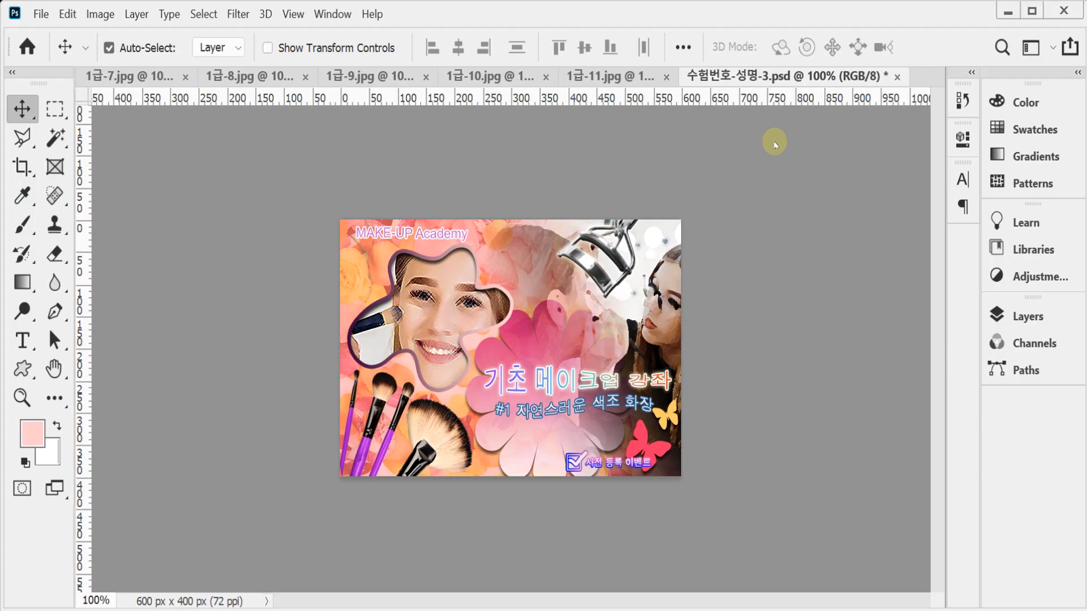
Step: Create a new 600 x 400 pixel document at 72 pixels/inch in RGB Color with a white background
click(41, 14)
click(47, 35)
double_click(533, 250)
text(600)
key(Tab)
key(Tab)
text(400)
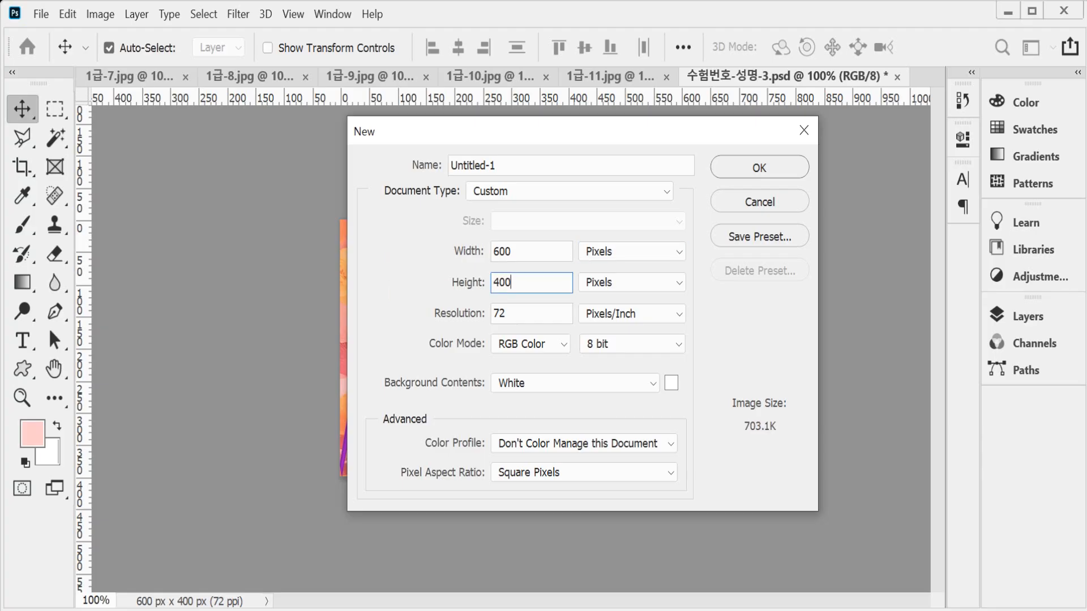
key(Tab)
key(Tab)
key(Tab)
key(Tab)
key(Tab)
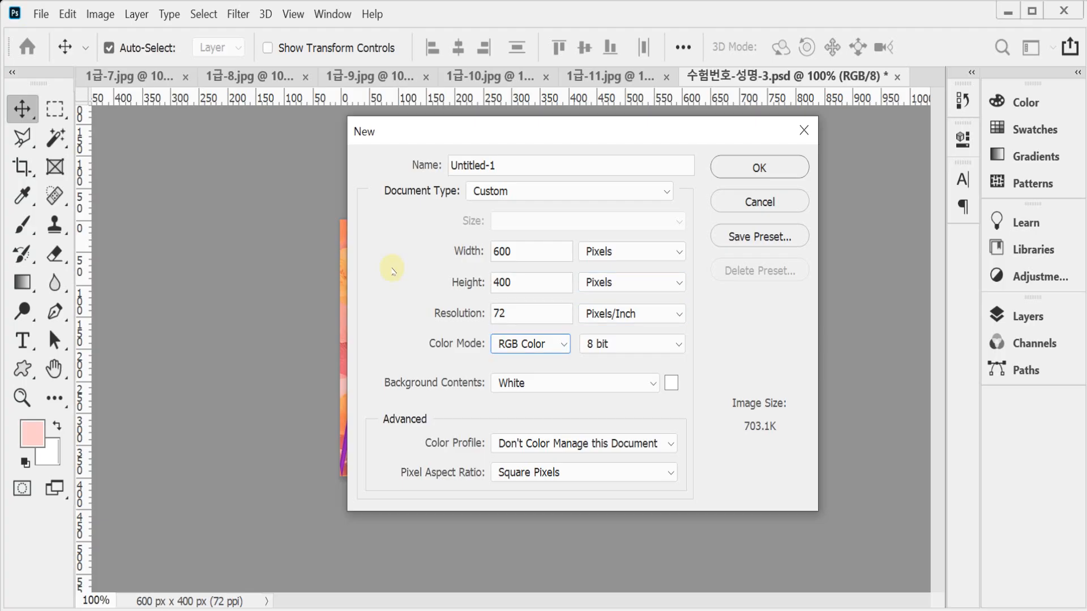
key(Return)
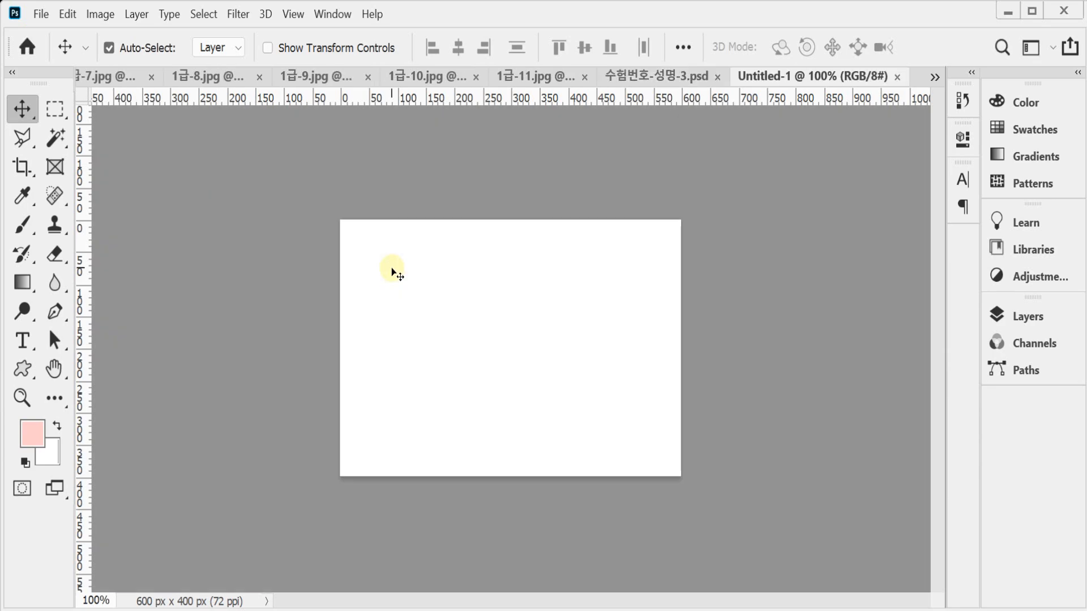
Step: Float the blank document and the finished reference design in separate windows and show the grid on both
drag(756, 76, 592, 184)
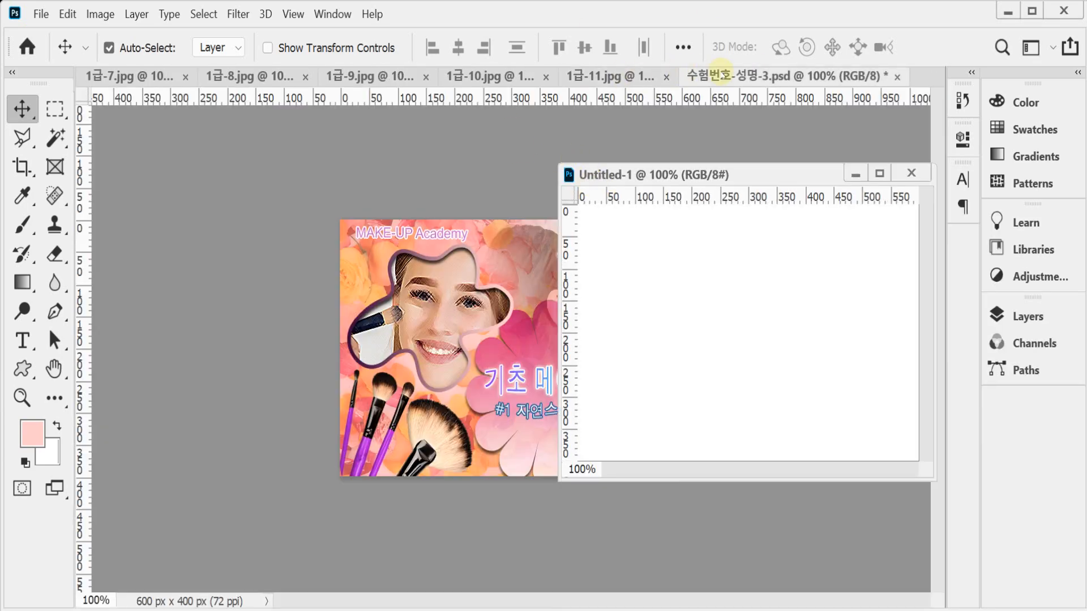
key(ctrl+apostrophe)
drag(696, 76, 173, 170)
key(ctrl+apostrophe)
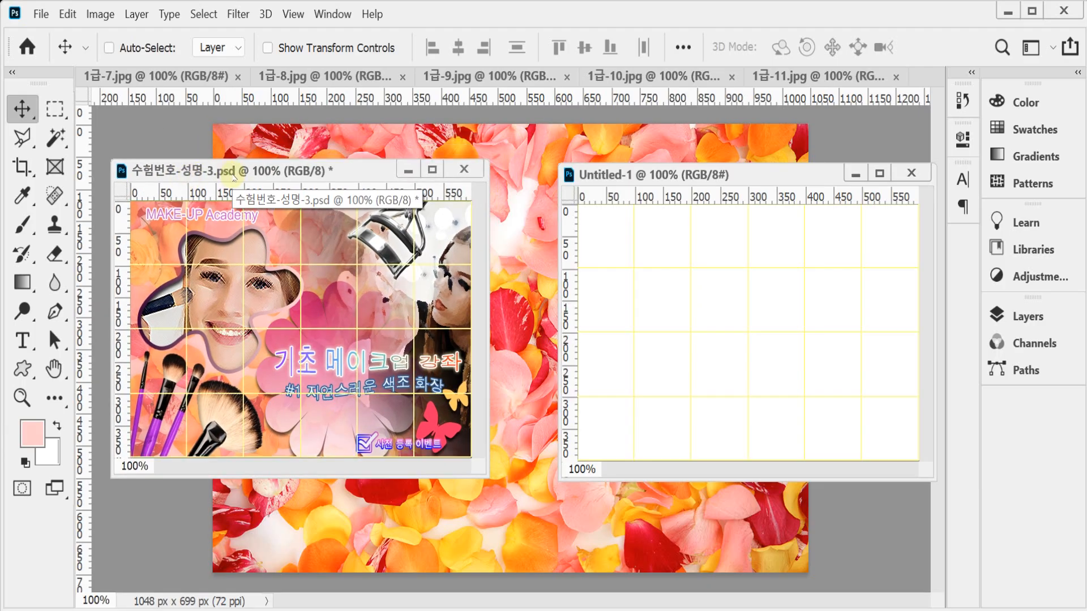
Step: Copy the entire petal image 1급-7.jpg, close it, and paste the copy into the blank Untitled-1 document
drag(212, 78, 231, 126)
key(ctrl+a)
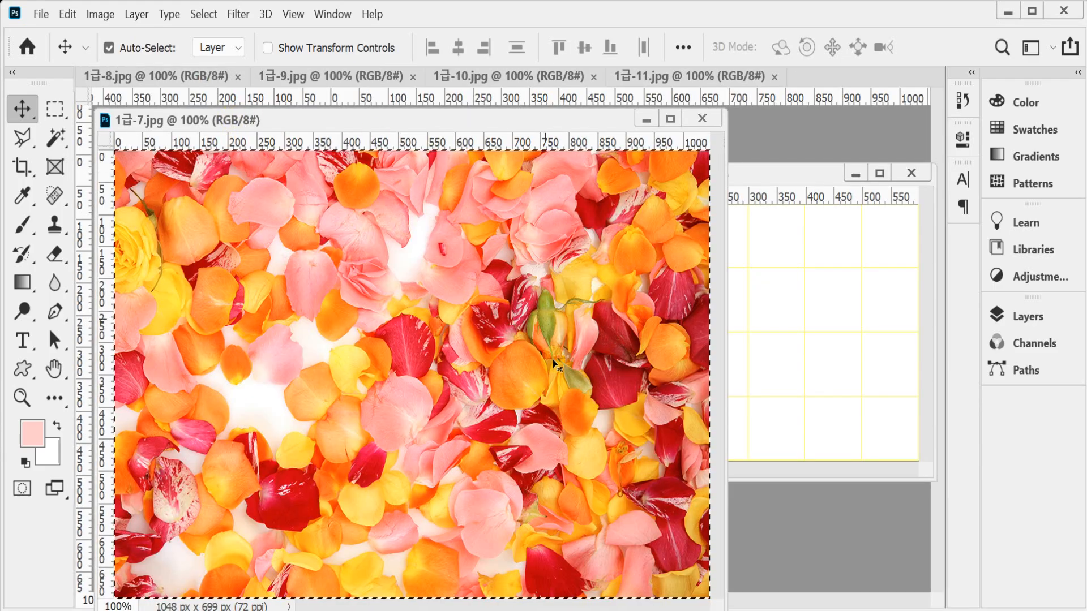
key(ctrl+c)
key(ctrl+w)
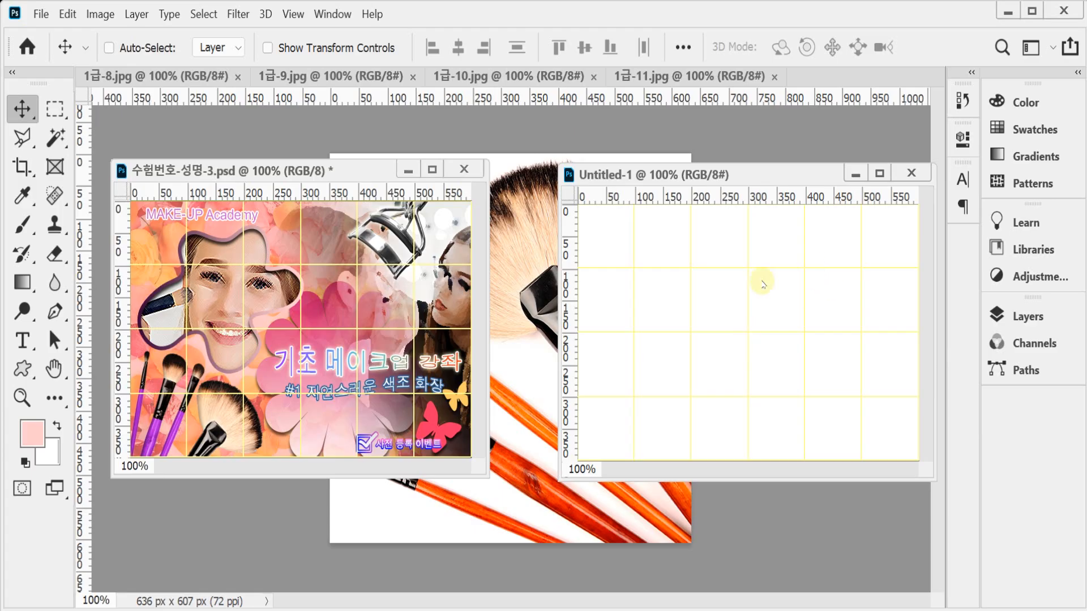
drag(659, 181, 582, 178)
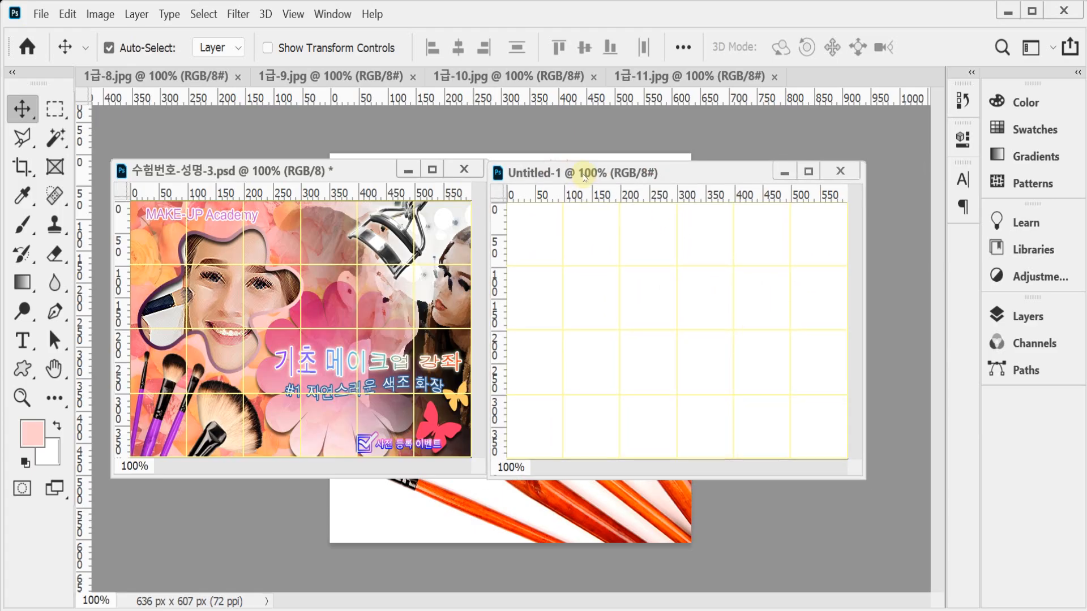
key(ctrl+v)
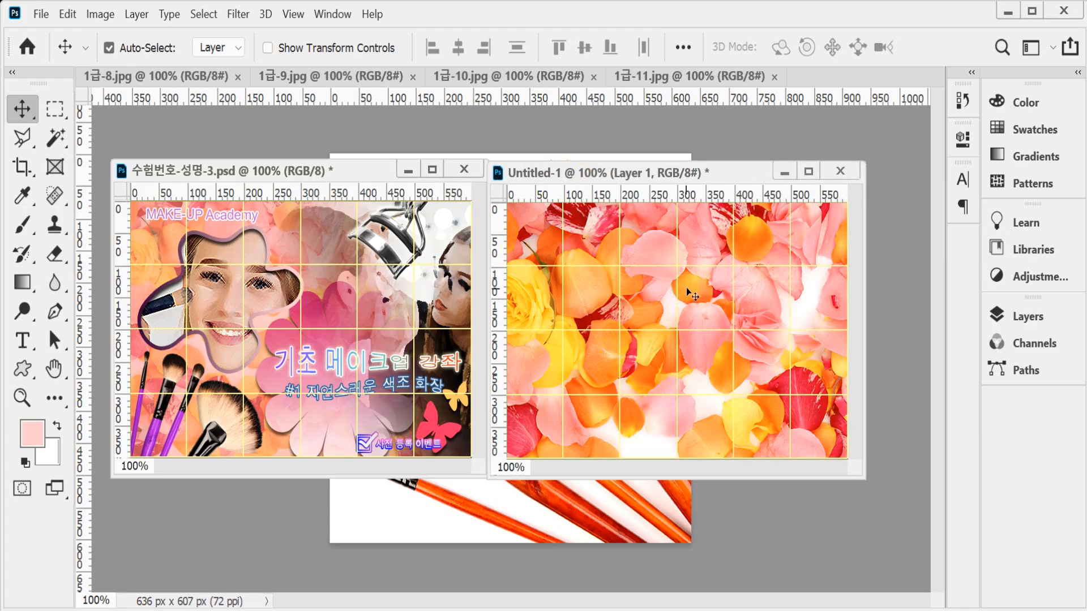
key(ctrl+t)
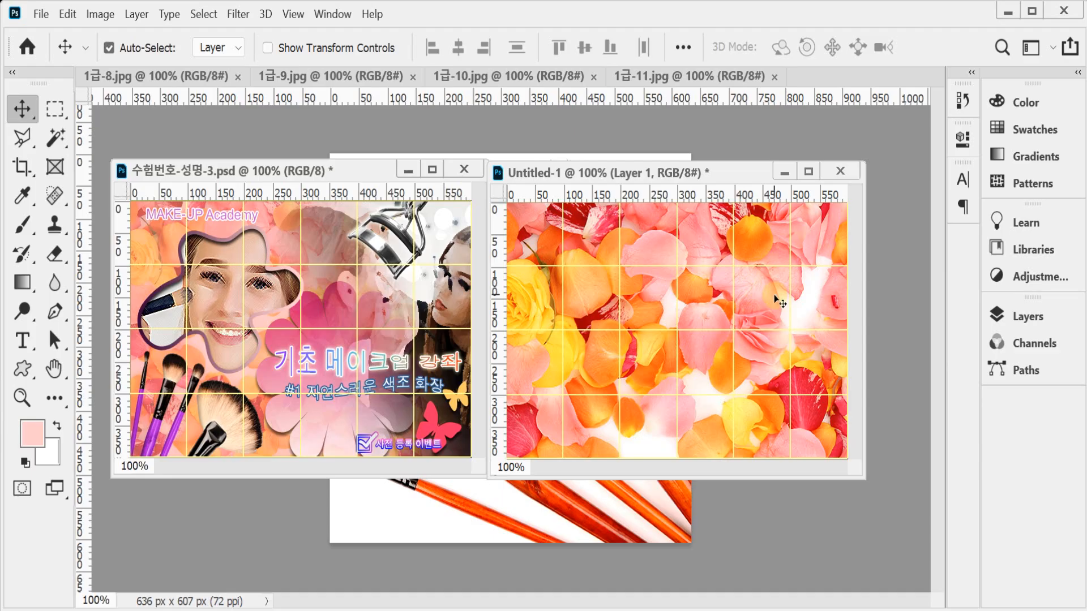
Step: Save the new document in the 임시 folder on the desktop as 수험번호-성명-3.psd
key(ctrl+s)
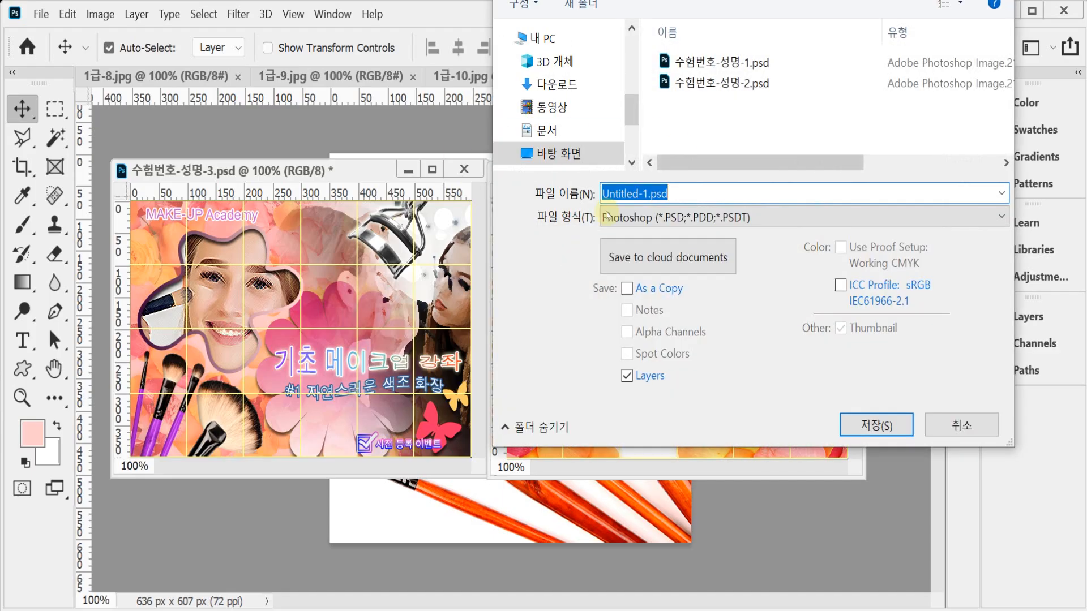
drag(571, 0, 509, 68)
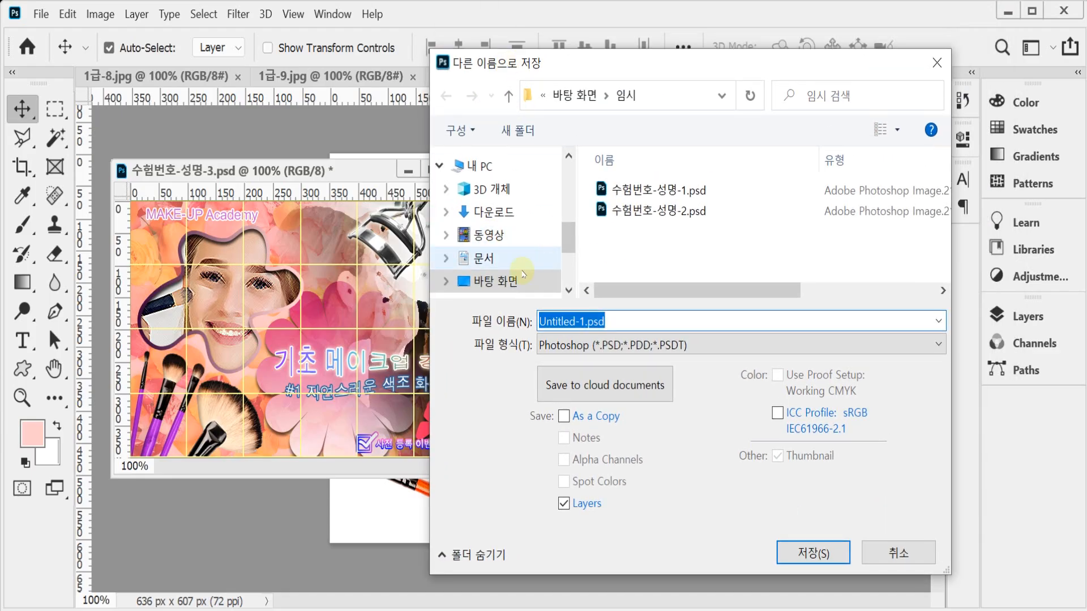
click(498, 282)
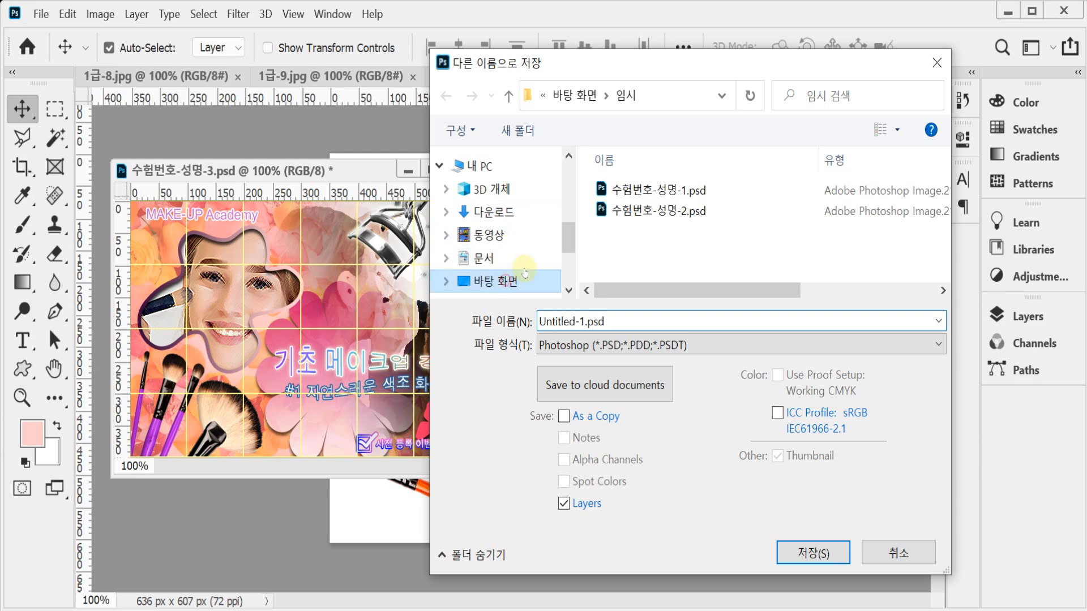
double_click(620, 210)
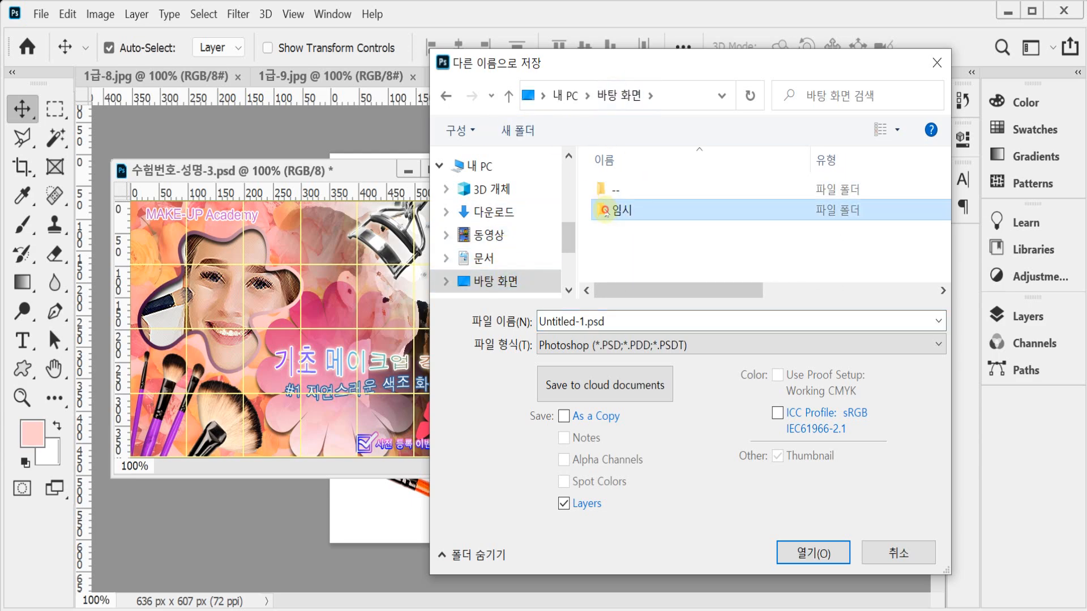
click(670, 210)
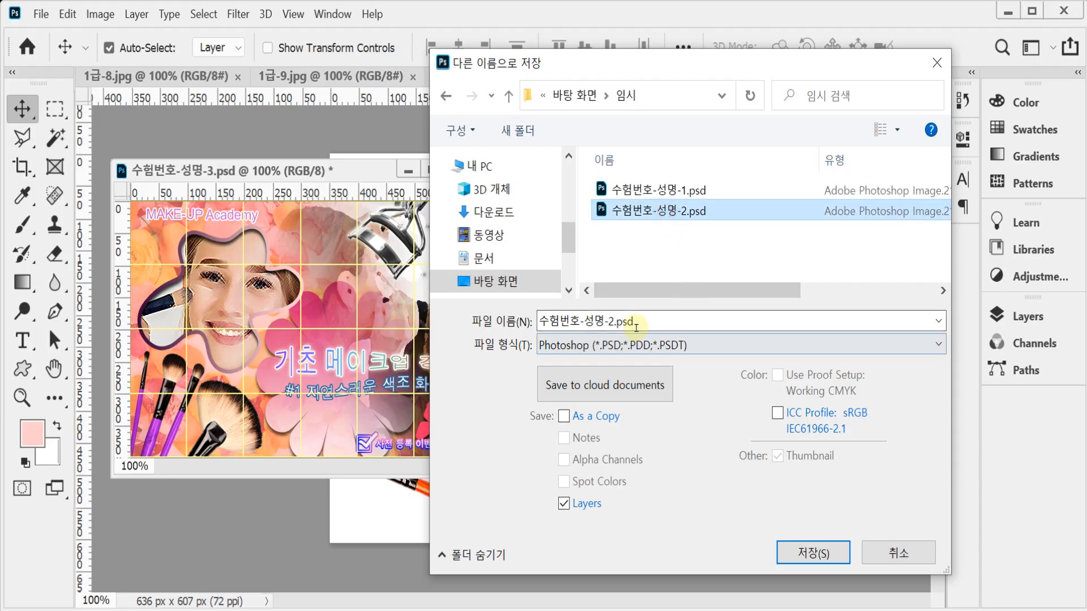
double_click(622, 321)
text(3)
key(Return)
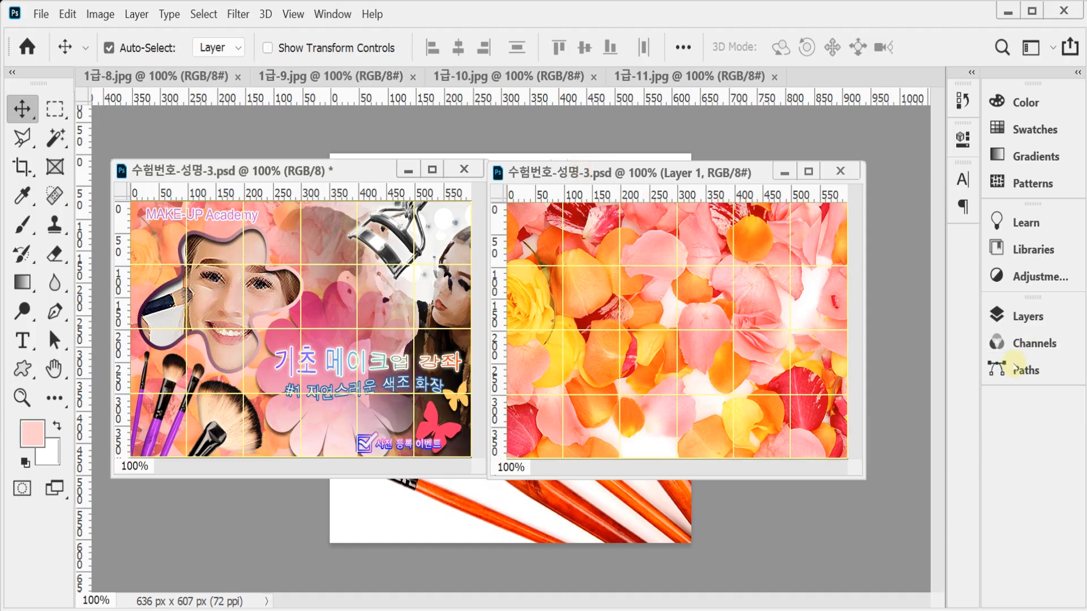
Step: Hide the petal layer and fill the Background layer with the light pink foreground colour #ffcccc
click(1026, 316)
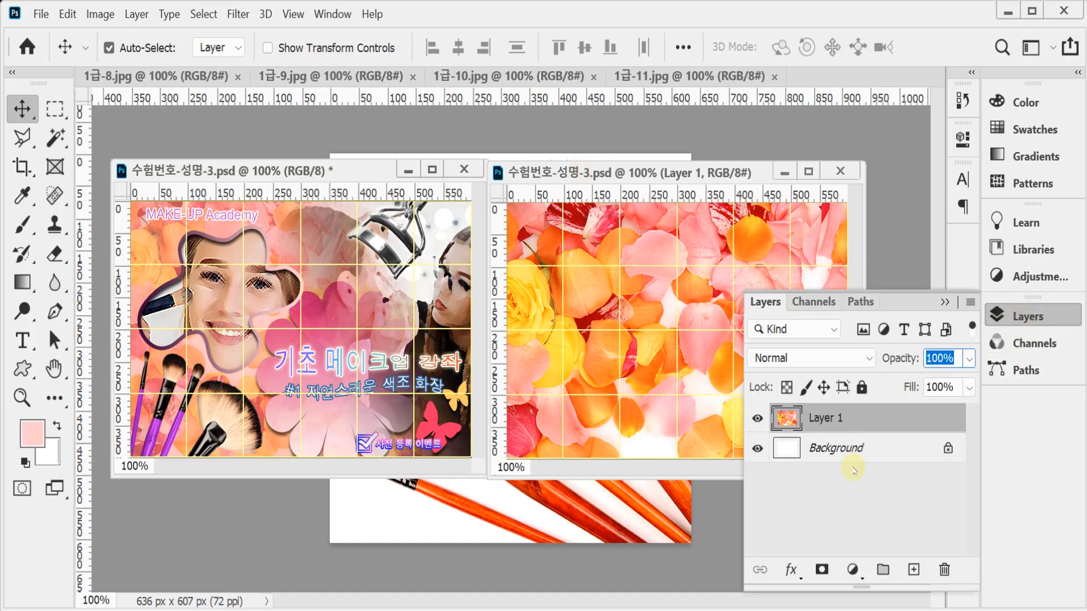
click(757, 418)
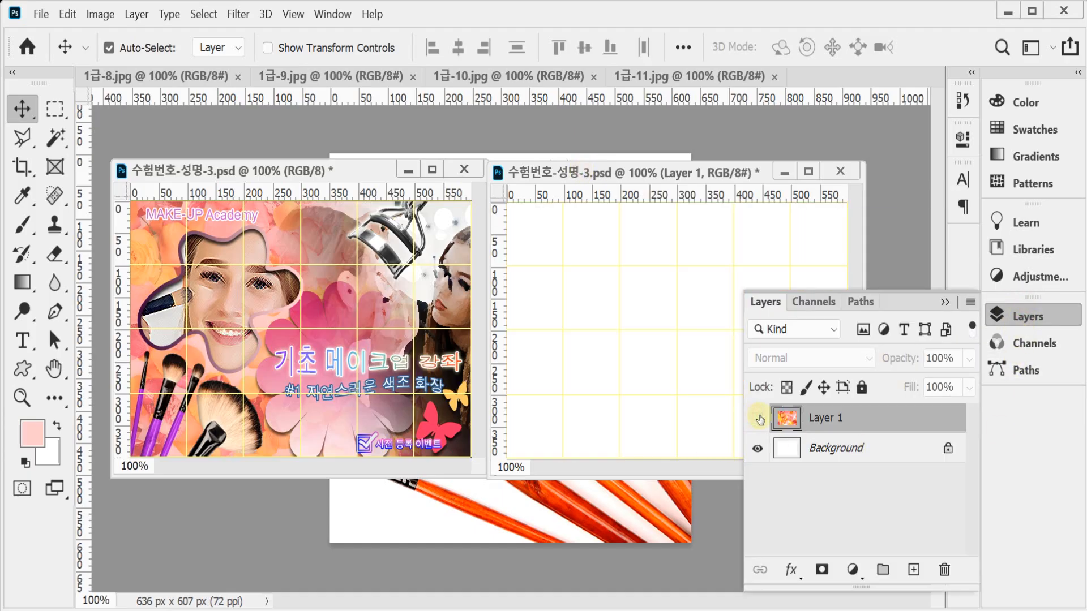
click(835, 450)
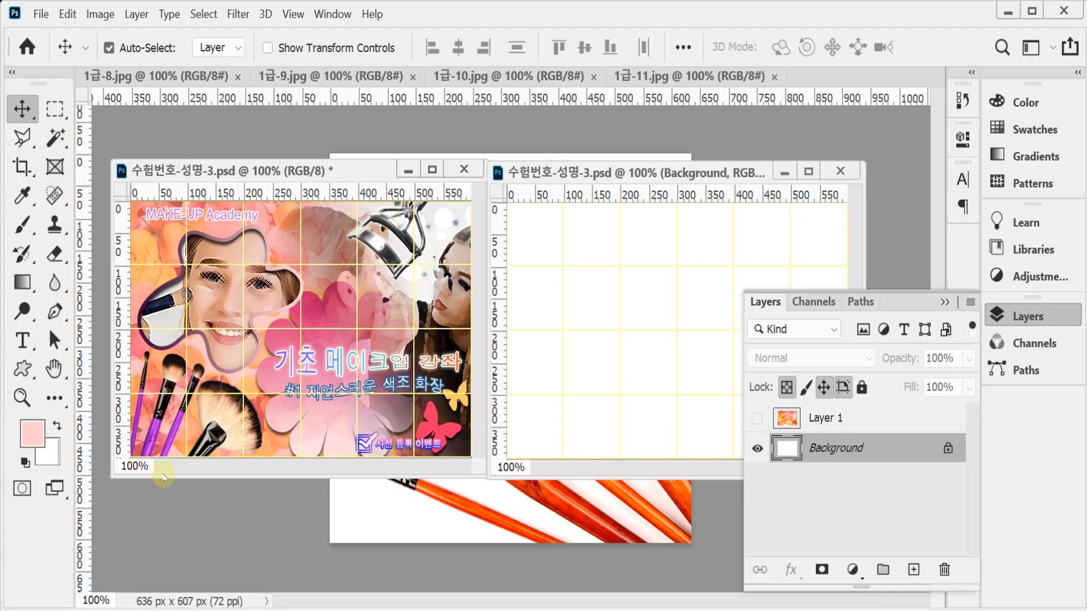
click(35, 438)
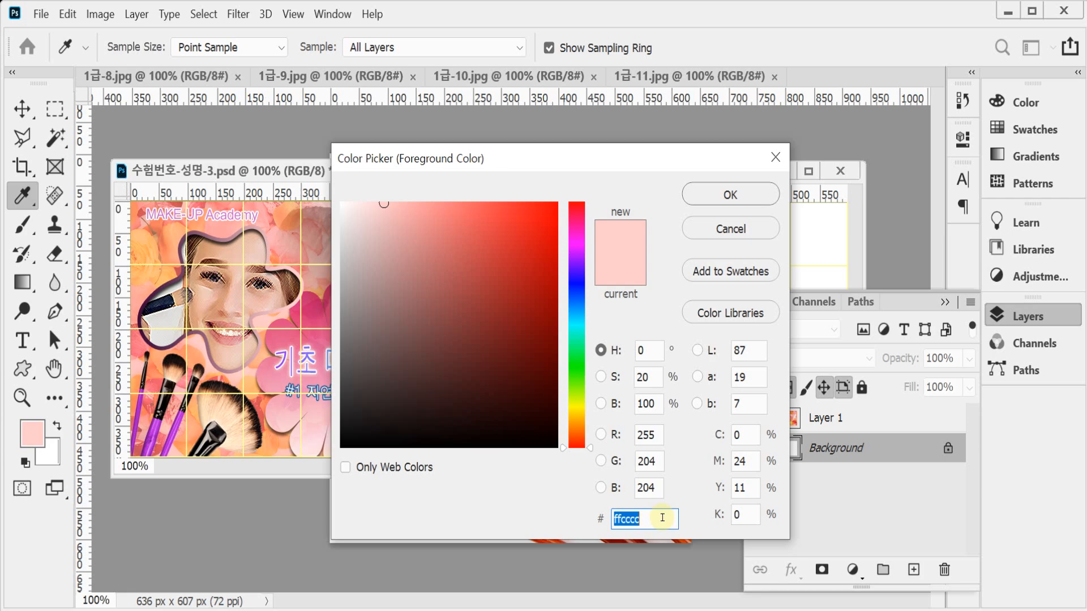
text(f)
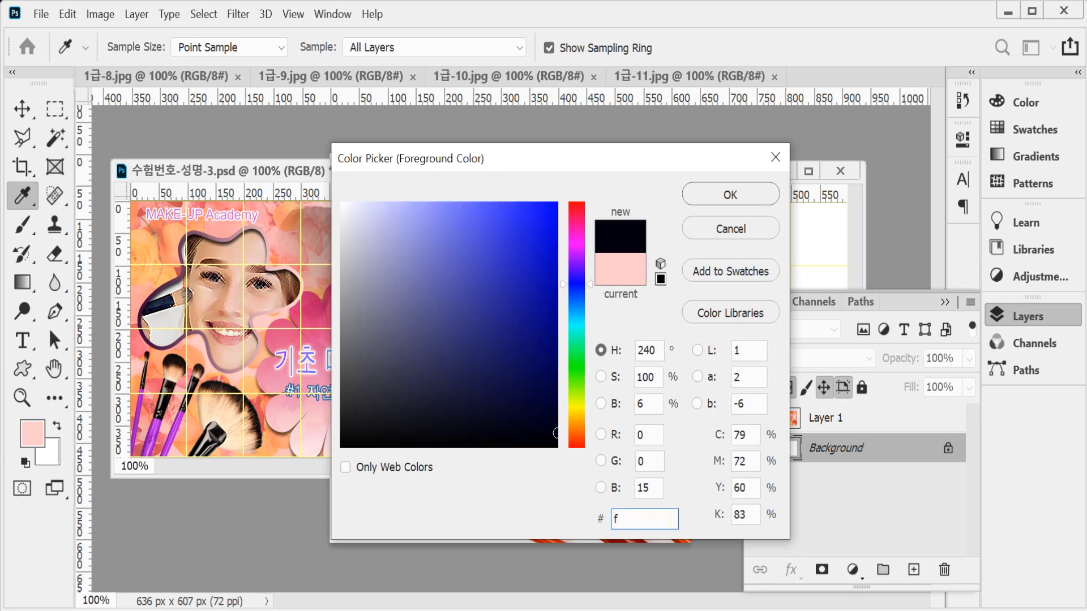
text(cc)
key(Return)
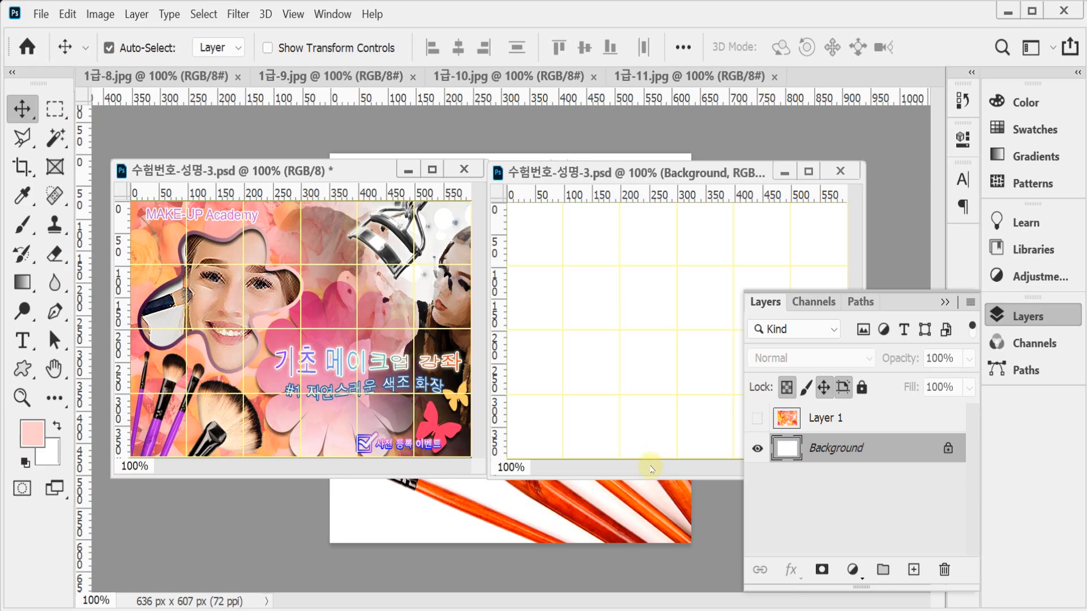
key(alt+Delete)
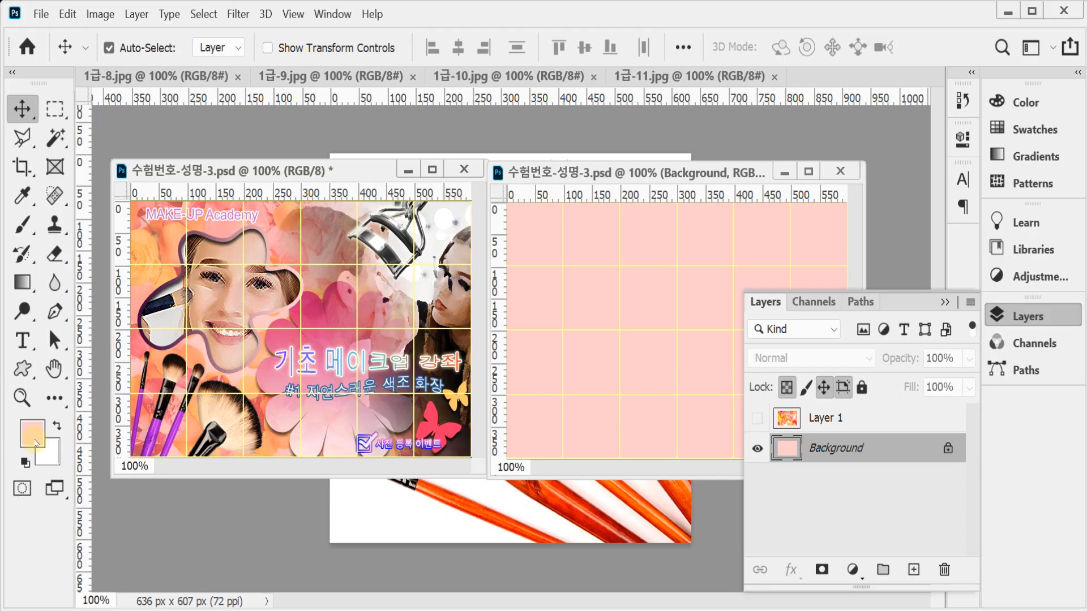
Step: Select the petal layer and make it visible again
click(824, 422)
click(760, 421)
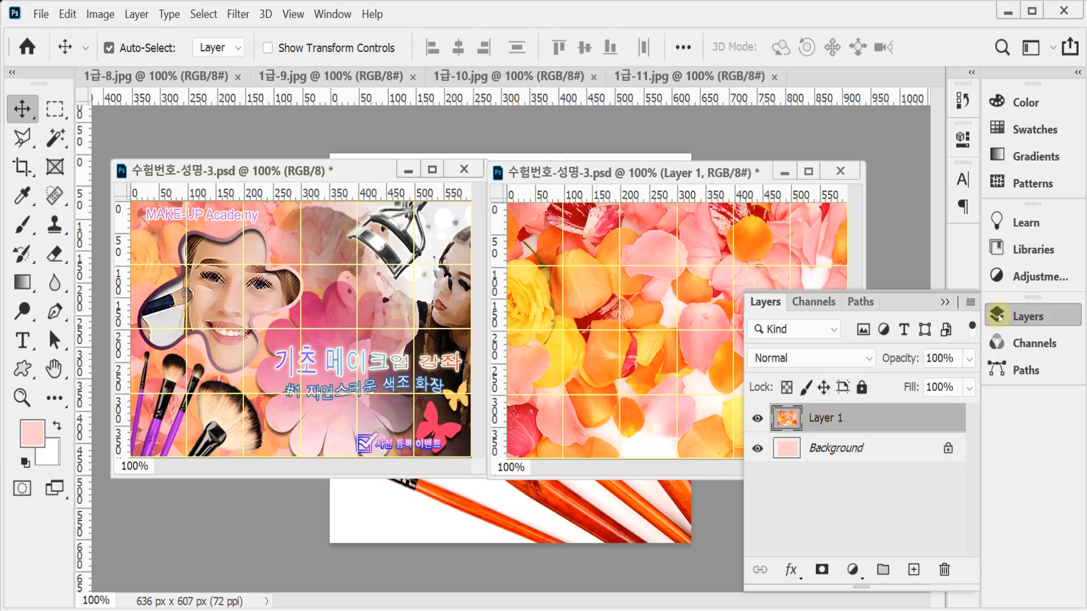
click(1034, 318)
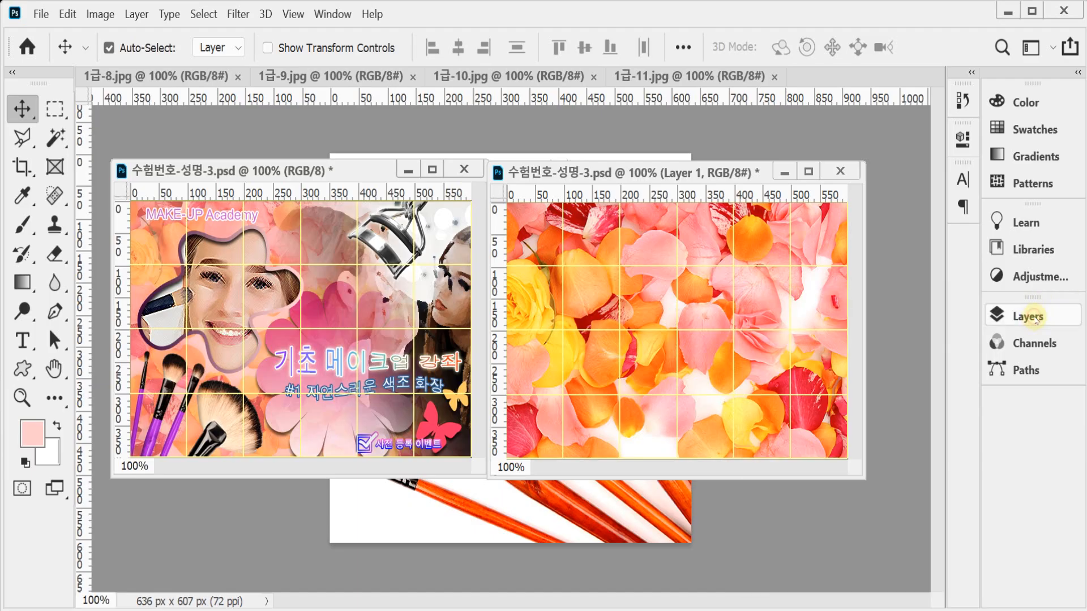
Step: Free-transform the petal layer with linked proportions, scaling its width and height to 65%
key(ctrl)
key(ctrl+t)
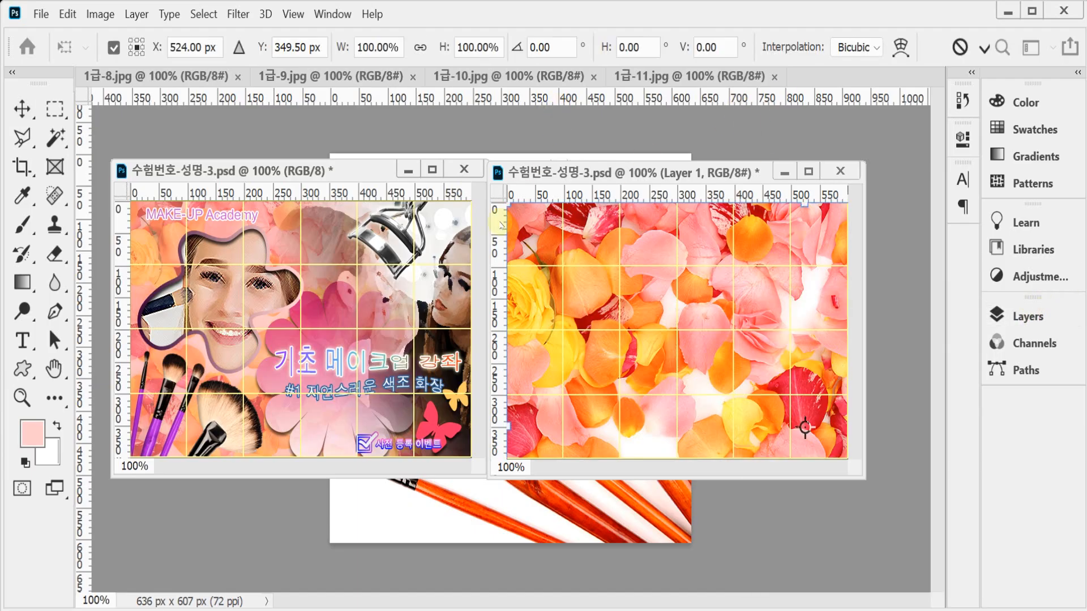
click(417, 48)
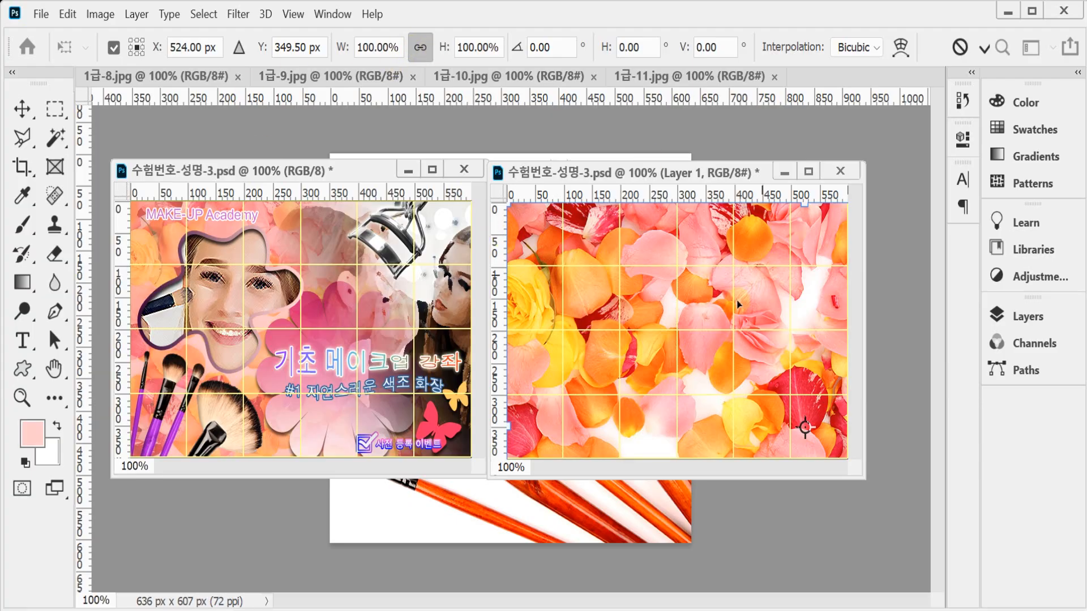
drag(342, 48, 321, 48)
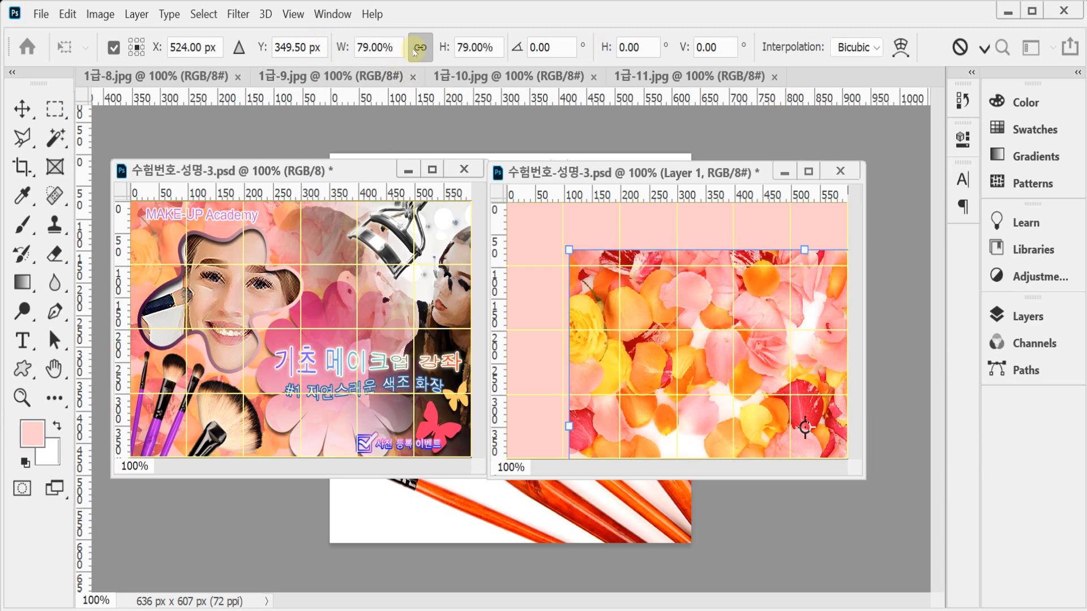
click(342, 49)
text(65)
key(Return)
Step: Move the scaled petal image to about X 327, Y 217.5 px so it covers the canvas, and save the document
drag(768, 354, 694, 294)
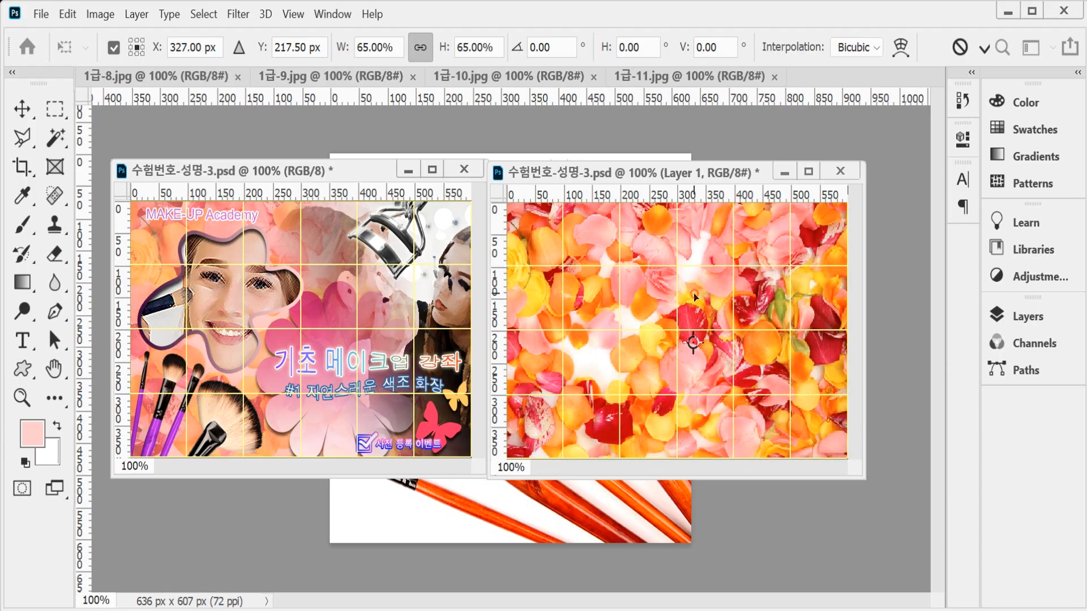
key(Return)
key(ctrl+s)
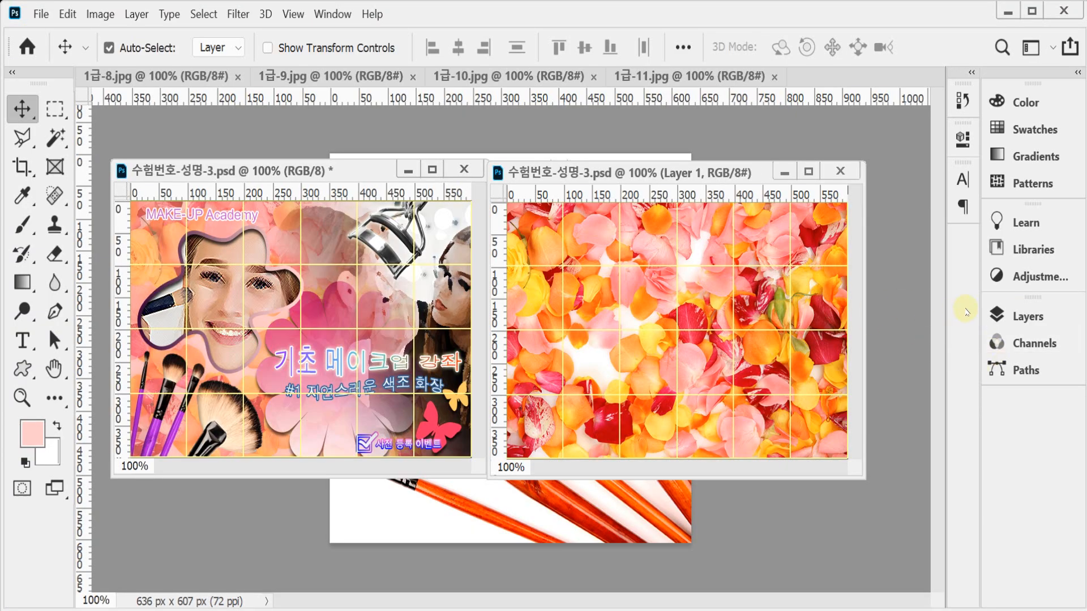
Step: Set the petal layer's blending mode to Multiply and its opacity to 60%
click(1028, 315)
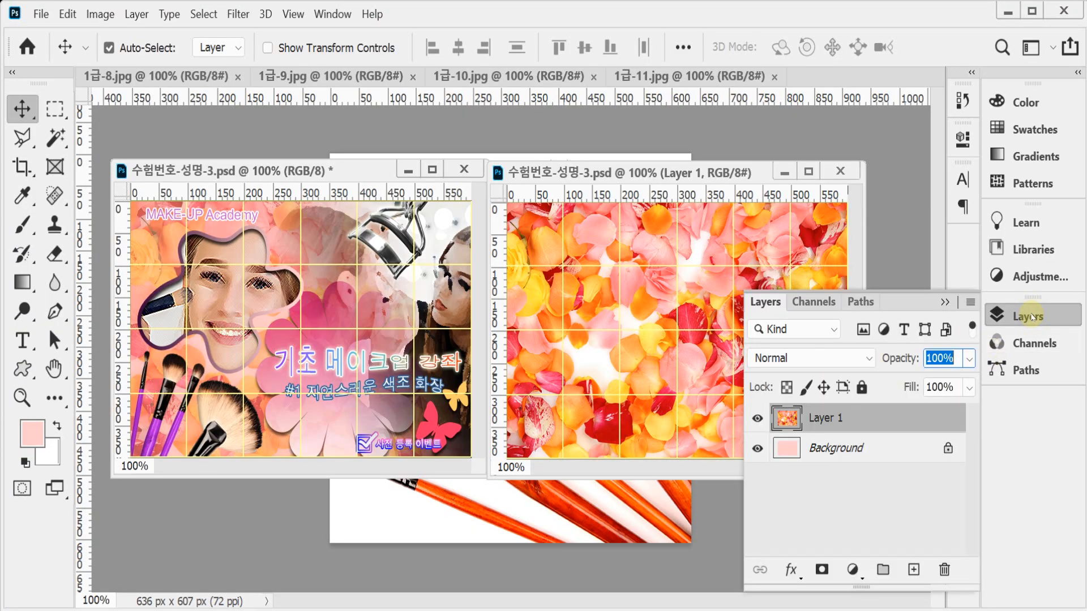
click(836, 359)
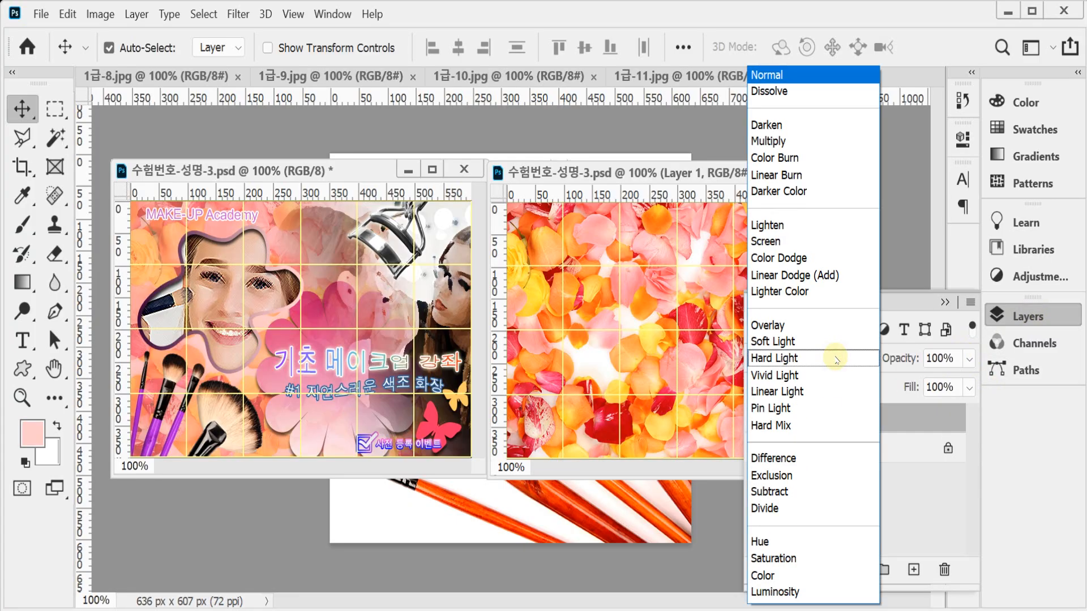
click(796, 142)
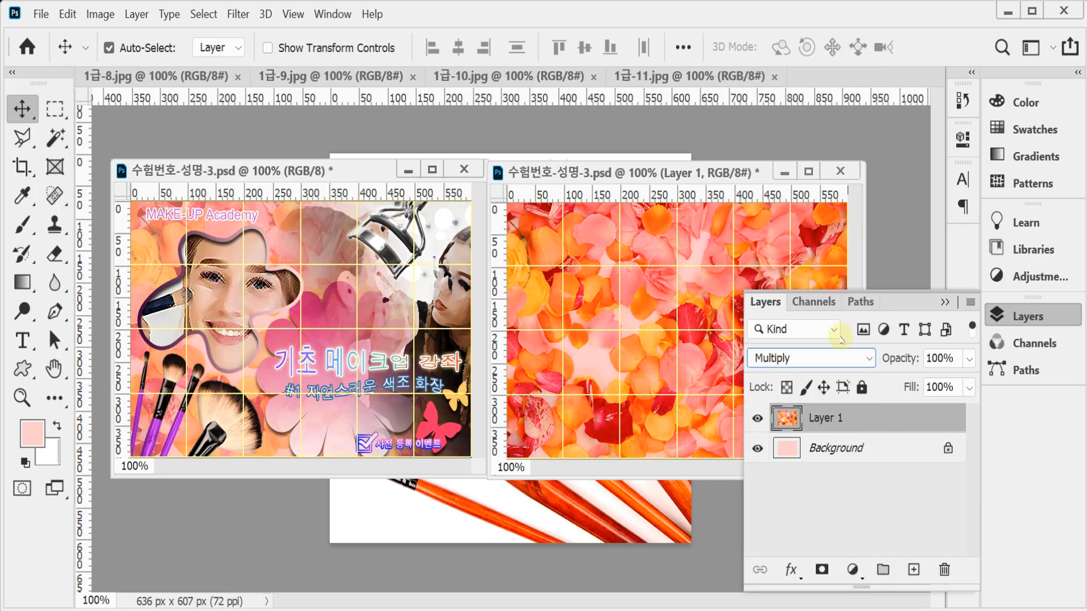
click(898, 361)
text(60)
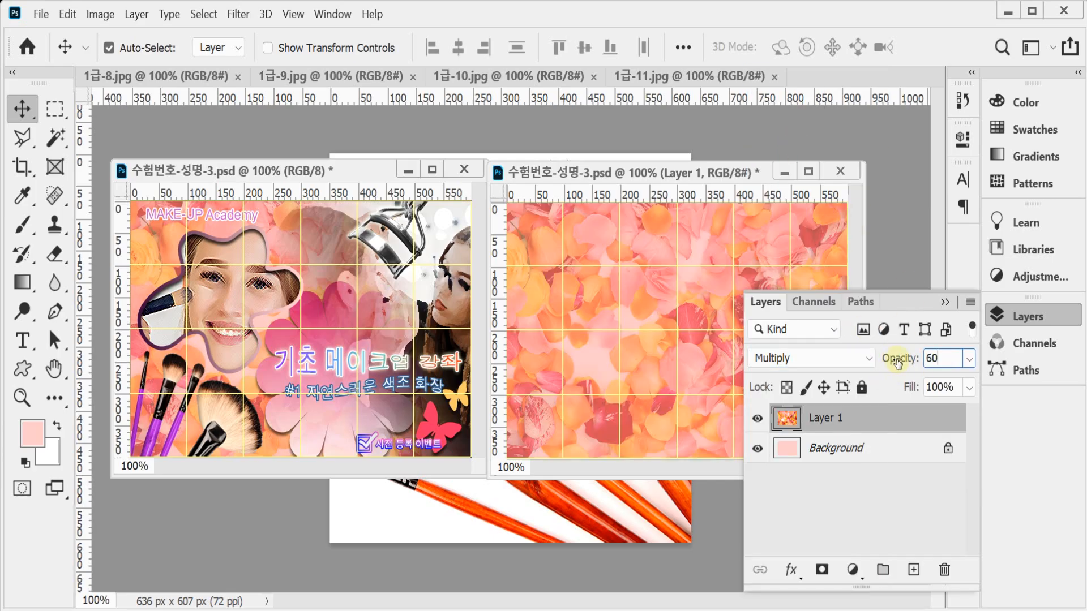
key(Return)
click(1024, 316)
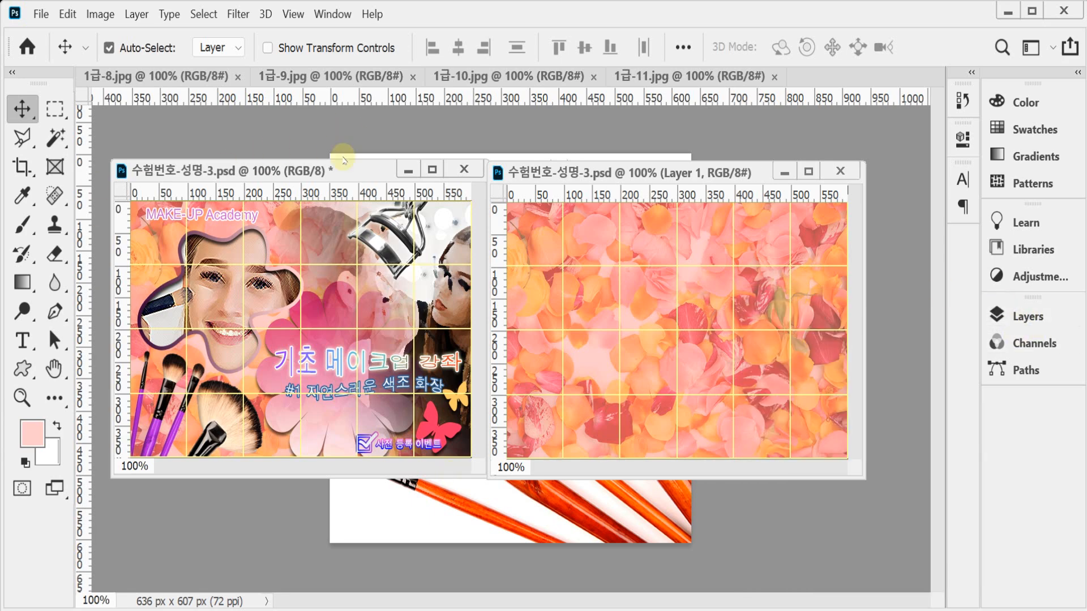
Step: Copy the entire 1급-8.jpg photo, close its file, and paste it into the petal poster document as a new layer
drag(172, 79, 219, 154)
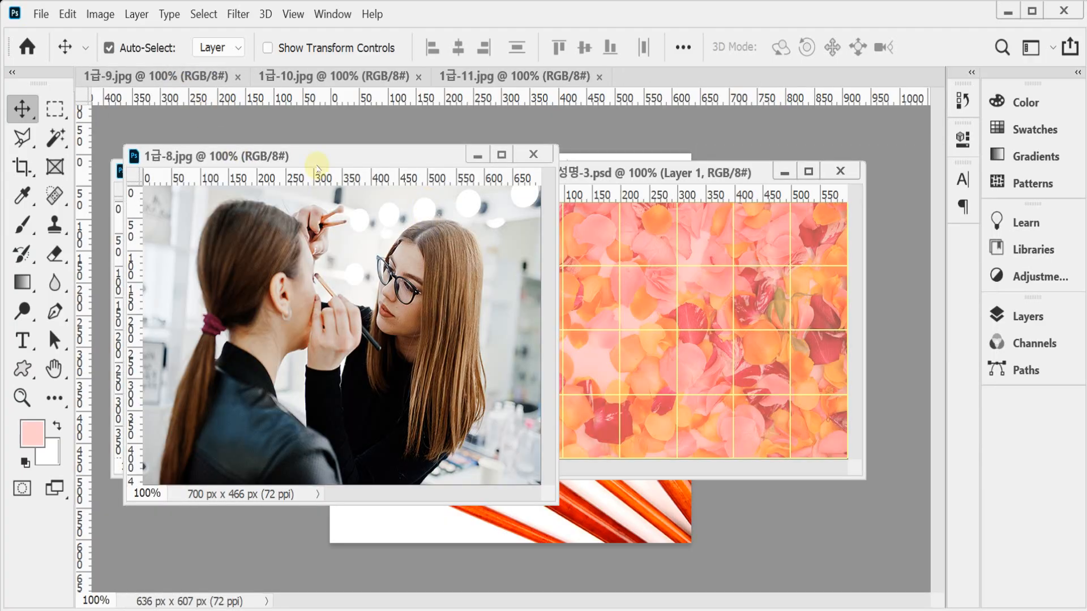
key(ctrl+a)
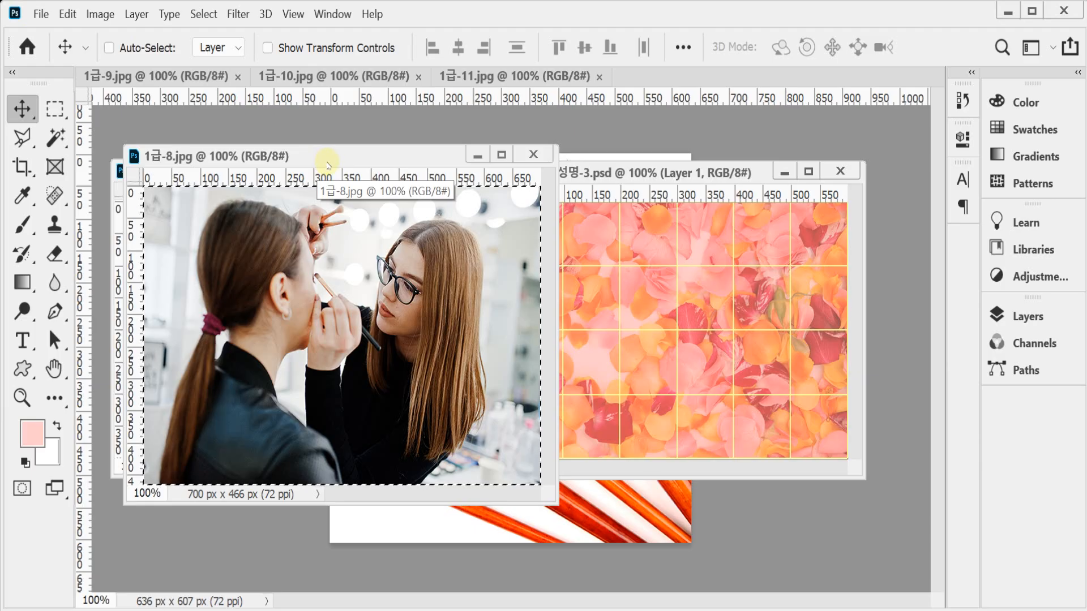
key(ctrl+w)
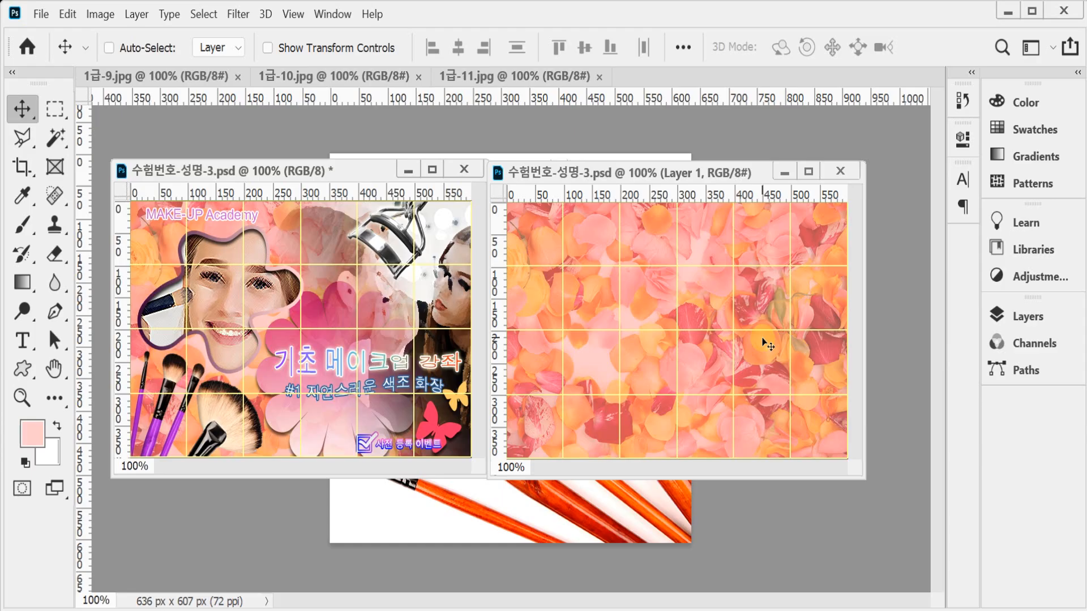
key(ctrl+v)
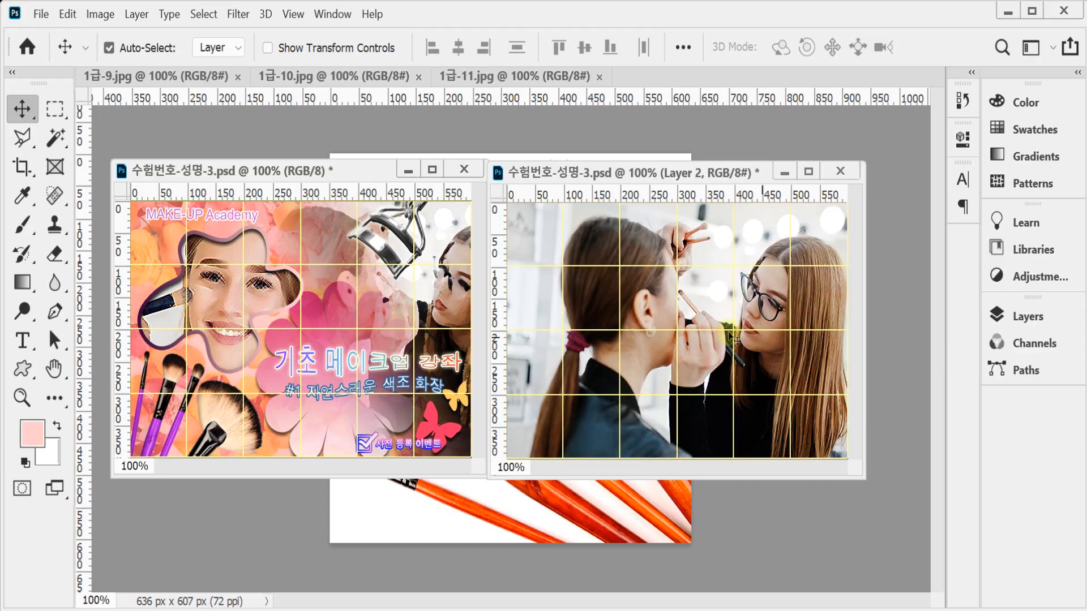
Step: Free-transform the pasted make-up photo with linked proportions, scaling its width and height to 87%
key(ctrl+t)
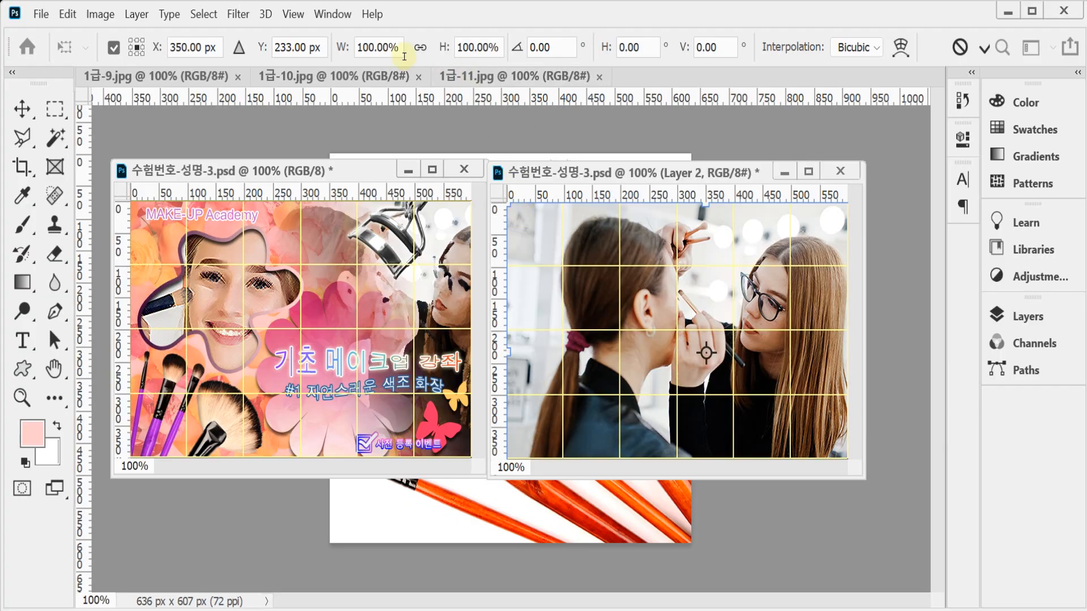
click(420, 47)
drag(342, 47, 328, 48)
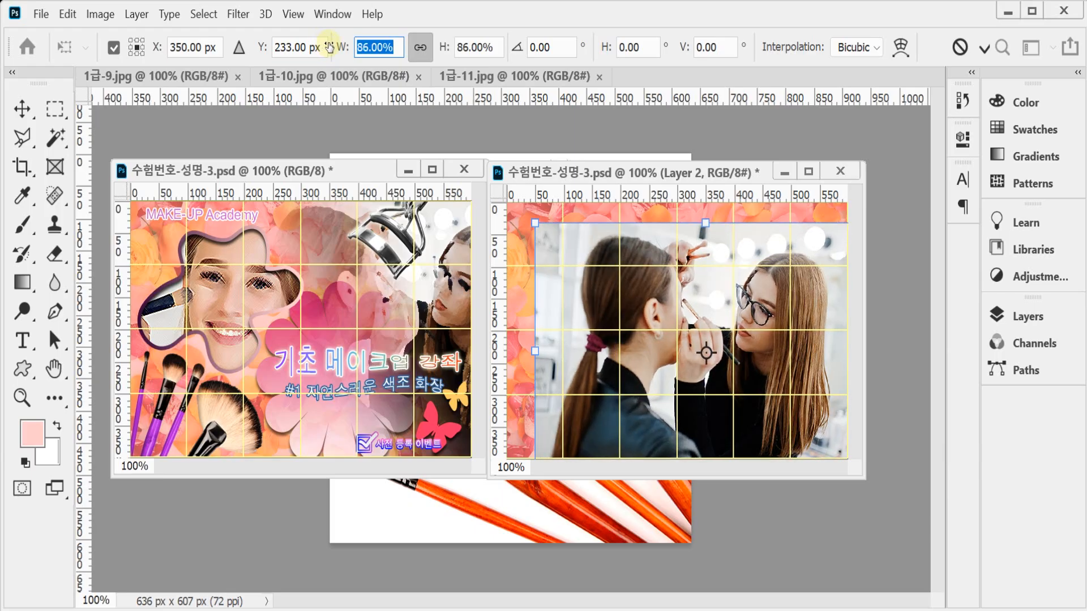
key(Up)
Step: Move the scaled photo to about X 475, Y 199 px so it fills the canvas's right side, and apply the transform
drag(589, 298, 638, 280)
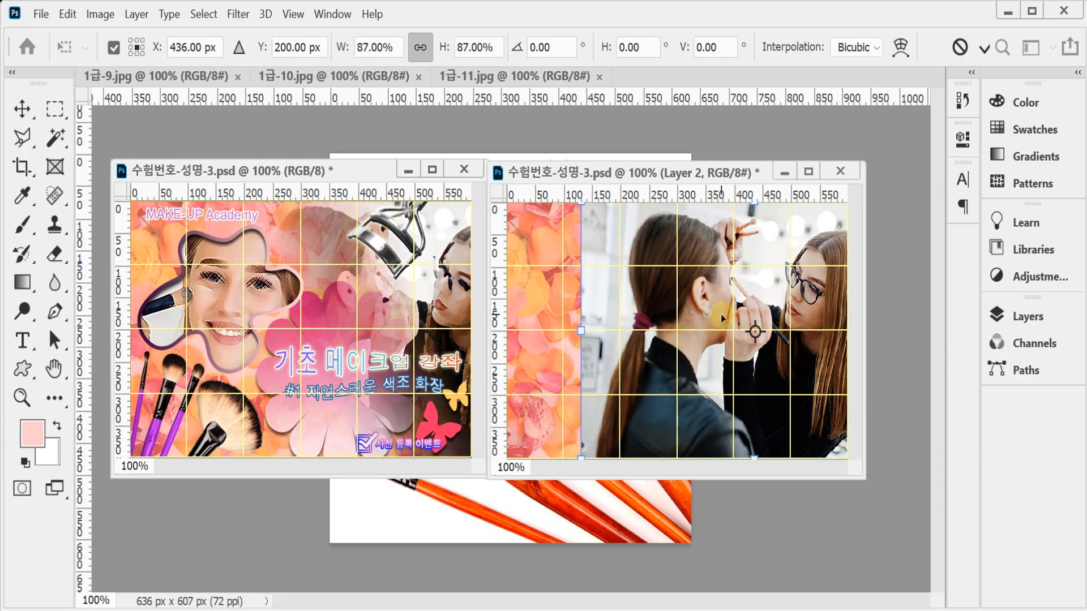
drag(718, 317, 740, 315)
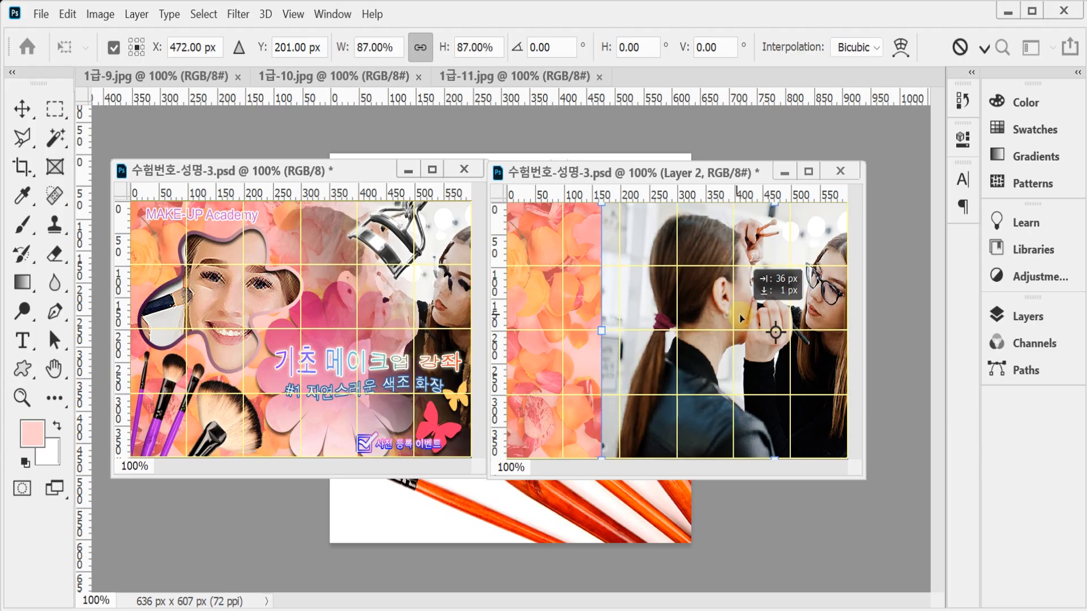
drag(739, 314, 713, 310)
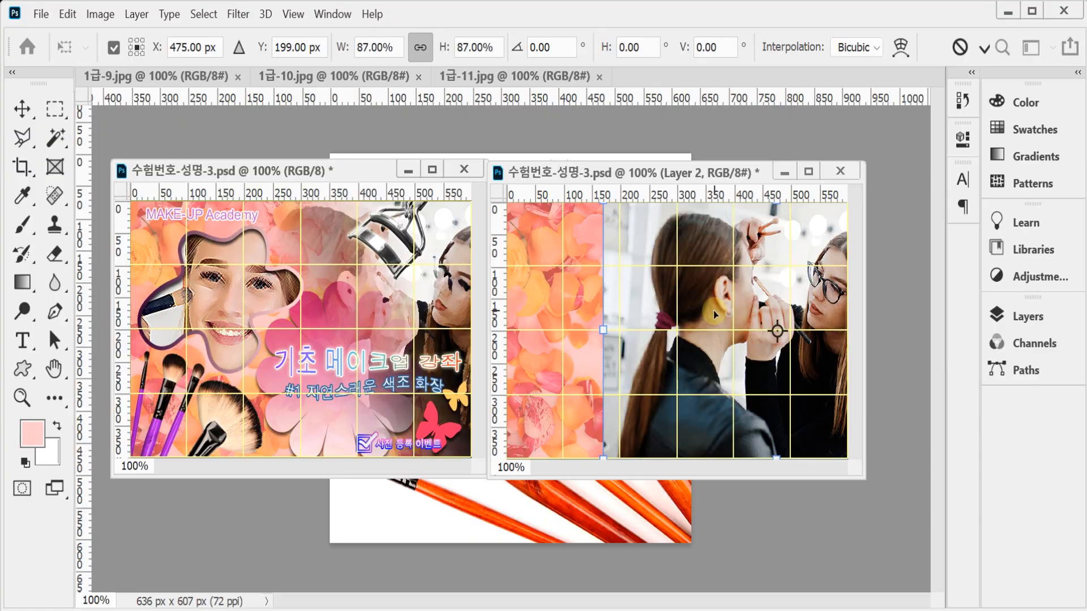
key(Return)
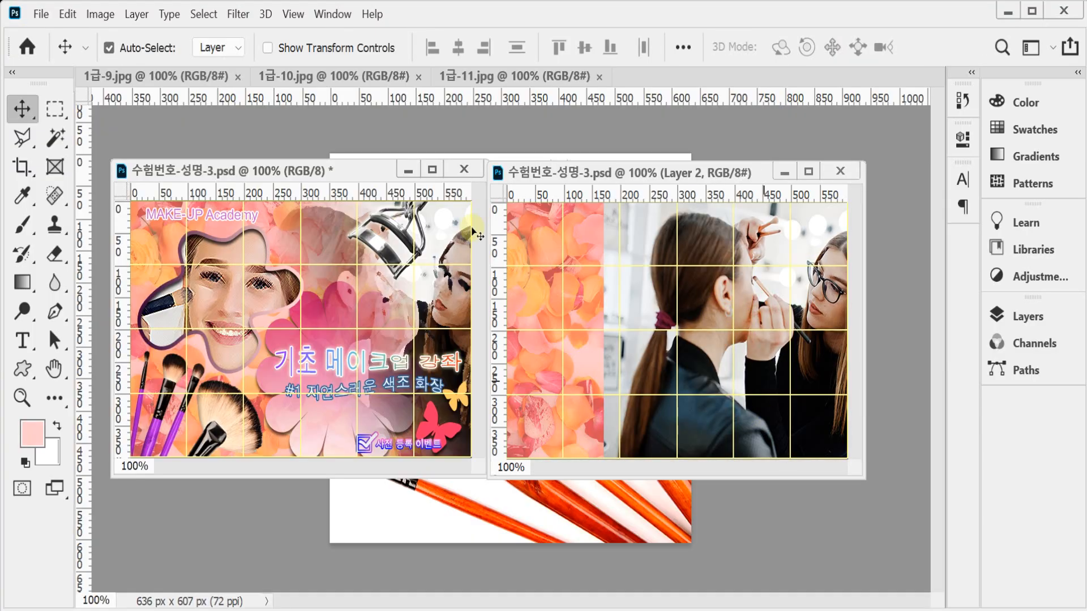
Step: Apply the Artistic group's Dry Brush filter to the make-up photo layer and save the document
click(238, 13)
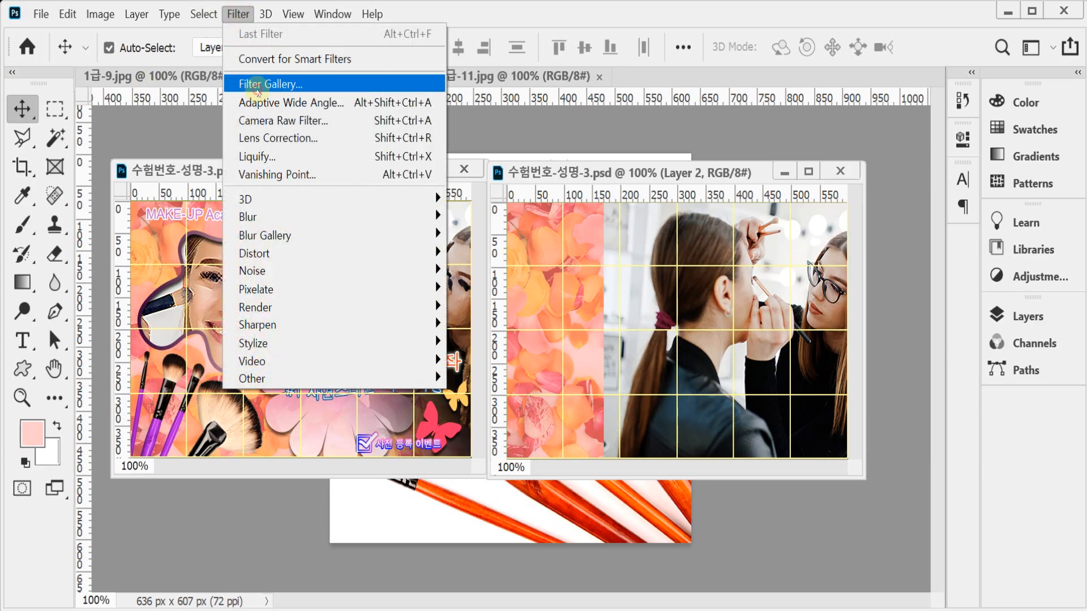
click(258, 86)
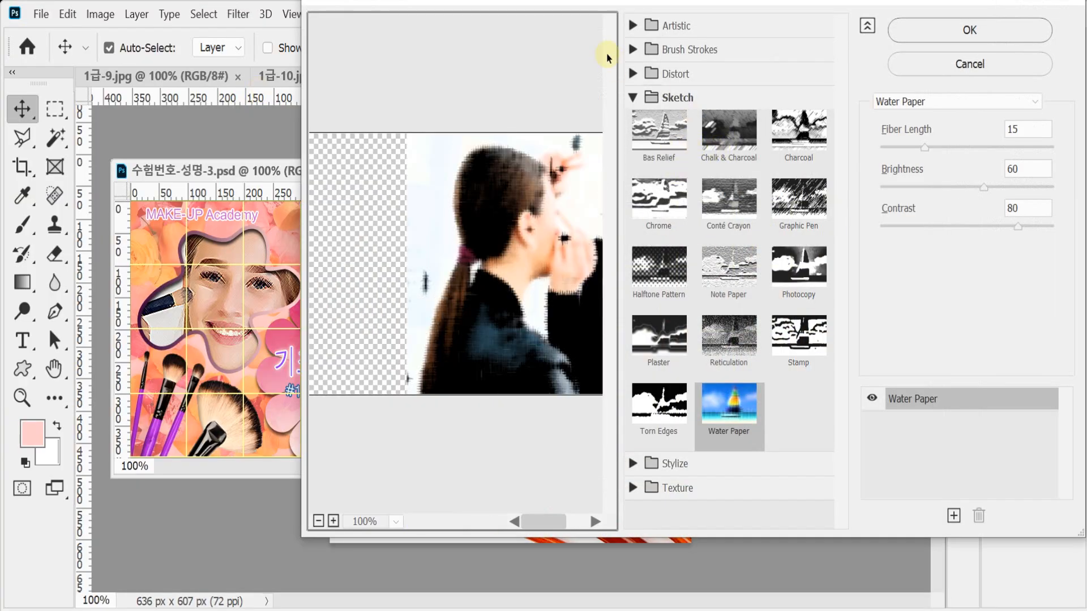
click(630, 27)
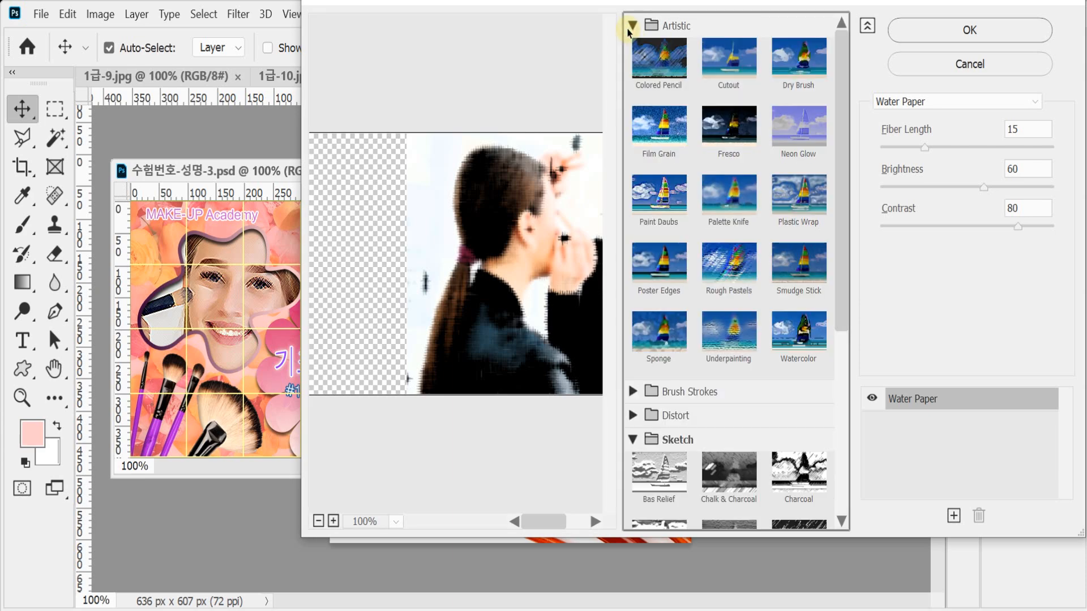
click(804, 67)
click(929, 37)
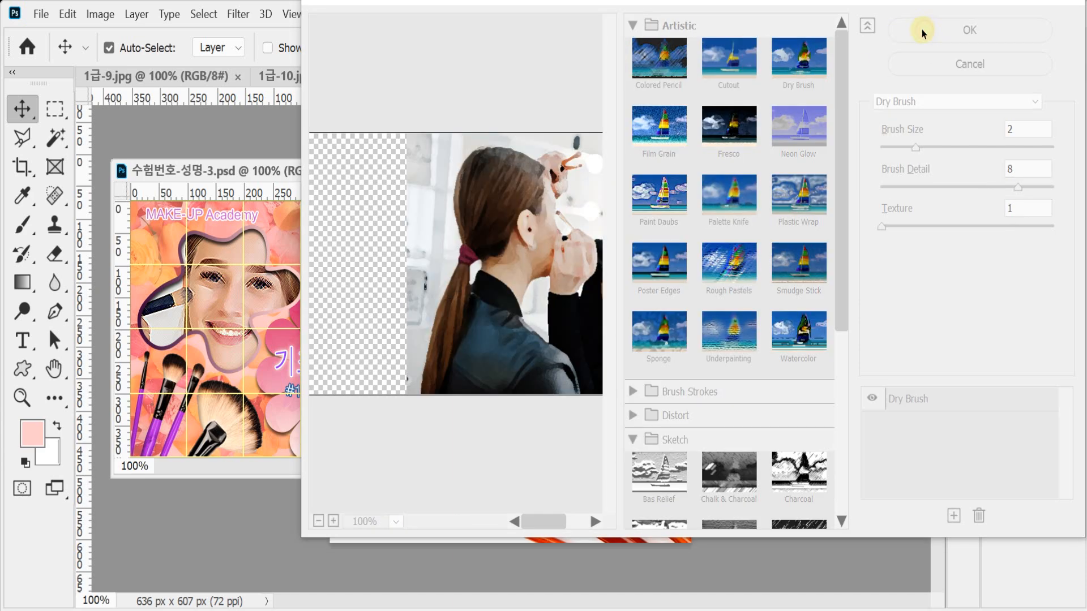
key(ctrl+s)
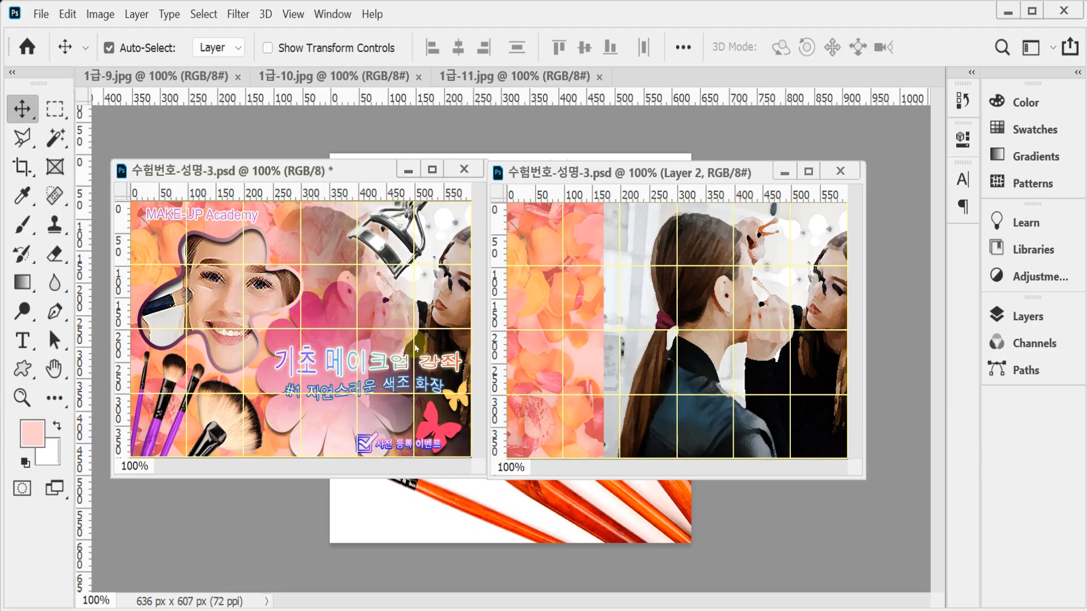
Step: Add a layer mask to Layer 2, the make-up photo
click(1028, 320)
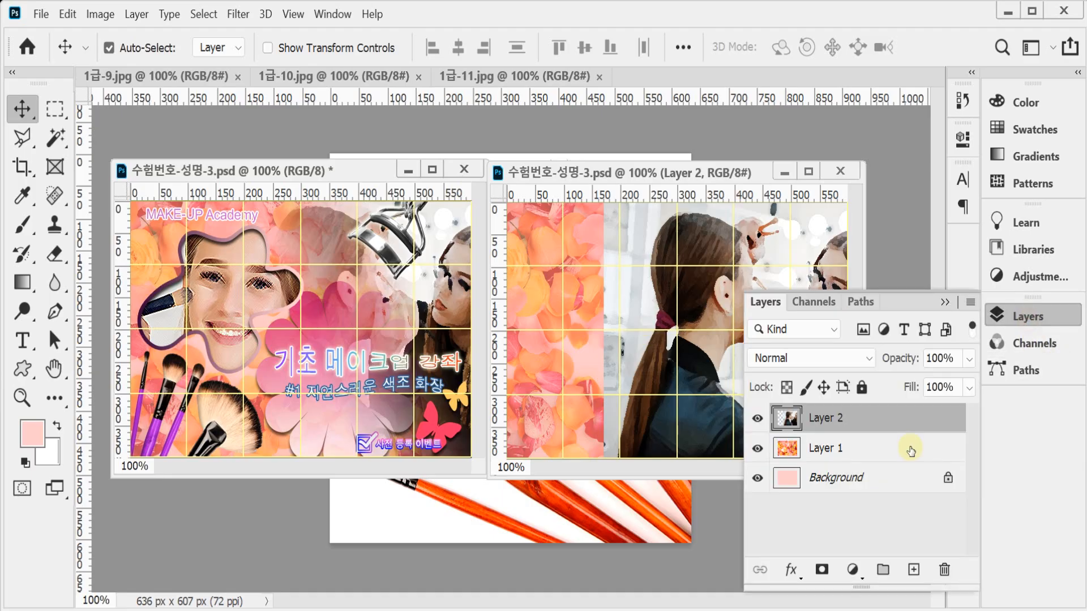
click(821, 569)
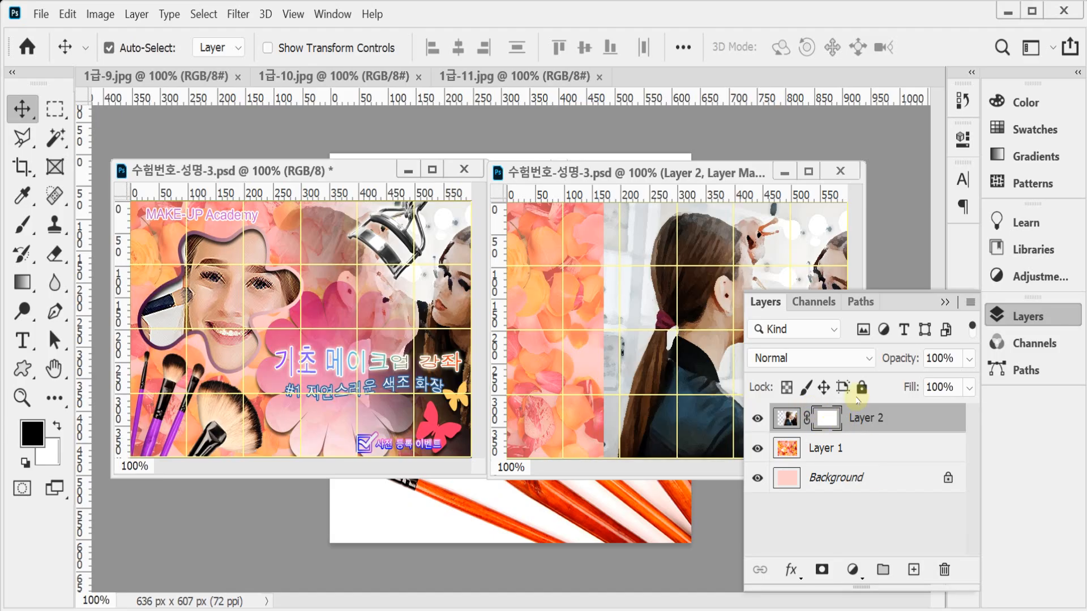
click(1005, 315)
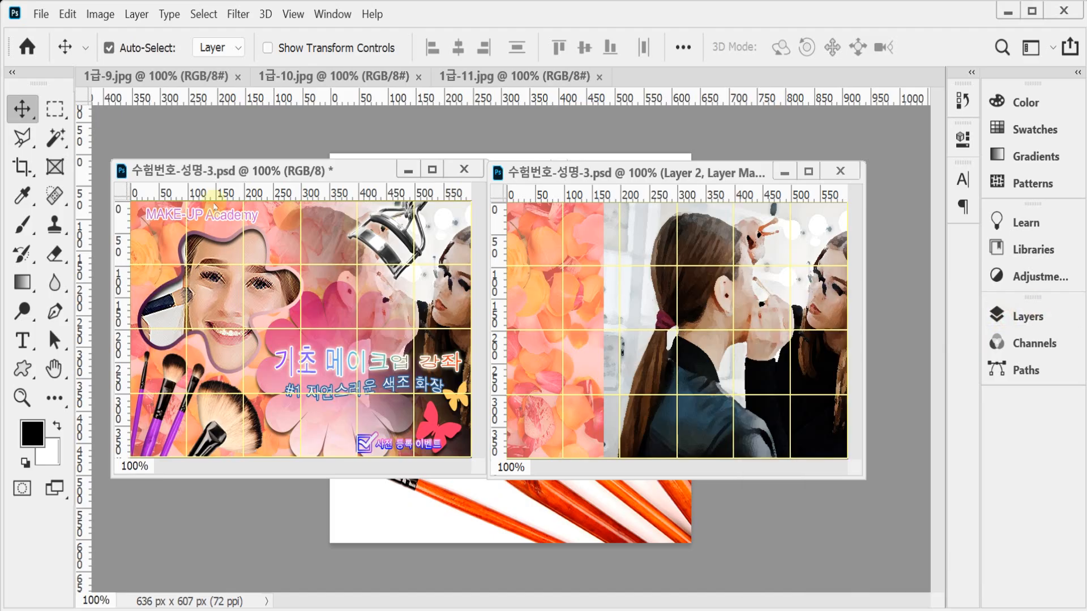
Step: Draw a black-to-white linear gradient on the photo's mask, diagonally from about X 300, Y 200 to X 500, Y 100 px
click(23, 283)
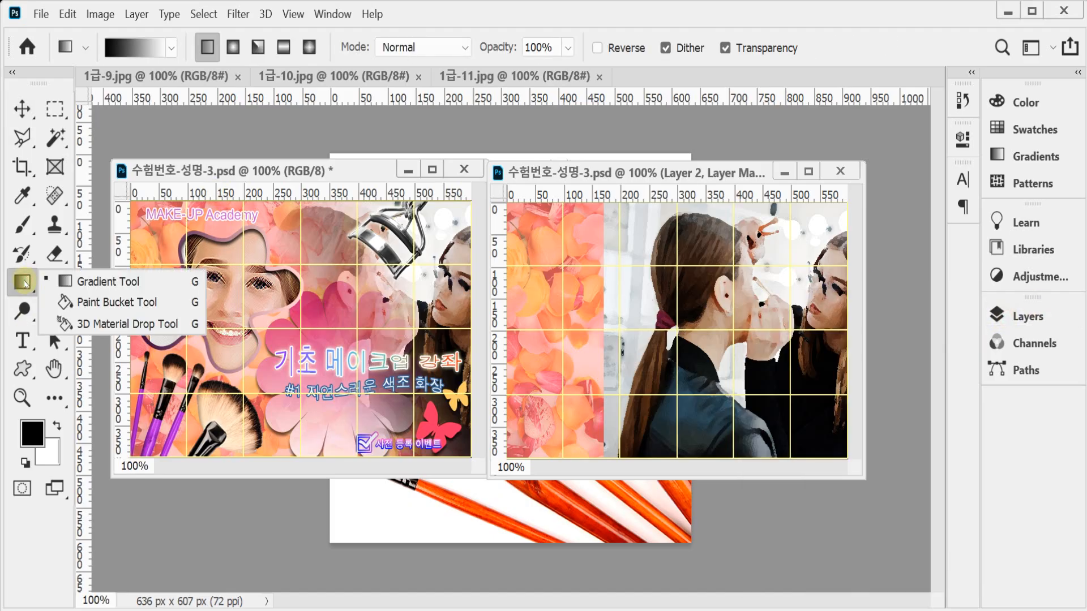
click(79, 282)
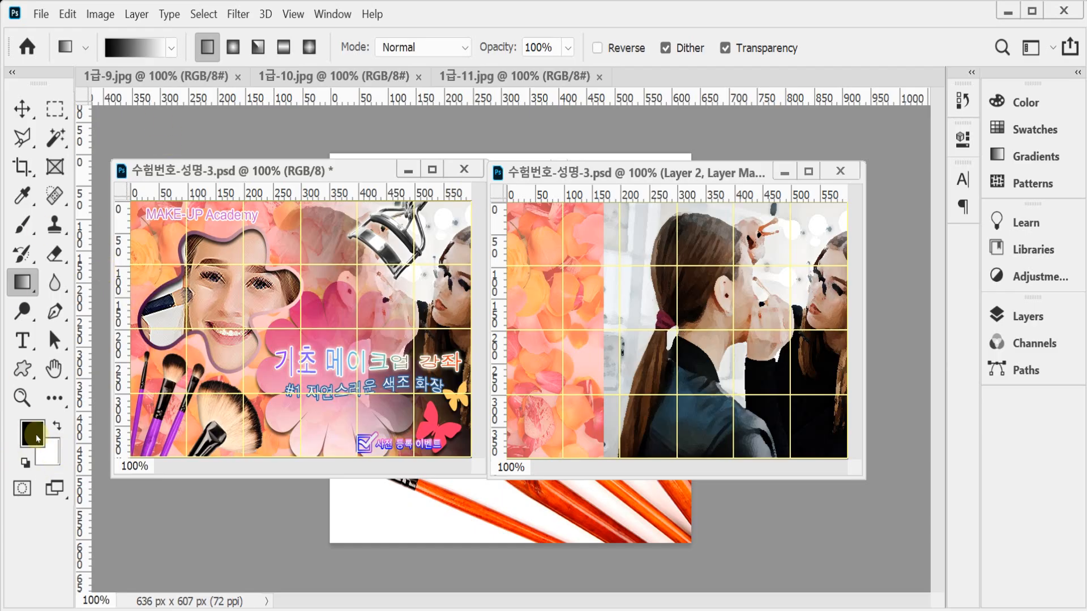
click(25, 464)
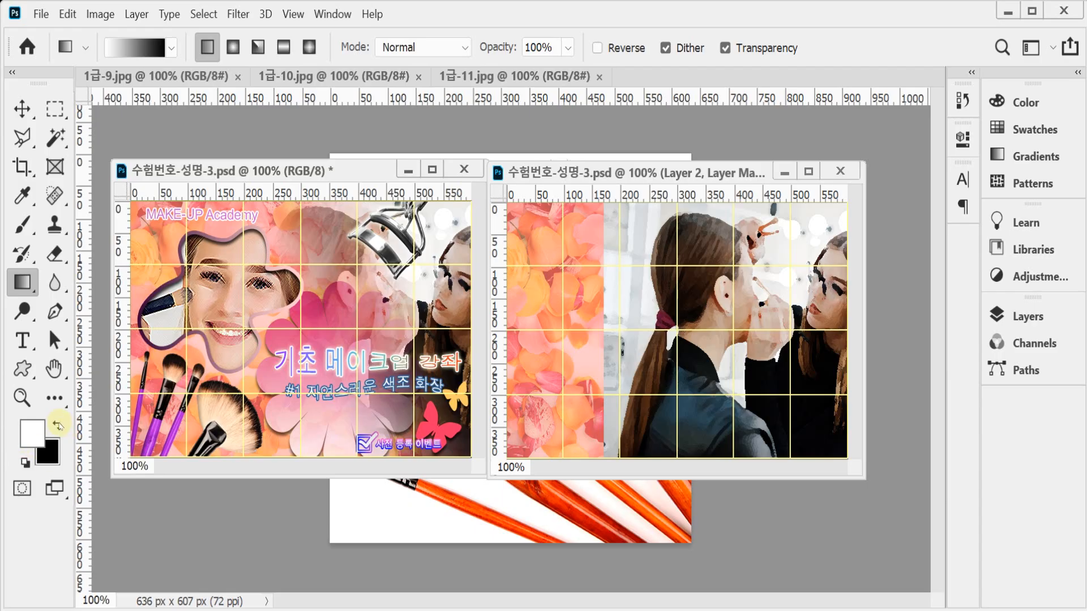
click(57, 424)
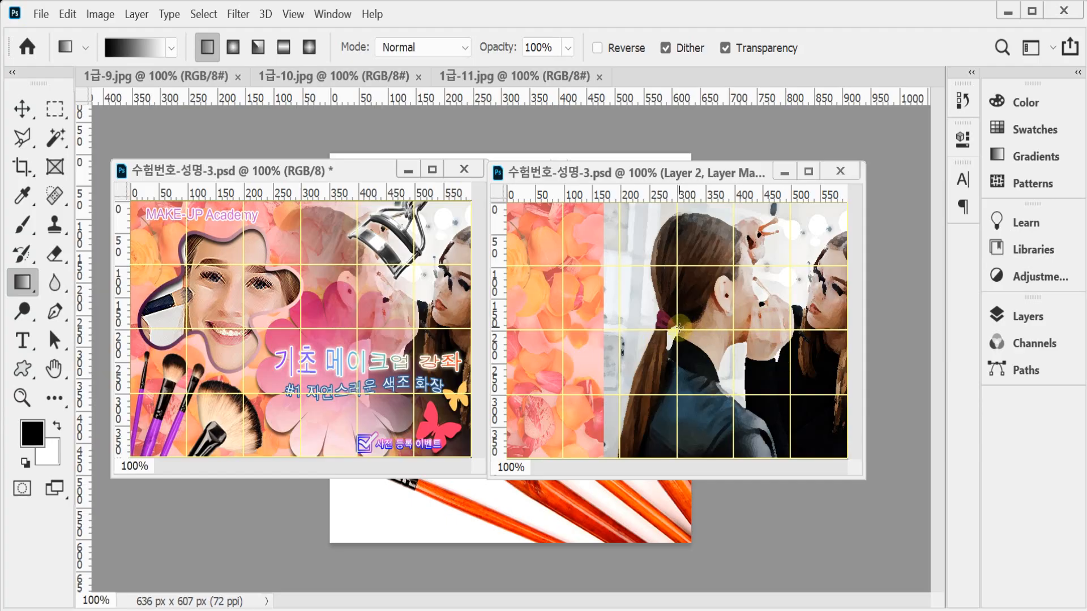
drag(677, 328, 795, 264)
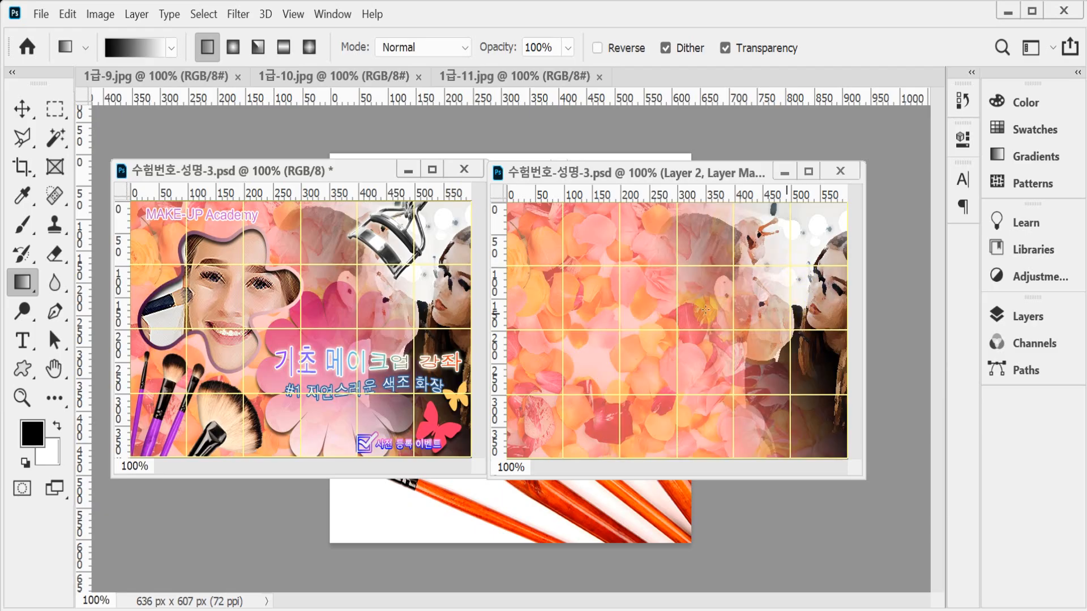
Step: Undo the mask gradient, try a longer one from the lower left, and redraw it between the guide intersections at 300, 200 and 500, 100 px
key(ctrl+z)
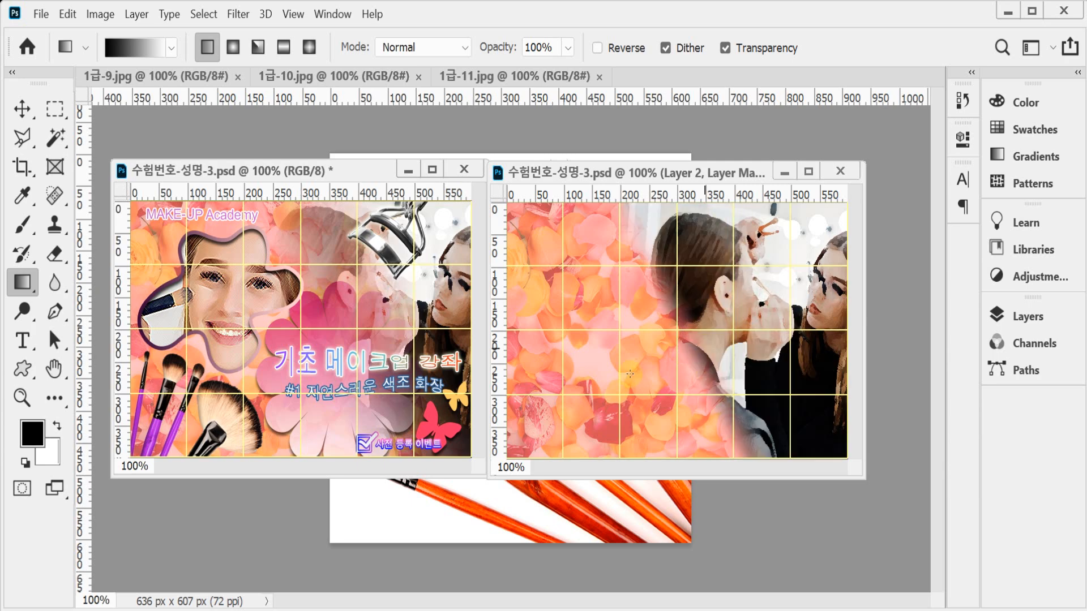
drag(584, 398, 790, 260)
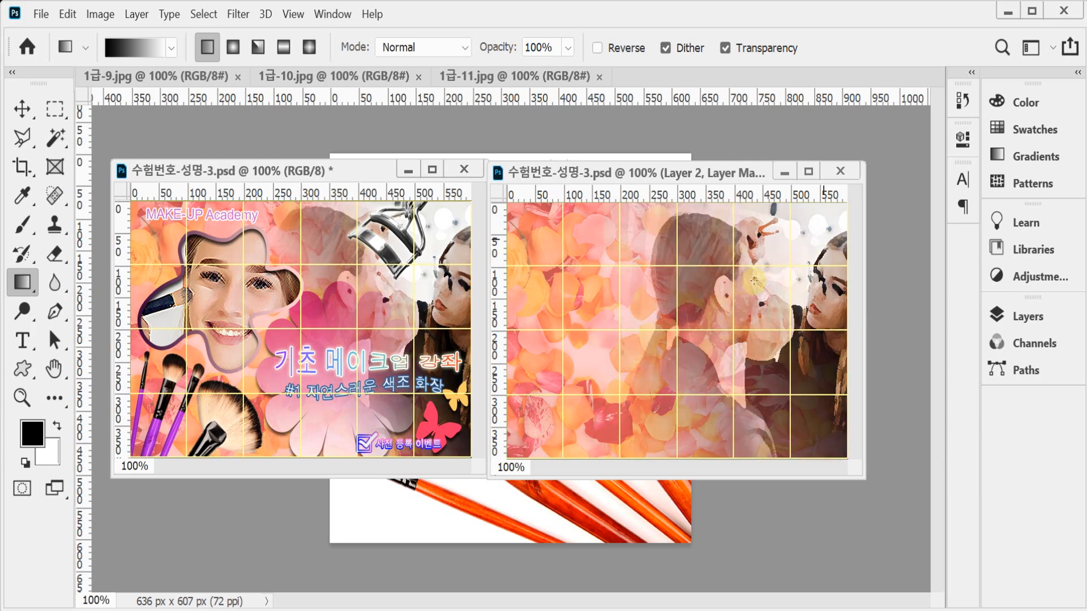
drag(677, 330, 793, 266)
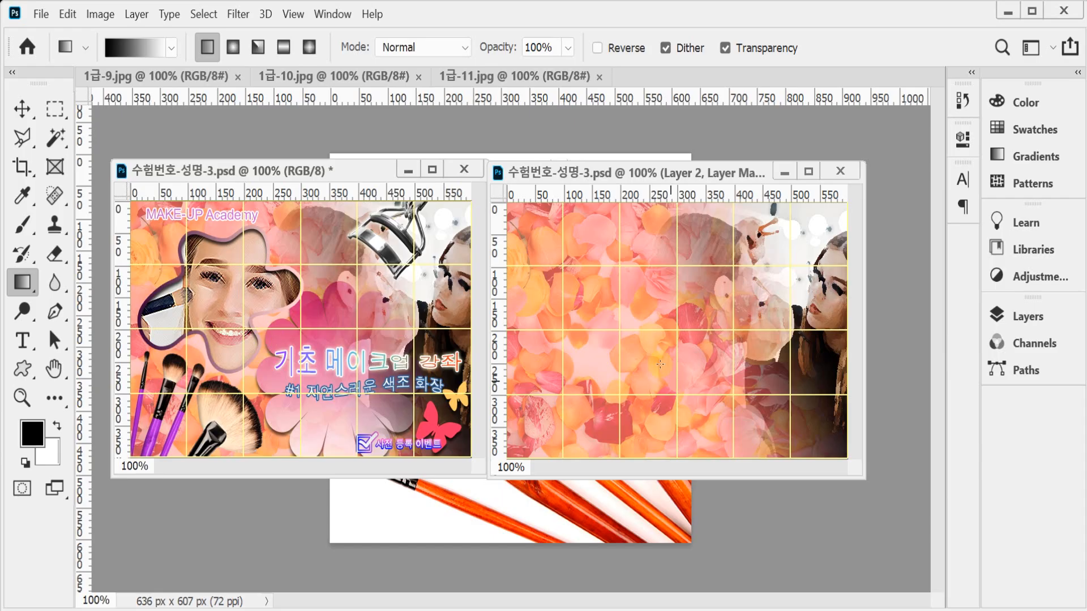
Step: Activate the Custom Shape tool and set it to Shape mode
click(20, 379)
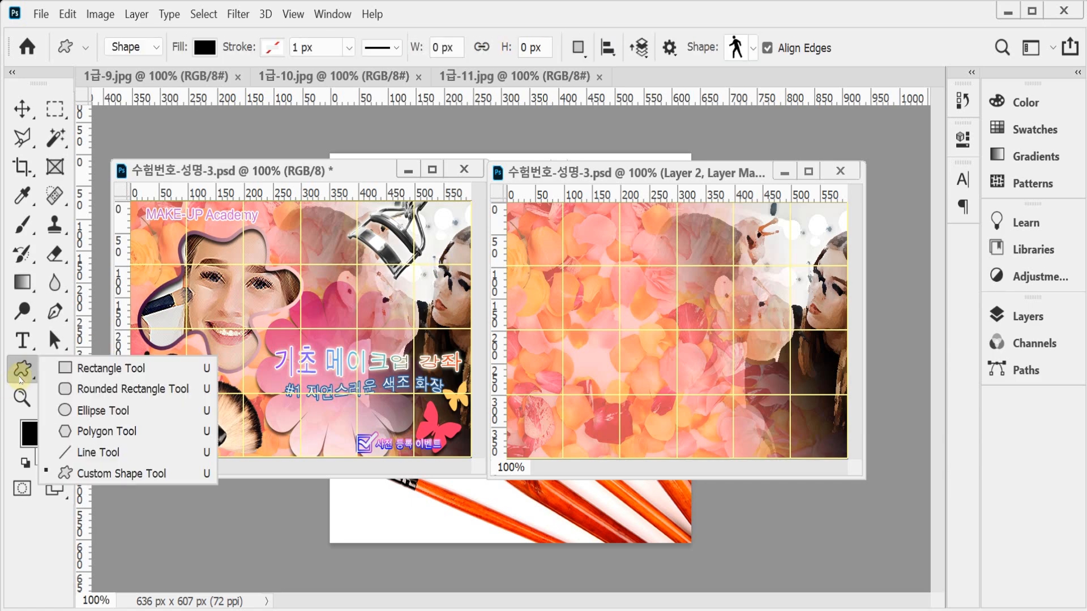
click(152, 475)
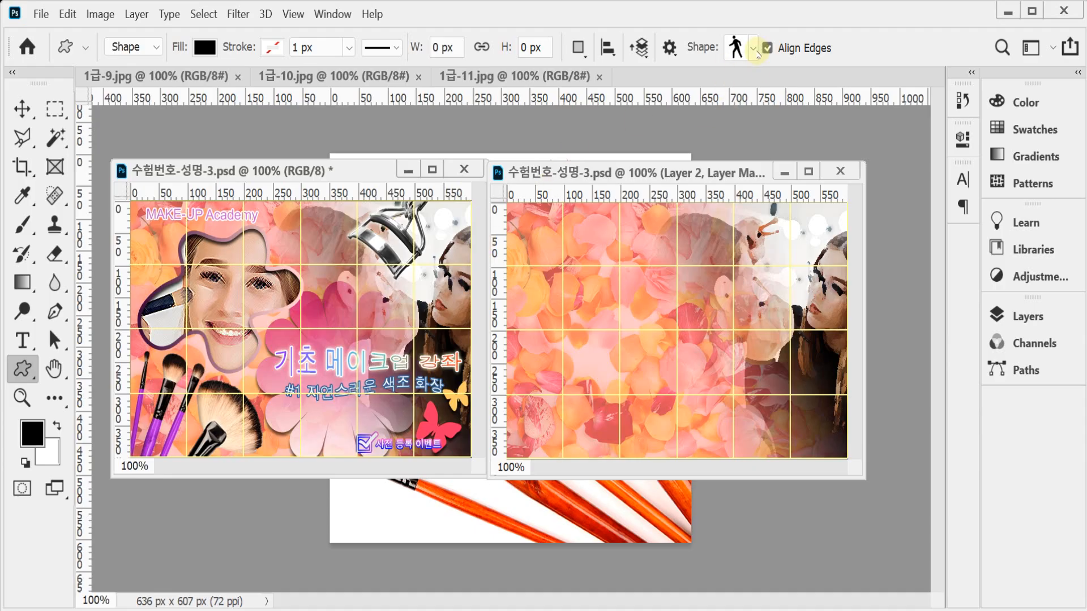
click(148, 47)
click(144, 66)
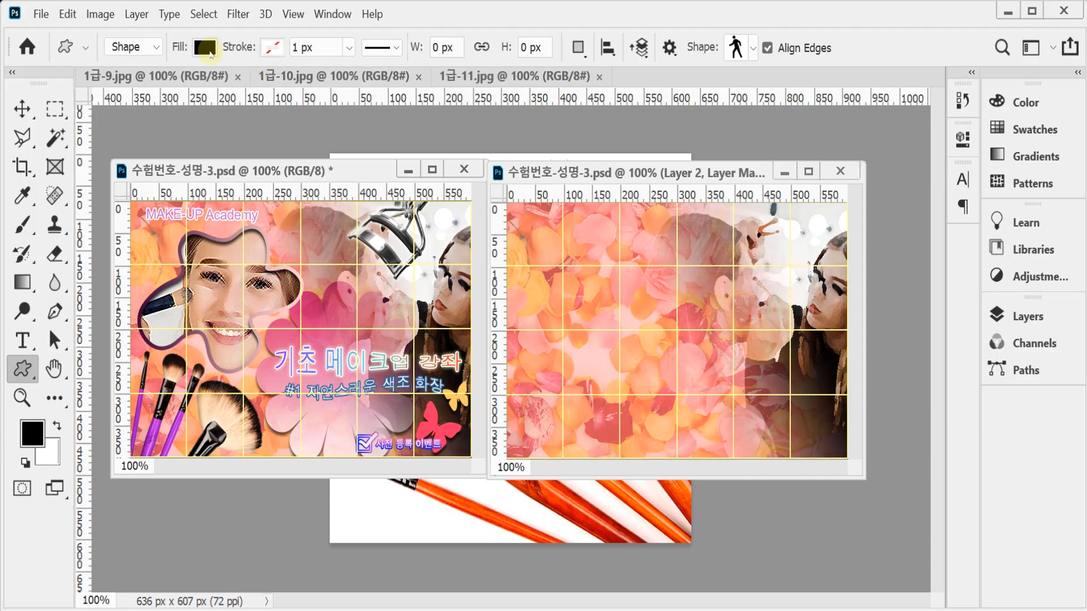
Step: Draw a Blob 1 shape from the legacy Shapes set, about 269 x 233 px, over the upper-left petals of the poster
click(754, 51)
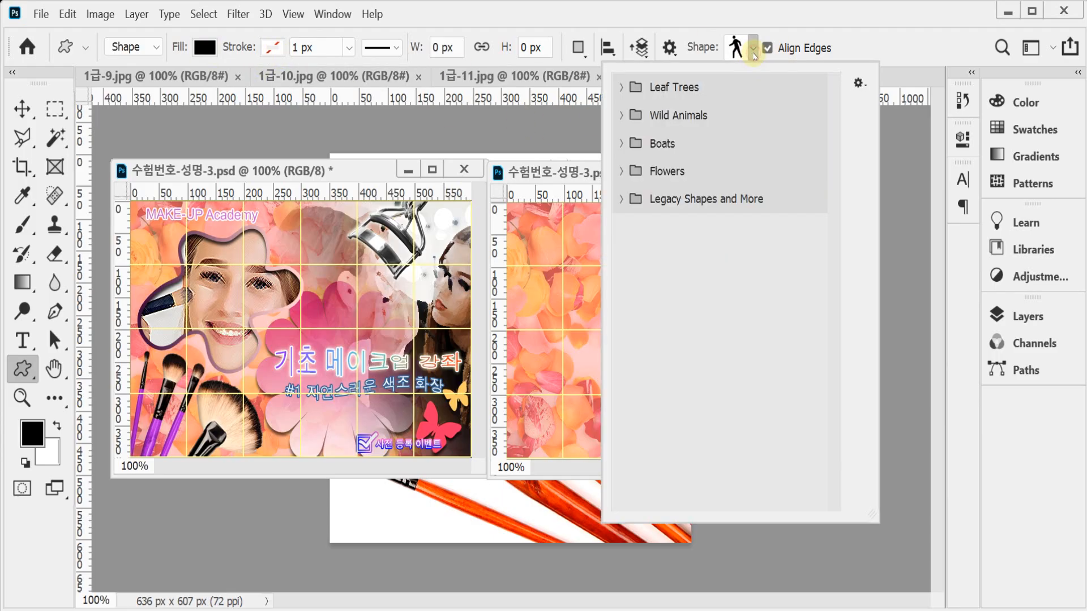
click(621, 201)
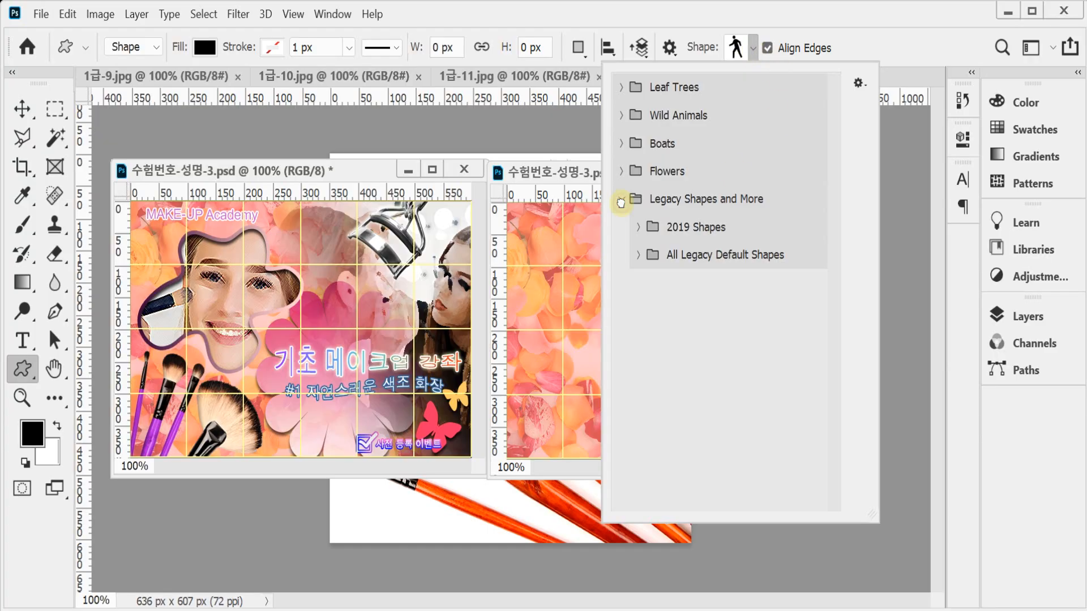
click(637, 256)
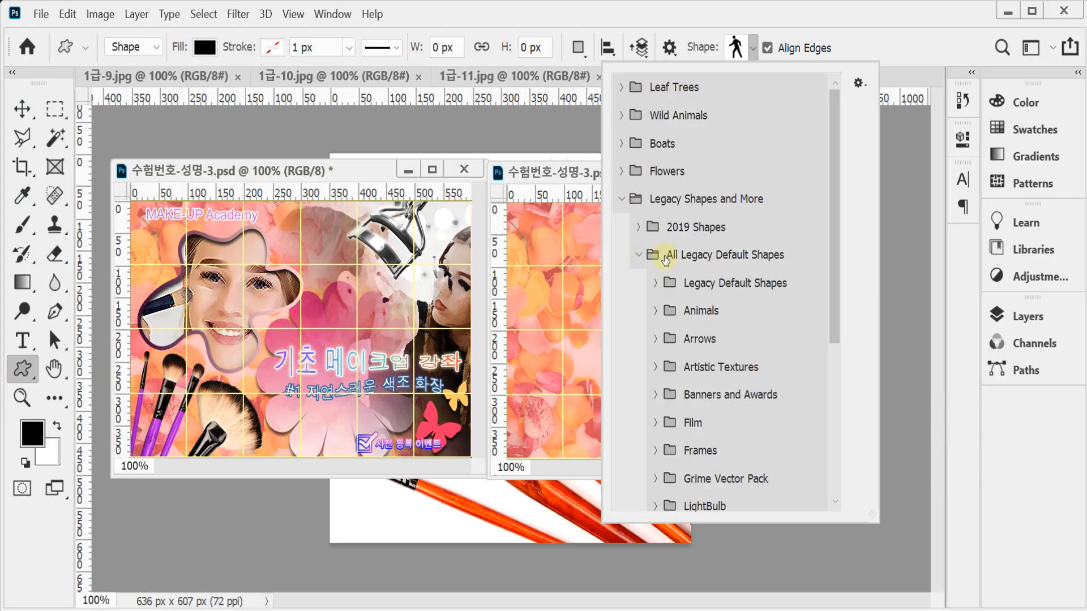
scroll(759, 351, down, 6)
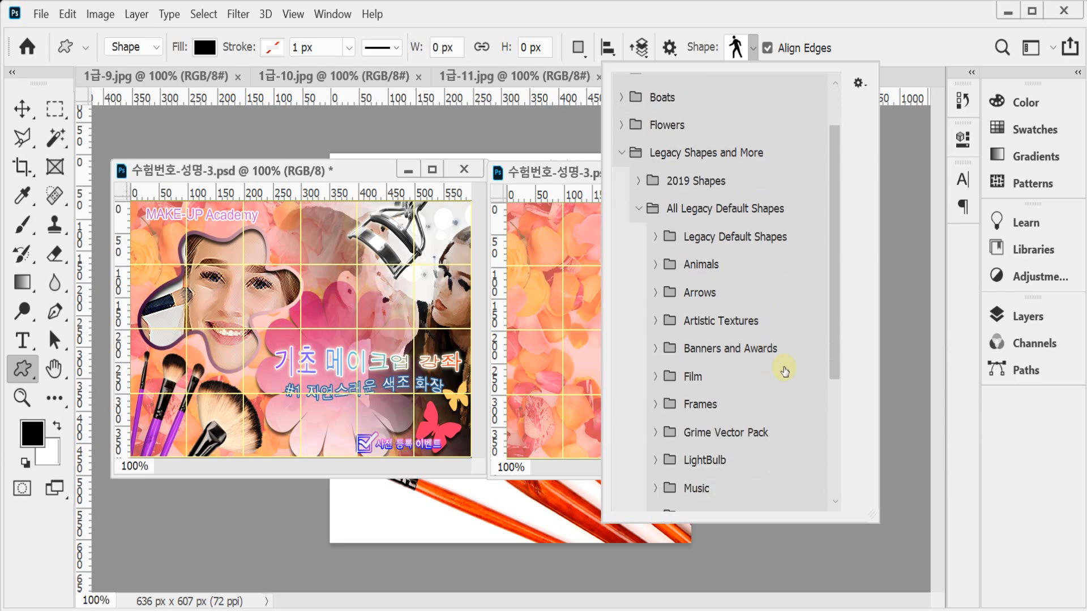
scroll(755, 426, down, 3)
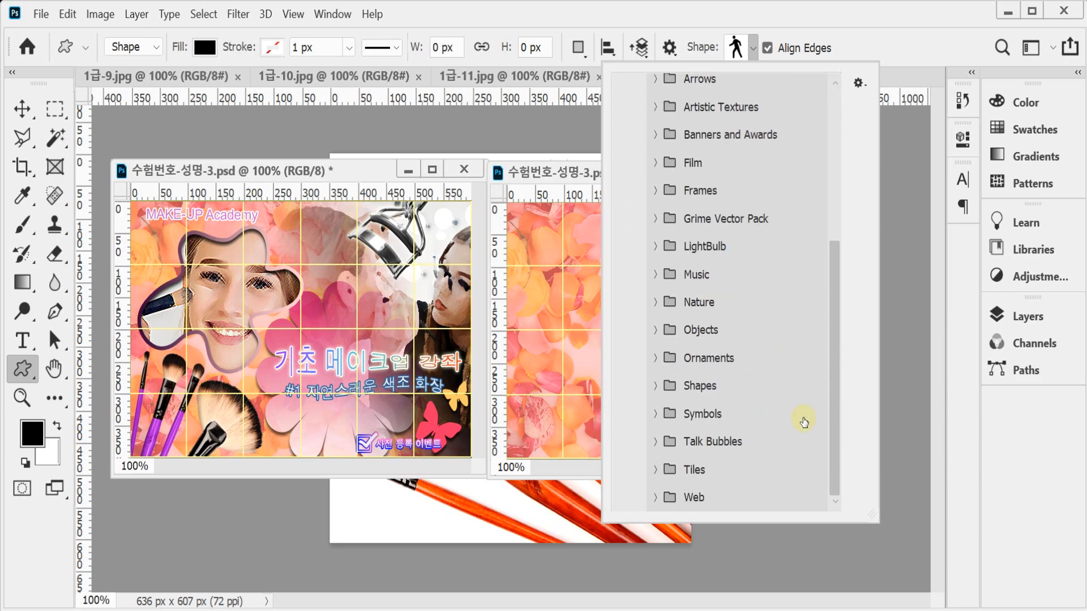
click(657, 385)
drag(836, 371, 838, 426)
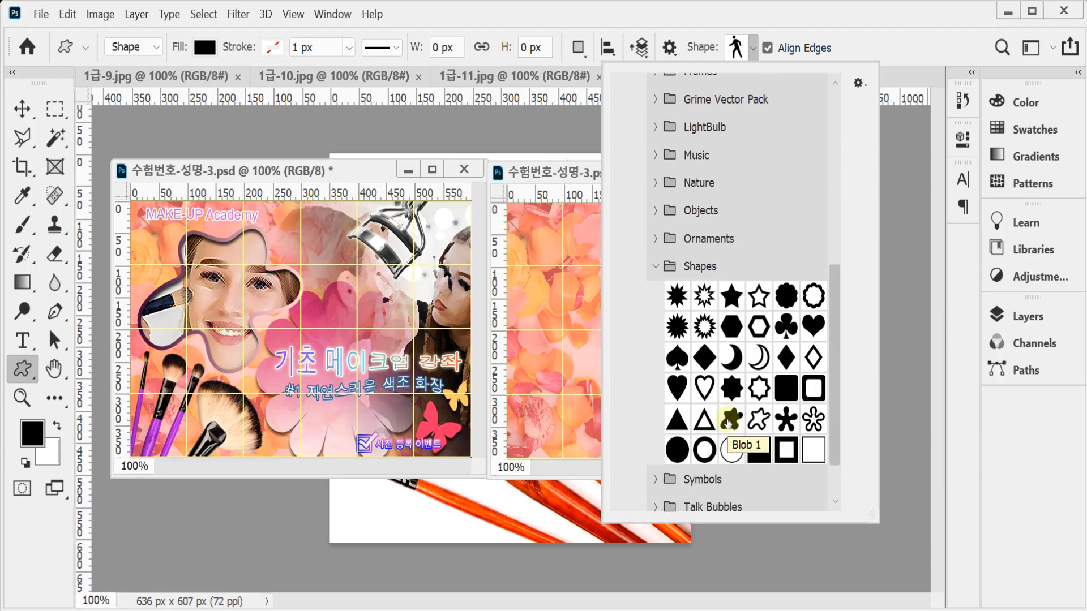
click(728, 423)
click(730, 21)
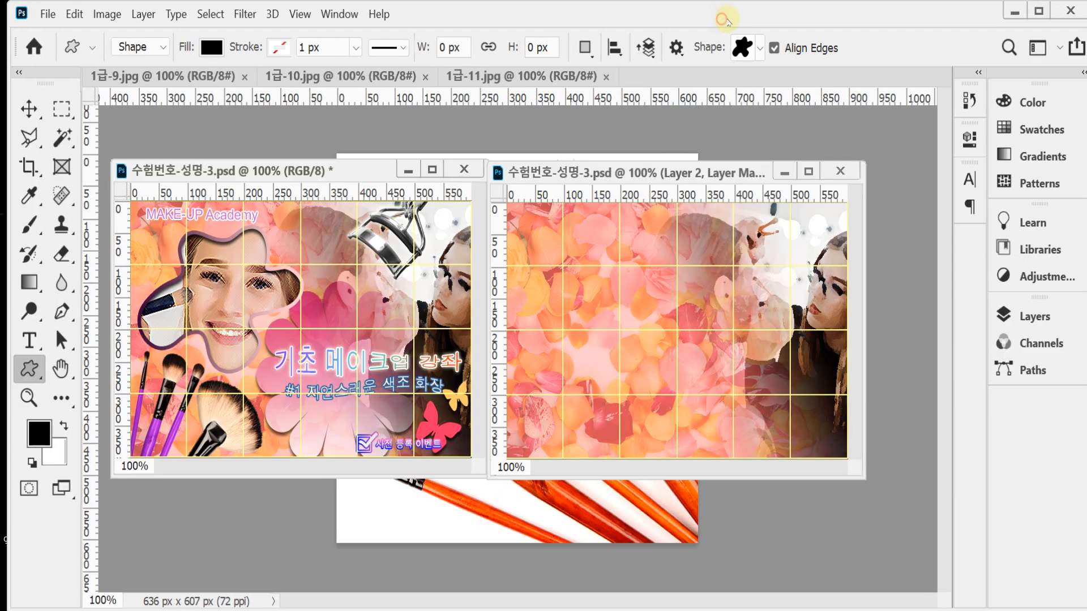
drag(529, 247, 684, 404)
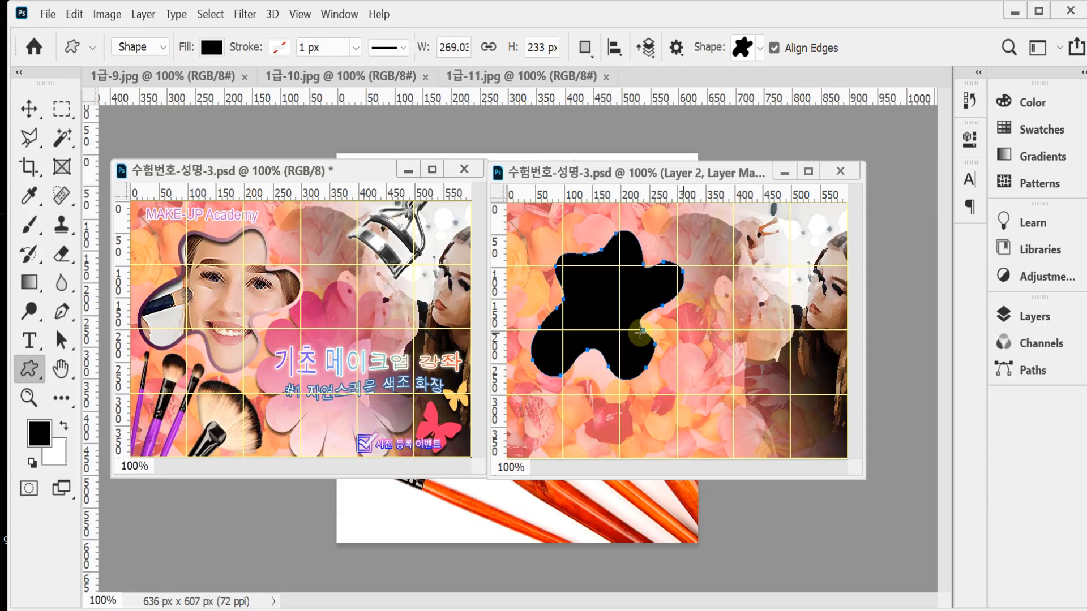
drag(630, 358, 632, 362)
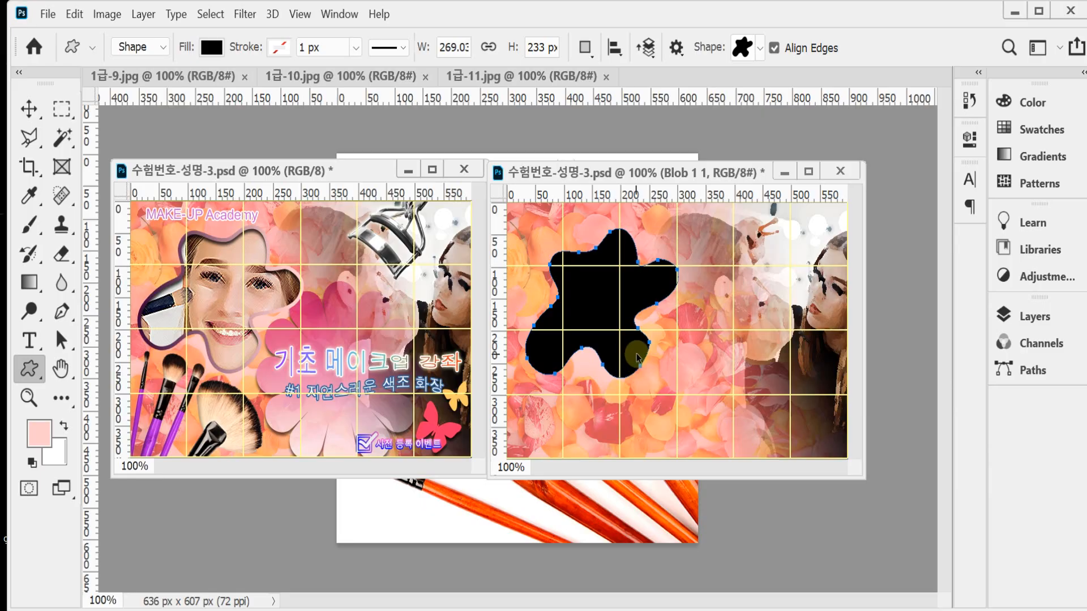
Step: Rotate the blob shape 14° and move it slightly up and left to about X 161.5, Y 152.5 px
key(ctrl+t)
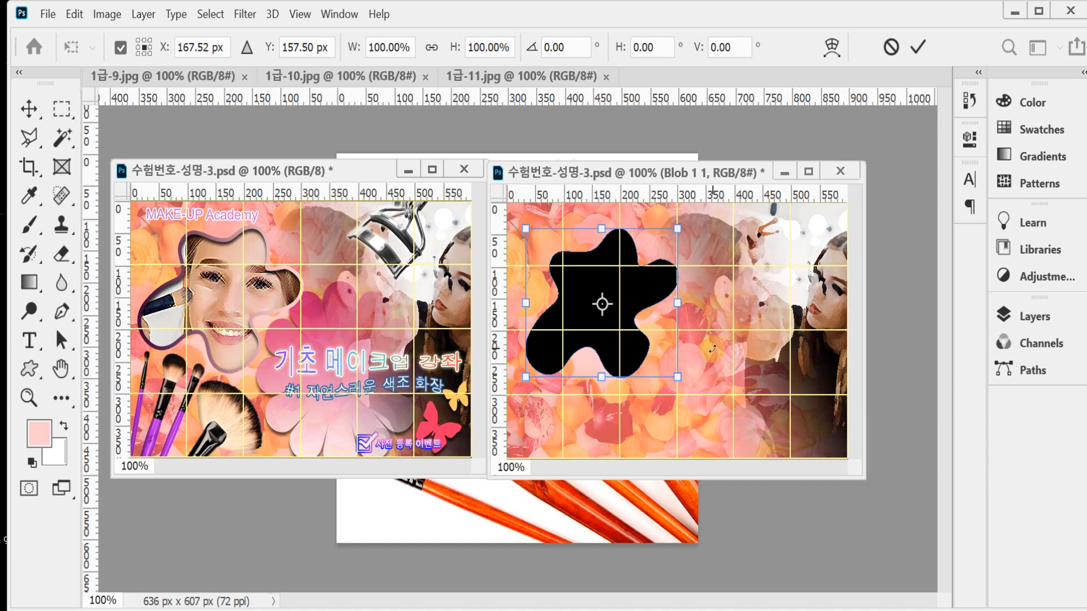
click(542, 47)
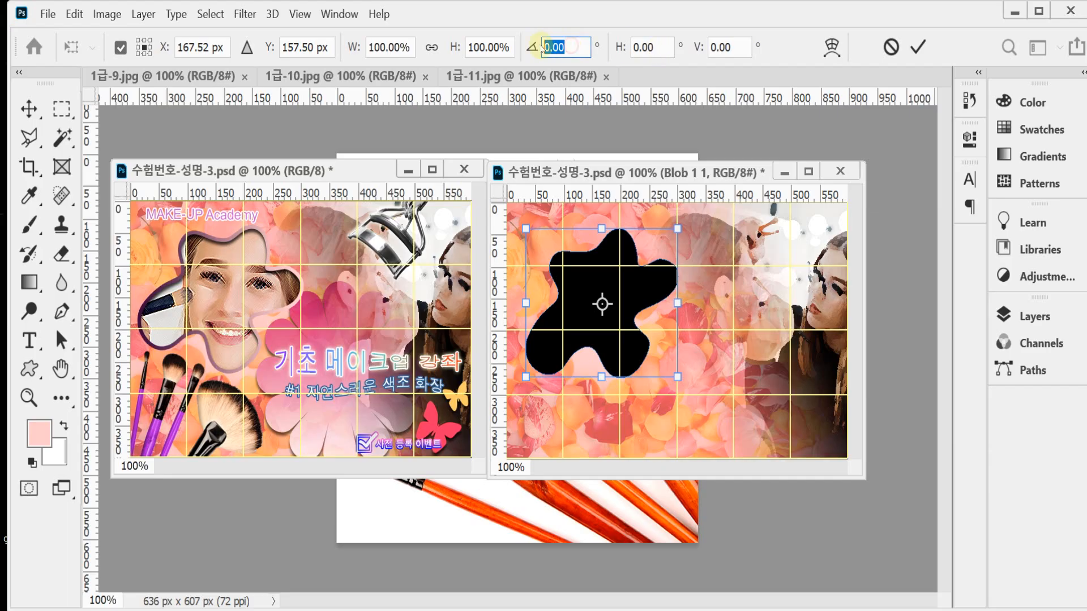
text(14)
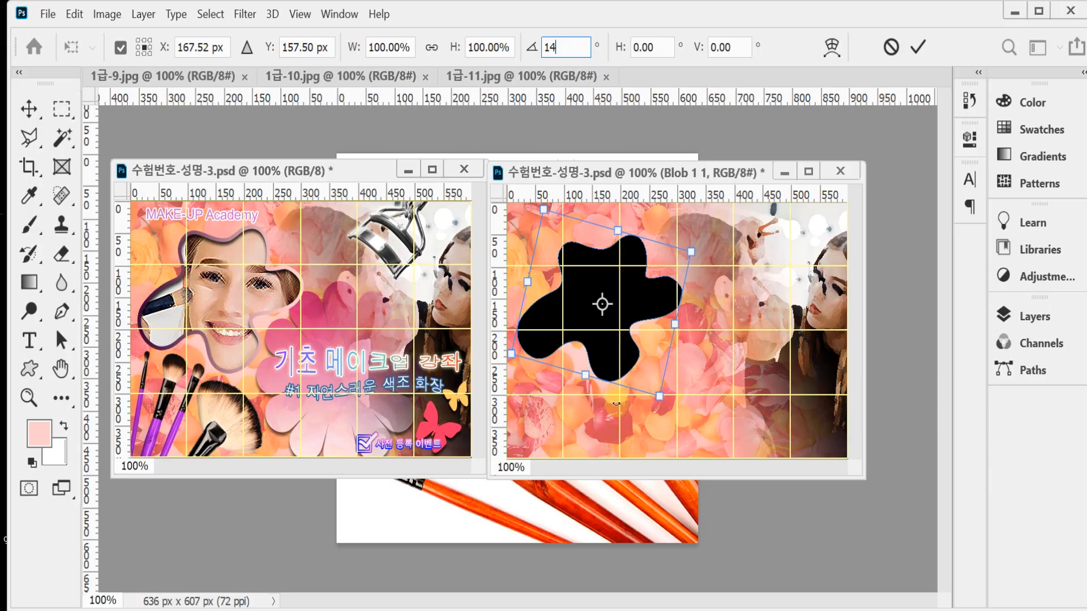
click(580, 317)
drag(580, 317, 577, 315)
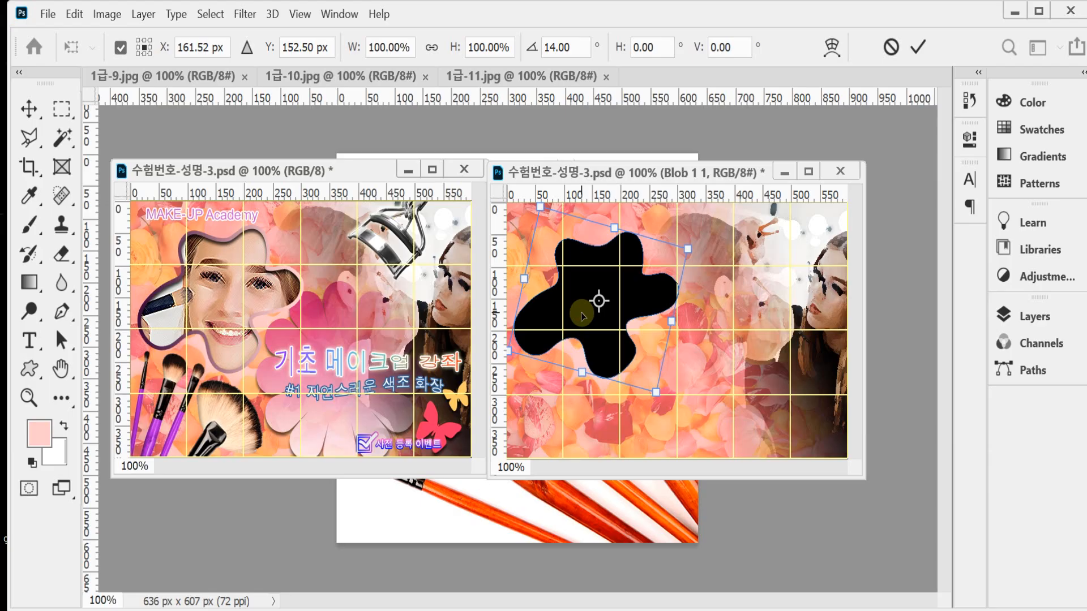
Step: Set the blob shape's fill colour to white
key(u)
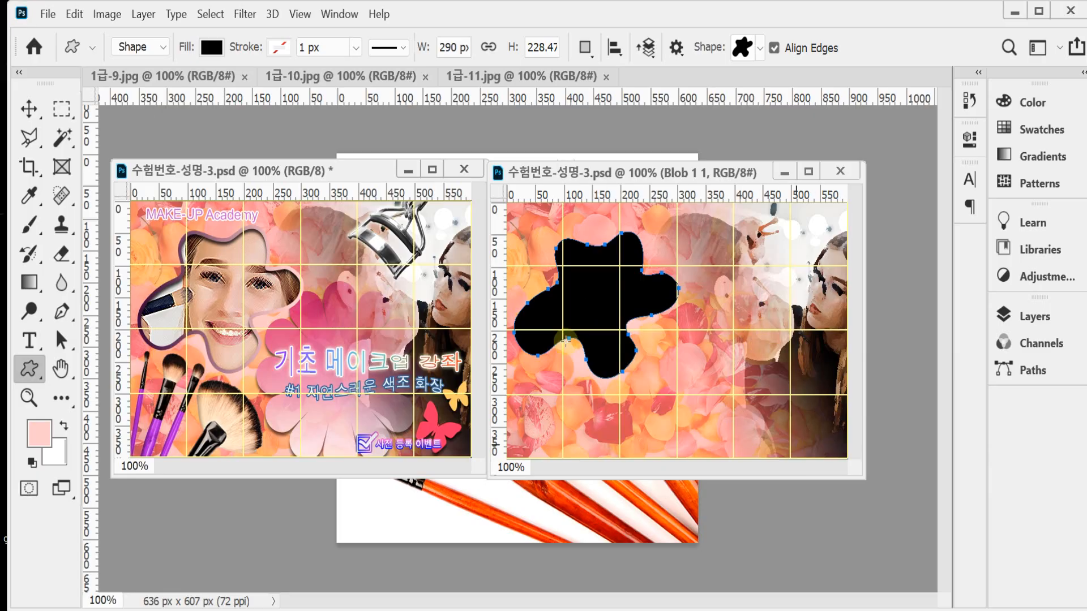
click(213, 47)
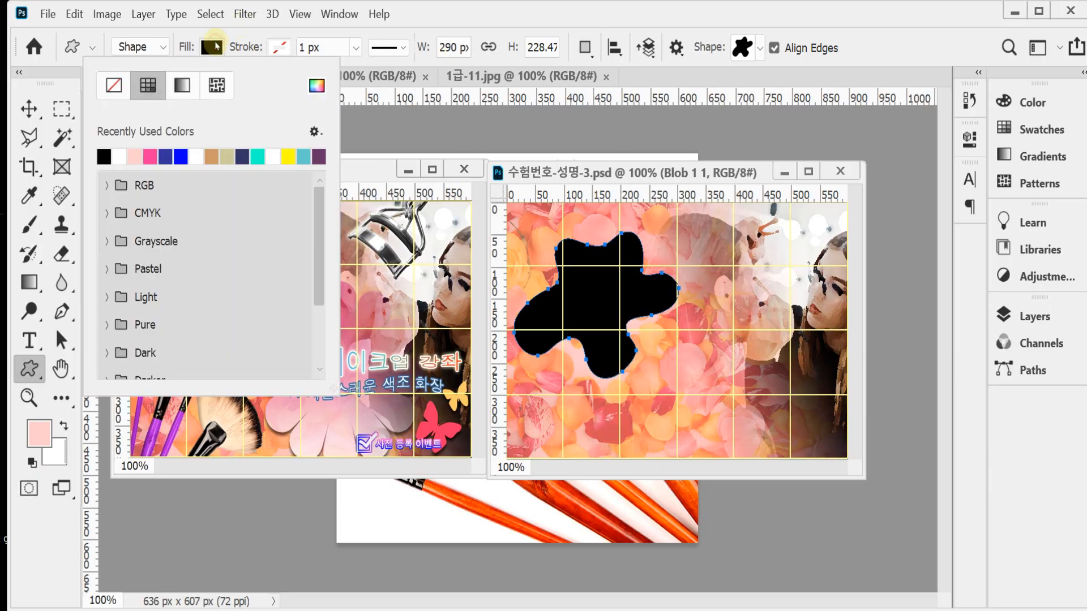
click(122, 157)
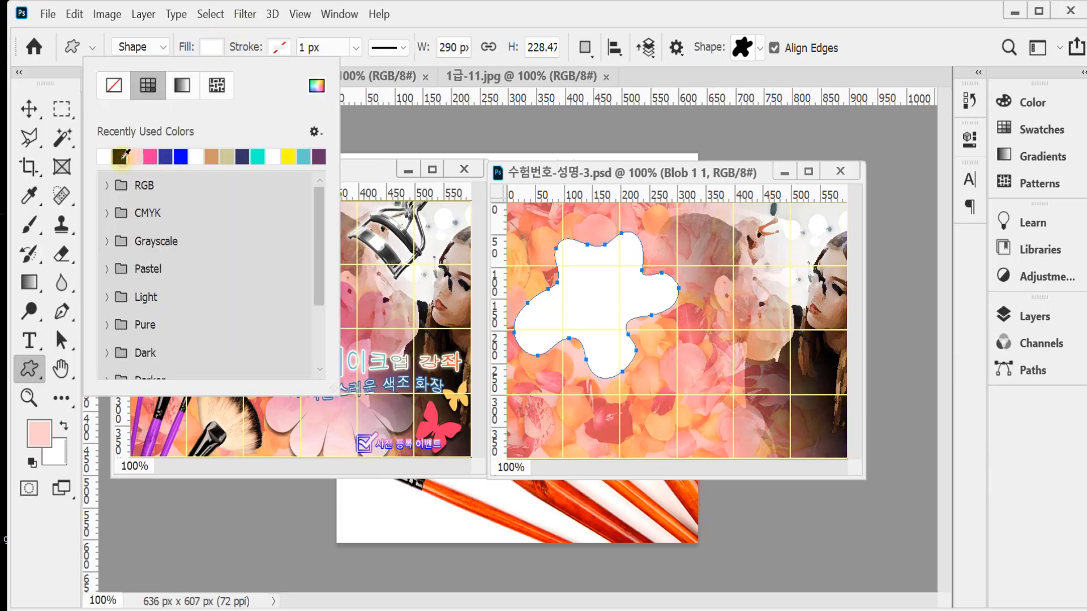
click(570, 11)
Step: Add a 6 px outside Stroke style to the blob layer with Gradient as its fill type
click(1004, 315)
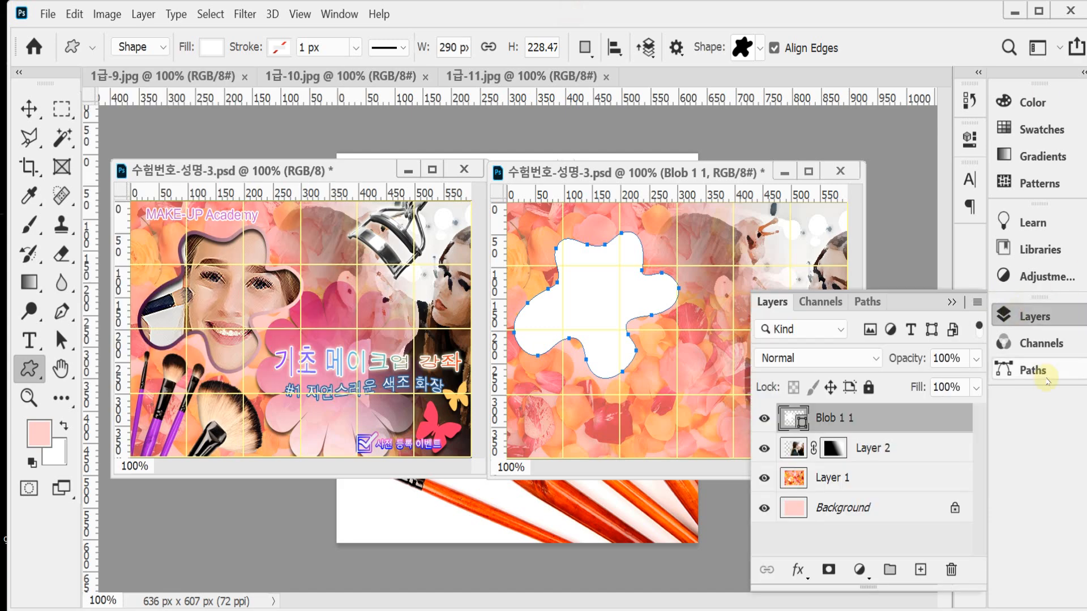
click(797, 571)
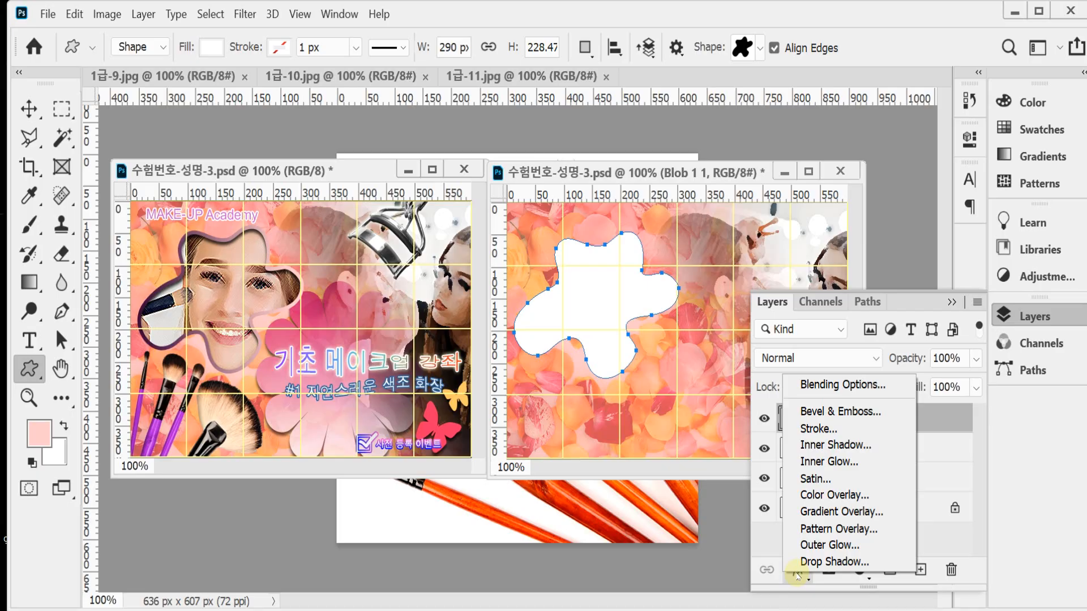
click(877, 431)
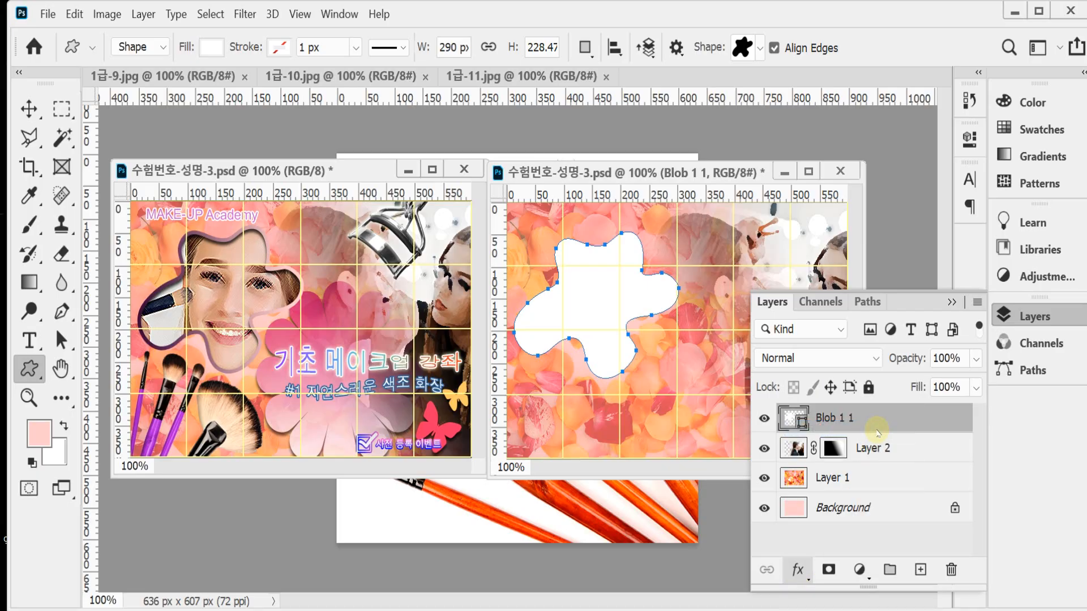
text(6)
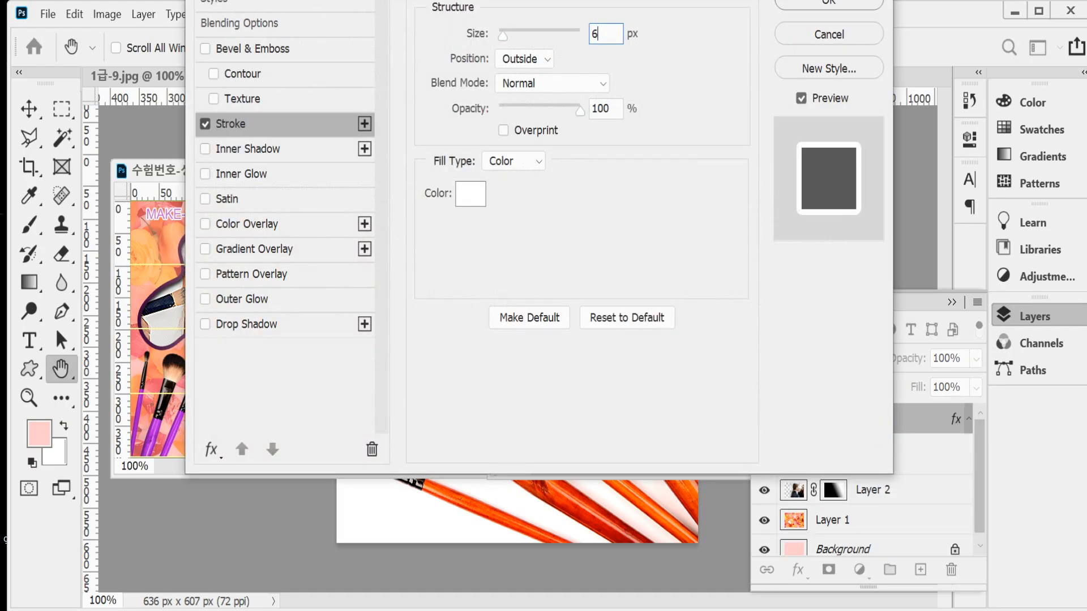
drag(638, 0, 713, 41)
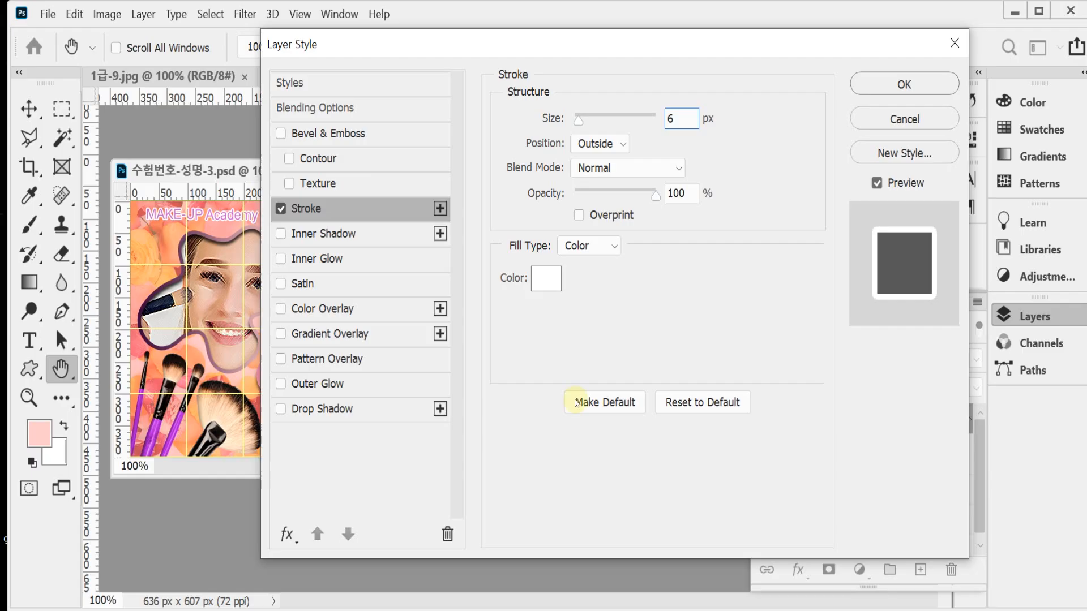
click(623, 250)
click(603, 277)
Step: Edit the stroke's gradient to run from dark purple #330033 to light pink #ffcccc
click(582, 289)
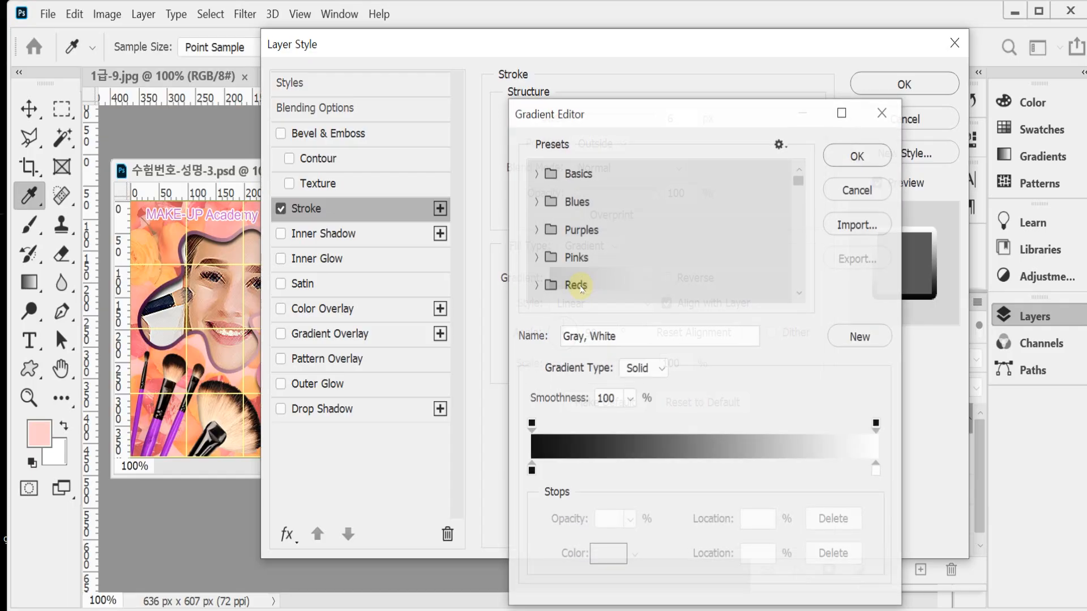
click(531, 471)
double_click(532, 471)
text(303)
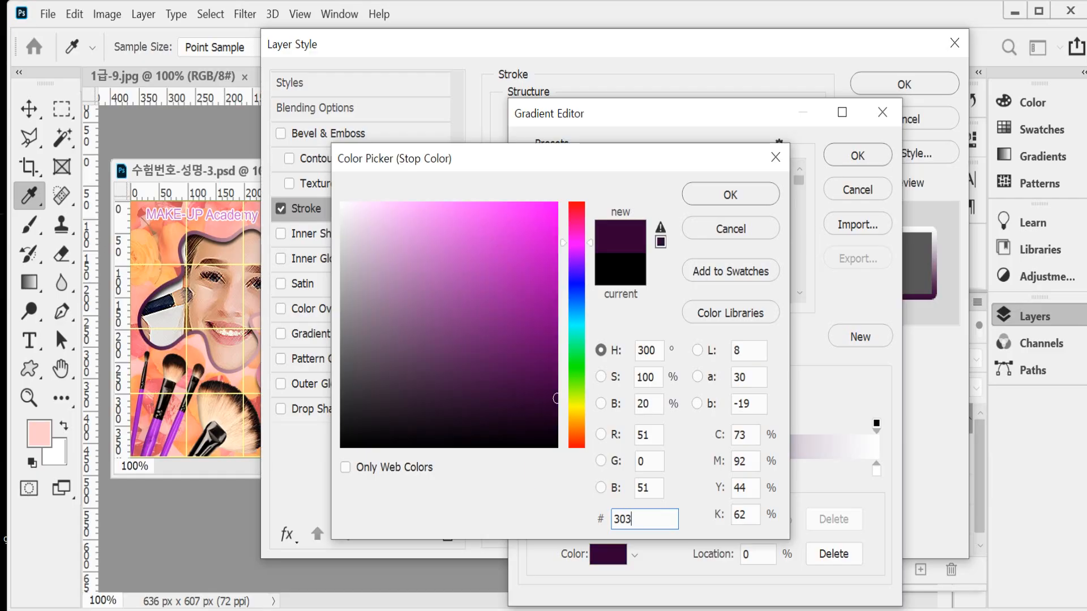
key(Return)
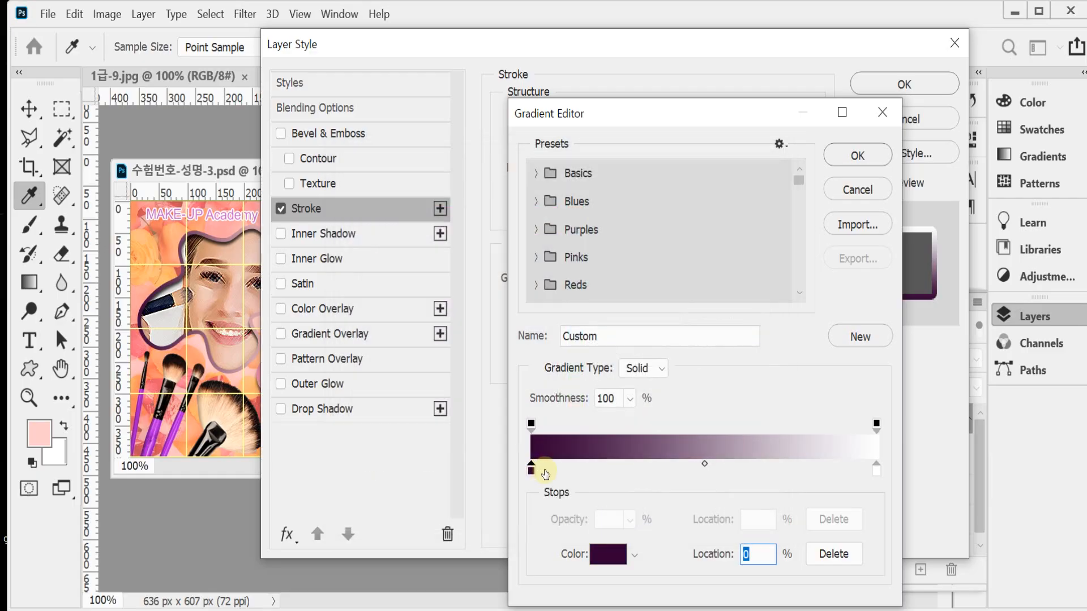
click(876, 471)
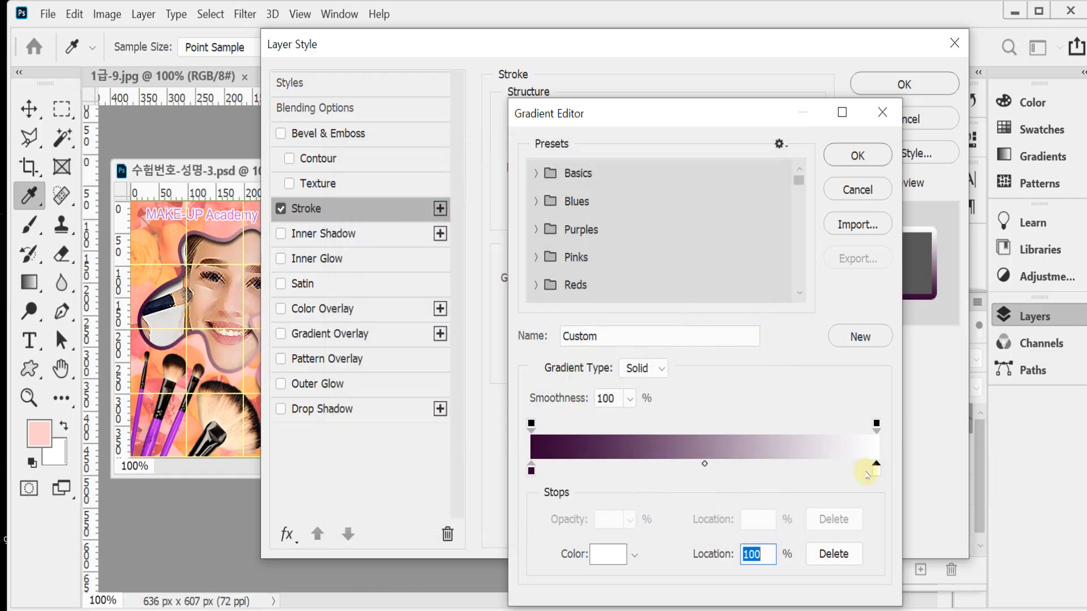
double_click(875, 472)
text(ffcccc)
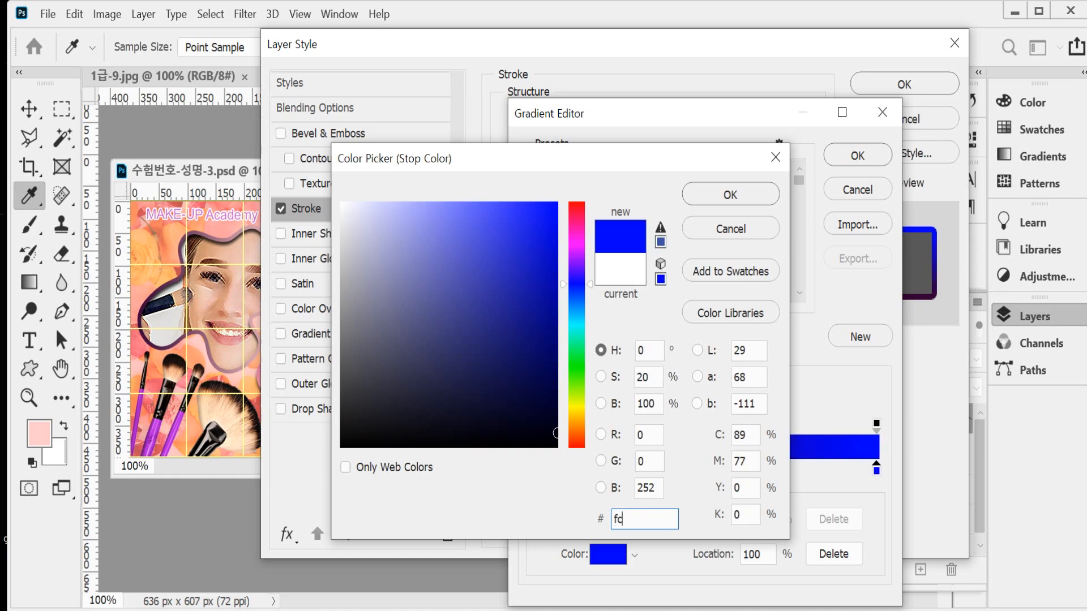
key(Return)
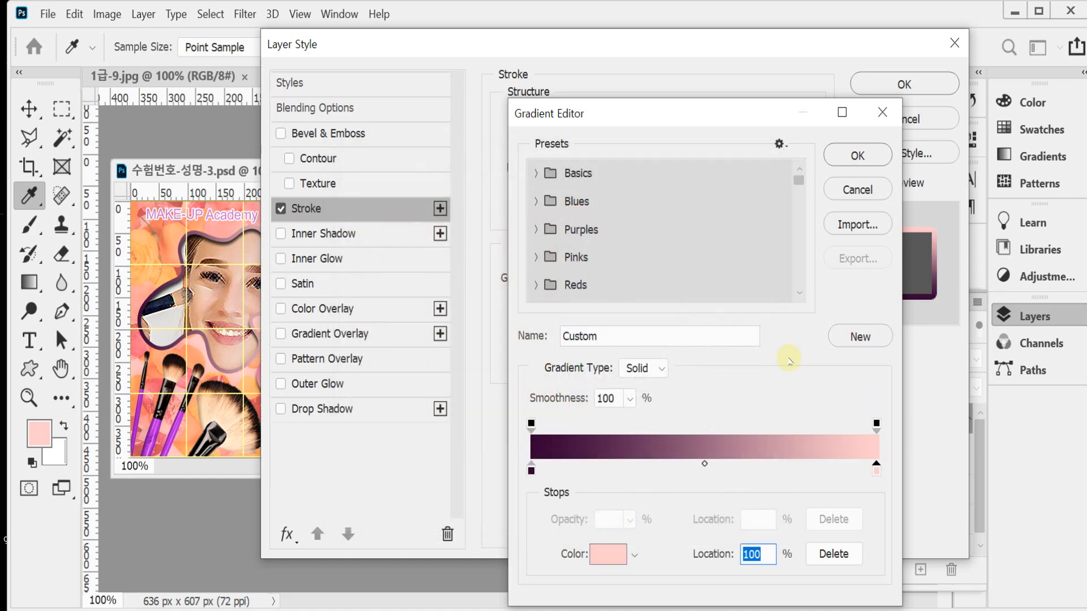
click(865, 154)
Step: Set the stroke gradient's angle to 0° and add an Inner Shadow effect with default settings to the blob
drag(405, 45, 543, 121)
drag(738, 409, 668, 407)
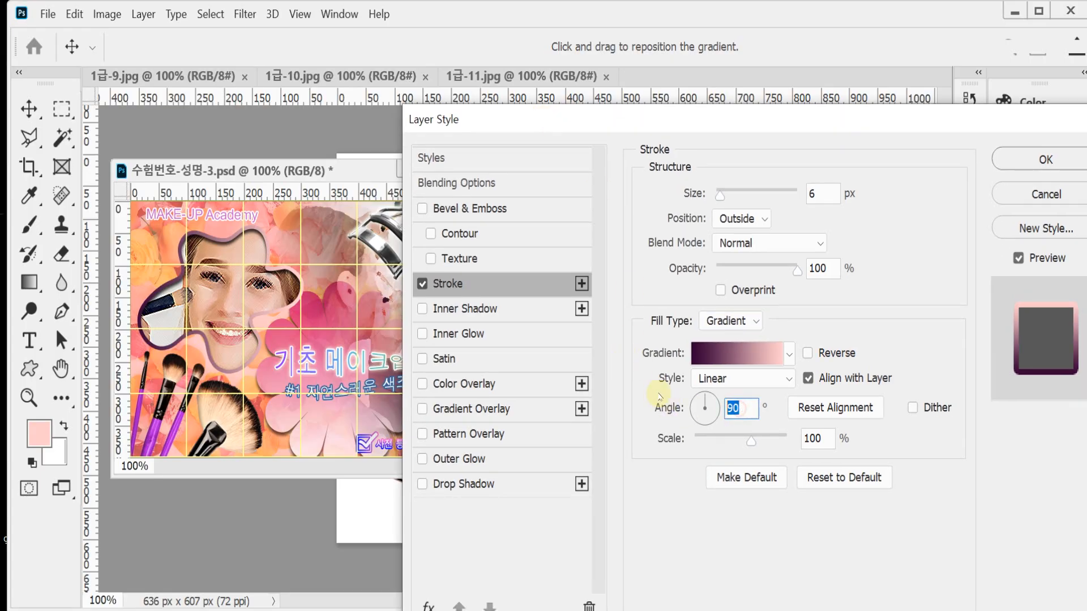
text(0)
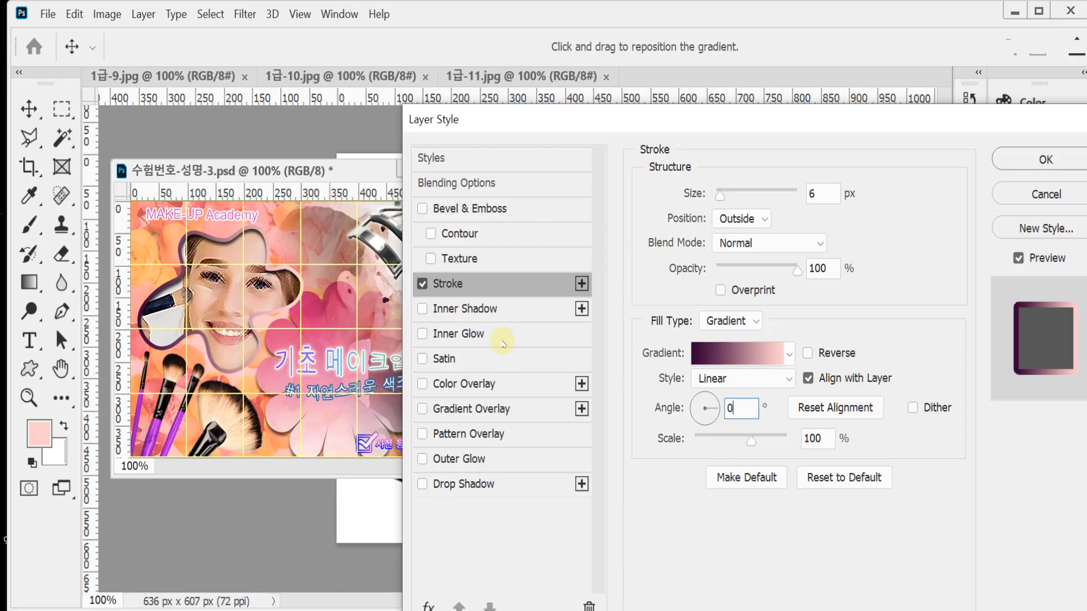
click(492, 308)
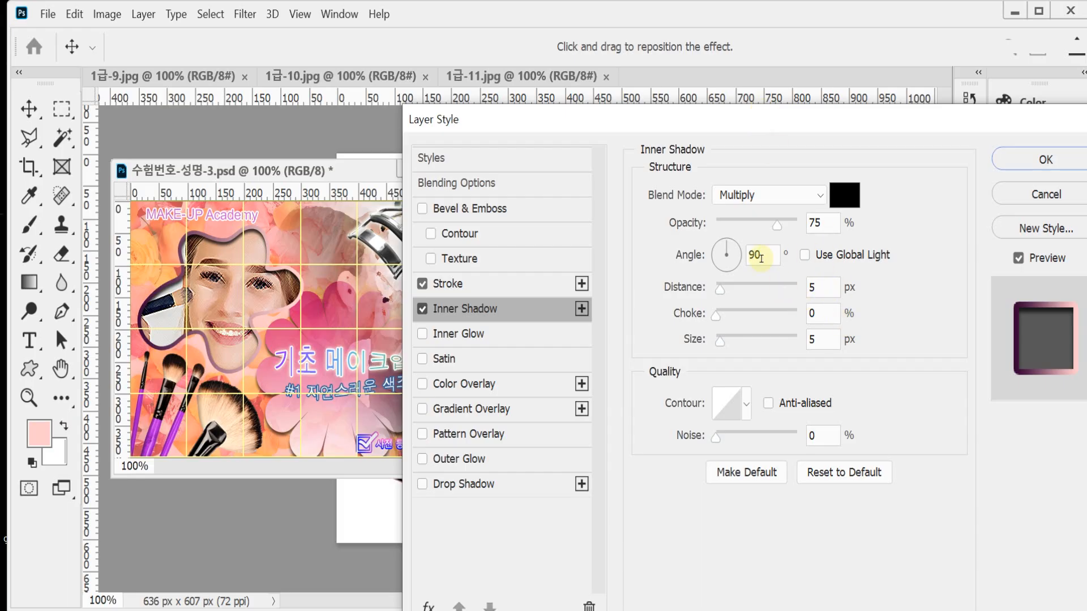
click(1011, 164)
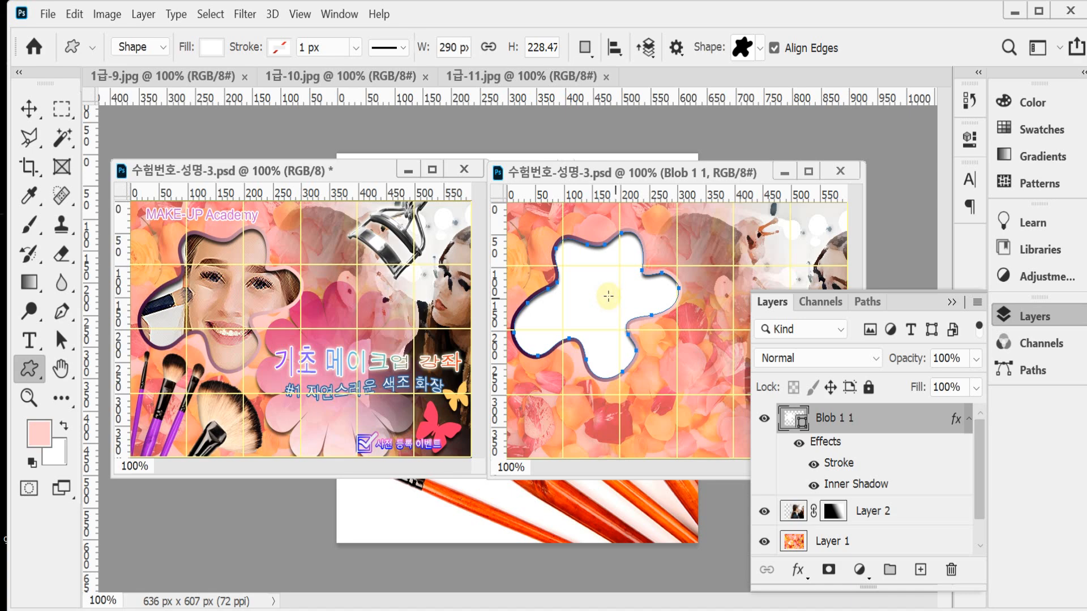
Step: Copy the entire 1급-9.jpg portrait, close that file, and paste the photo above the blob layer in the poster
drag(148, 82, 264, 140)
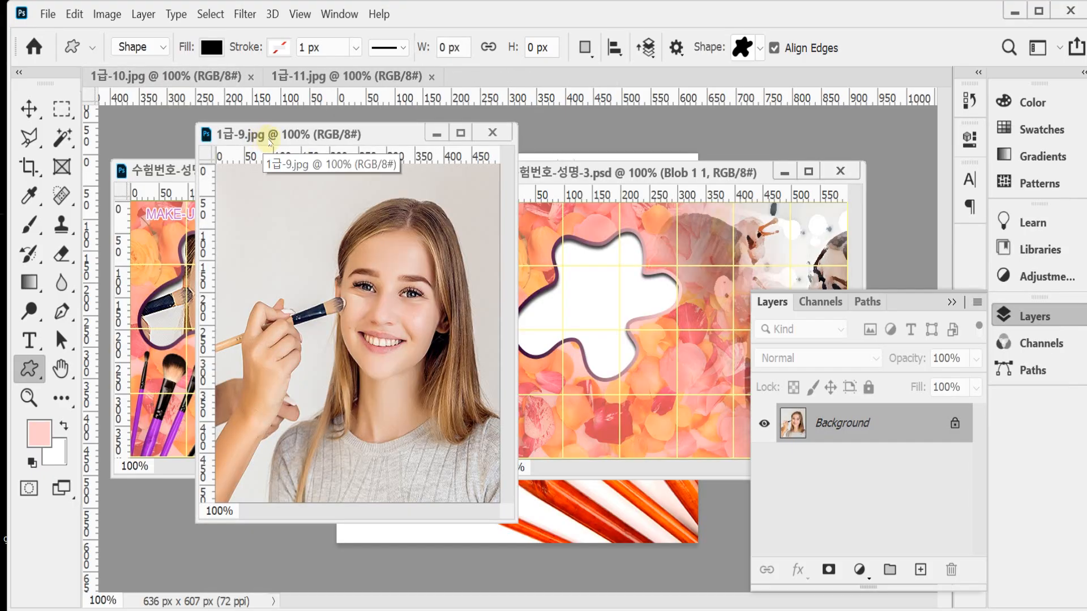
key(ctrl+a)
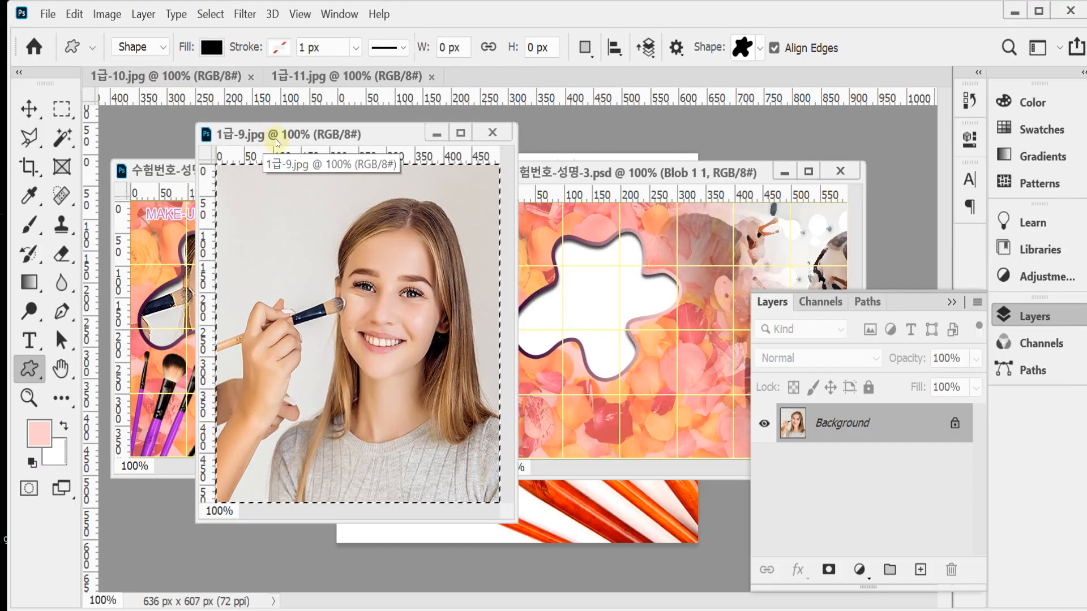
key(ctrl+w)
click(556, 172)
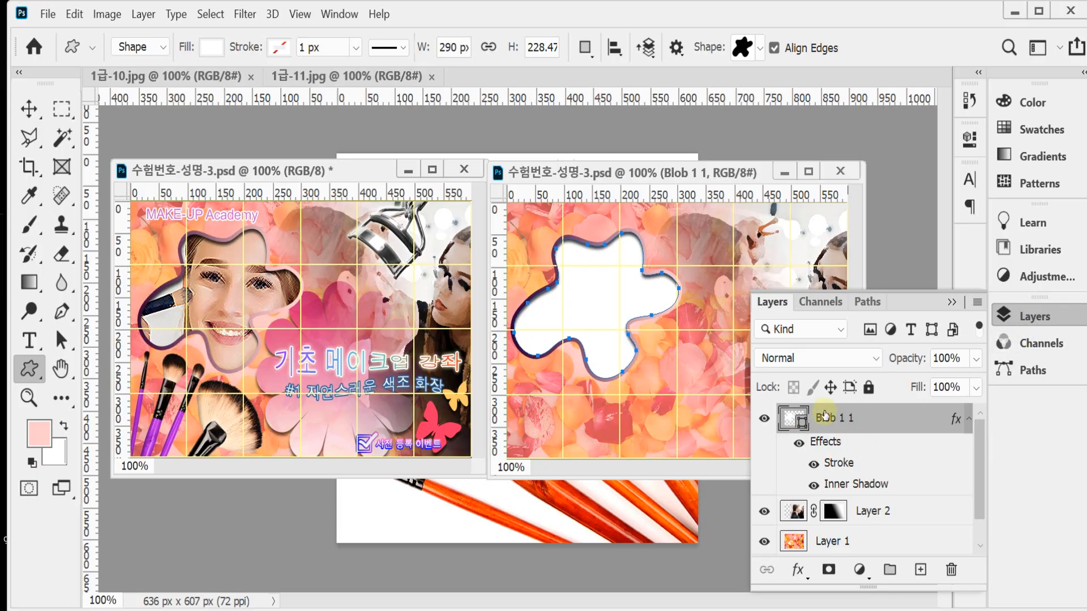
key(ctrl+v)
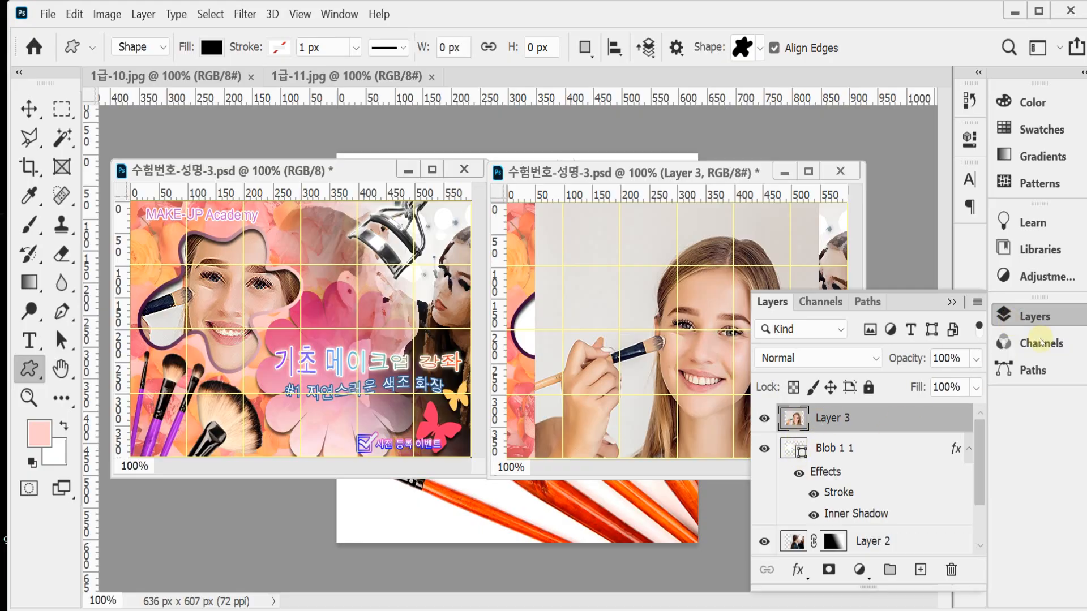
Step: Move the pasted portrait left until the woman's face covers the blob shape
click(1028, 317)
click(43, 115)
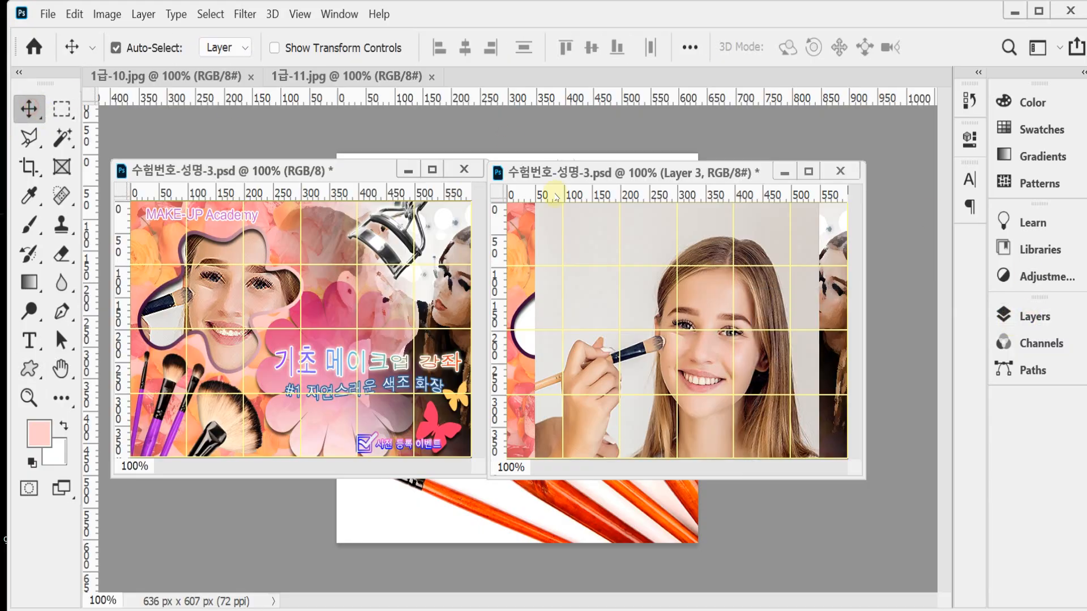
mouse_move(651, 315)
mouse_down()
mouse_move(589, 306)
mouse_move(688, 324)
mouse_move(650, 304)
mouse_up()
Step: Clip Layer 3 to the Blob 1 1 layer and shift the portrait slightly right and up inside the shape
click(1013, 316)
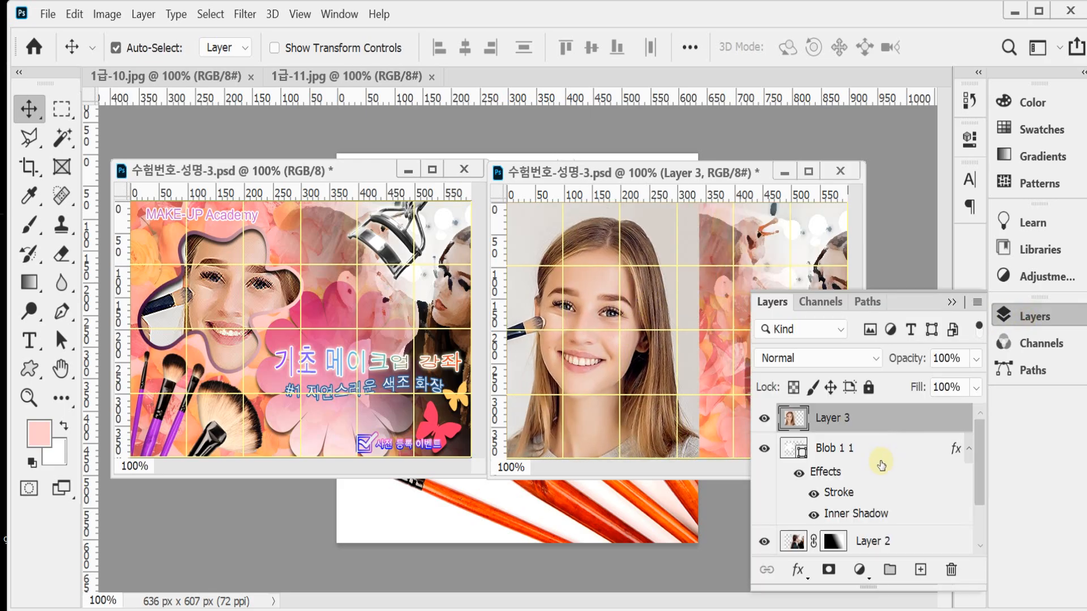
alt+click(893, 429)
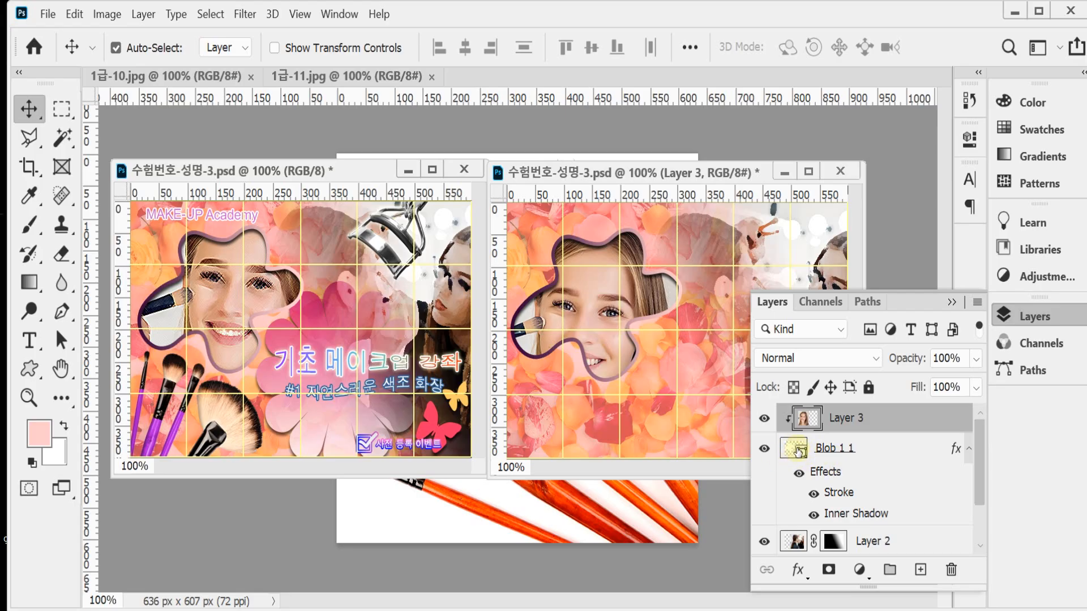
mouse_move(603, 293)
mouse_down()
mouse_move(614, 283)
mouse_move(599, 299)
mouse_up()
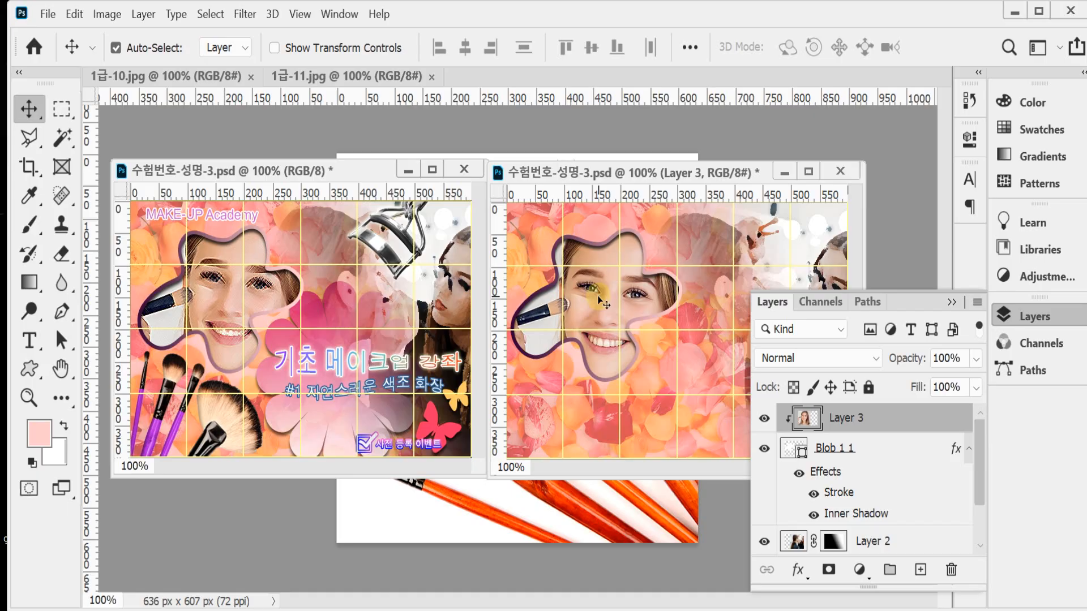
click(1034, 315)
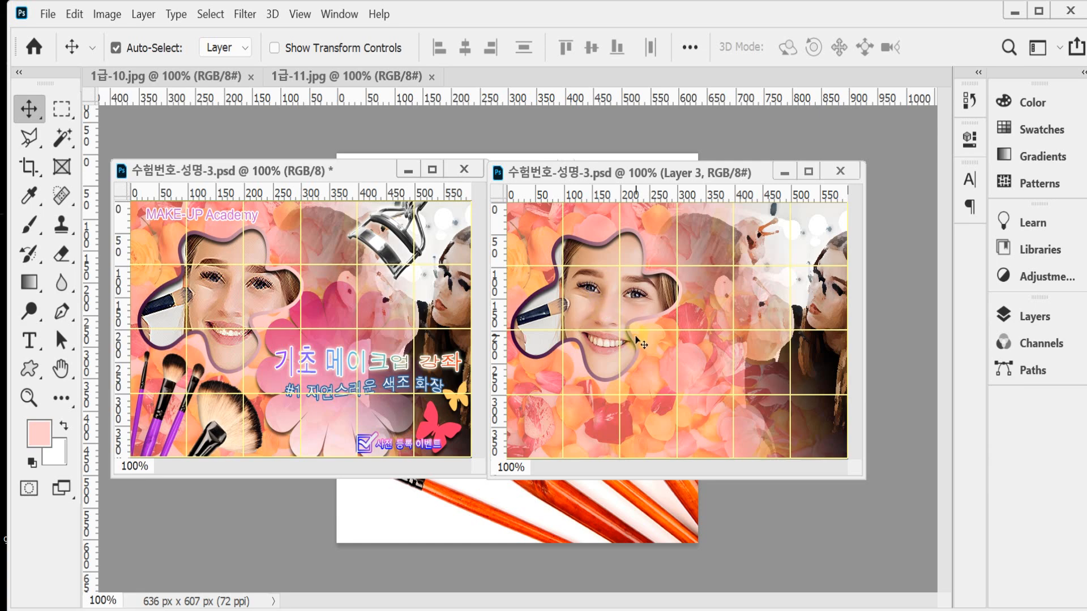
Step: Apply the Crosshatch brush-stroke filter to the portrait with Stroke Length 9, Sharpness 6 and Strength 1
click(242, 22)
click(278, 84)
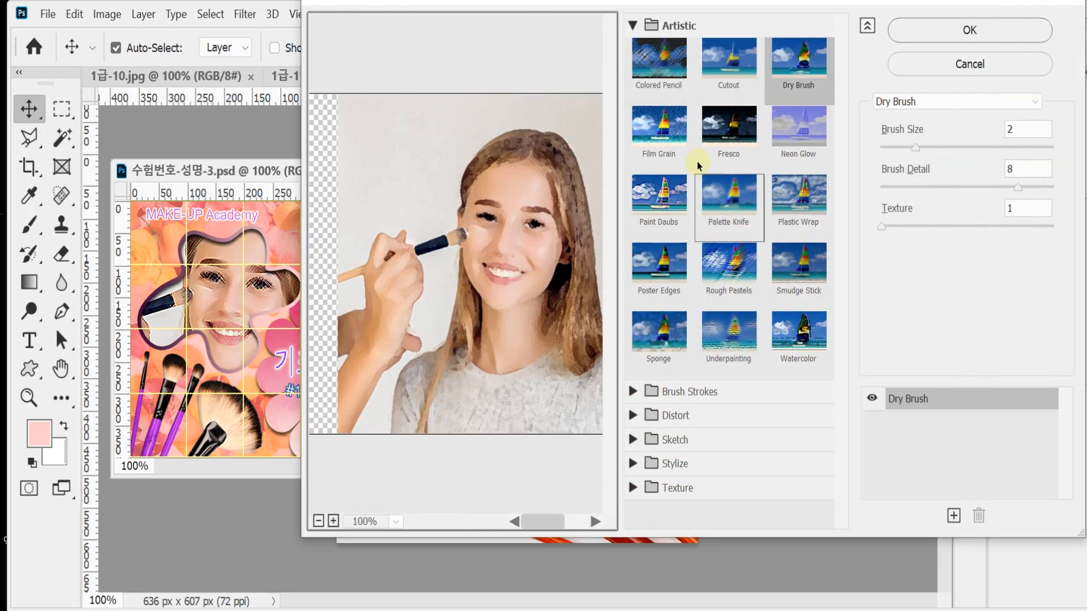
click(632, 25)
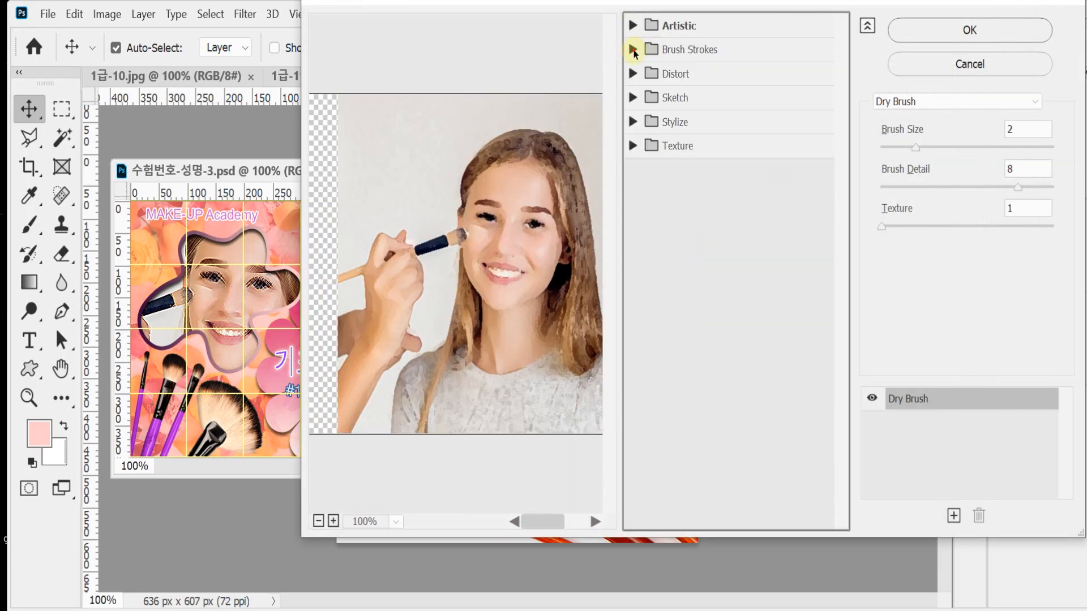
click(633, 49)
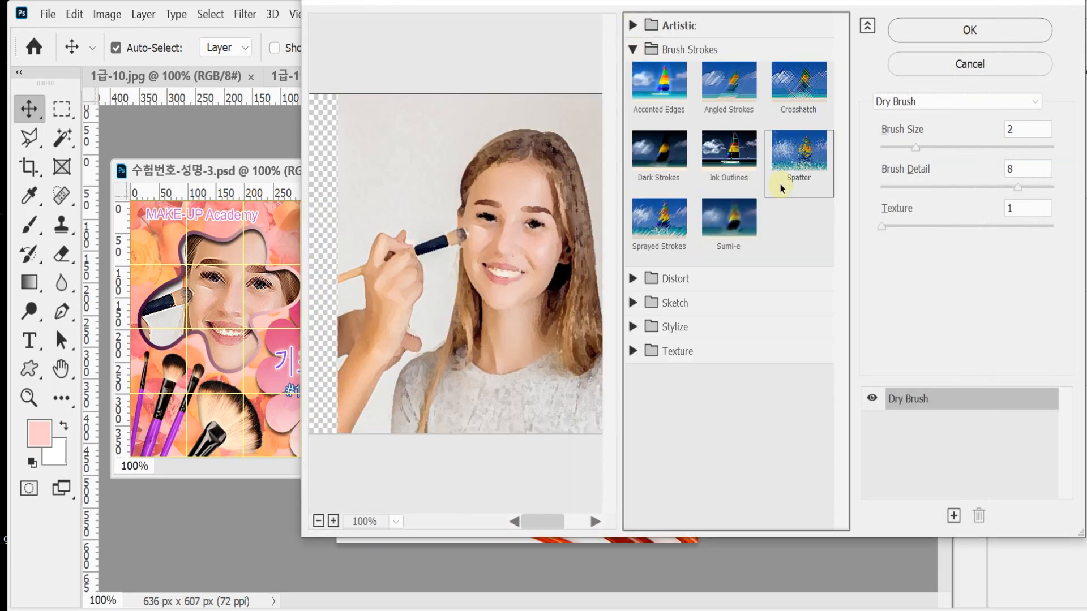
click(804, 106)
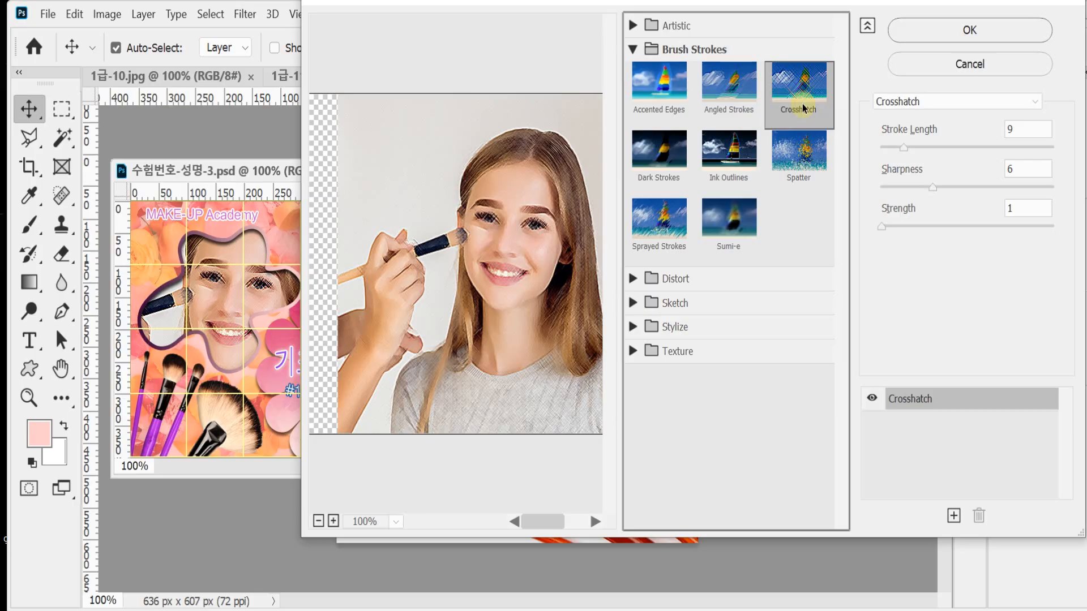
click(941, 35)
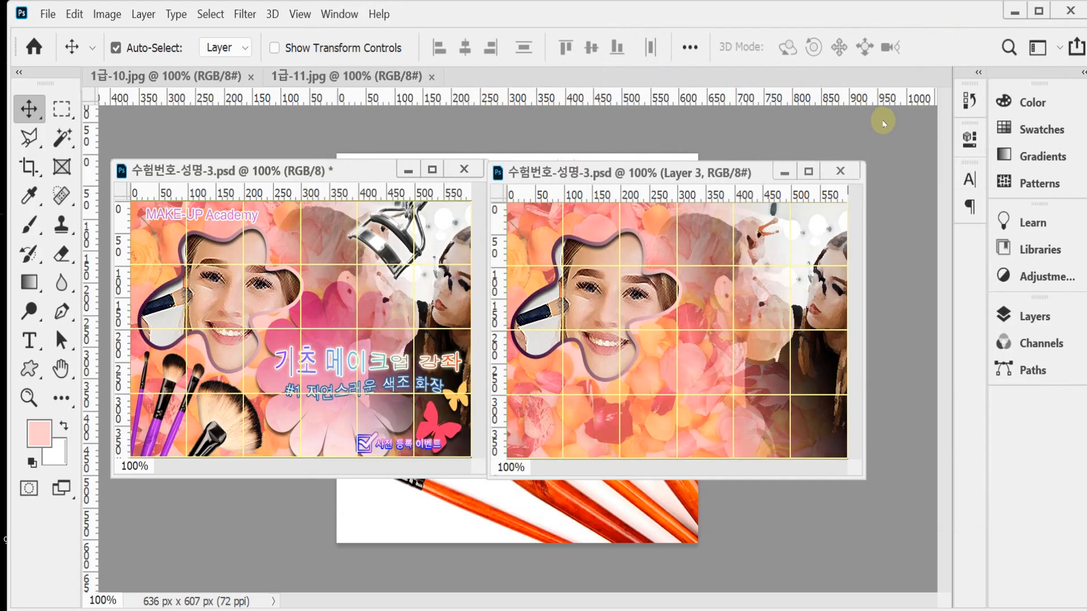
Step: Float the 1급-10.jpg document in its own window, copy the selected eyelash curler and deselect it
drag(204, 81, 405, 122)
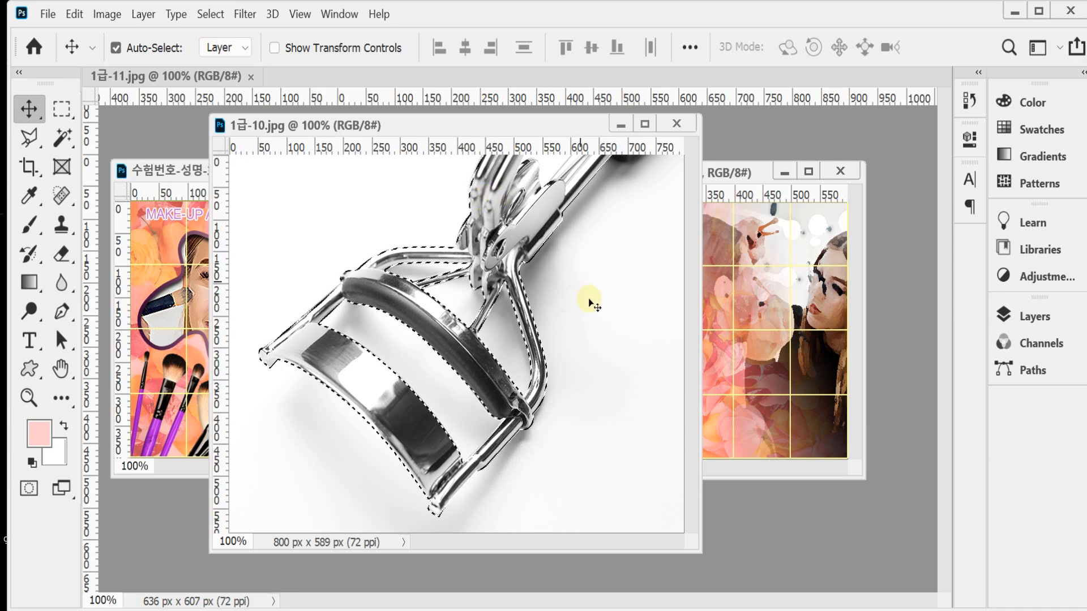
key(ctrl+c)
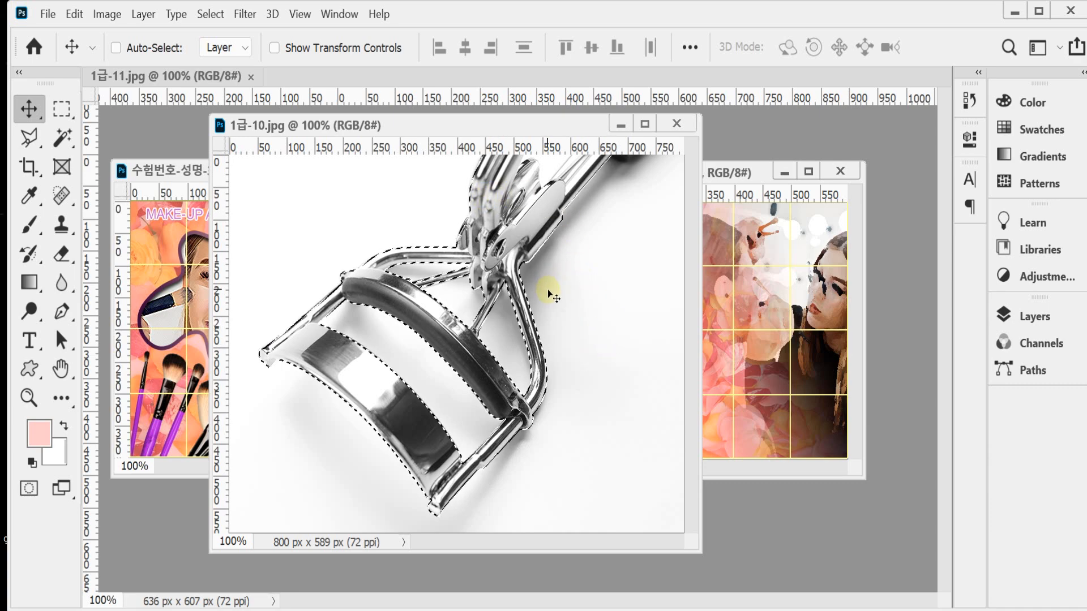
key(ctrl+d)
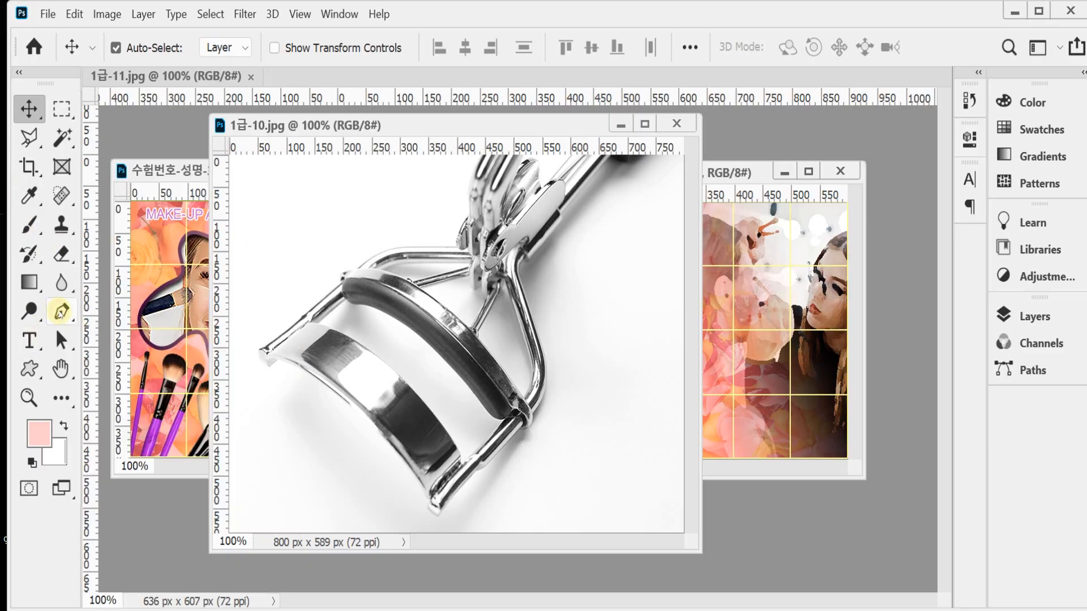
Step: Reset the Pen tool for path drawing, with Path mode and Exclude Overlapping Shapes as the path operation
click(61, 311)
drag(247, 134, 248, 135)
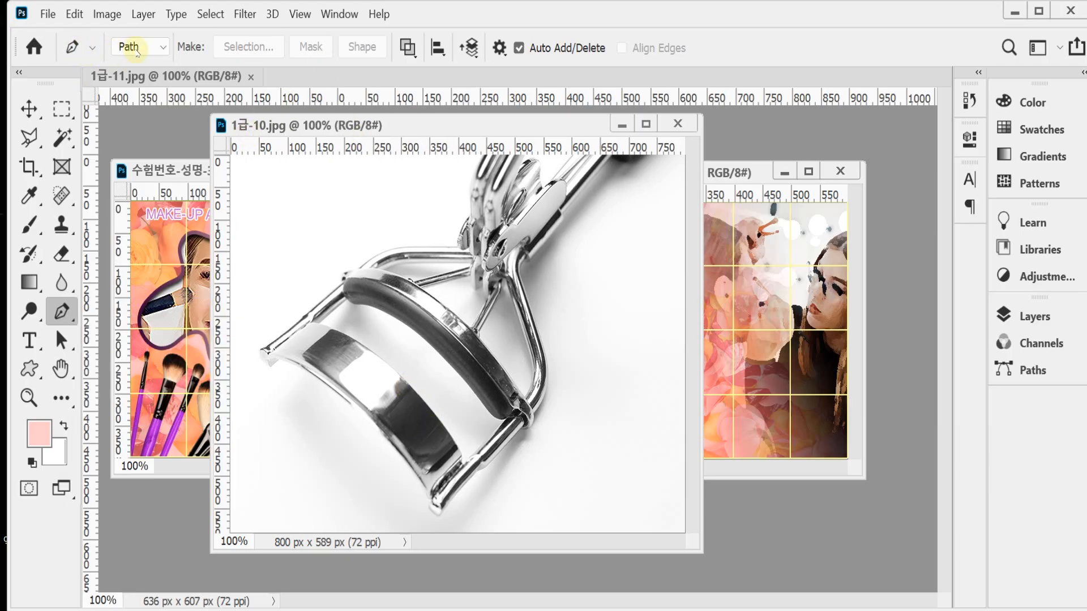
click(416, 49)
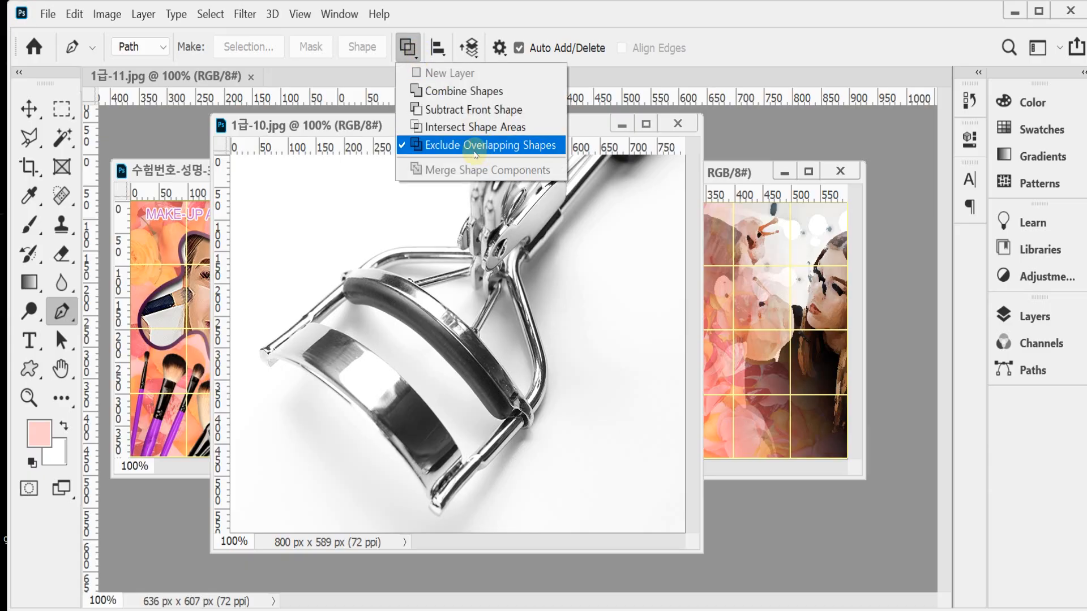
click(323, 128)
right_click(72, 51)
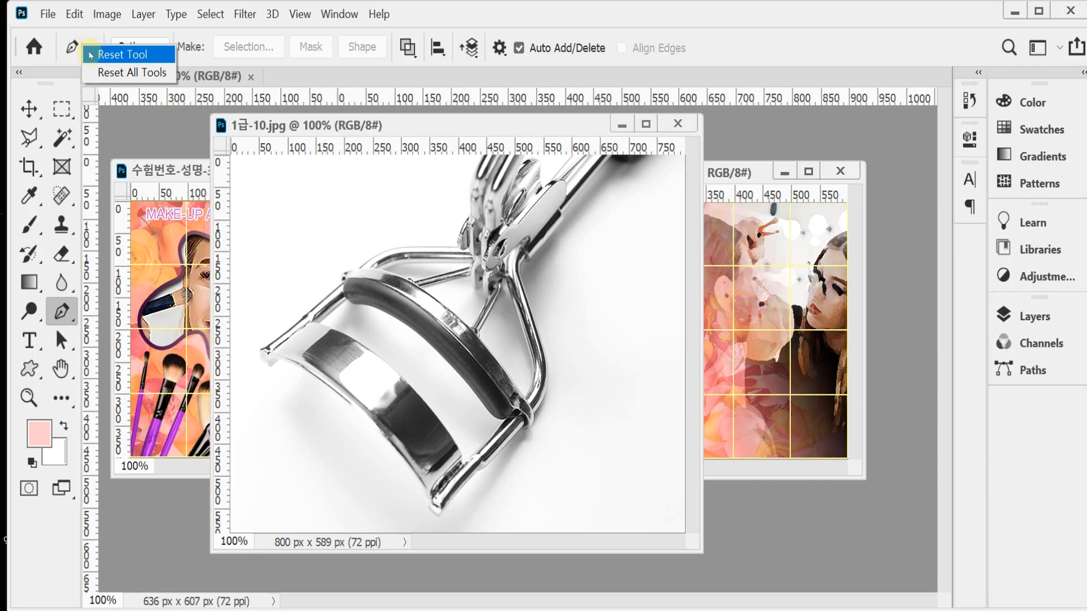
click(91, 55)
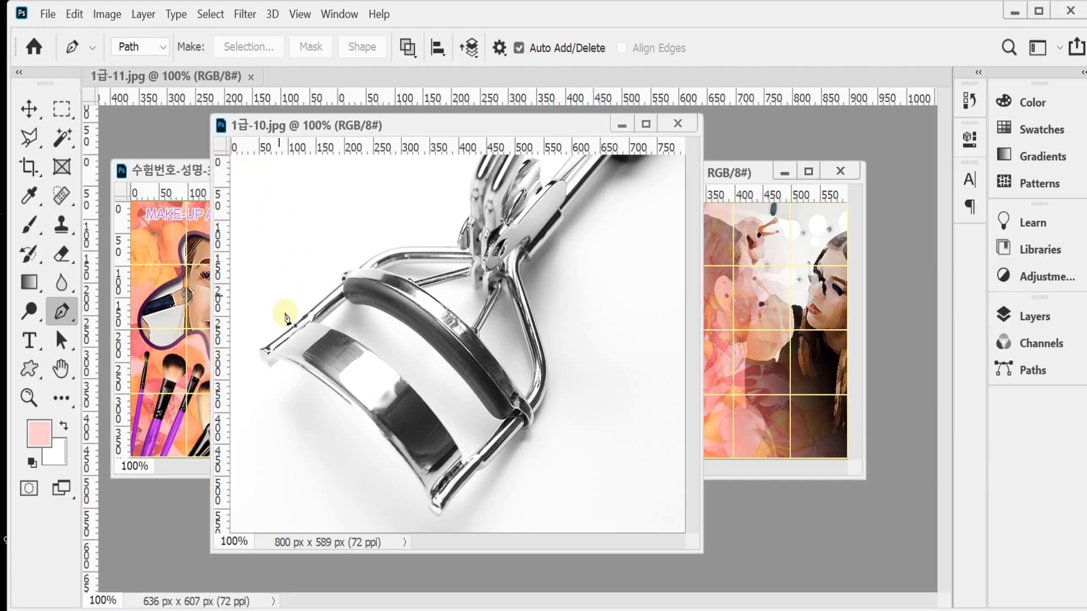
Step: Start a pen path around the tip of the eyelash curler's lower-left arm with three anchor points
key(ctrl+plus)
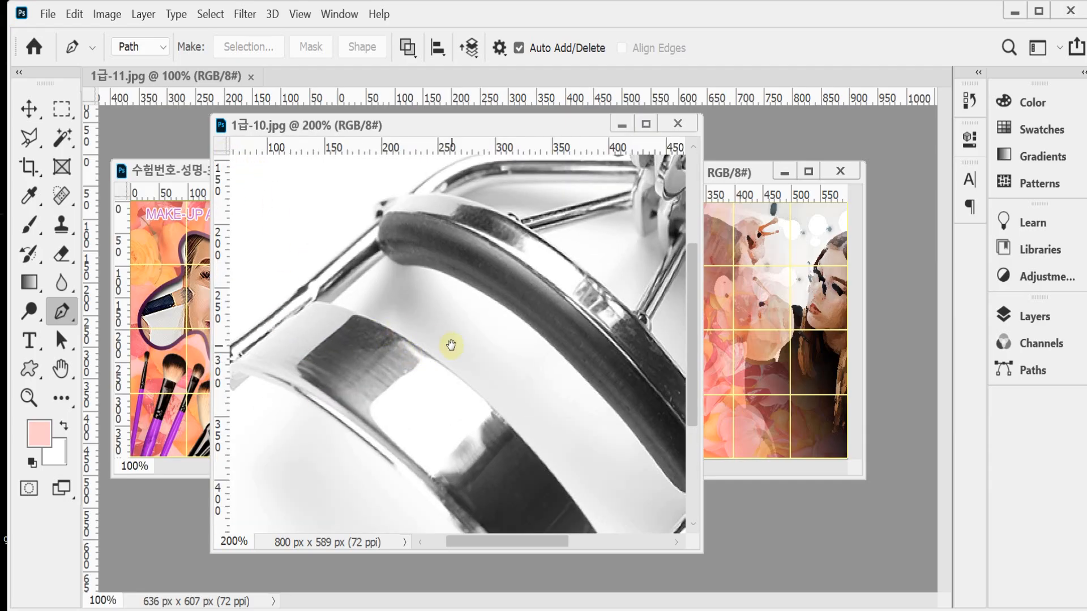
key(ctrl+minus)
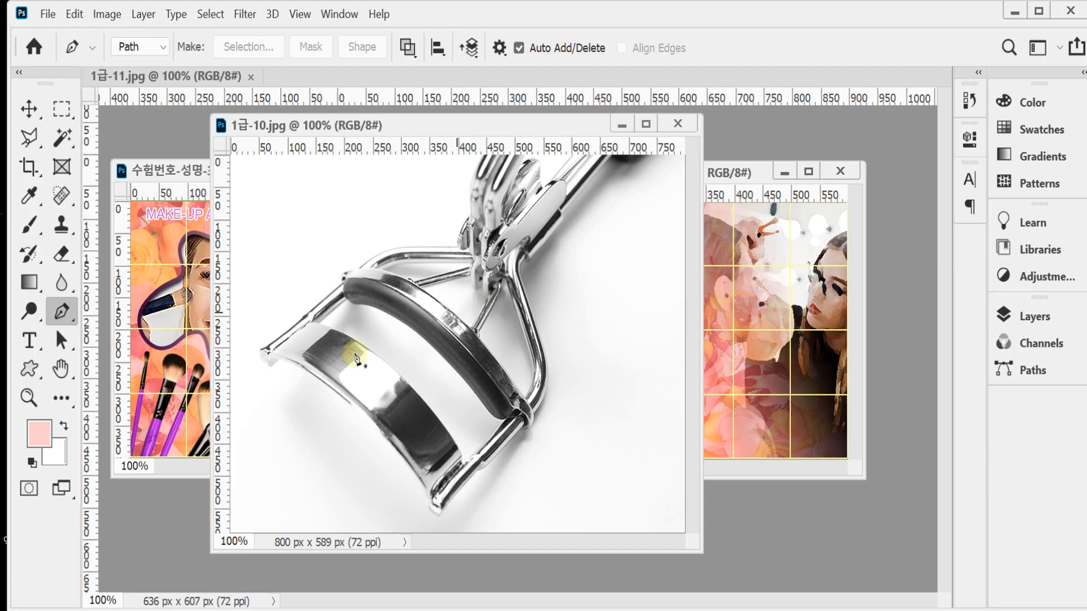
ctrl+click(283, 364)
drag(301, 343, 368, 345)
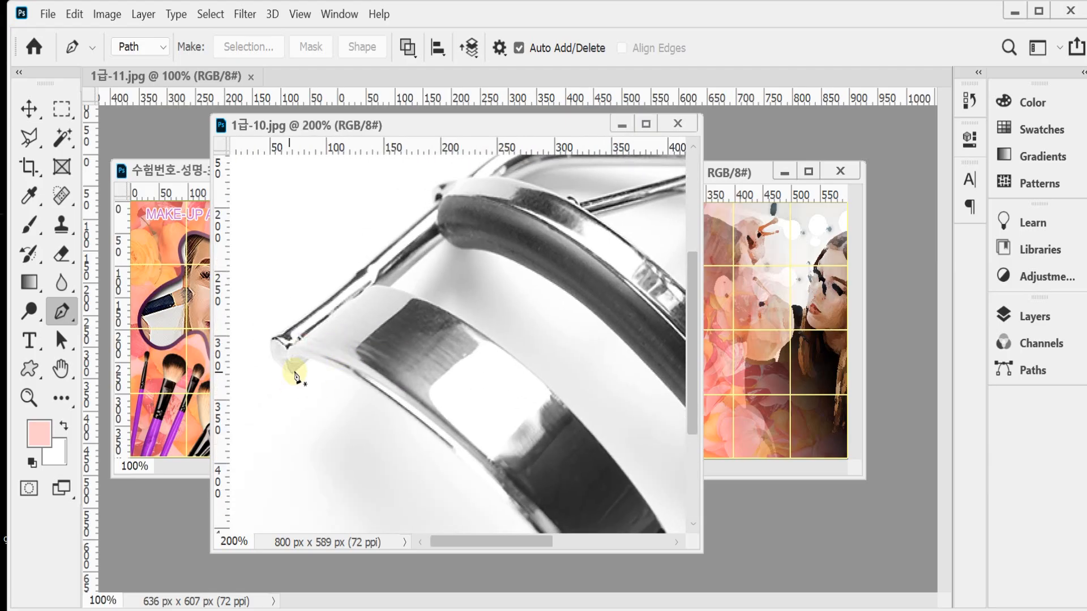
click(289, 376)
click(270, 359)
drag(277, 336, 291, 330)
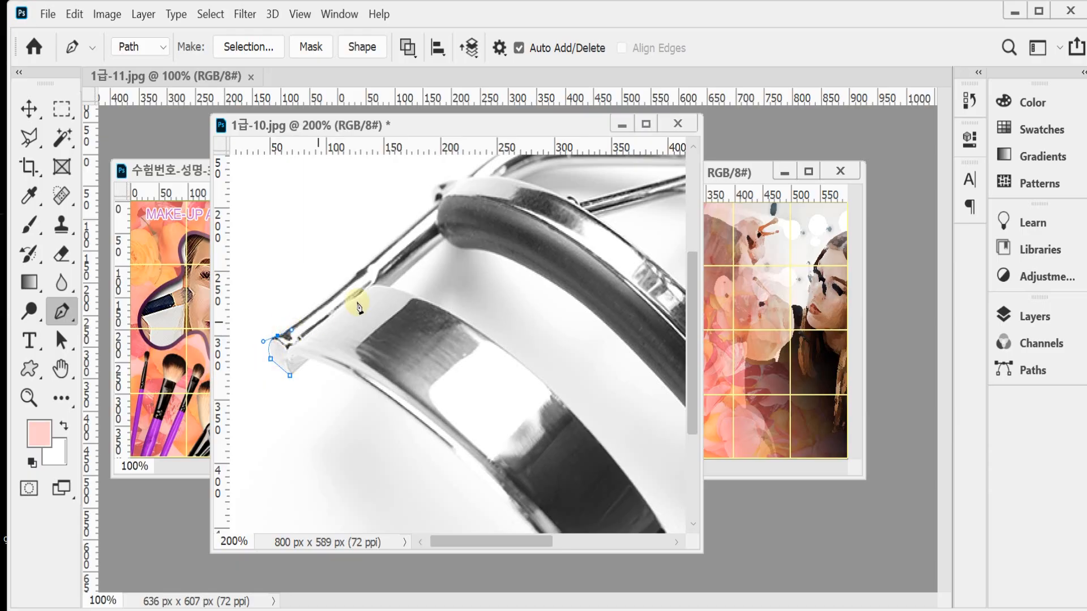
Step: Continue the path up the curler's left arm, around the pad joint and along the upper rail to the hinge
scroll(348, 320, up, 2)
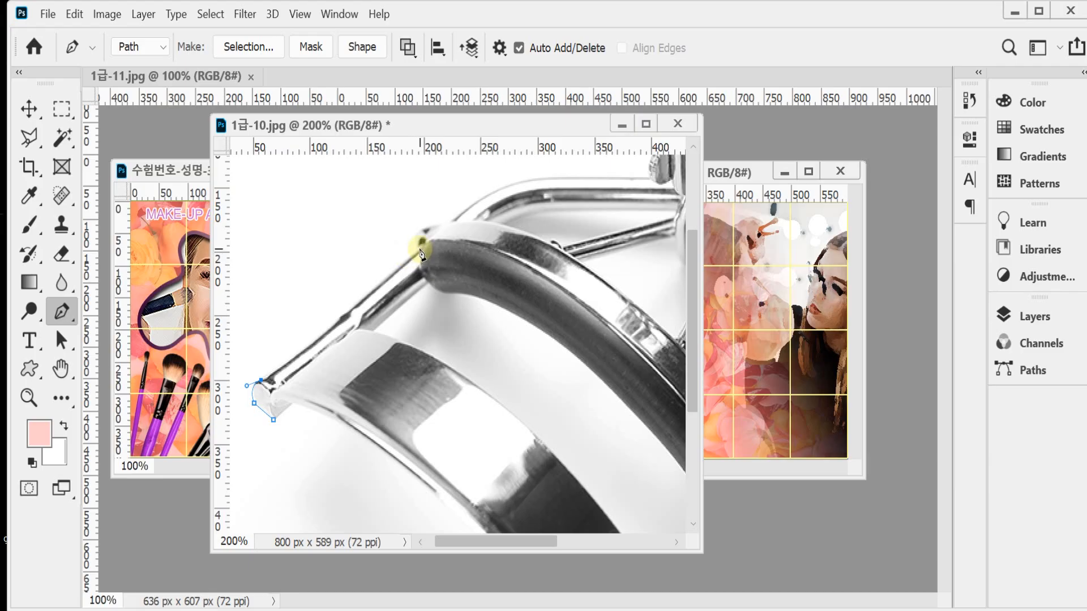
drag(420, 249, 435, 222)
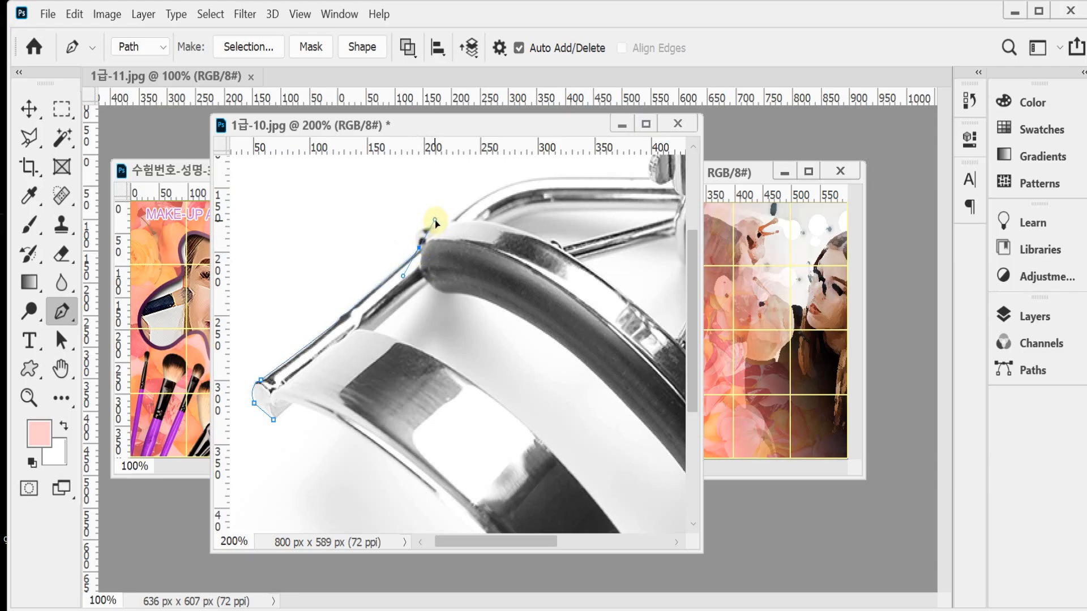
alt+click(419, 247)
drag(440, 223, 450, 322)
alt+click(417, 297)
click(429, 292)
drag(525, 296, 436, 304)
drag(425, 258, 462, 259)
click(541, 260)
drag(558, 196, 580, 165)
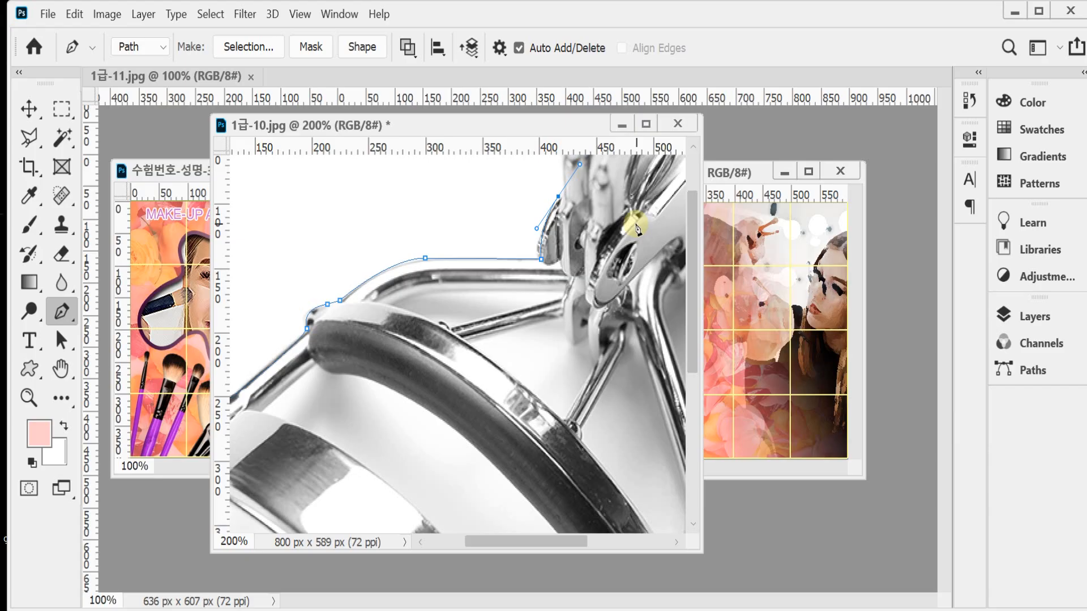
key(Escape)
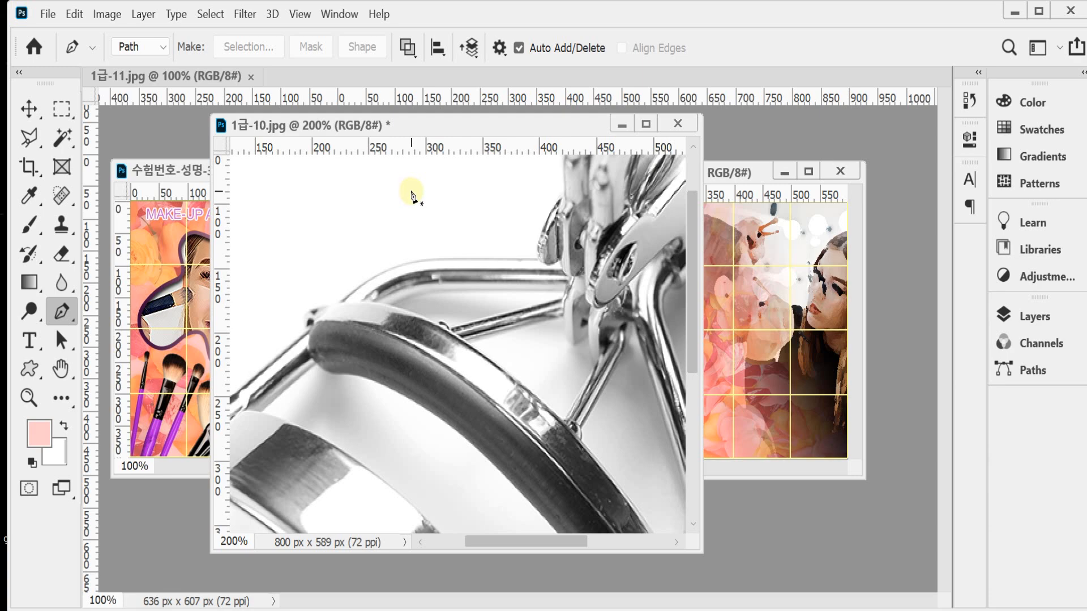
click(376, 301)
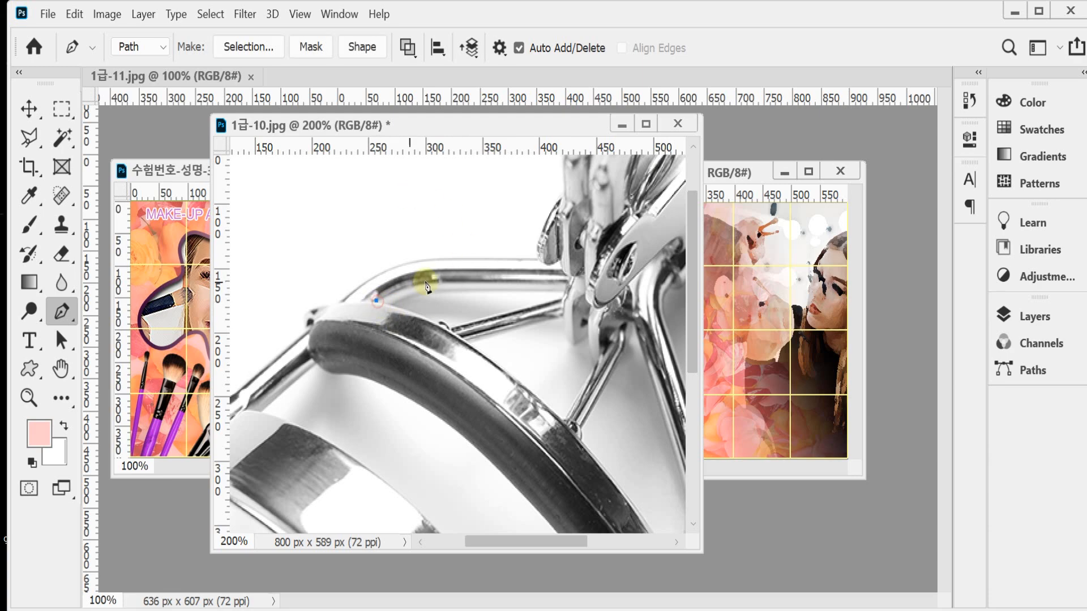
drag(436, 284, 464, 283)
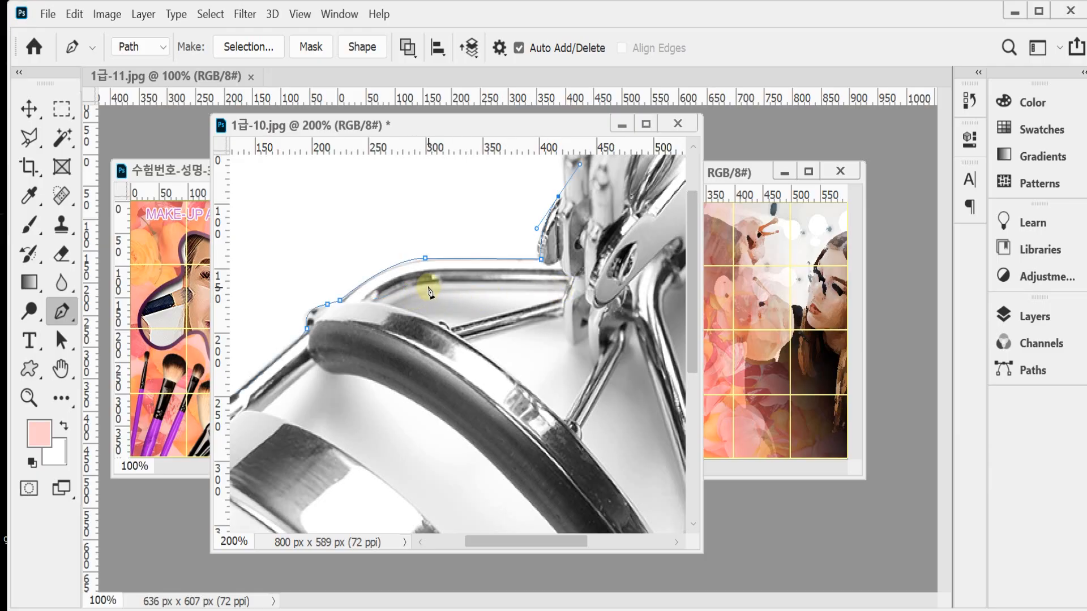
key(Escape)
click(382, 301)
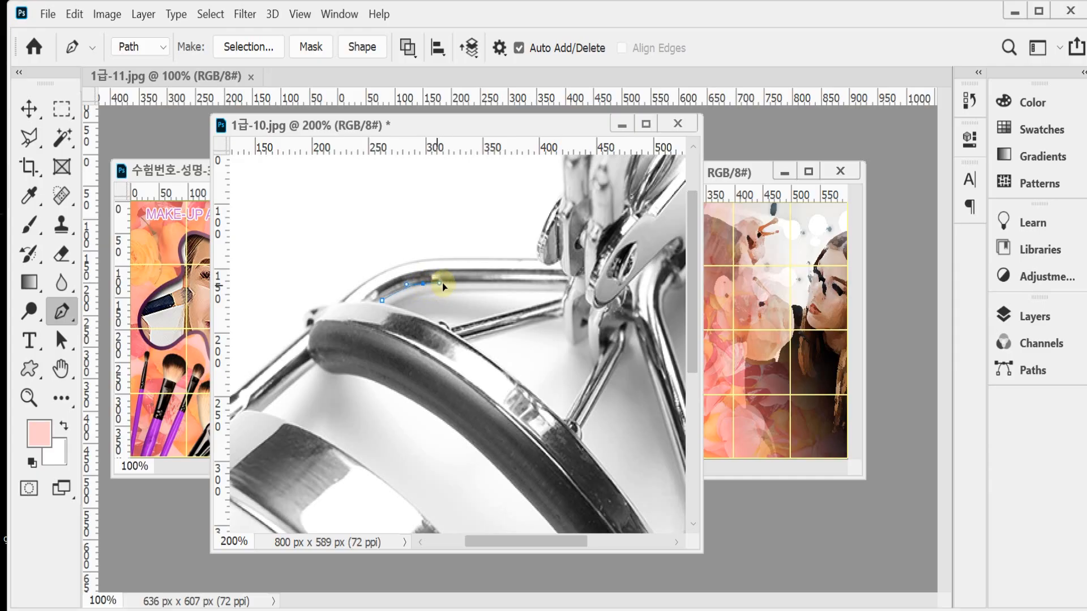
key(ctrl+z)
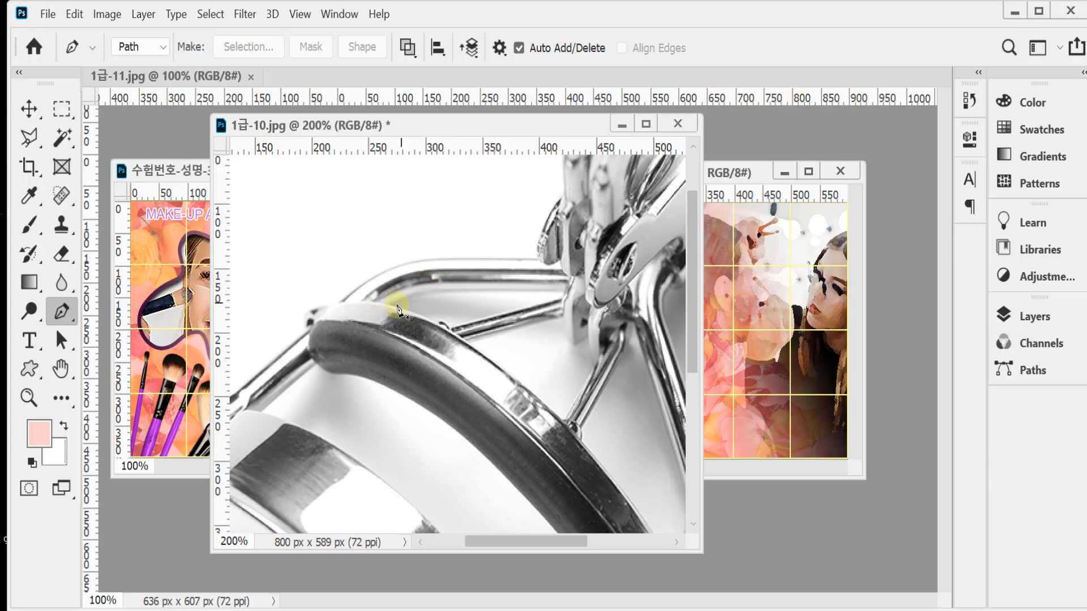
Step: Draw a closed inner path around the narrow gap between the curler's upper rail, its brace and the curved pad
drag(434, 291, 462, 290)
click(563, 290)
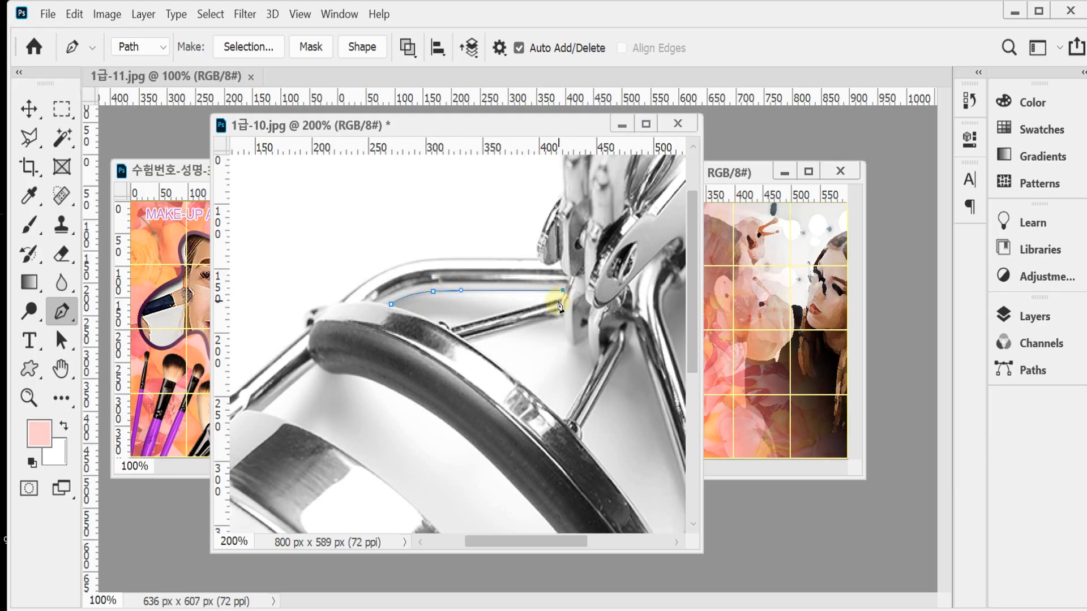
click(449, 327)
drag(391, 305, 370, 310)
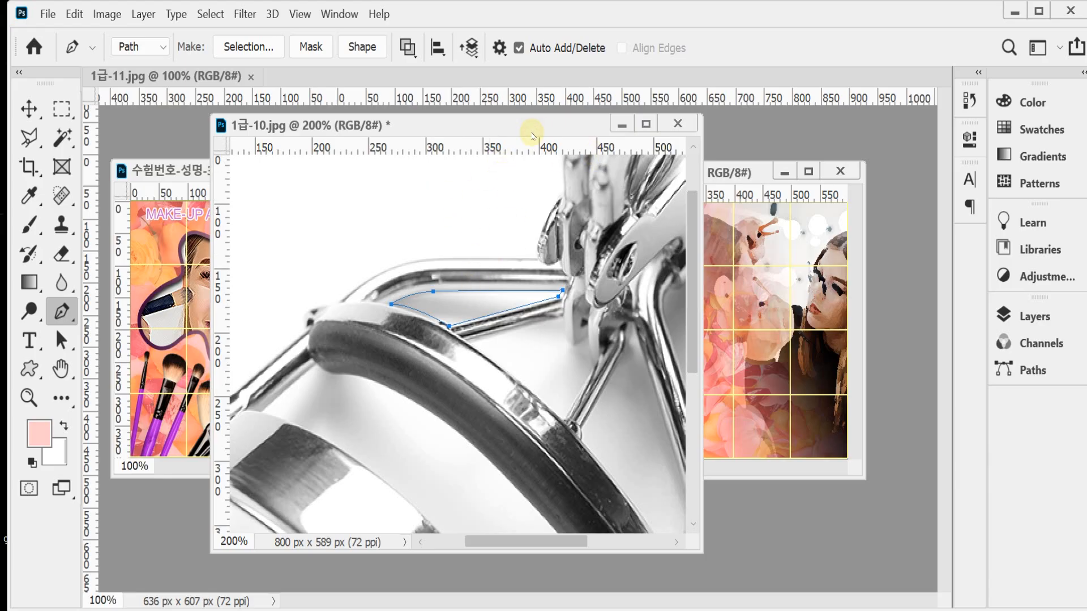
Step: Revert 1급-10.jpg to its opening history snapshot and display the Work Path around the whole curler
click(1043, 376)
click(1031, 370)
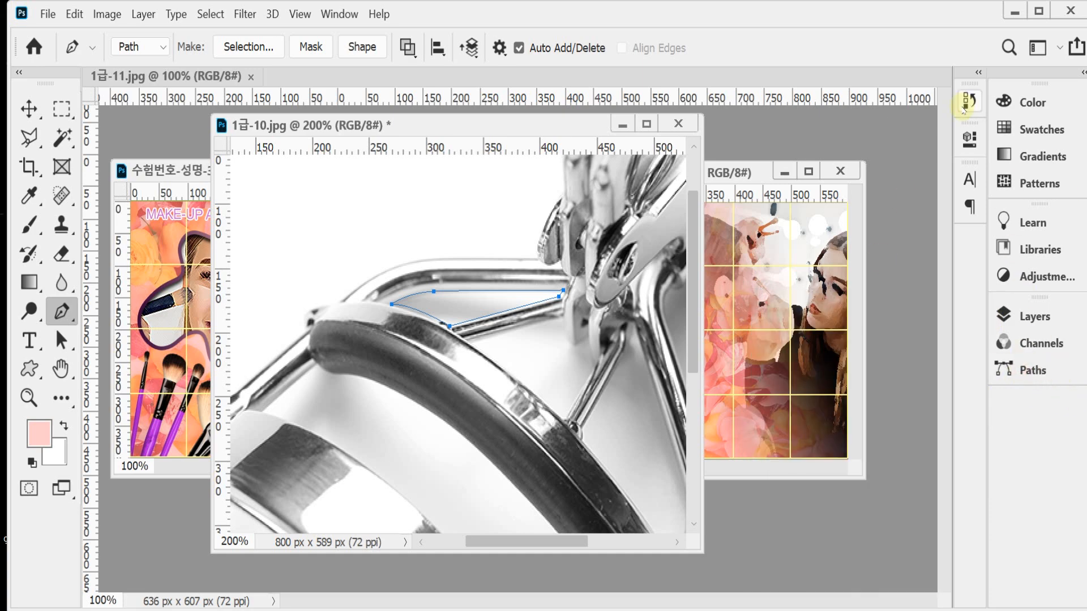
click(964, 105)
drag(945, 199, 941, 111)
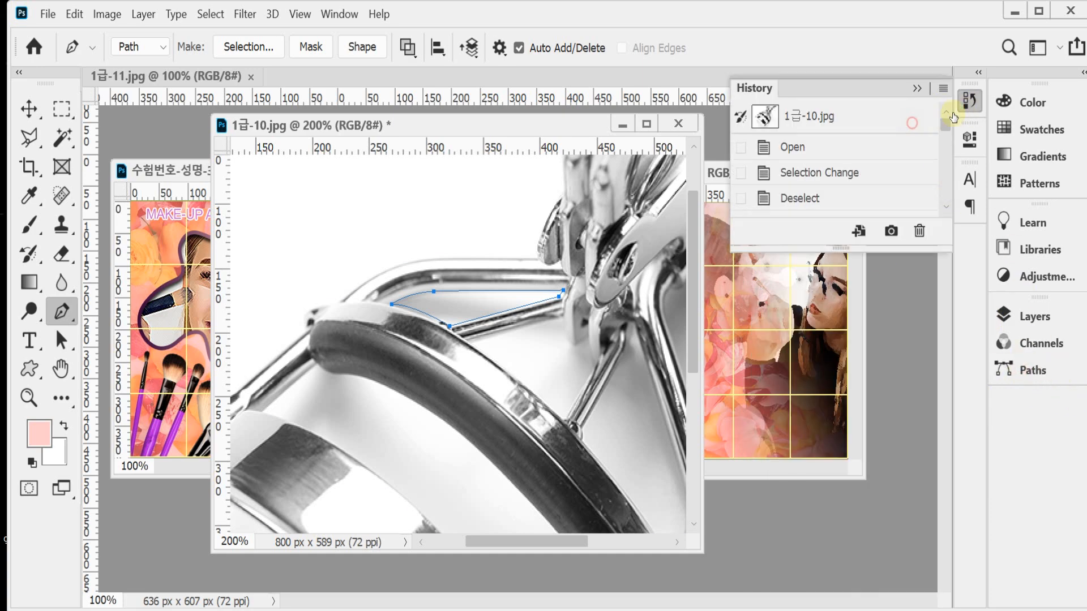
click(931, 121)
click(1032, 369)
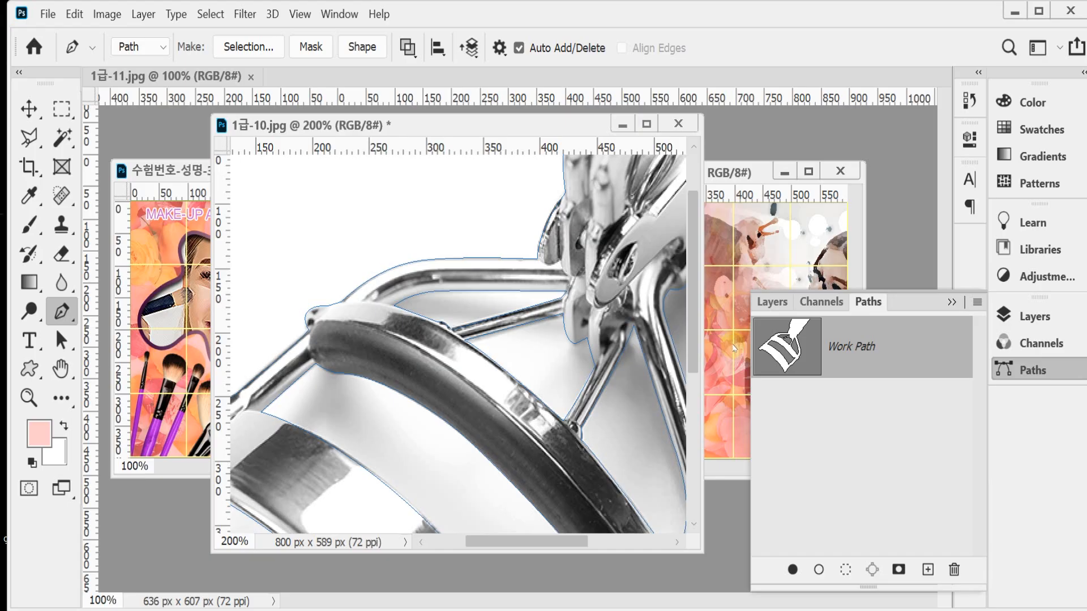
alt+click(566, 350)
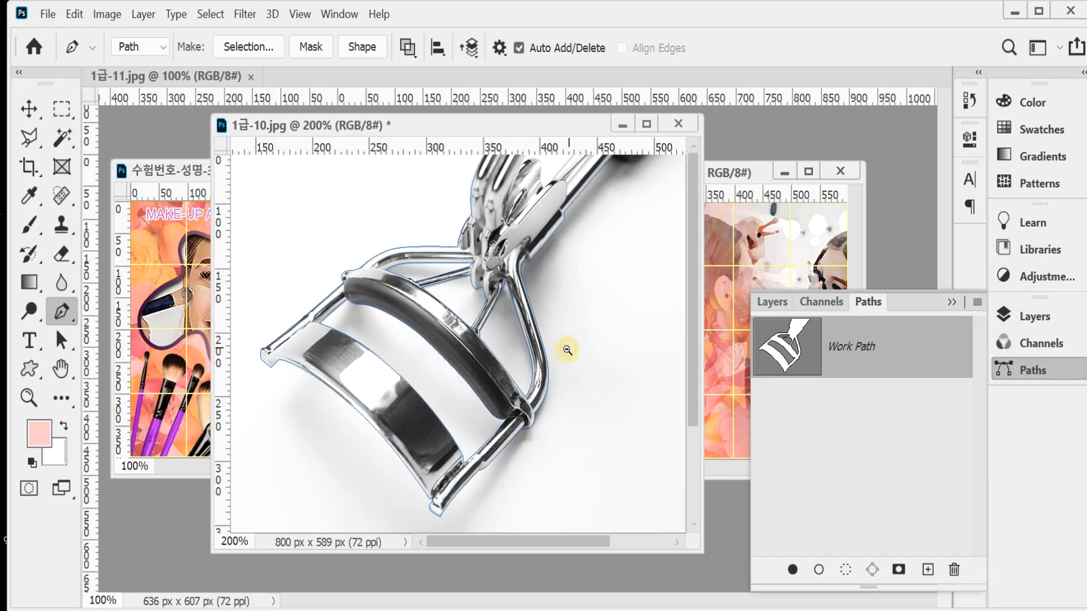
Step: Copy the curler using a selection from its Work Path, close 1급-10.jpg without saving, and paste the curler into the poster
ctrl+click(781, 352)
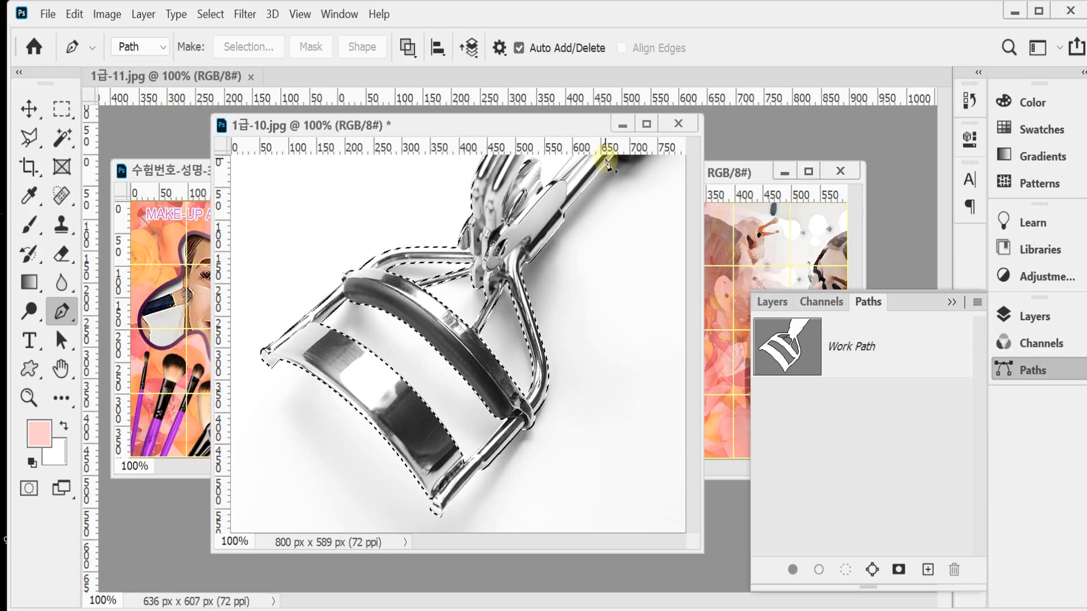
drag(448, 122, 449, 176)
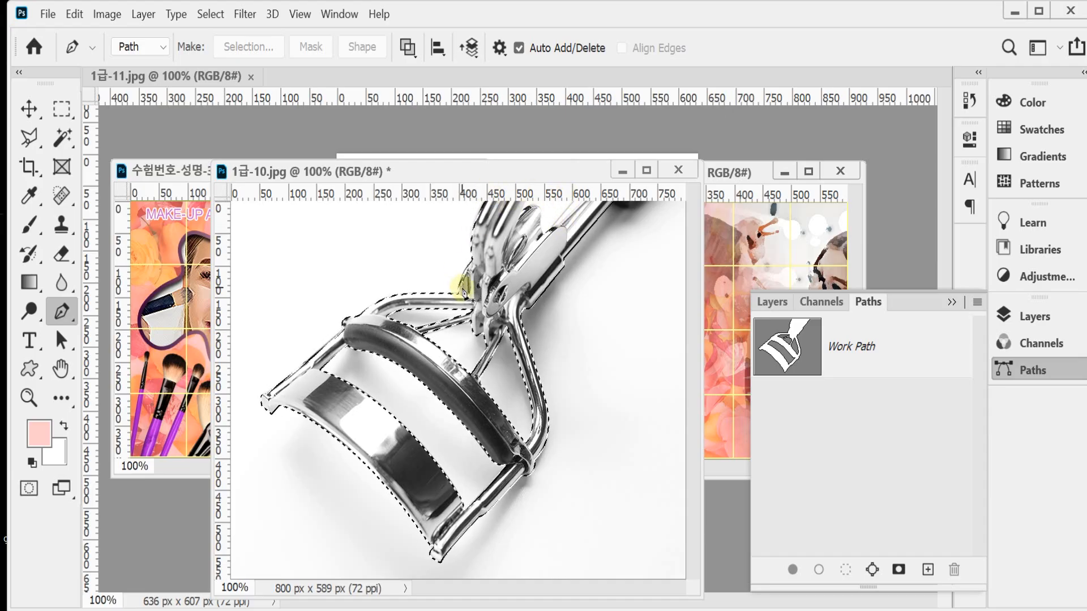
key(ctrl+w)
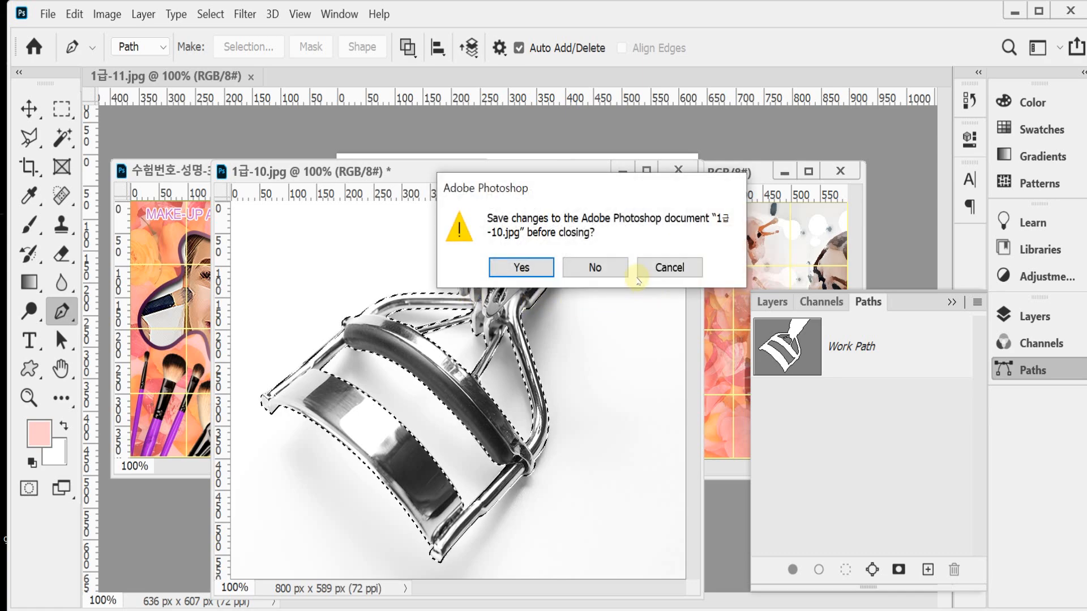
click(608, 269)
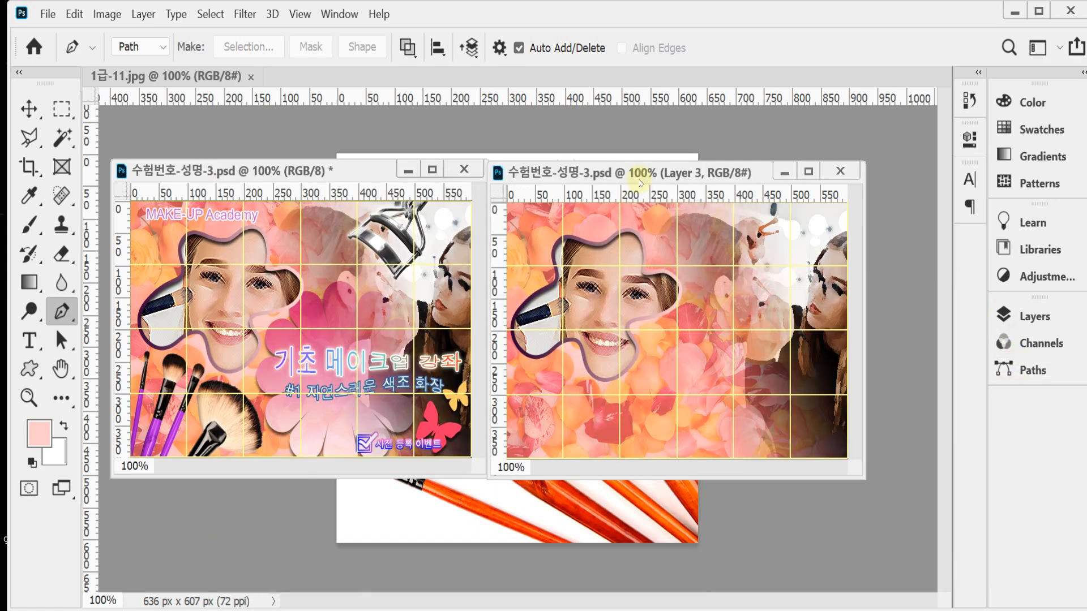
key(ctrl+v)
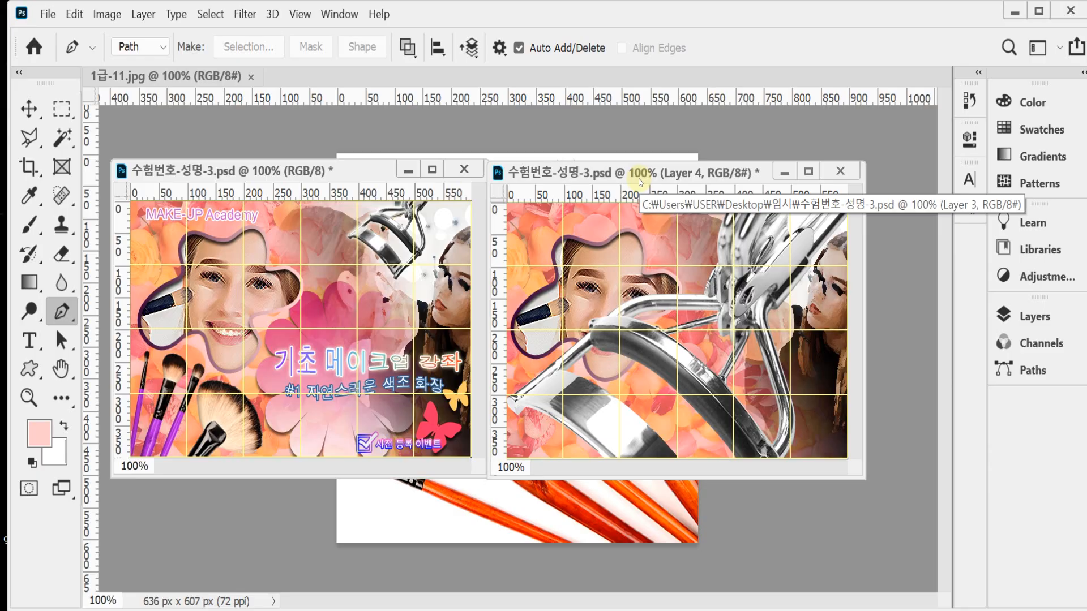
Step: Scale the pasted curler proportionally to 27% and place it in the poster's upper right area, matching the reference poster
key(ctrl+t)
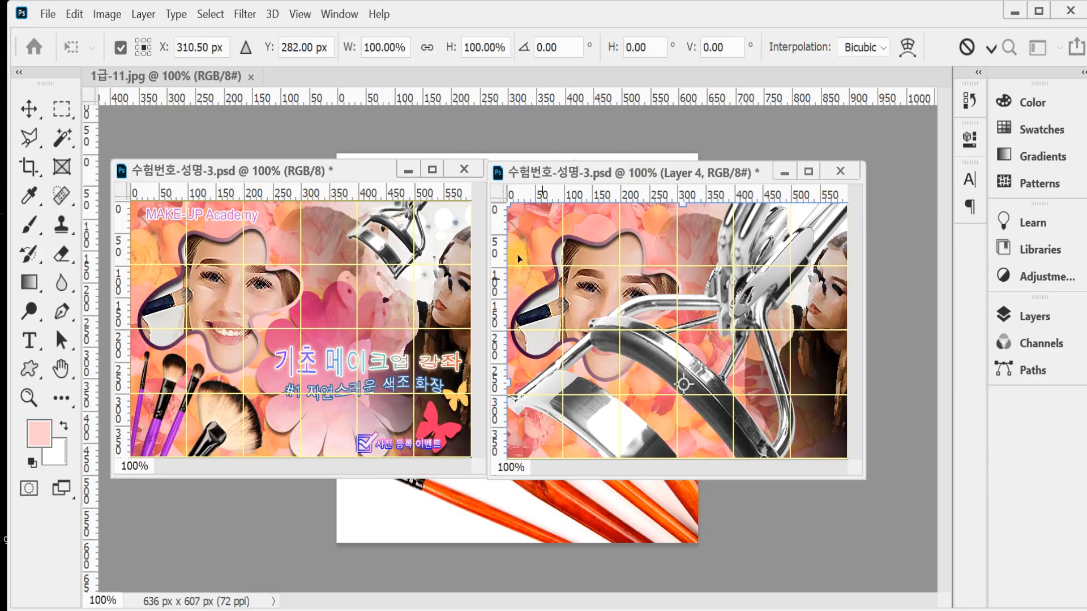
click(428, 46)
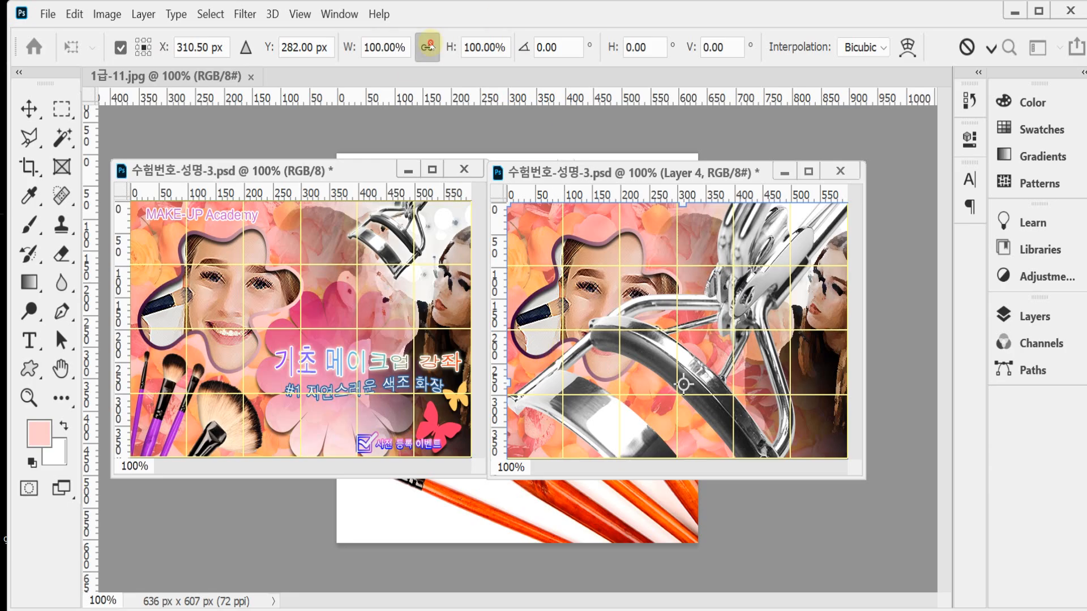
drag(346, 47, 308, 47)
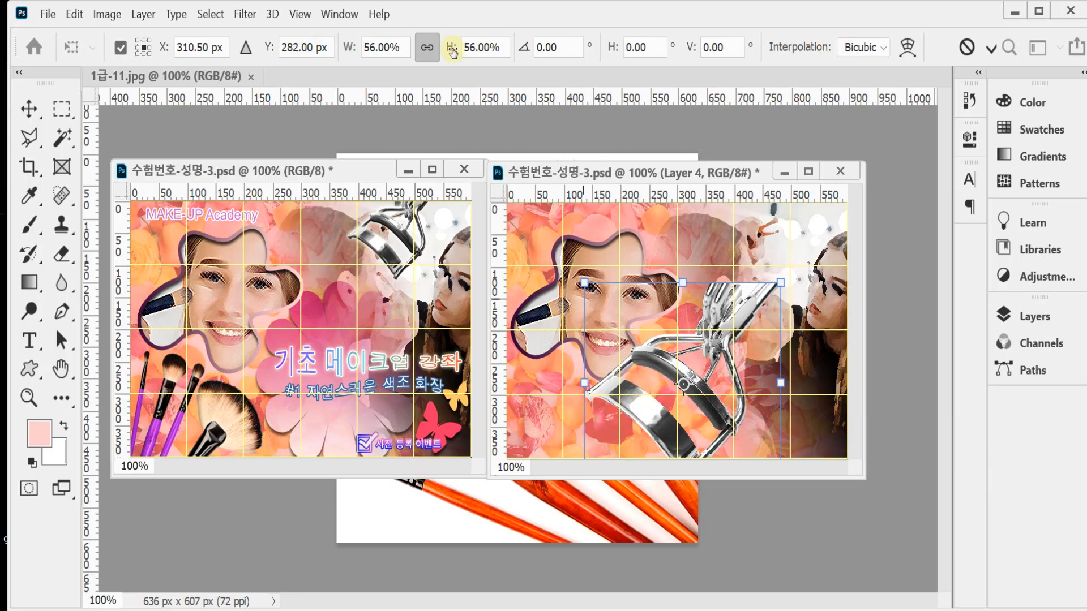
click(346, 49)
text(27)
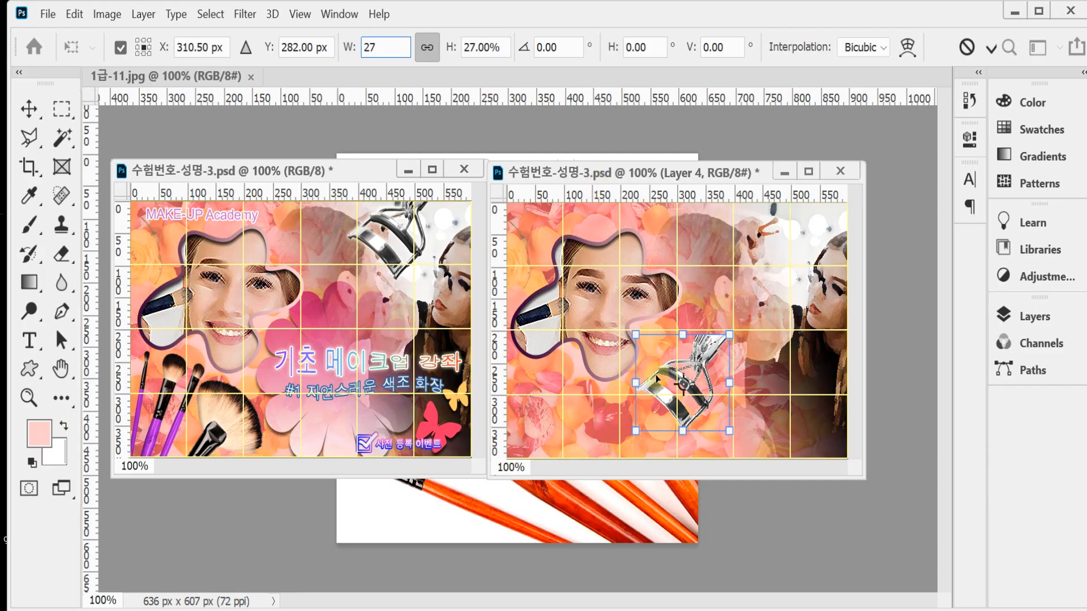
key(Return)
drag(655, 385, 781, 258)
key(Escape)
key(p)
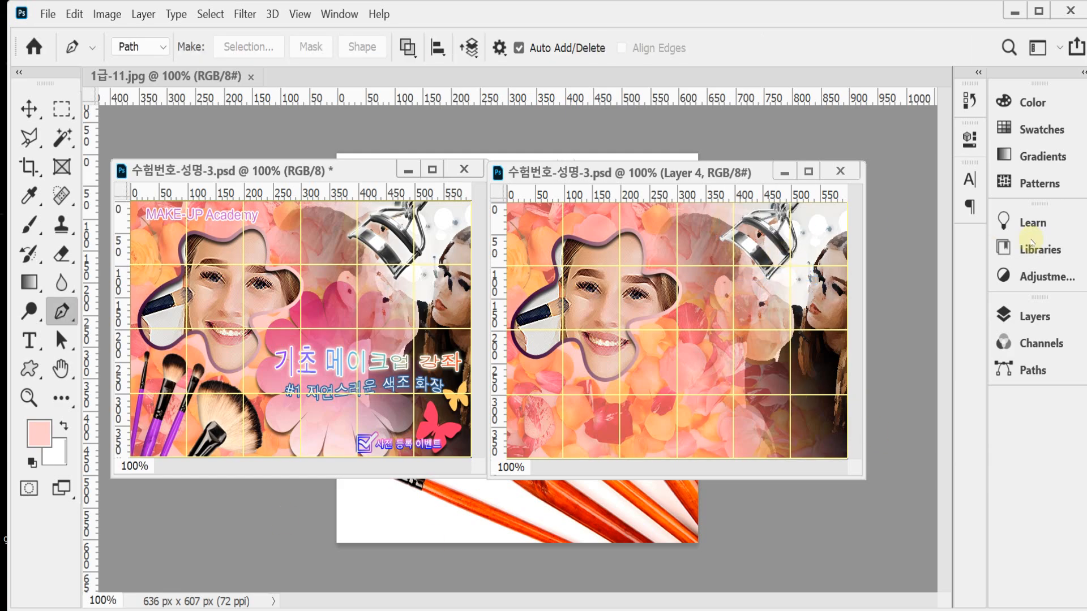
Step: Give the curler layer a Bevel & Emboss effect with Inner Bevel style and a size of 5 px
click(1026, 317)
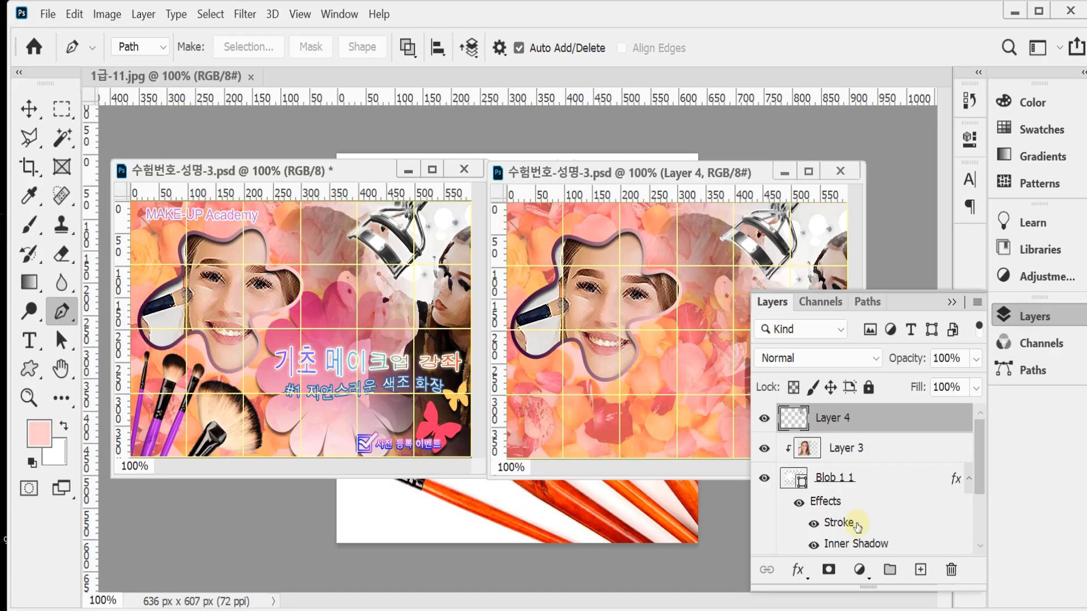
click(798, 569)
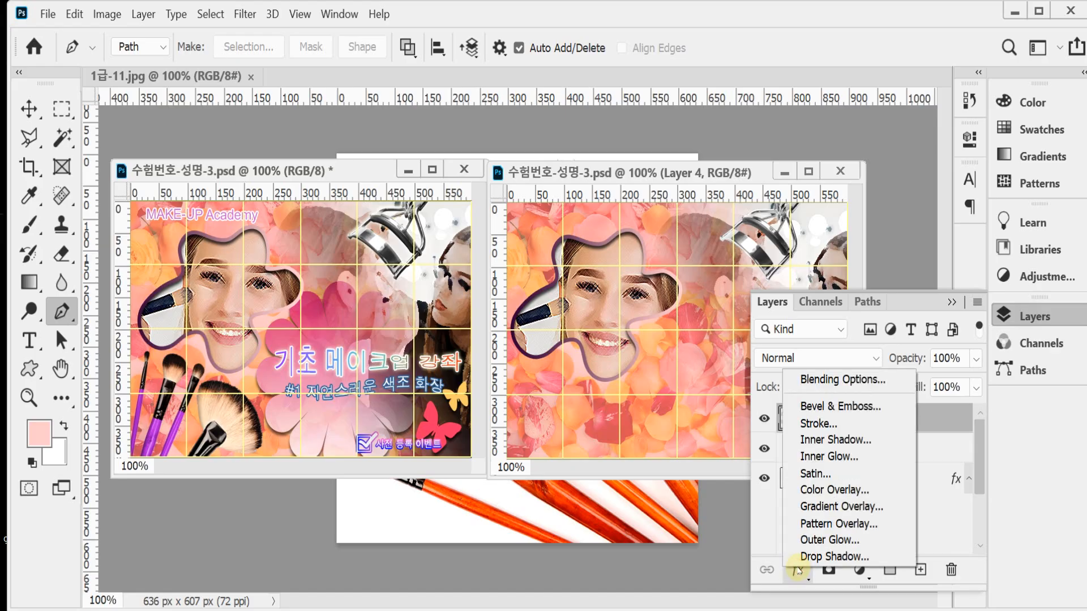
click(877, 405)
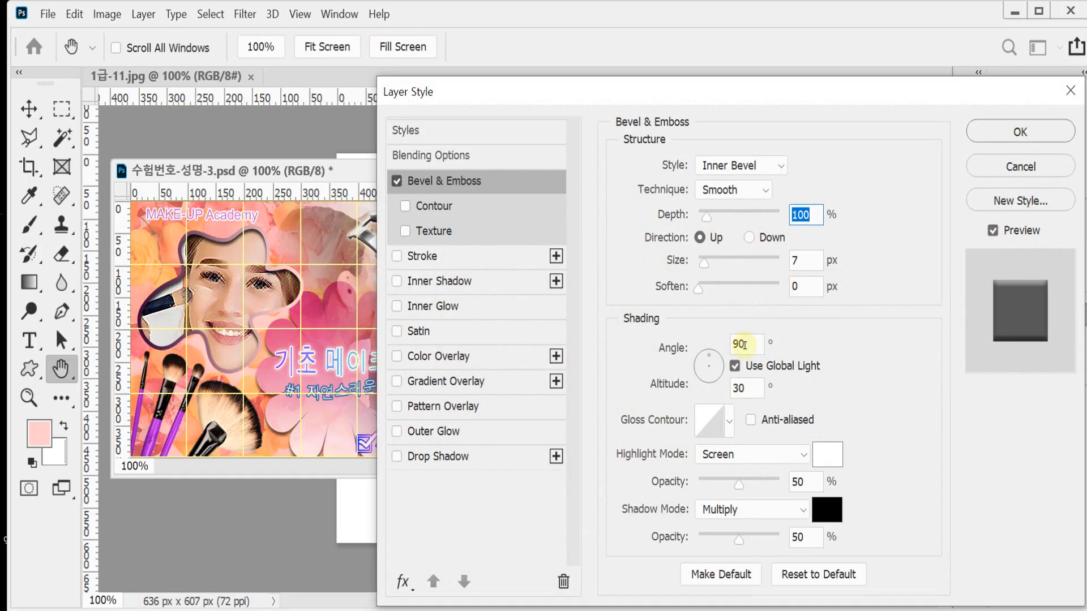
click(808, 259)
text(5)
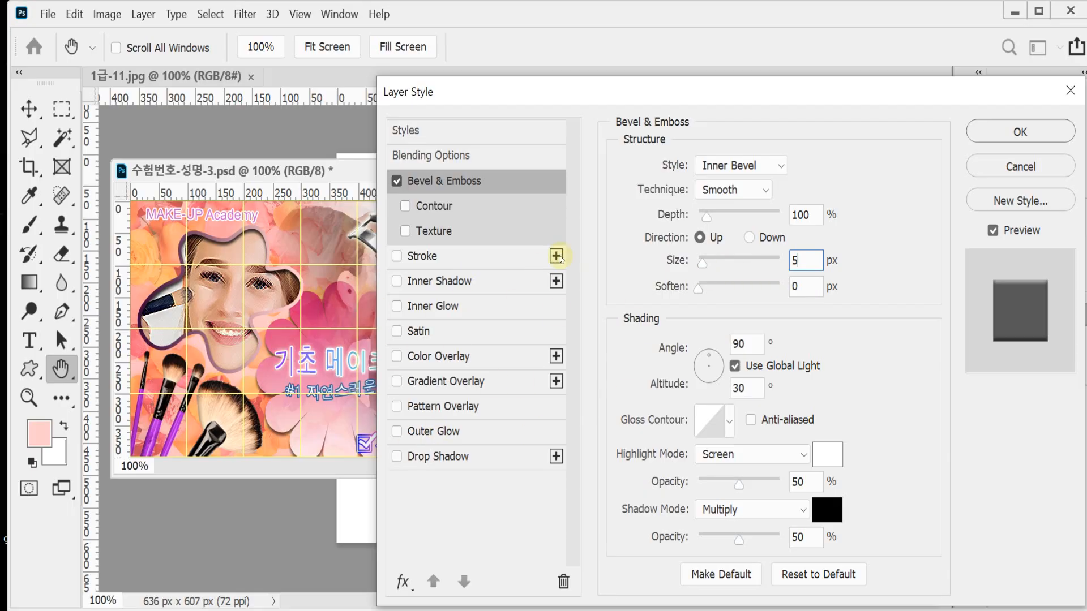
Step: Add an Outer Glow to the curler layer in pale yellow #fefad0 with a size of 7 px
click(460, 433)
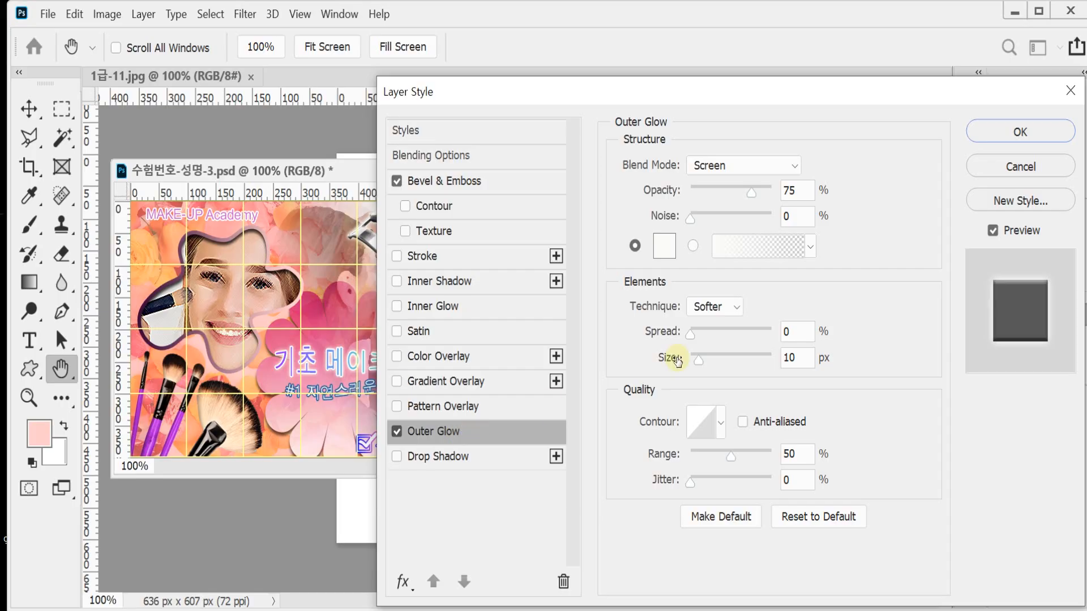
drag(636, 86, 822, 67)
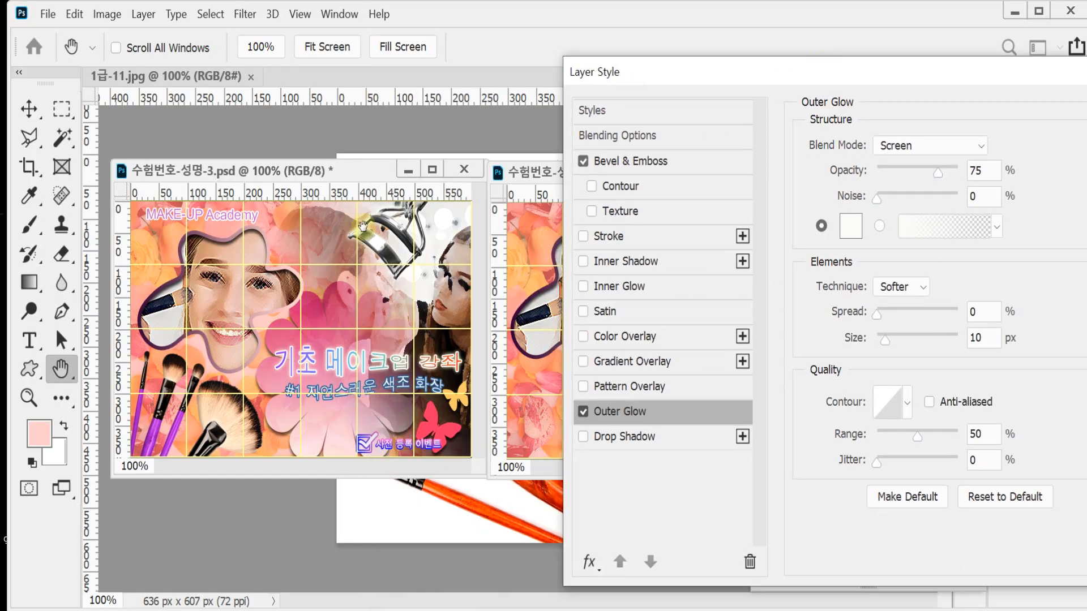
click(845, 235)
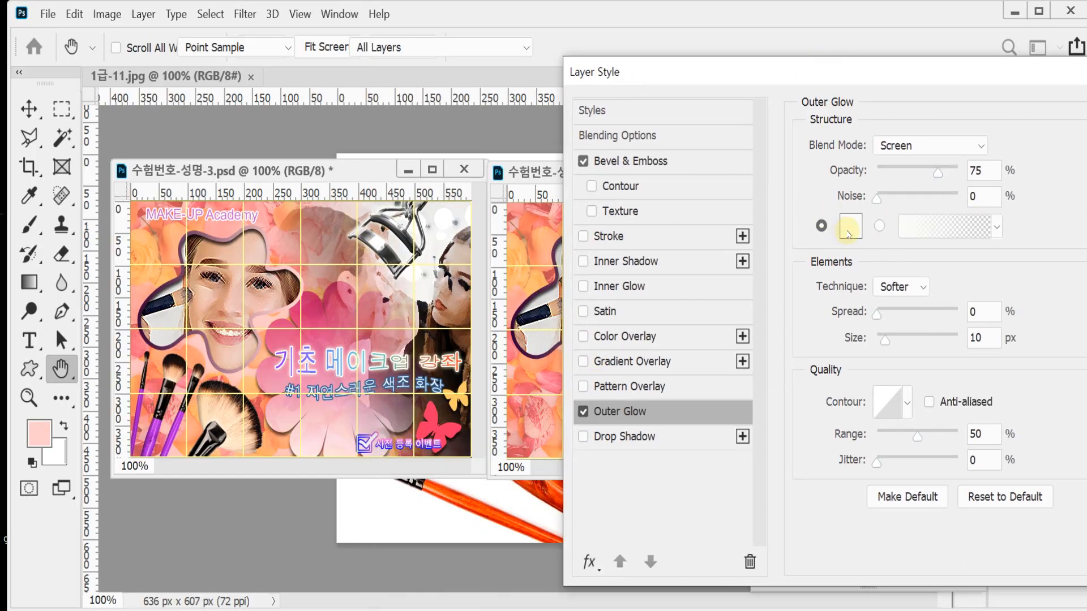
click(379, 207)
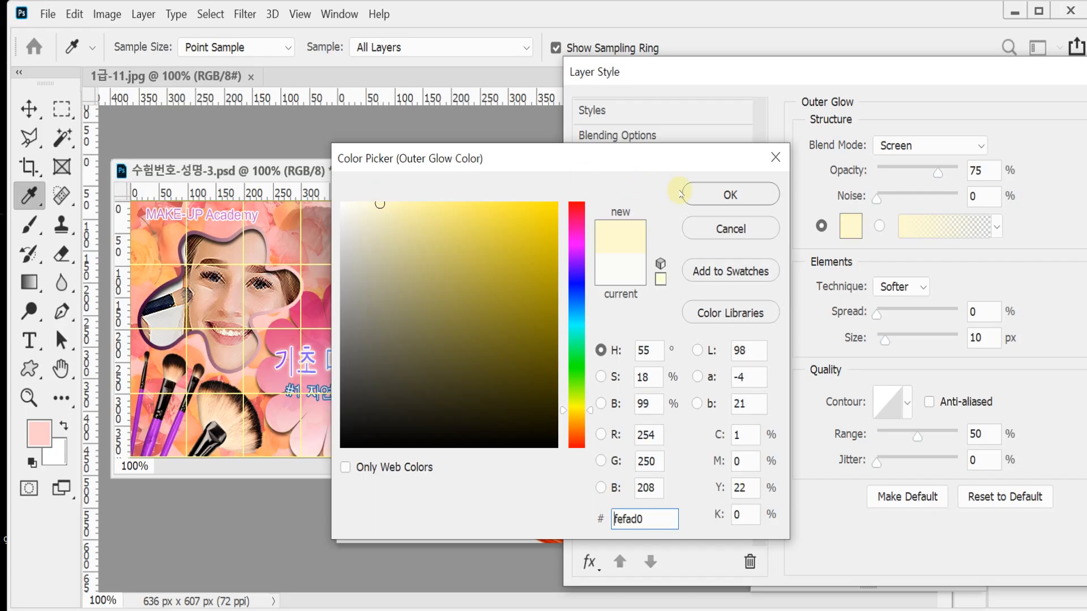
click(731, 195)
drag(779, 75, 691, 72)
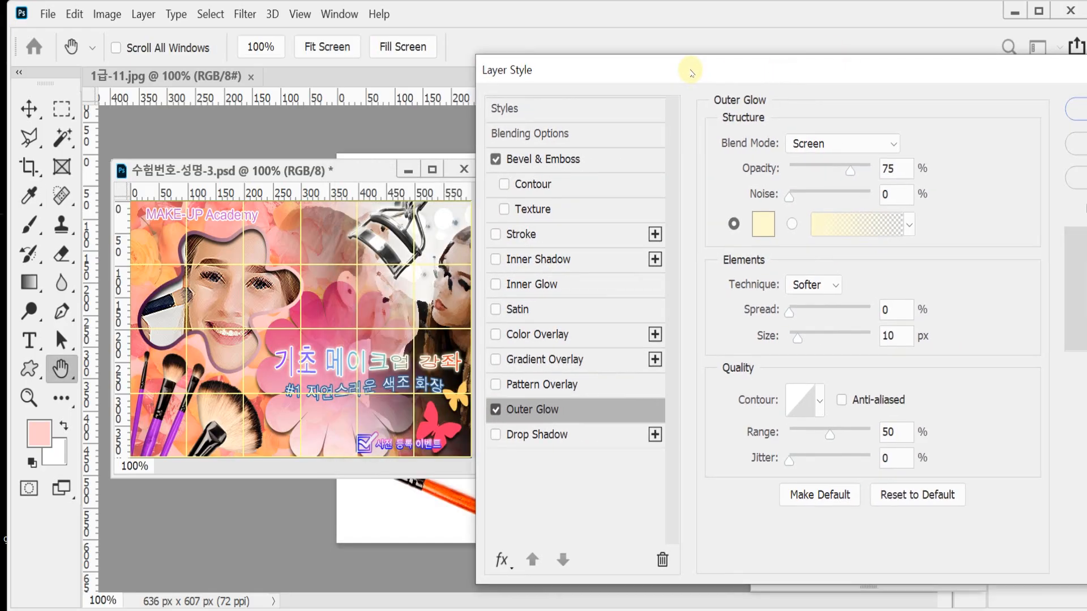
double_click(899, 336)
text(7)
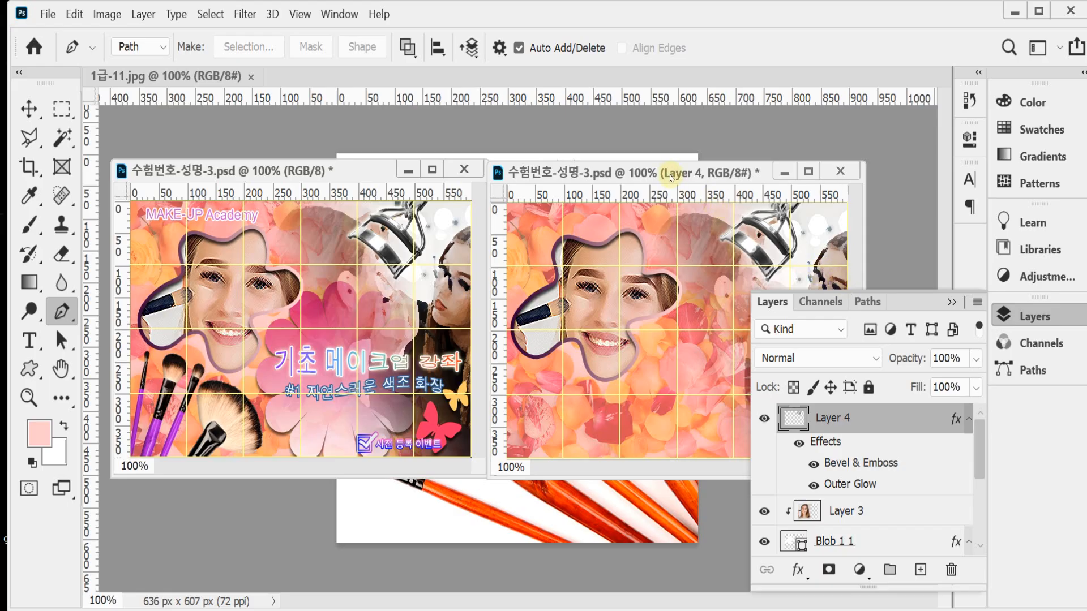
Step: Float the 1급-11.jpg window and select the white background around the fan brush with the Magic Wand at tolerance 25
drag(175, 73, 245, 120)
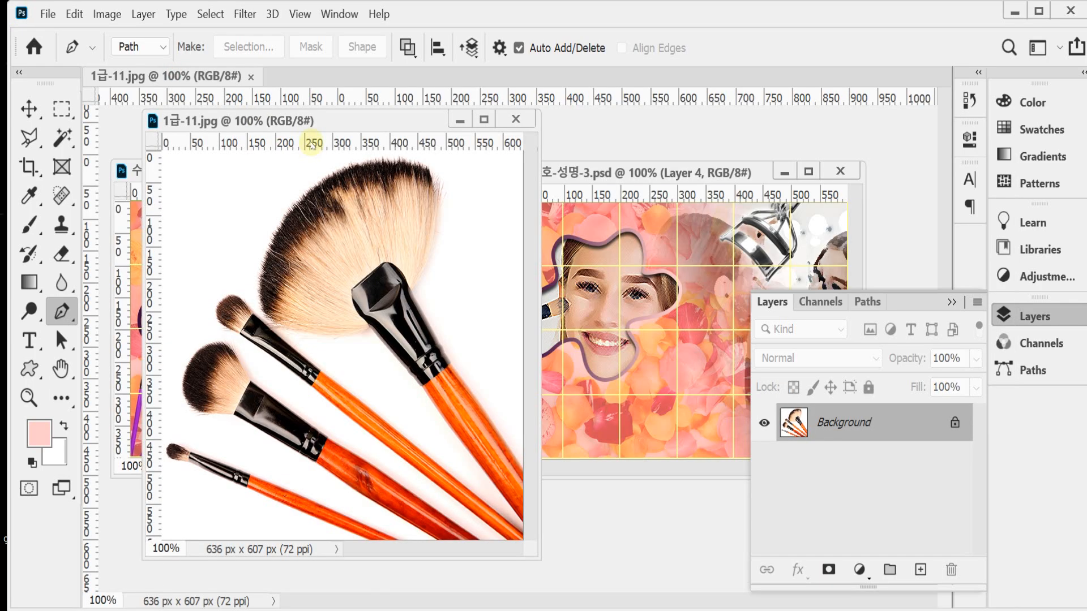
drag(312, 126, 286, 119)
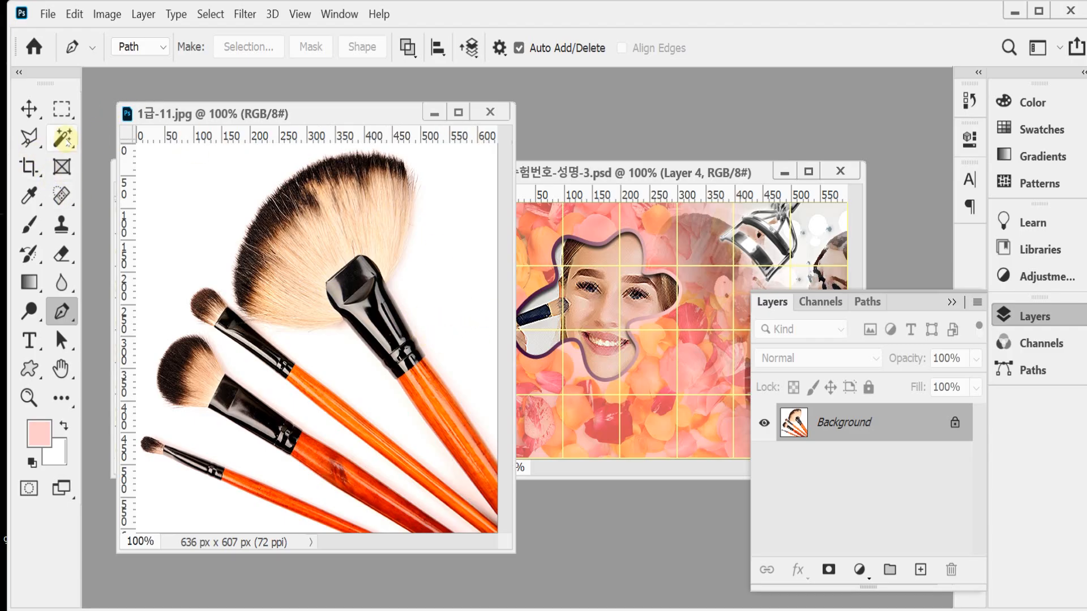
click(65, 139)
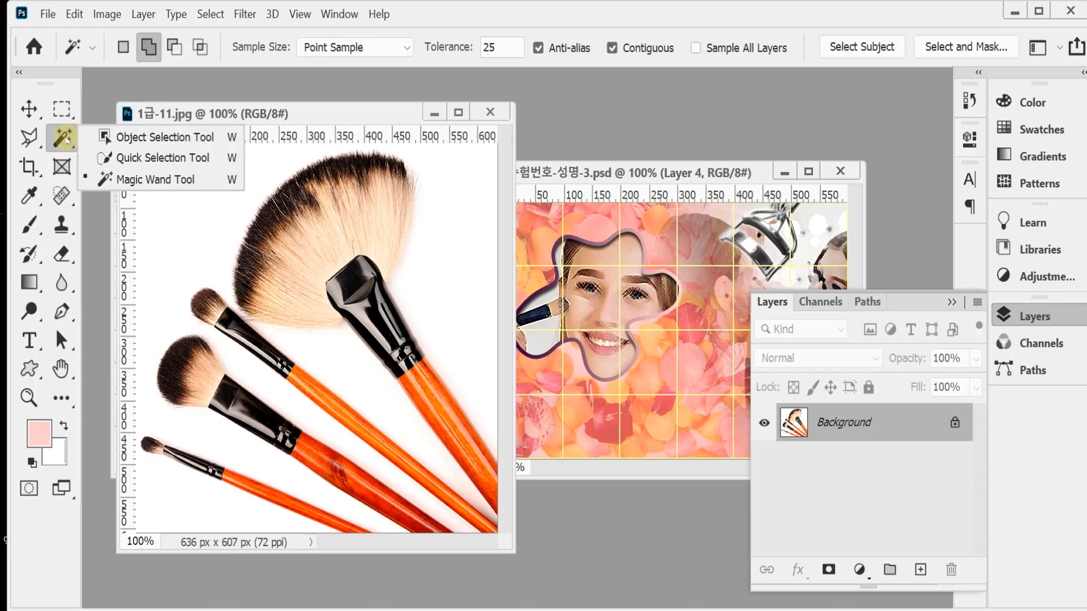
click(124, 181)
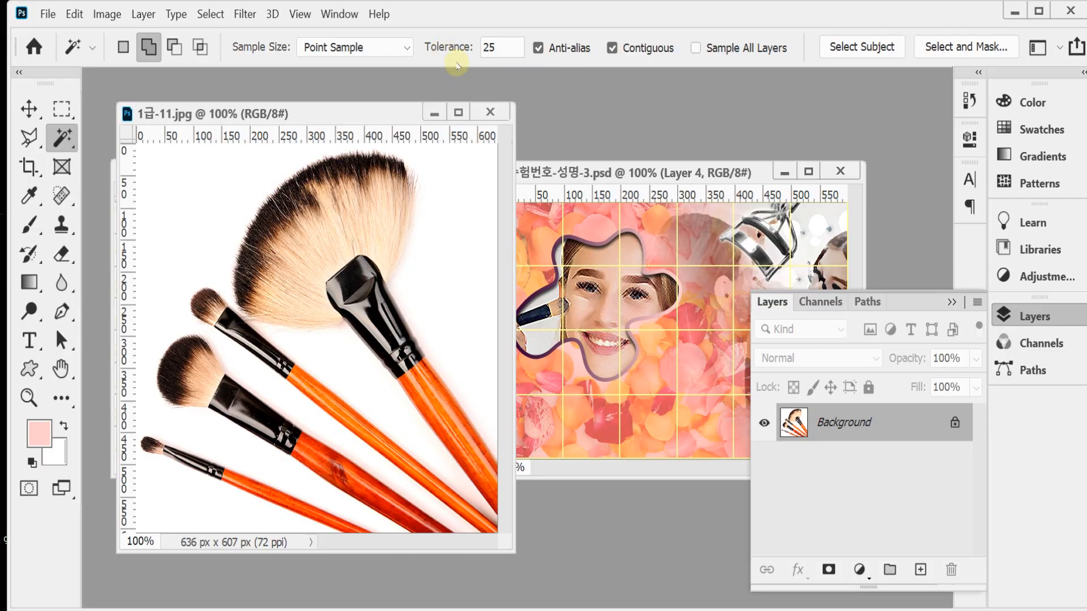
click(202, 205)
click(381, 402)
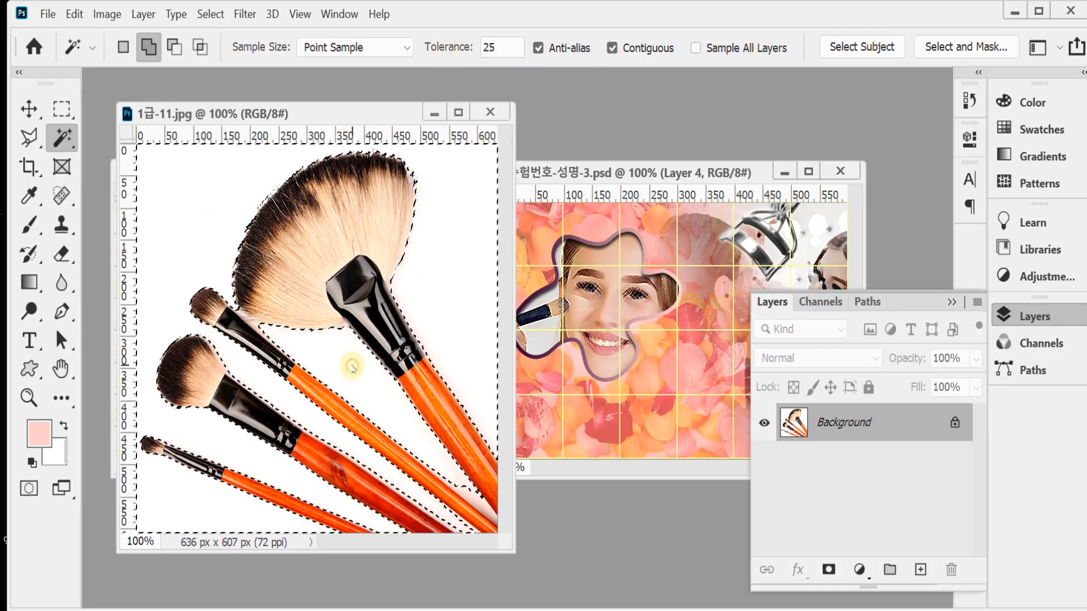
click(472, 496)
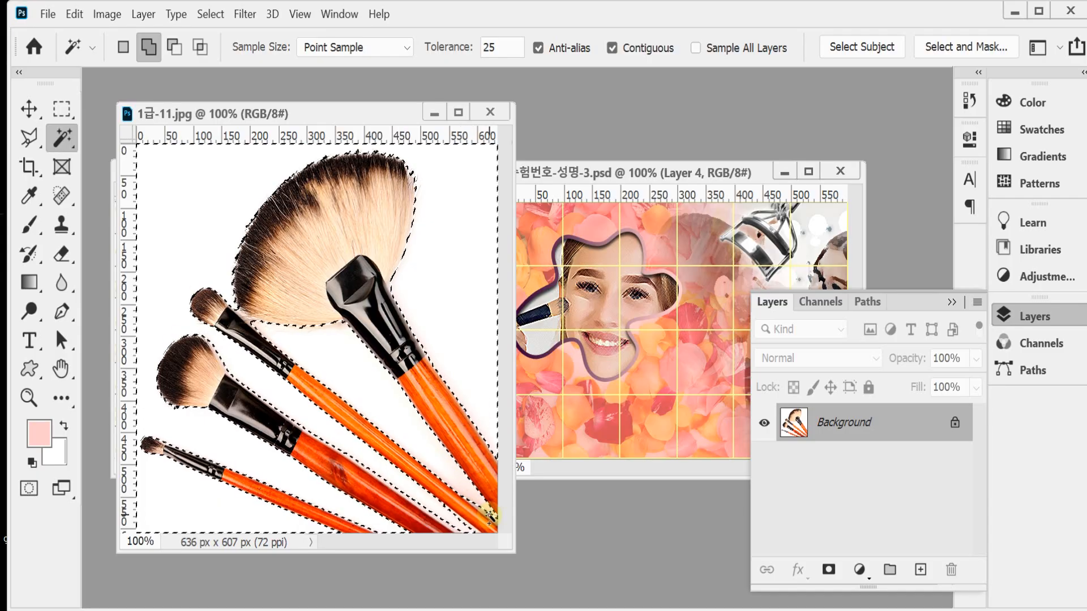
Step: Add the remaining white areas between and below the smaller brushes to the background selection
click(255, 355)
click(363, 459)
click(380, 477)
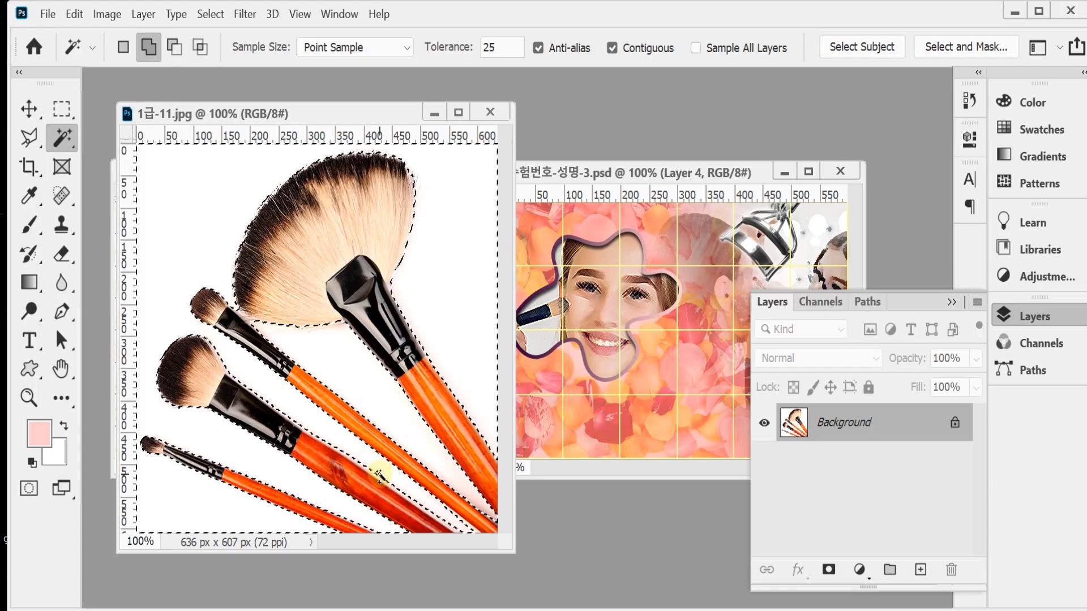
click(208, 490)
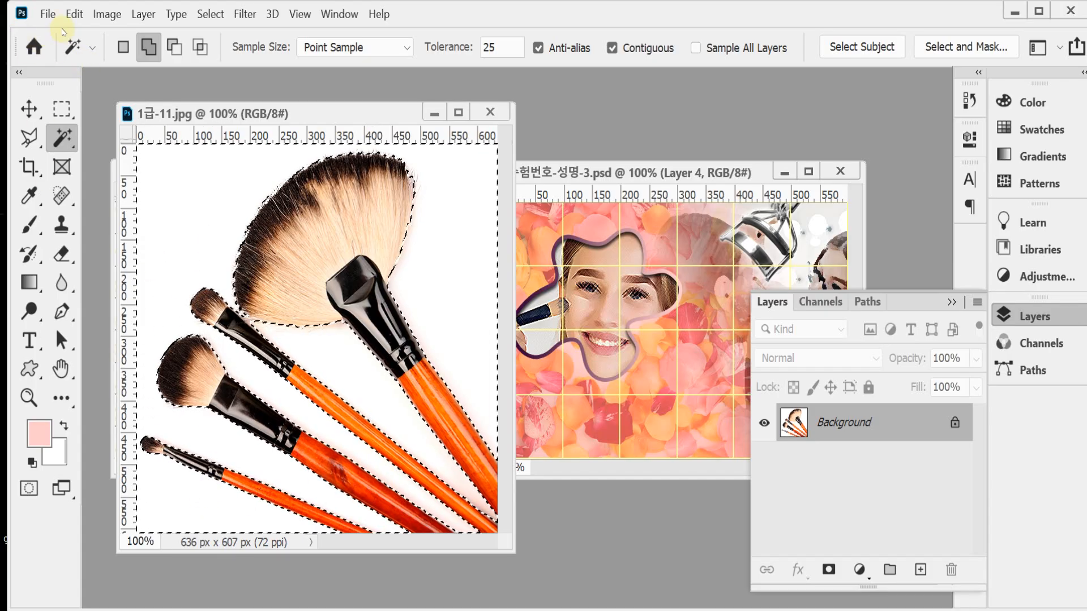
click(251, 332)
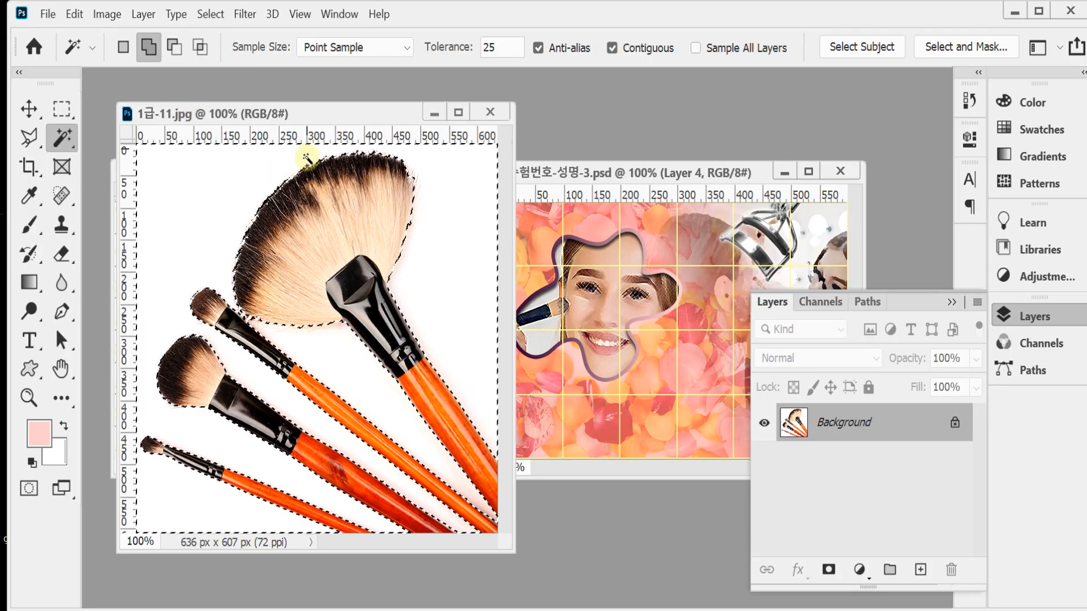
Step: Invert the selection to isolate the make-up brushes, and copy them from 1급-11.jpg into the poster
click(208, 15)
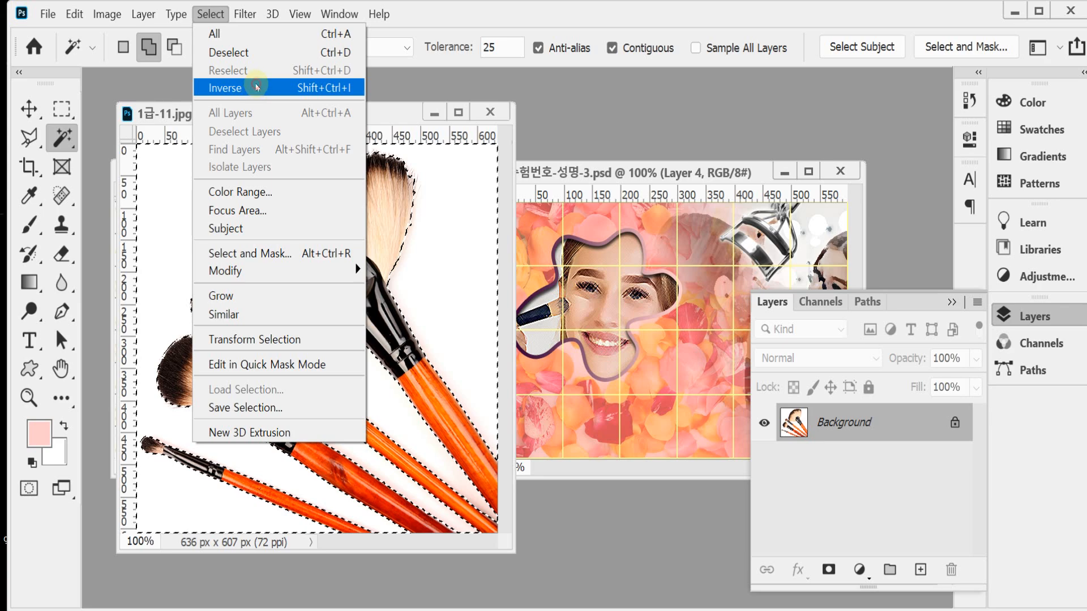
click(258, 88)
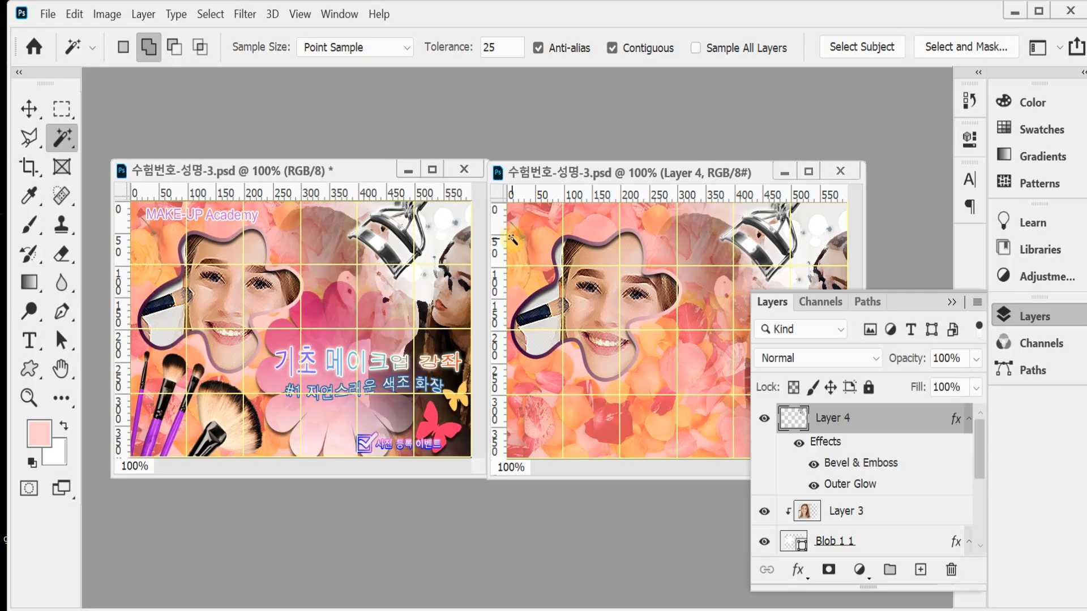
click(1019, 315)
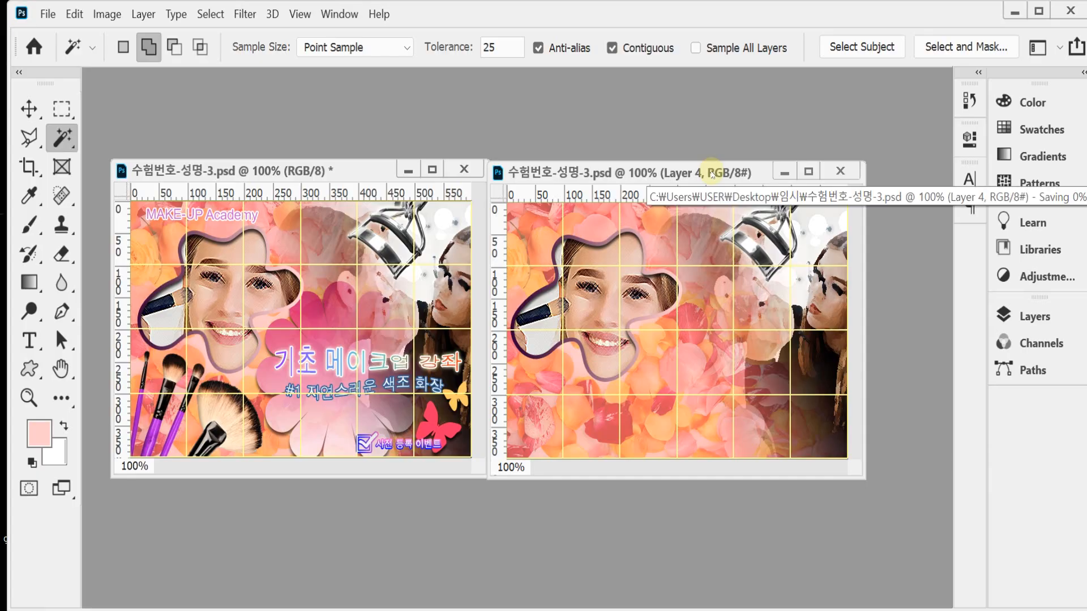
key(ctrl+v)
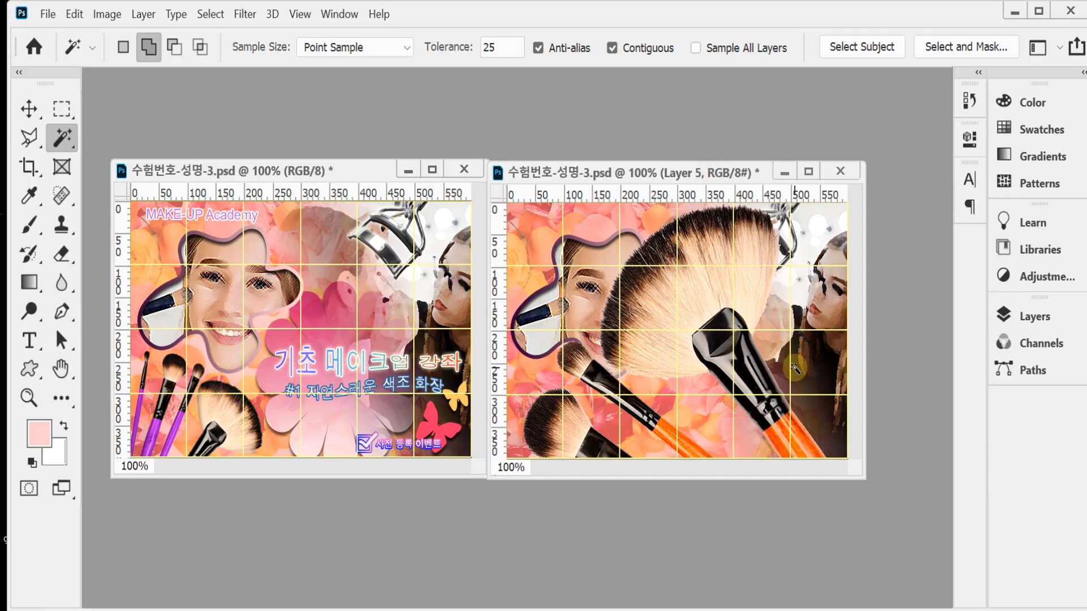
Step: Scale the pasted make-up brushes proportionally to 38%
key(ctrl+t)
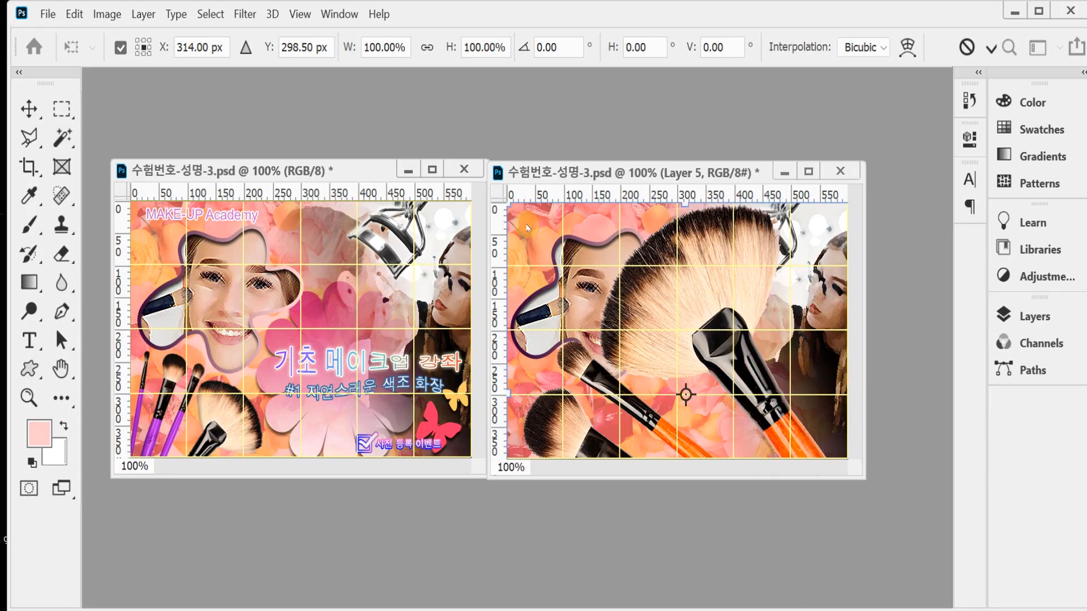
click(426, 48)
mouse_move(346, 49)
mouse_down()
mouse_move(291, 42)
mouse_move(338, 50)
mouse_up()
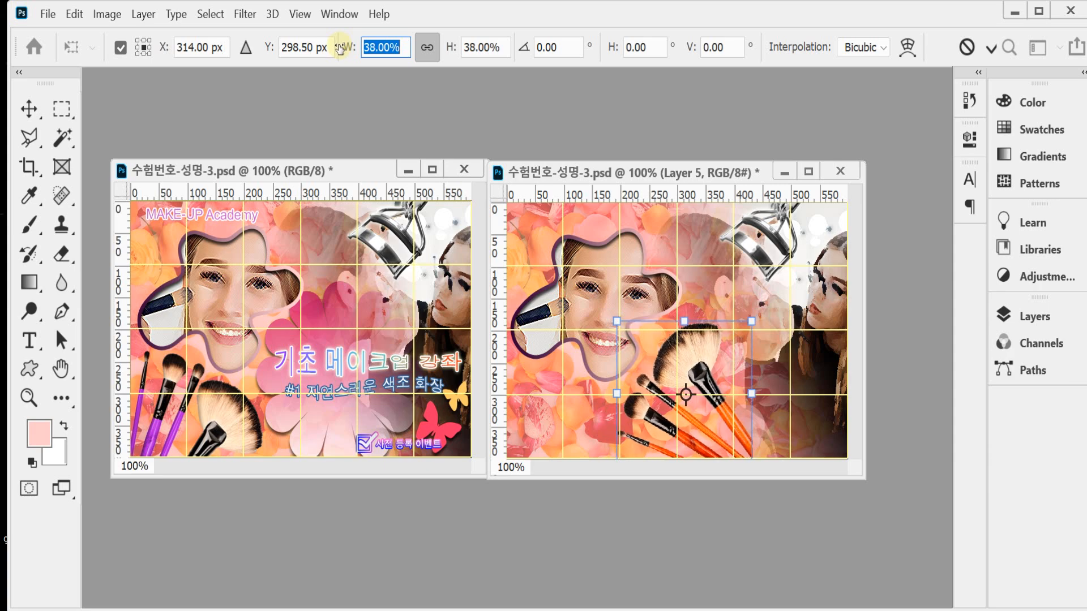
Step: Rotate the brushes by about 80° and place them in the poster's lower-left corner with their handles running off the edge
mouse_move(669, 360)
mouse_down()
mouse_move(543, 350)
mouse_move(505, 364)
mouse_up()
mouse_move(650, 314)
mouse_down()
mouse_move(692, 416)
mouse_move(689, 351)
mouse_up()
drag(605, 413, 604, 437)
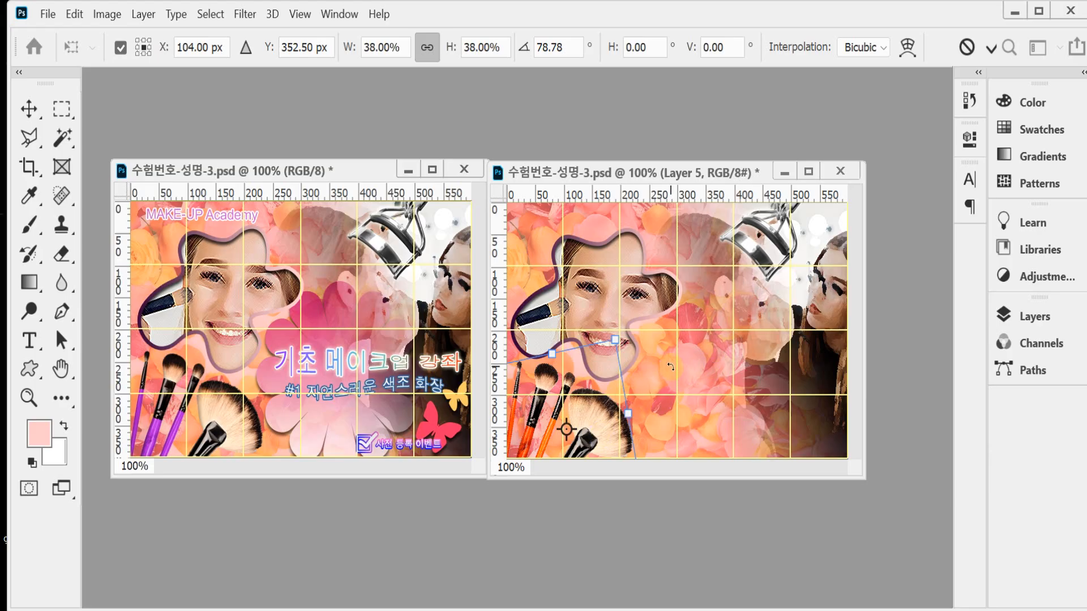
drag(671, 367, 669, 369)
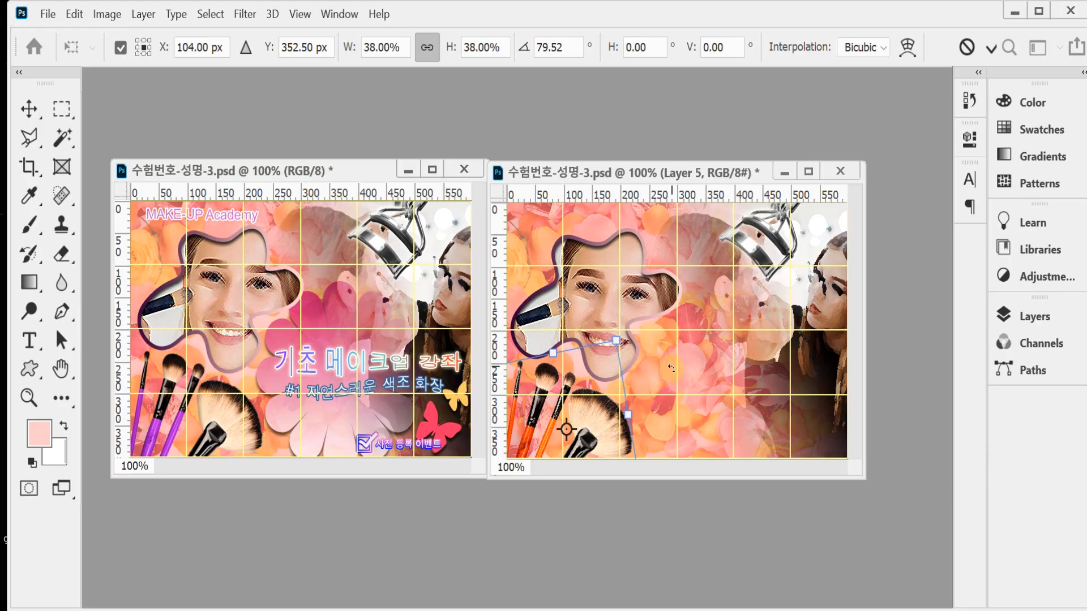
drag(603, 417, 603, 408)
key(Return)
key(w)
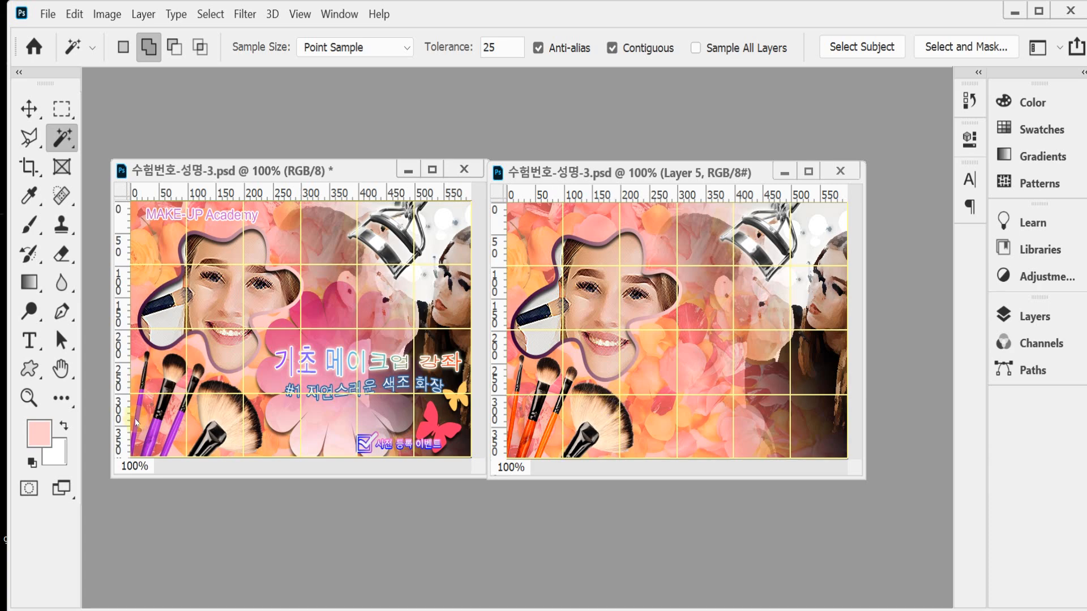
Step: Add an Inner Shadow to the make-up brushes layer with a size of 10 px
click(159, 416)
click(1022, 318)
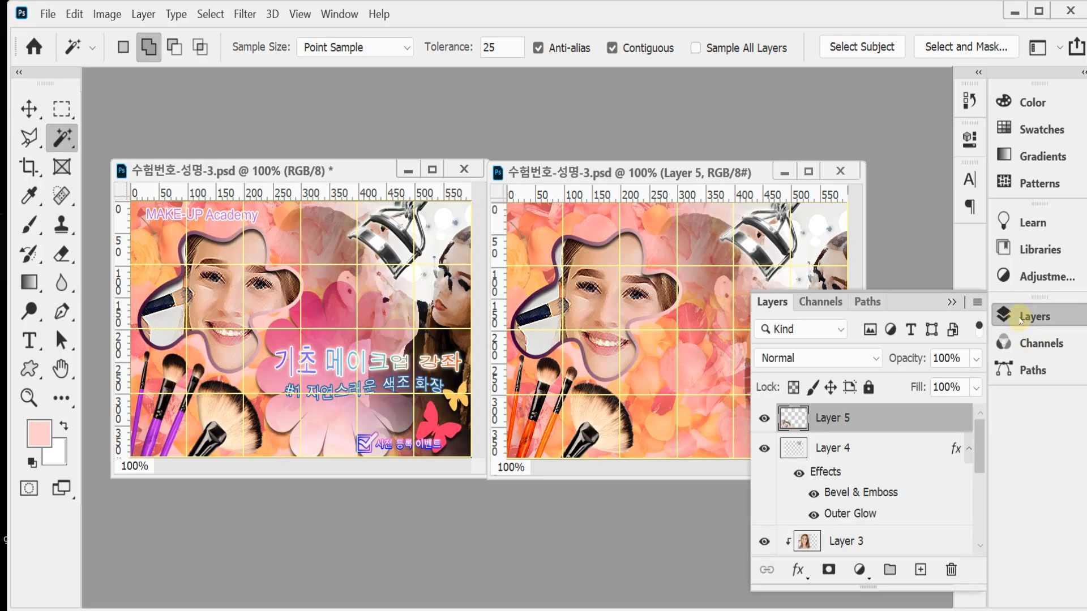
click(741, 291)
key(ctrl+d)
click(800, 572)
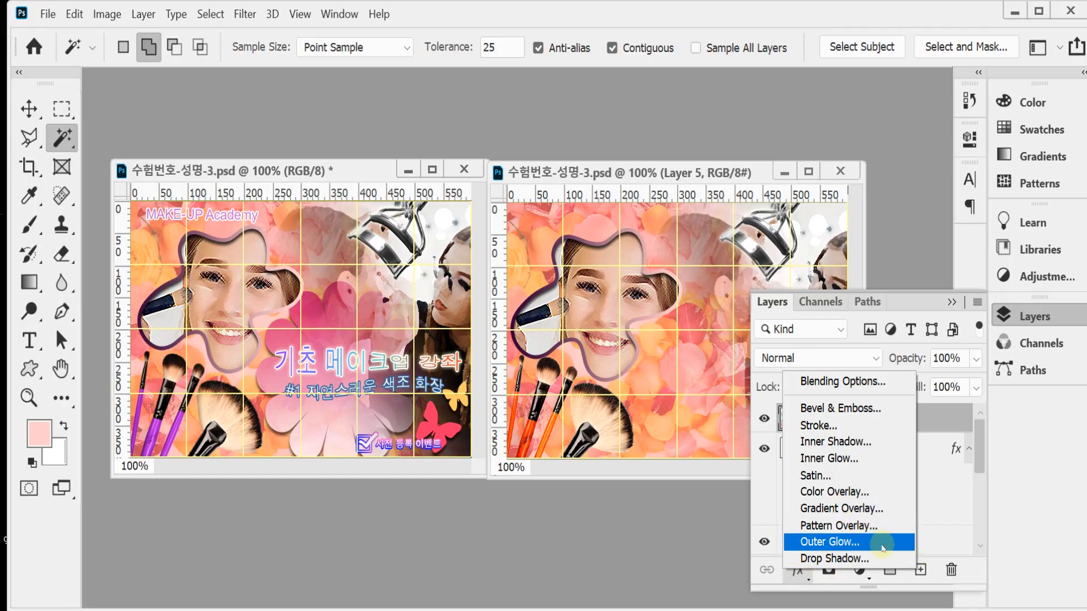
click(866, 443)
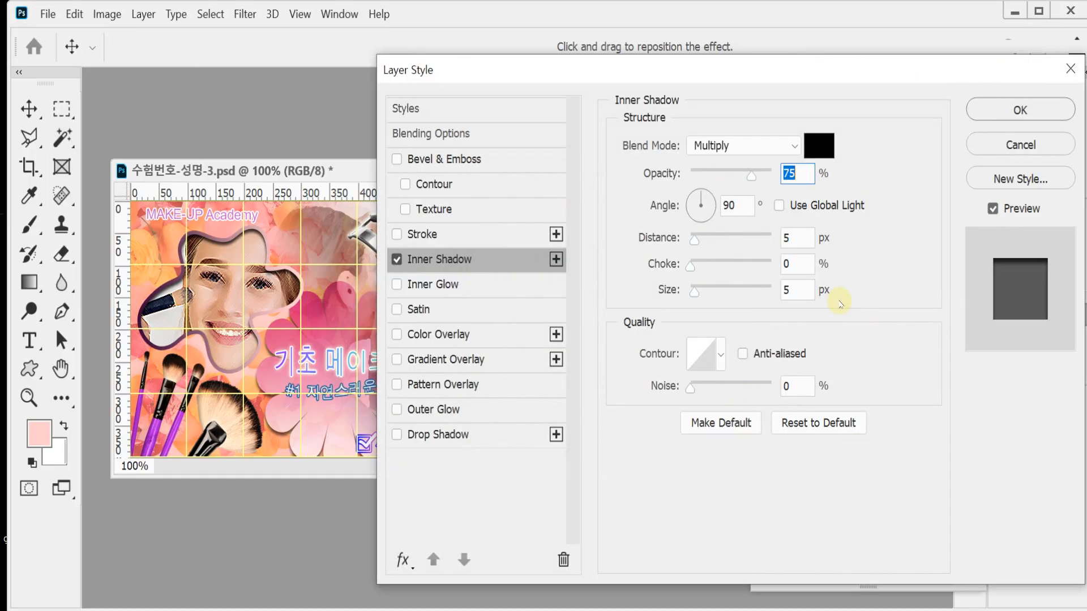
click(804, 240)
click(795, 295)
text(10)
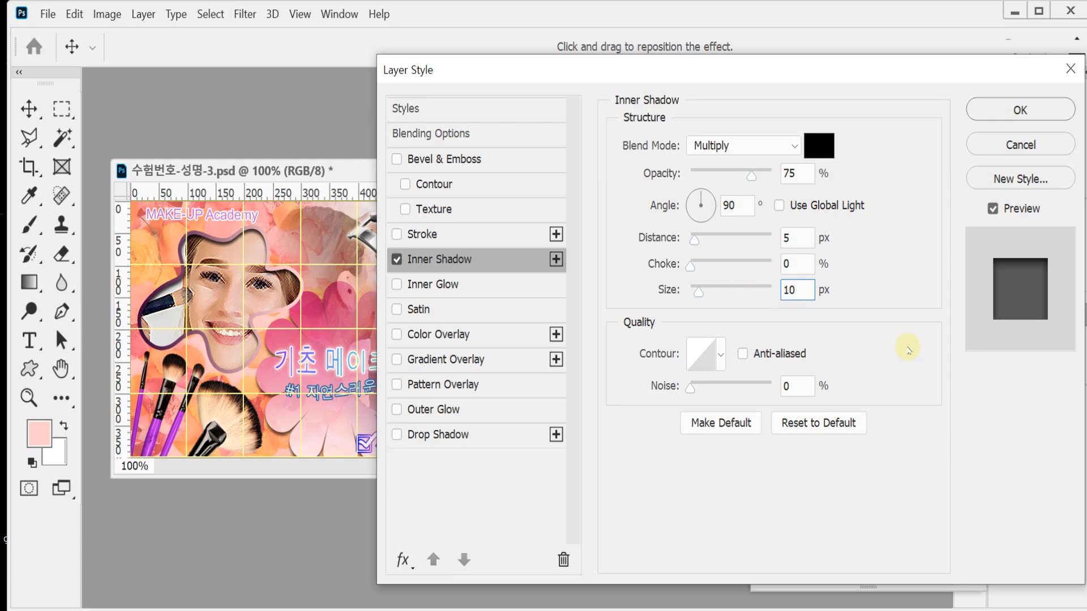
click(1010, 116)
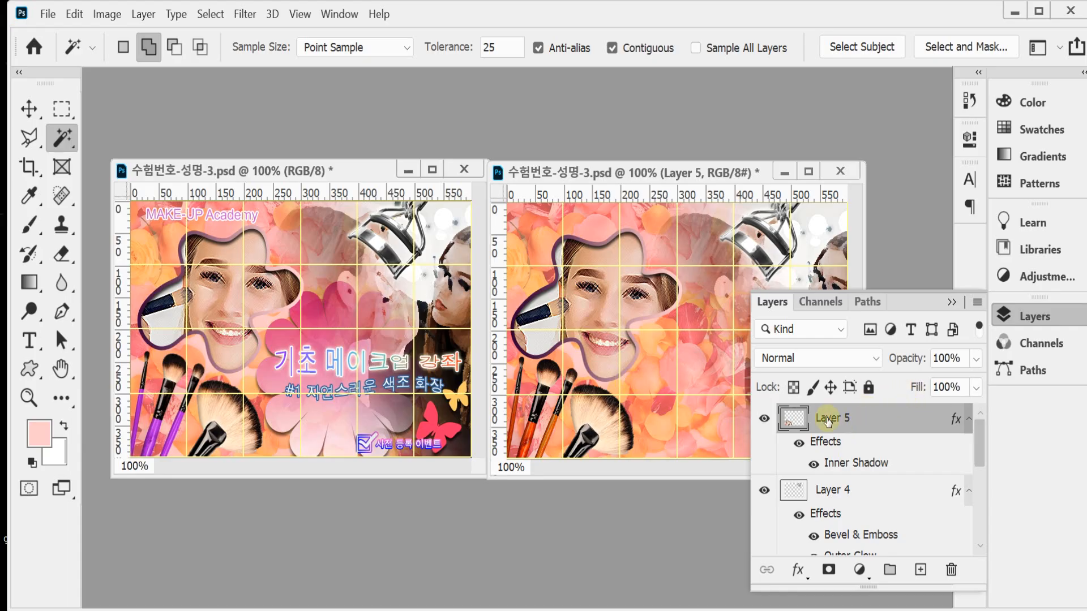
Step: Load the make-up brushes' outline as a selection and set the Polygonal Lasso to intersect with it
ctrl+click(789, 426)
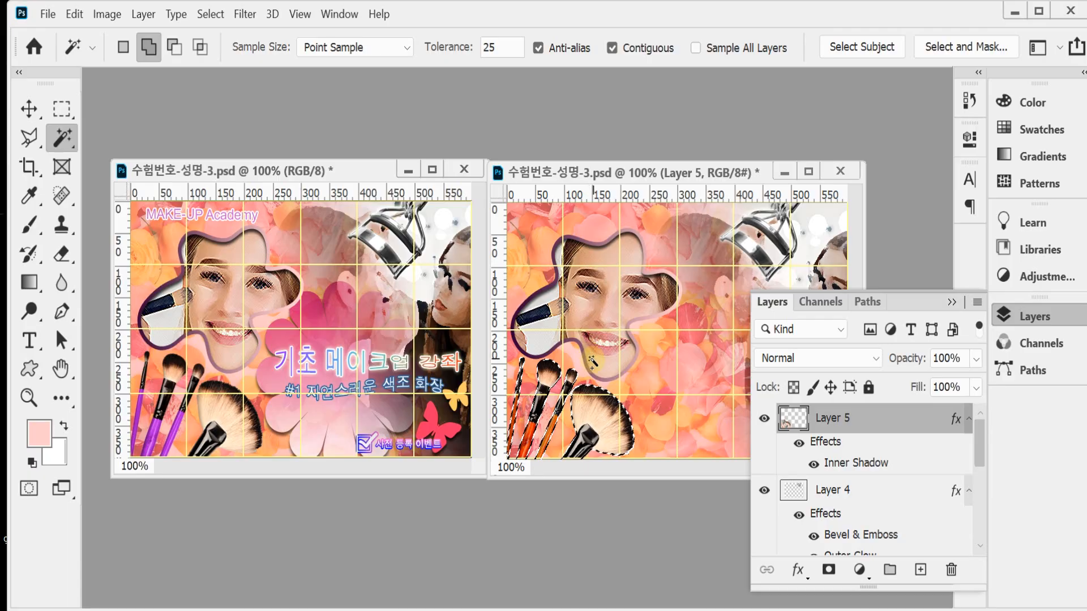
scroll(592, 360, up, 1)
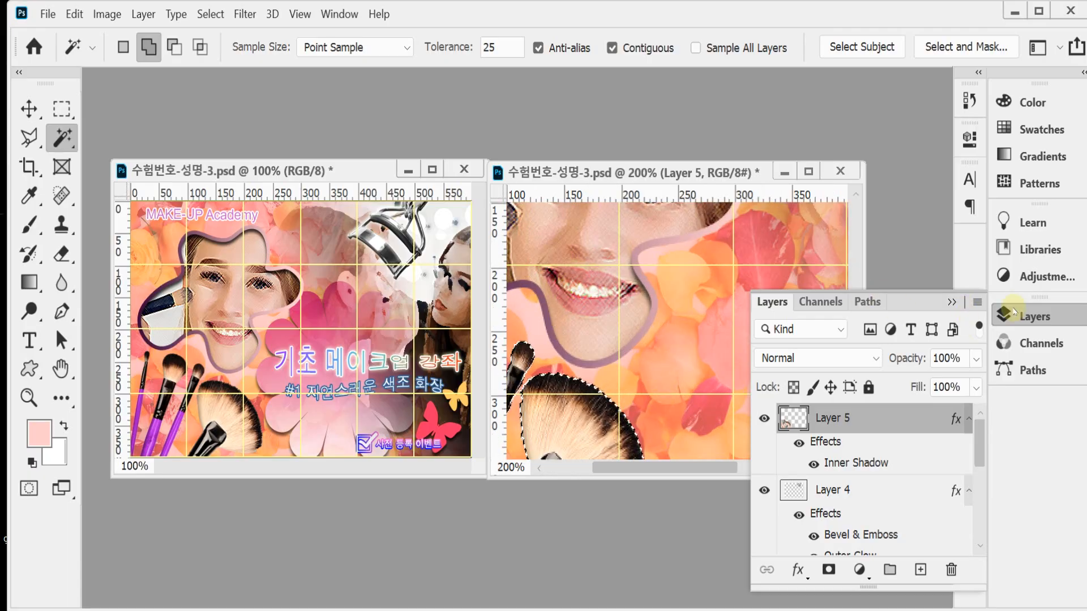
click(1014, 313)
drag(588, 161, 598, 50)
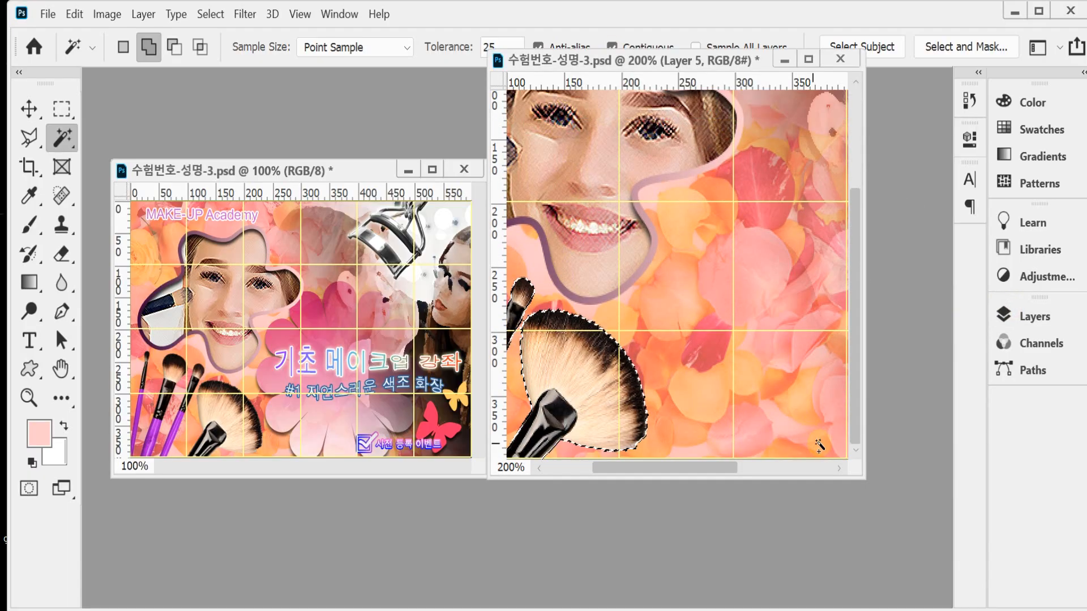
drag(861, 479, 958, 555)
drag(664, 385, 778, 343)
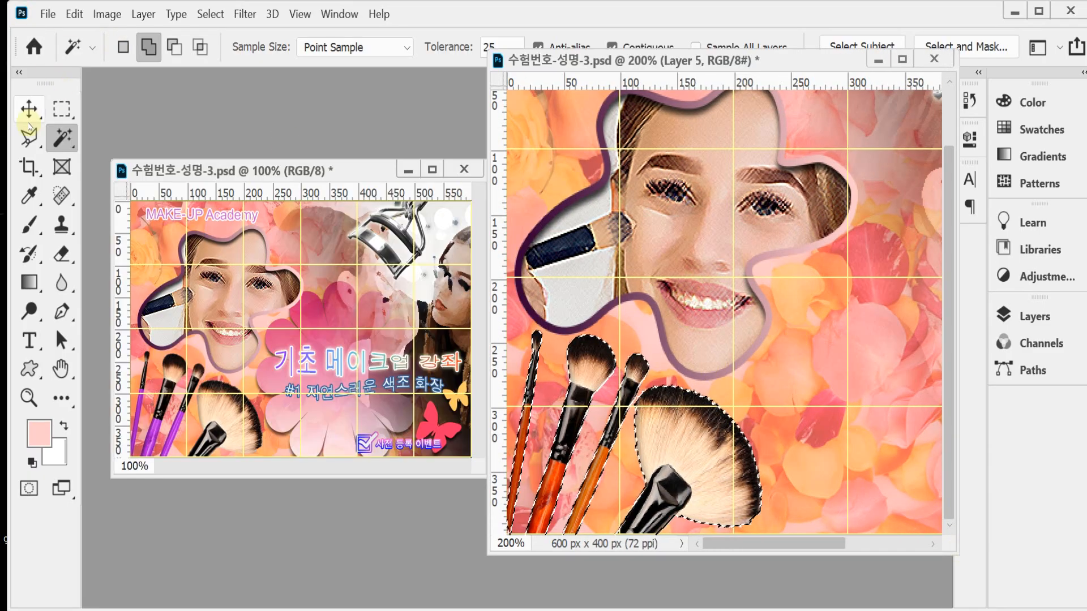
click(28, 139)
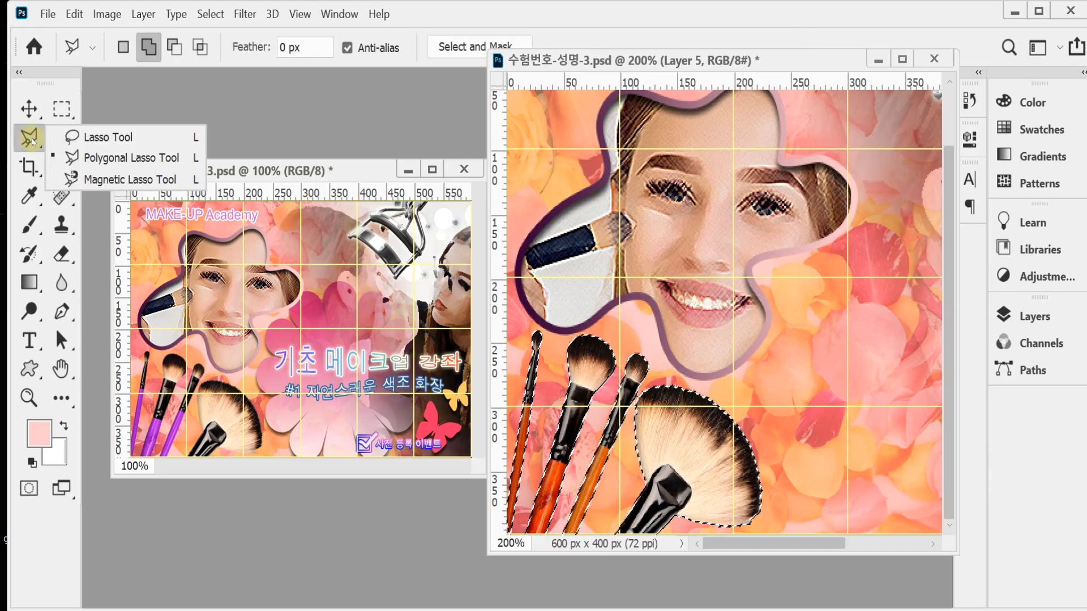
click(97, 159)
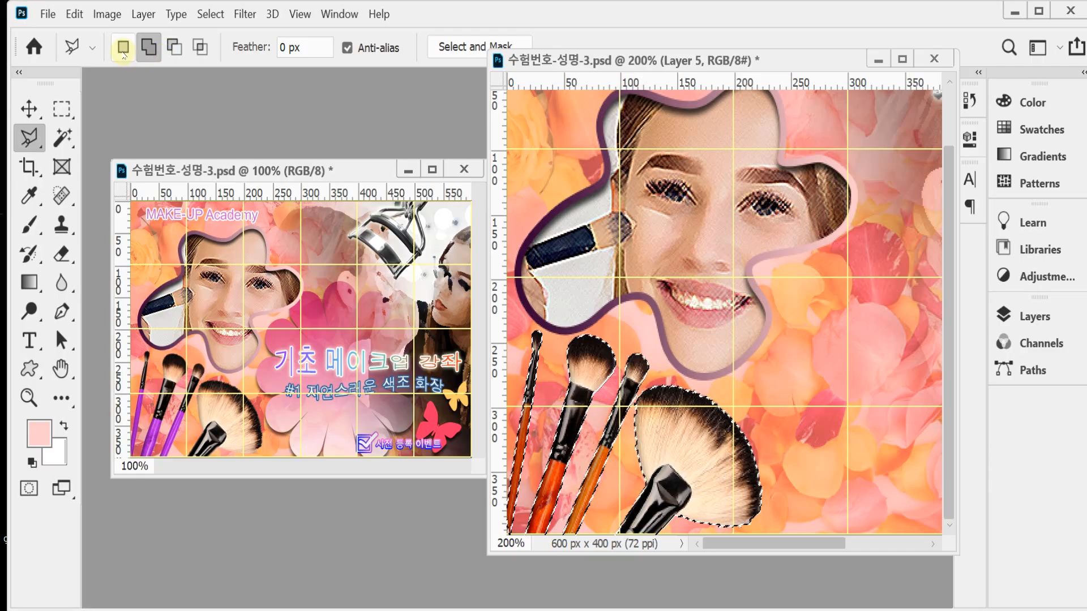
click(199, 49)
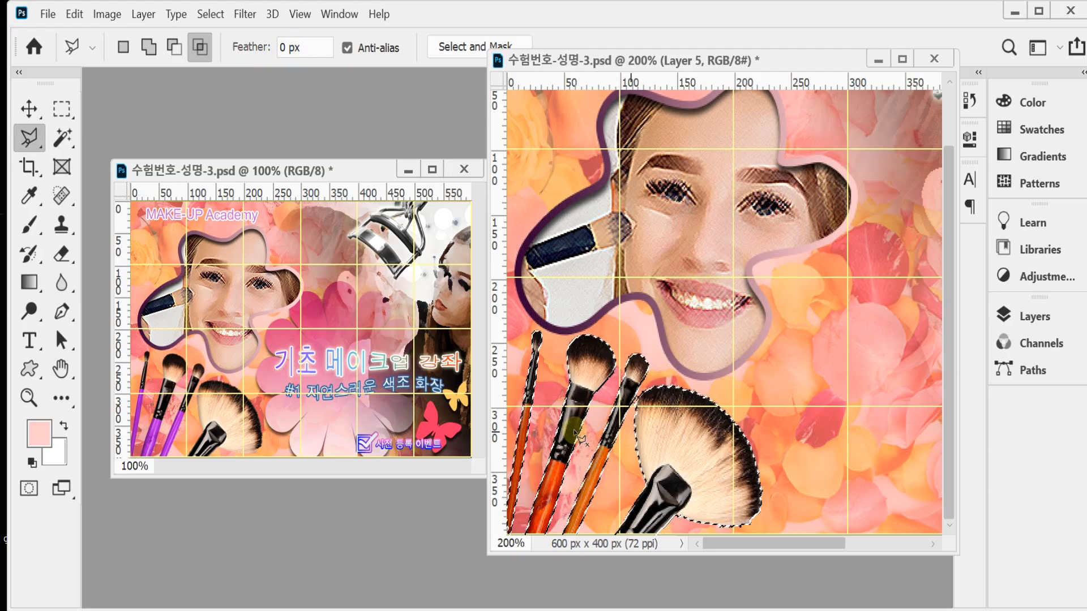
Step: Outline the orange handles of the three narrow brushes with the Polygonal Lasso to limit the selection to them
click(512, 405)
click(537, 407)
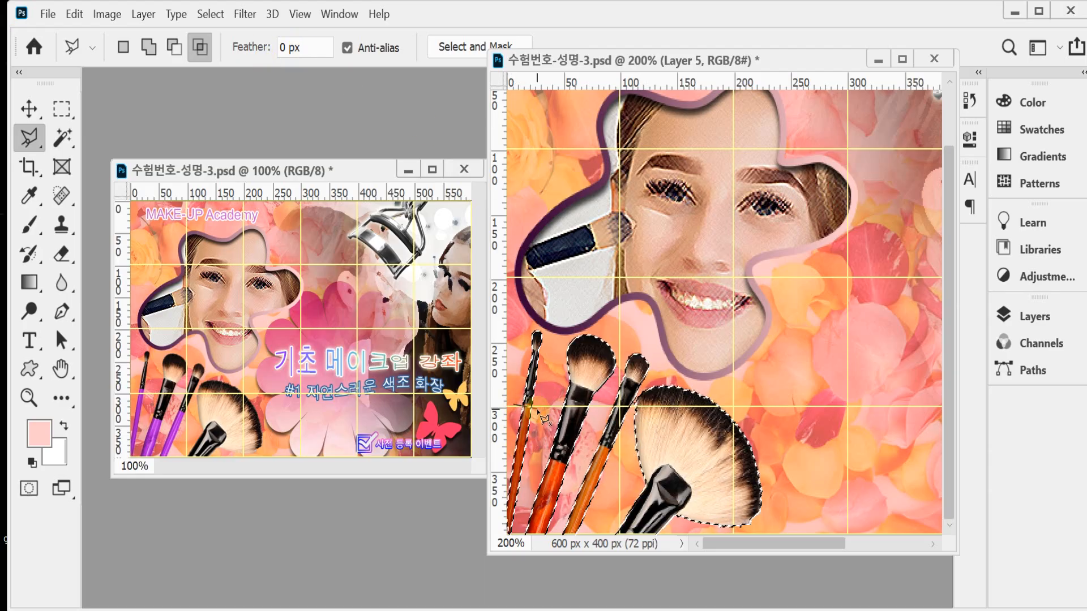
click(542, 458)
click(567, 462)
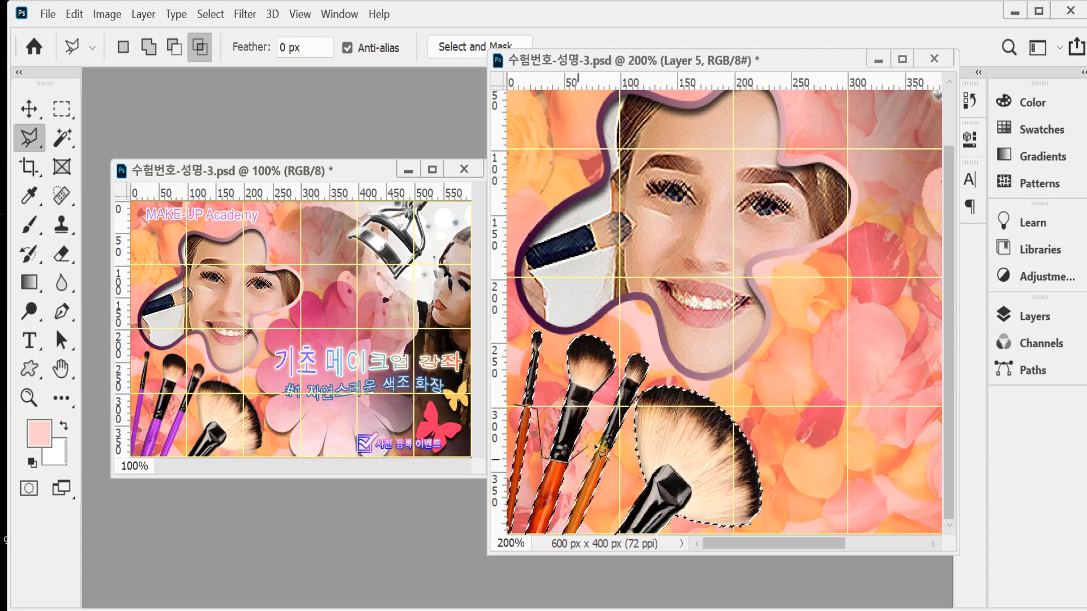
click(599, 443)
click(616, 452)
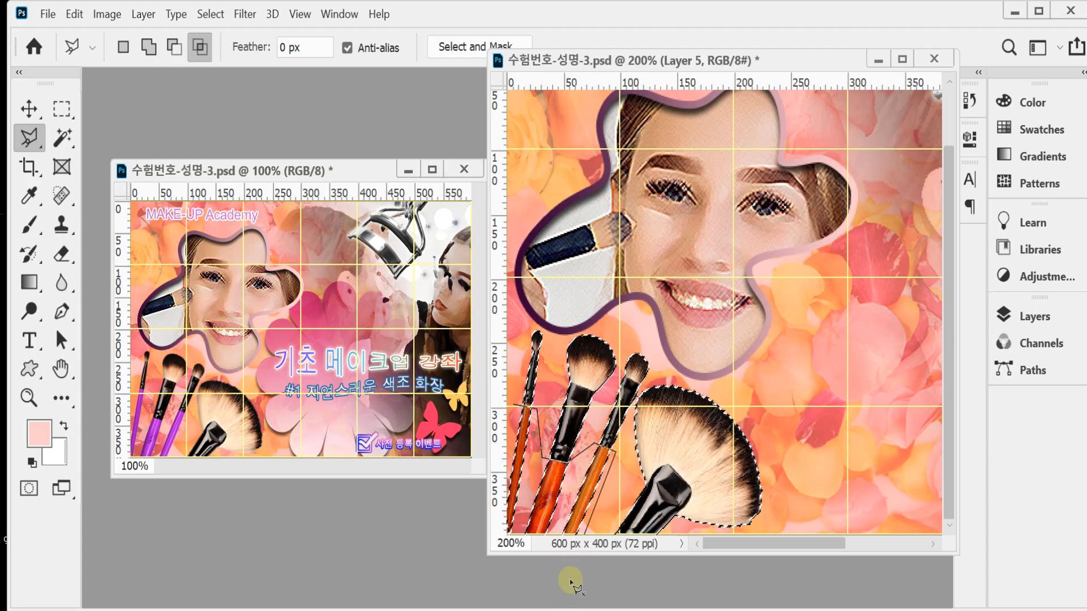
double_click(456, 388)
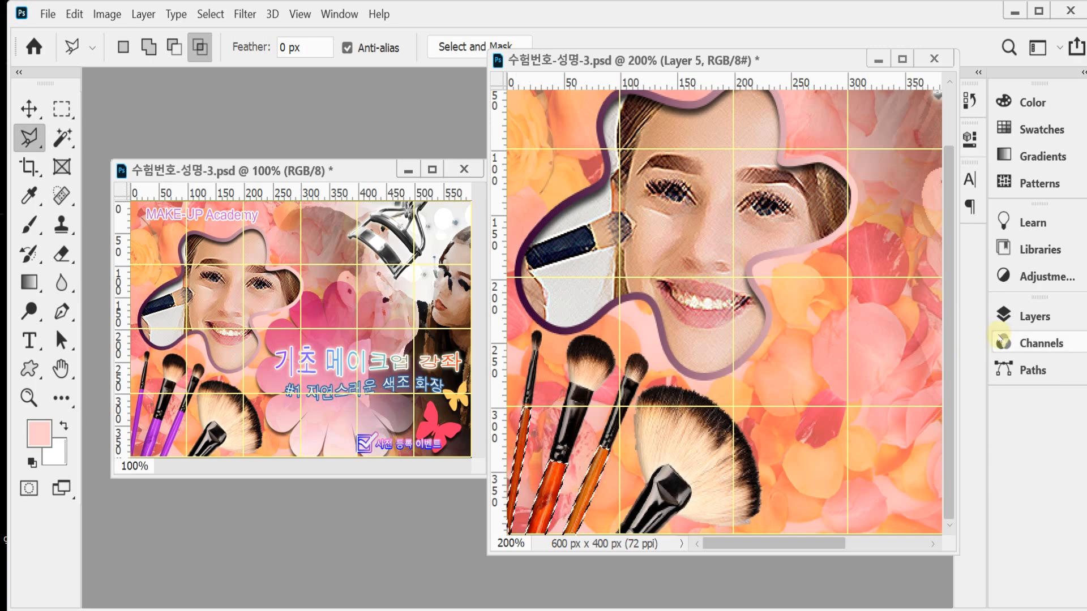
Step: Try a Hue/Saturation adjustment layer on the selected brush handles with Colorize enabled and a hue of 329
click(1036, 317)
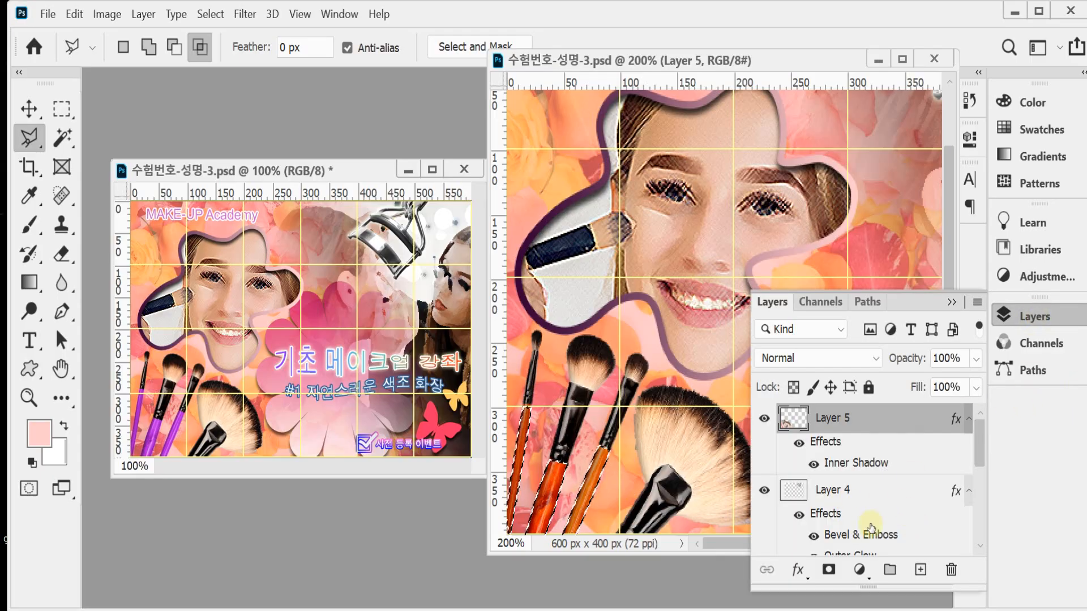
click(857, 572)
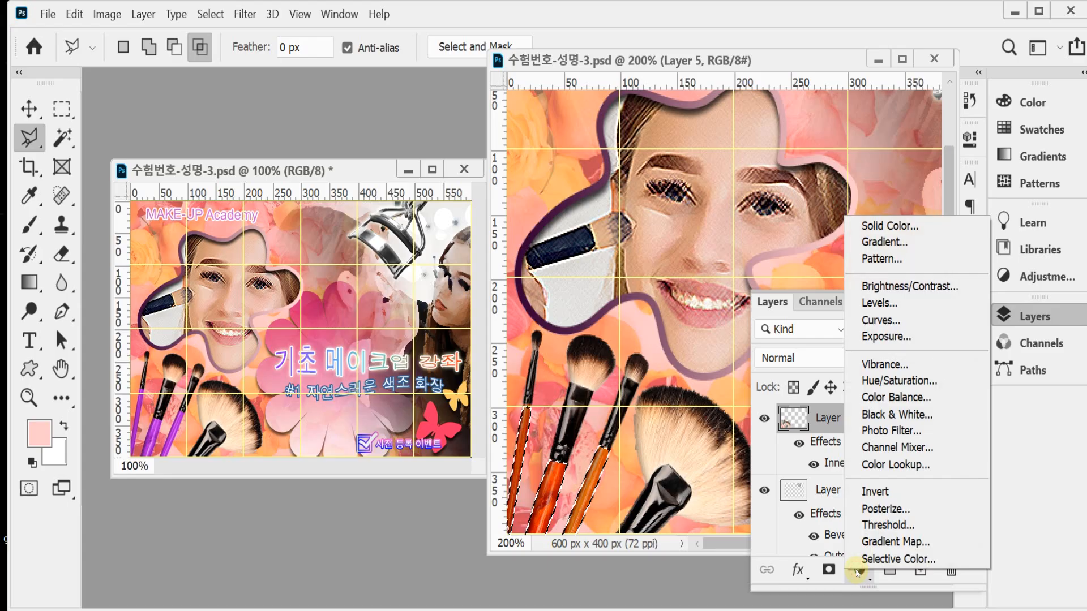
click(949, 386)
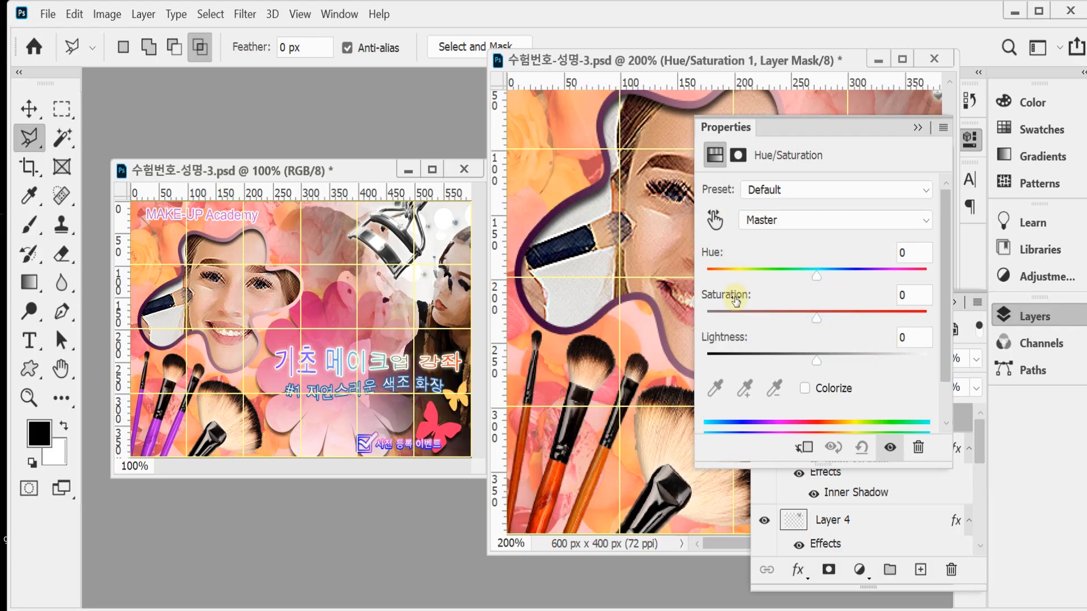
mouse_move(816, 278)
mouse_down()
mouse_move(747, 277)
mouse_move(838, 276)
mouse_move(826, 277)
mouse_up()
click(805, 388)
drag(893, 278, 904, 277)
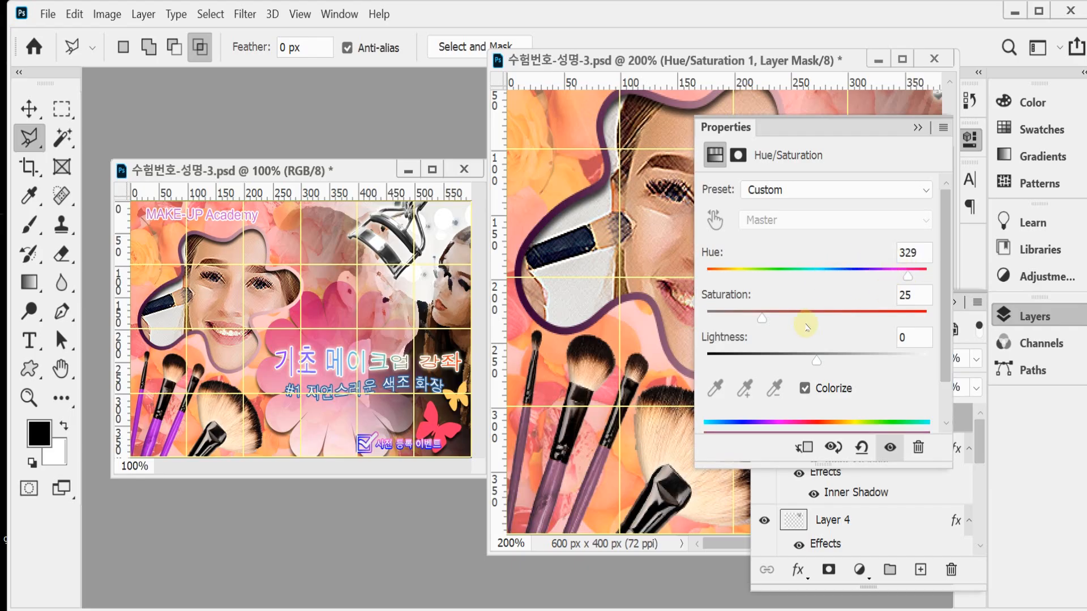
key(1)
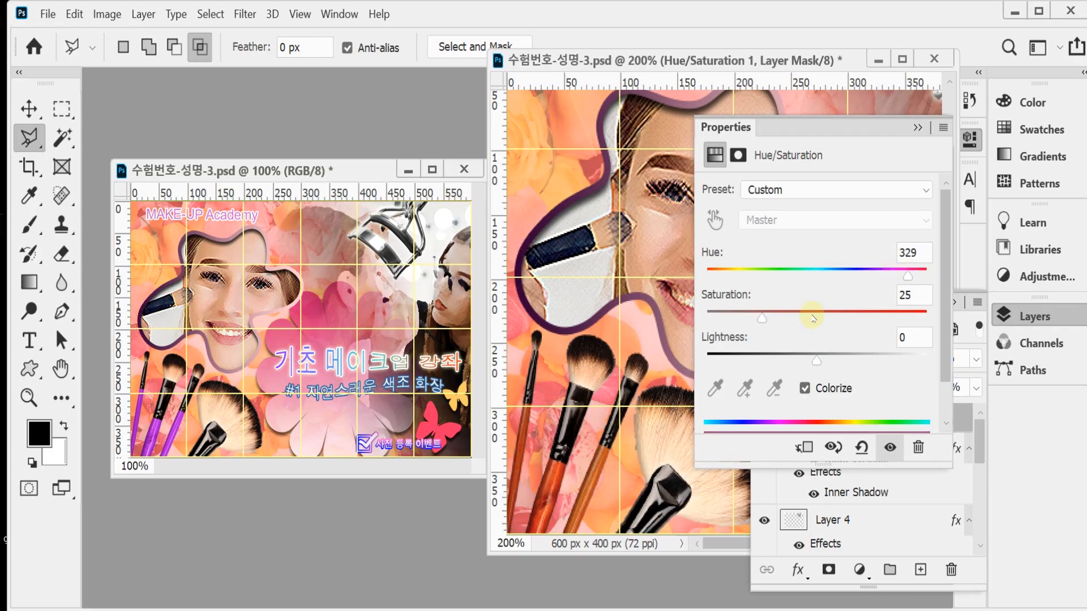
Step: Set the handles' Hue/Saturation adjustment to hue 290, saturation 75 and lightness 10
click(927, 253)
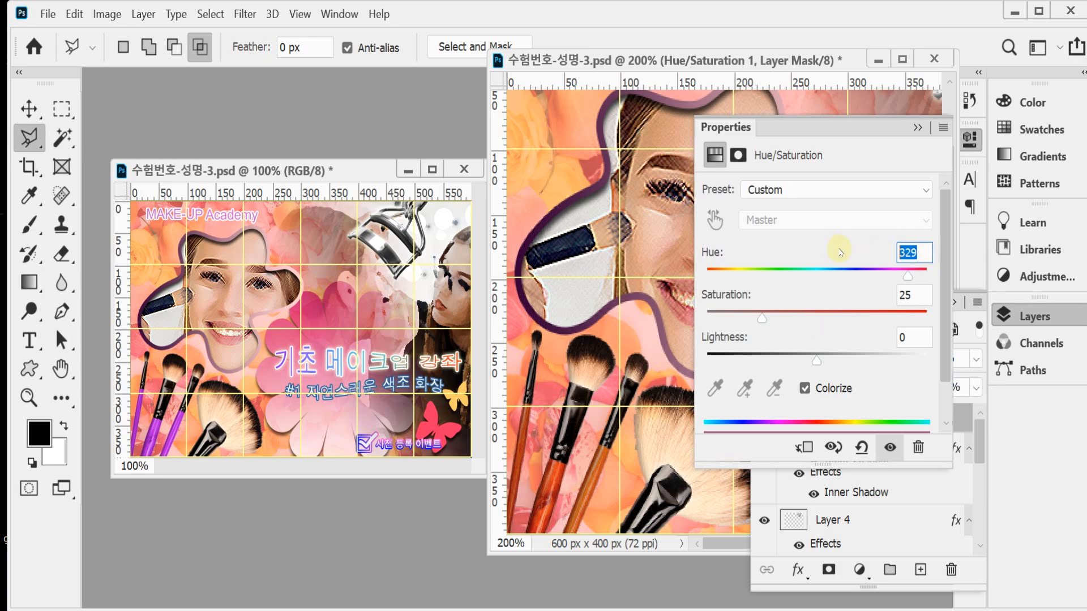
text(290)
key(Tab)
text(75)
key(Tab)
text(10)
key(Tab)
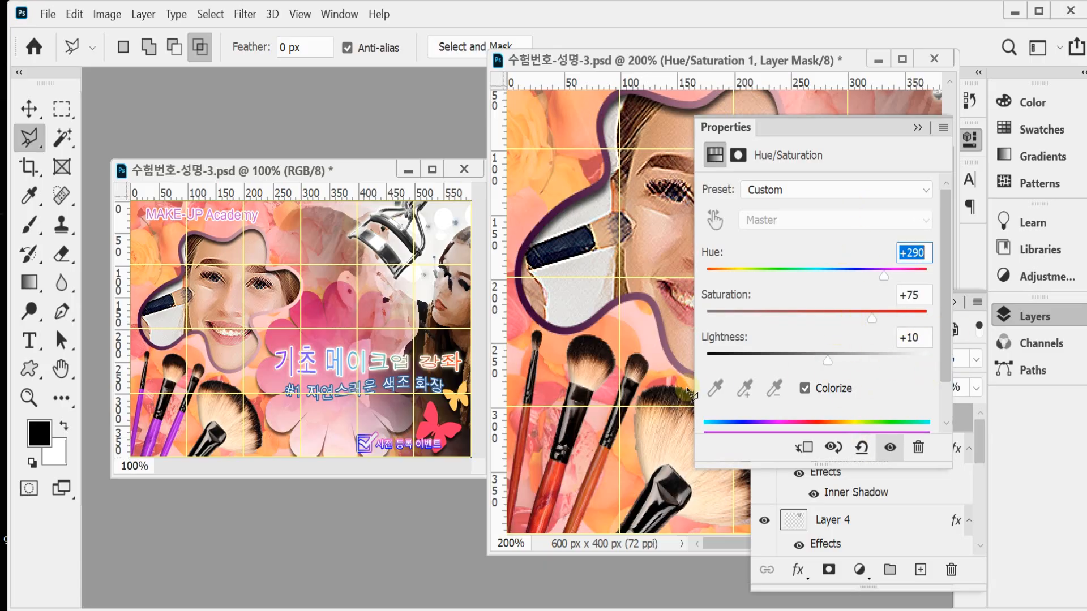
Step: Check the handles' adjustment in the layer stack and undo the Hue/Saturation adjustment layer
click(1062, 313)
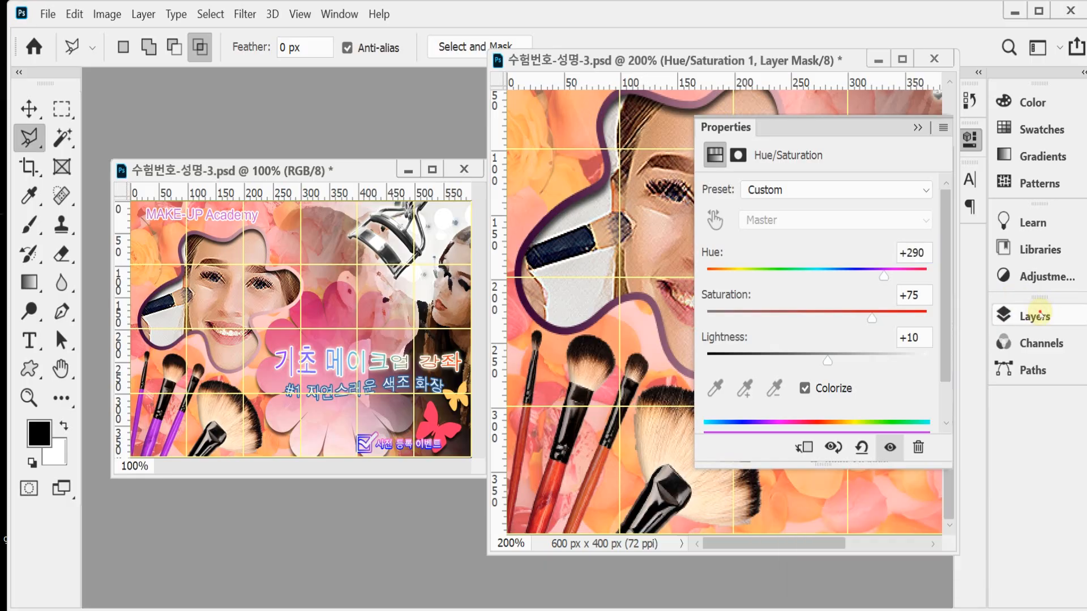
click(1040, 316)
click(825, 238)
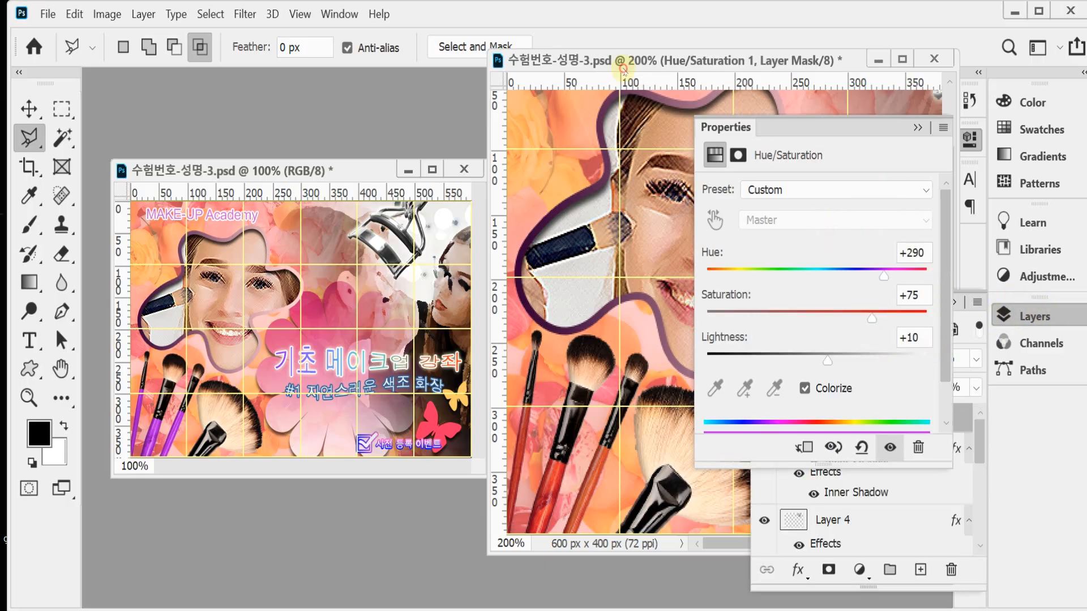
click(1014, 313)
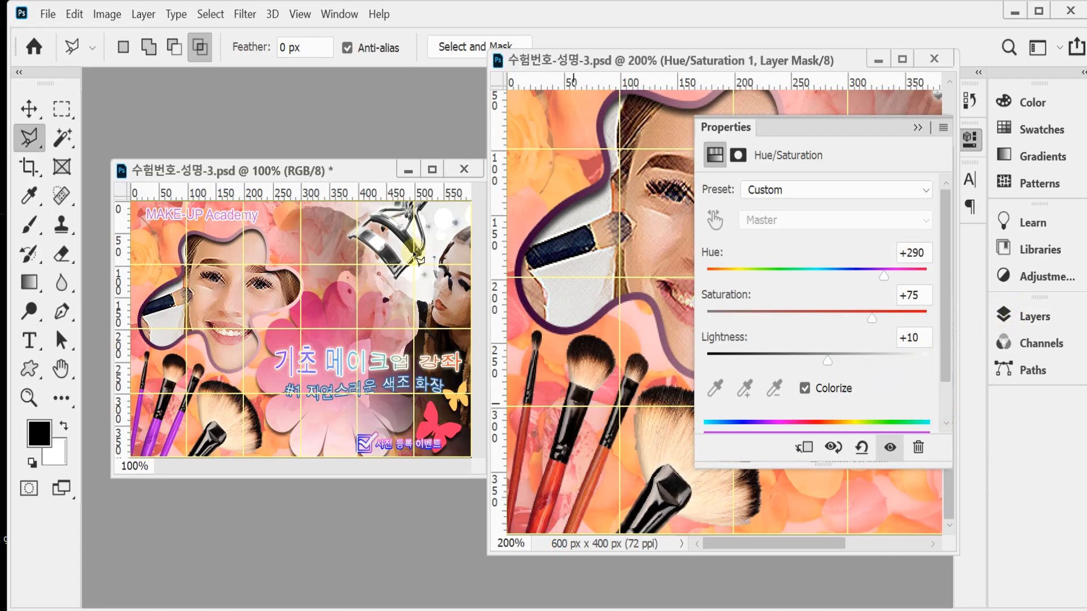
click(28, 102)
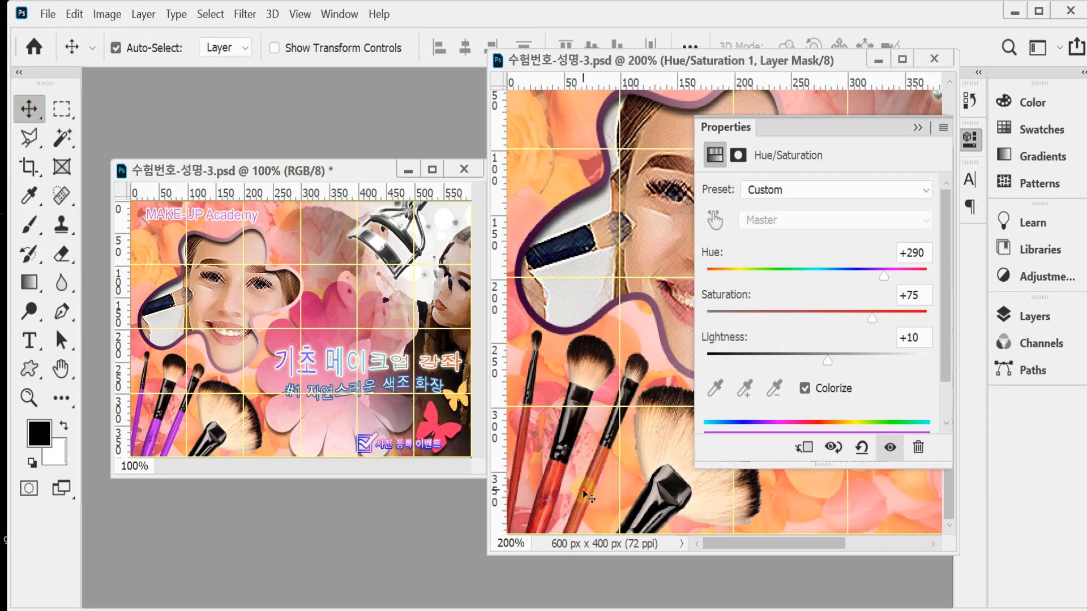
click(1033, 315)
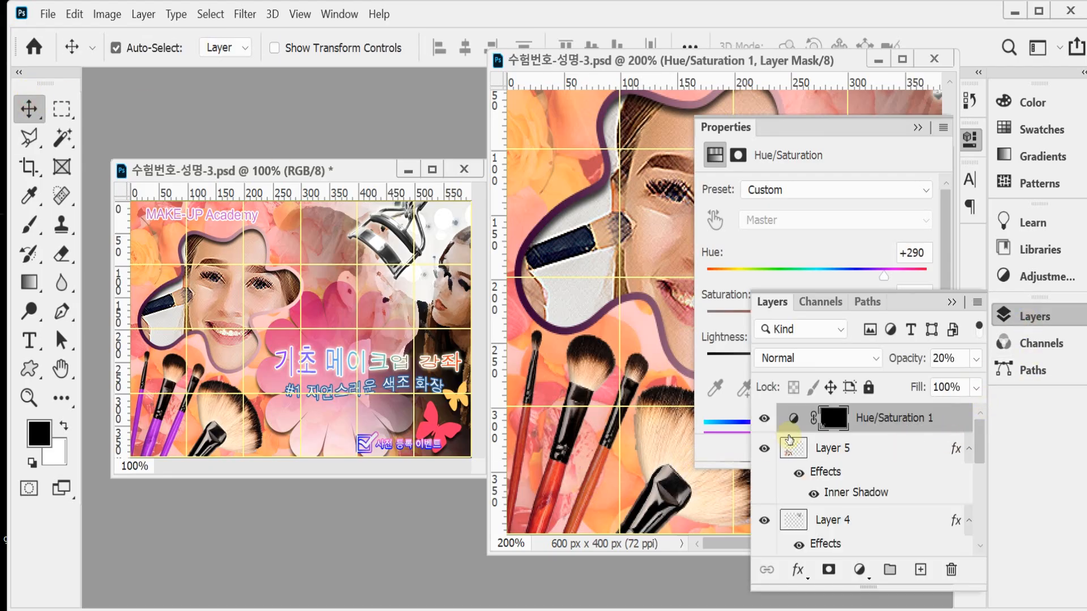
click(1020, 318)
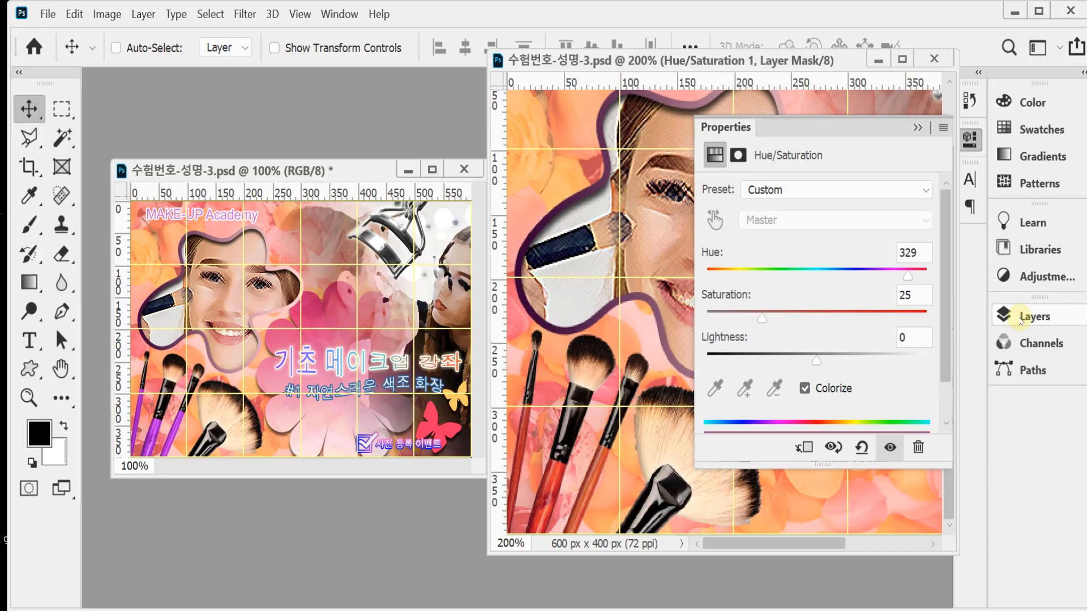
key(ctrl+z)
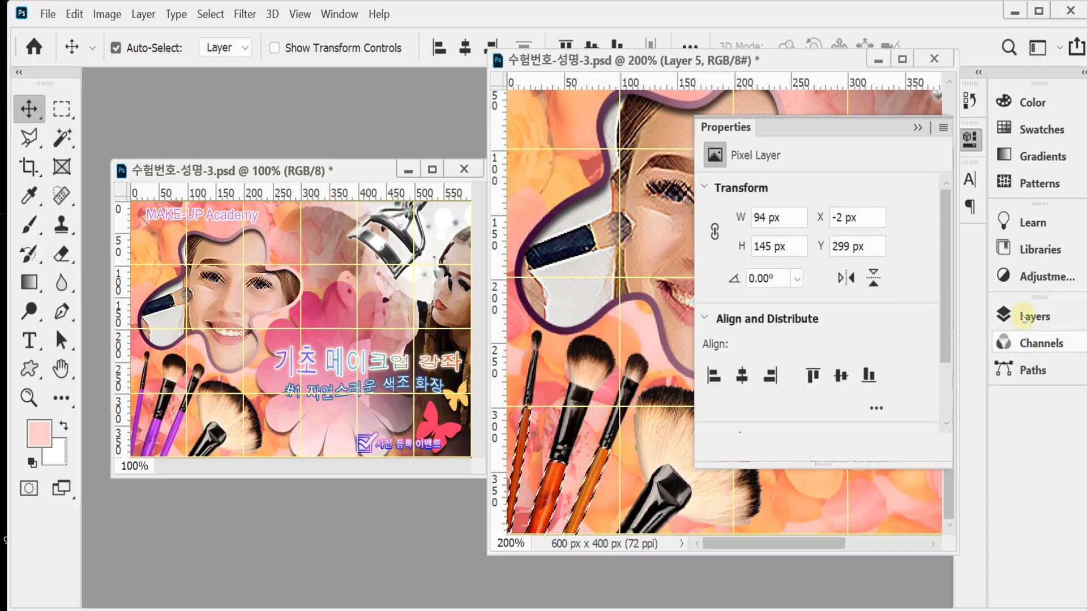
Step: Add a Hue/Saturation adjustment layer above Layer 5, masked to the selected brush handles, and check it in the layer stack
click(970, 139)
click(1028, 316)
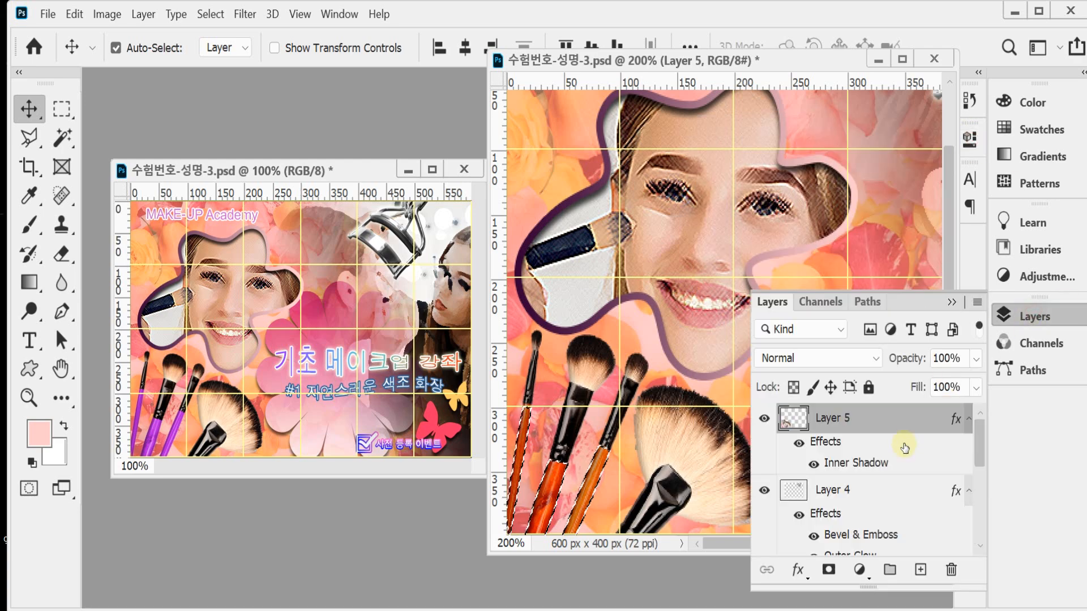
click(859, 570)
click(923, 382)
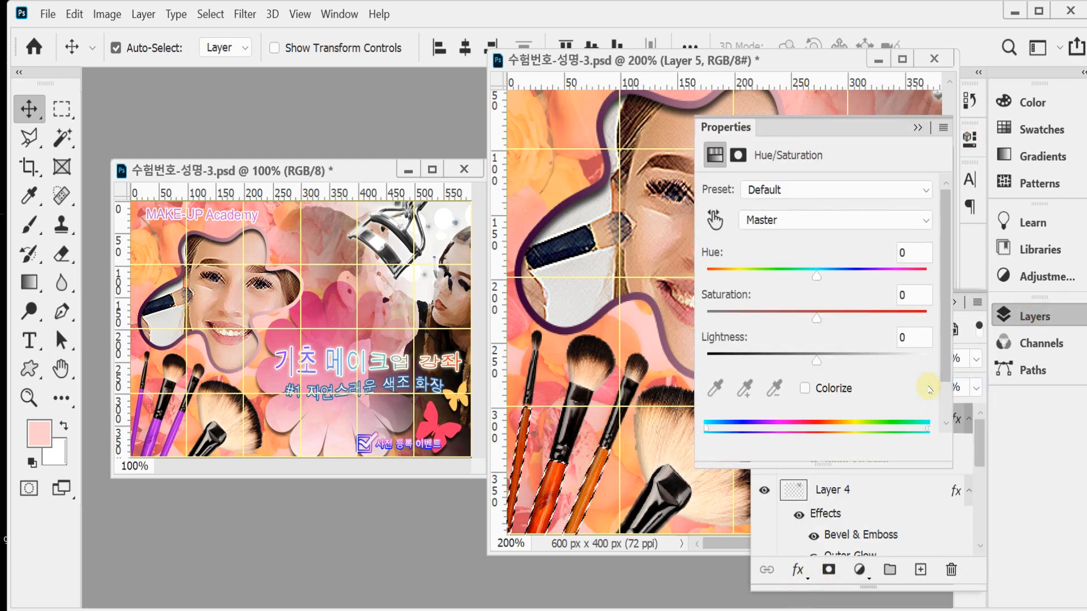
click(1016, 317)
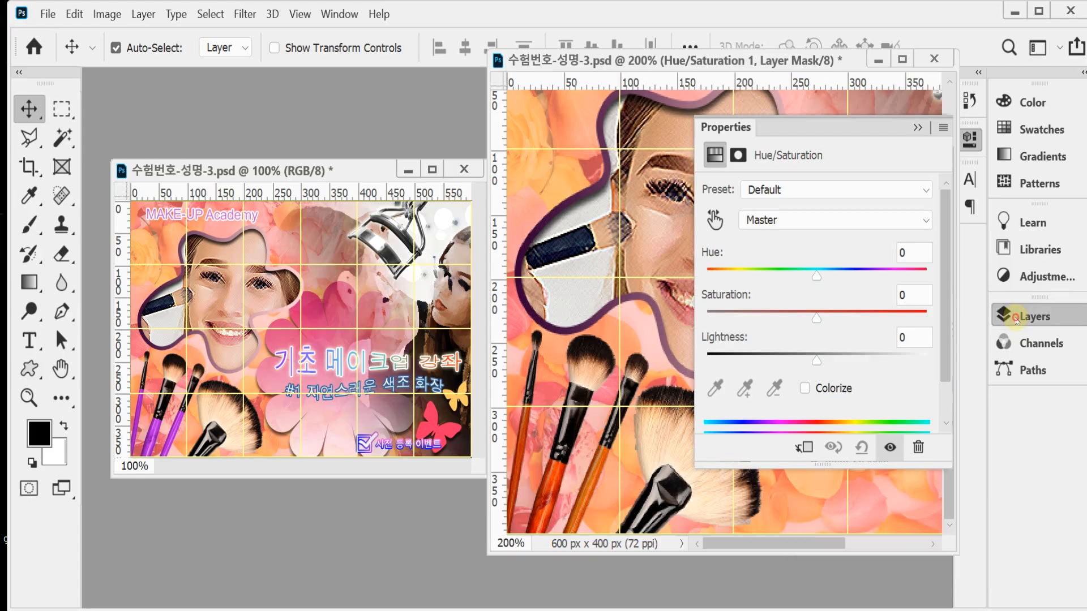
click(1018, 315)
click(969, 138)
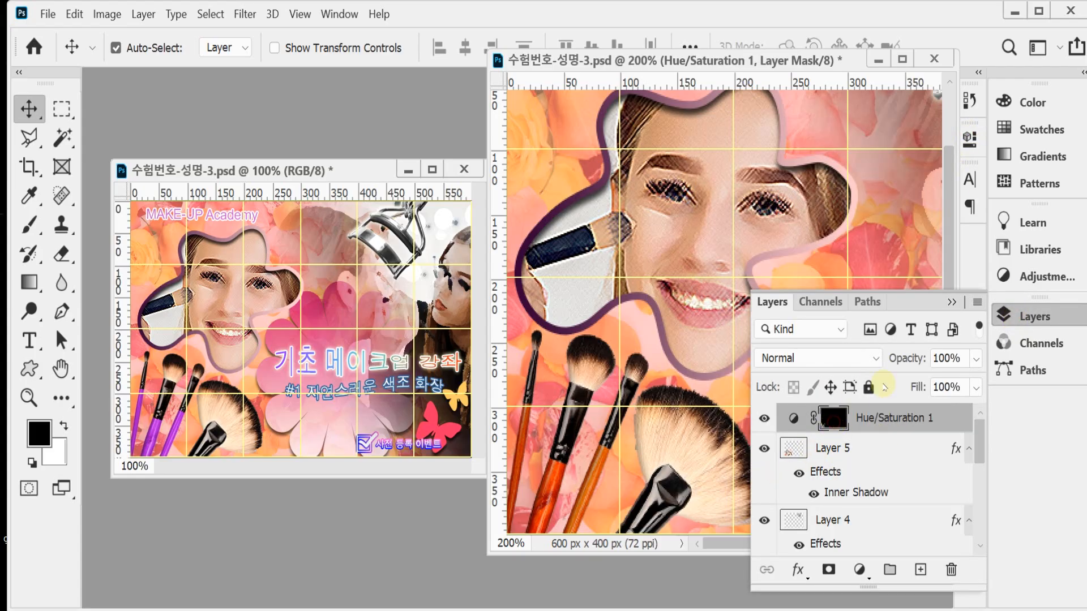
click(1006, 315)
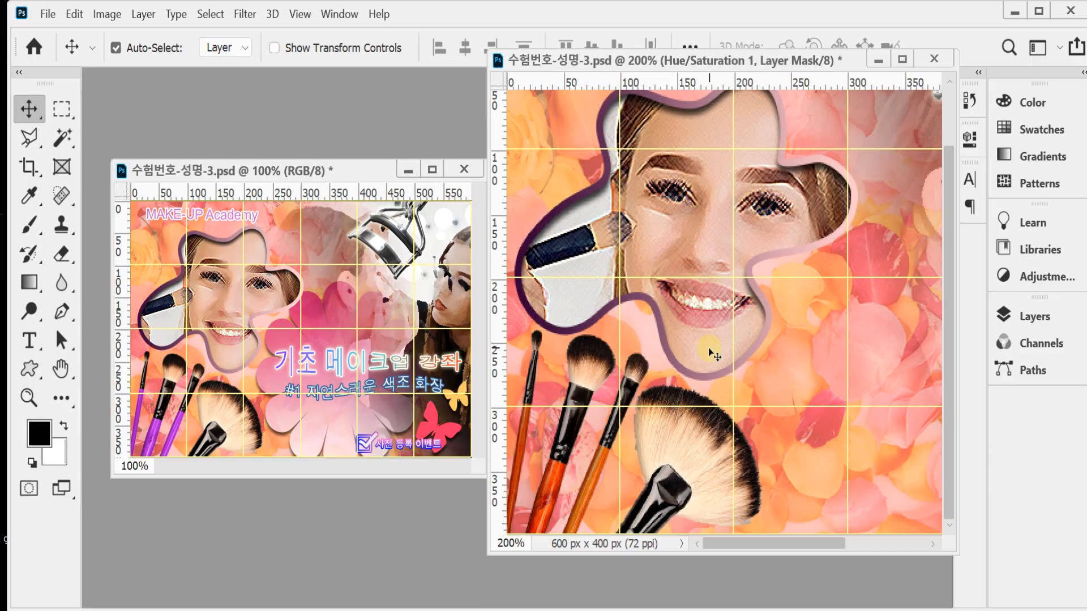
Step: Open the handles' Hue/Saturation adjustment from its layer, enable Colorize and set the hue to 290
key(Delete)
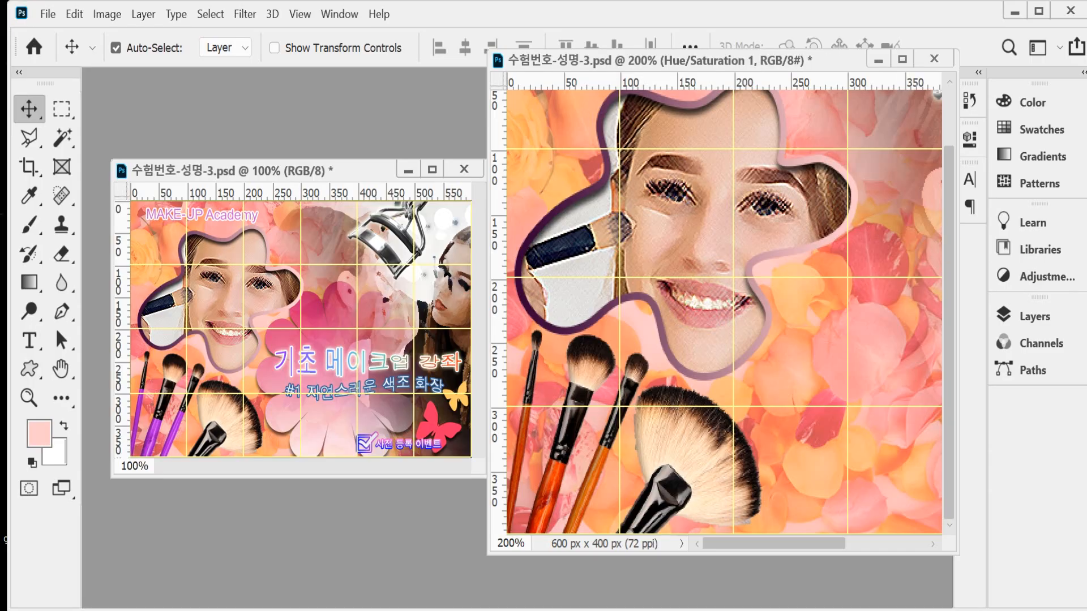
click(1013, 317)
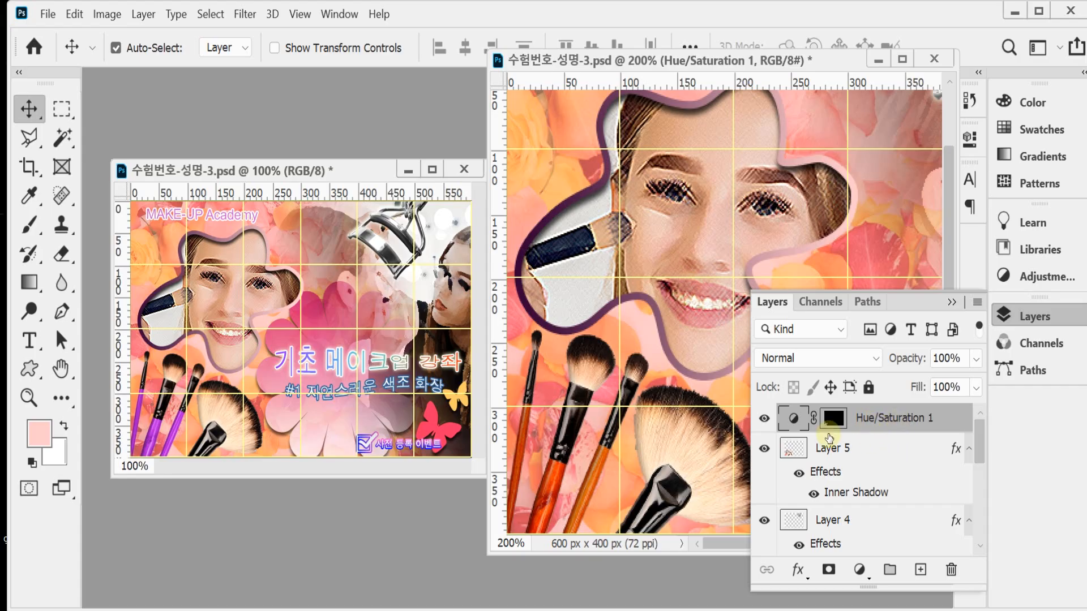
double_click(793, 418)
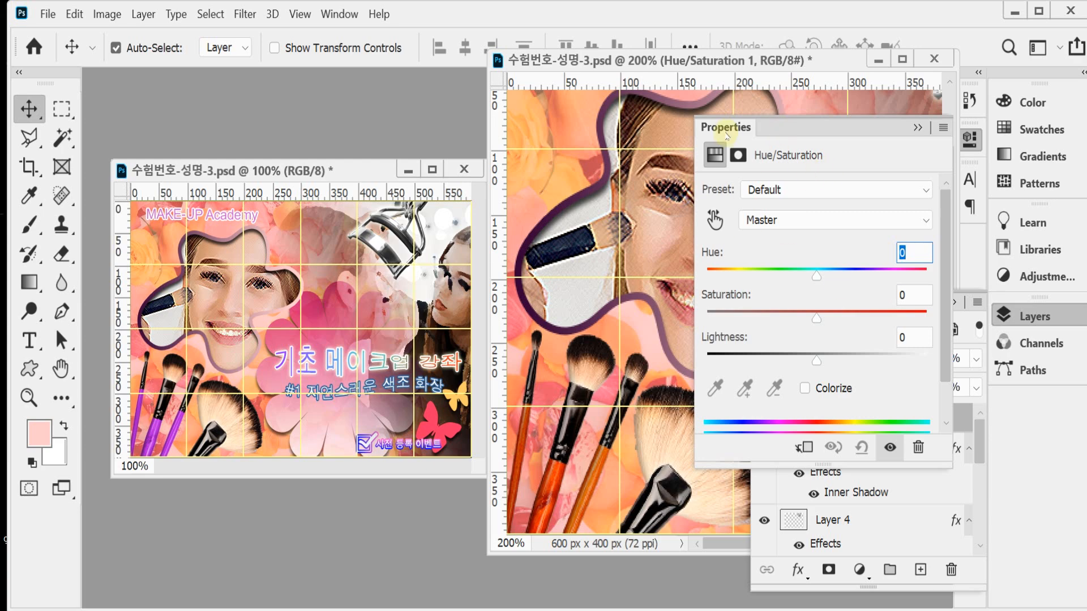
click(810, 395)
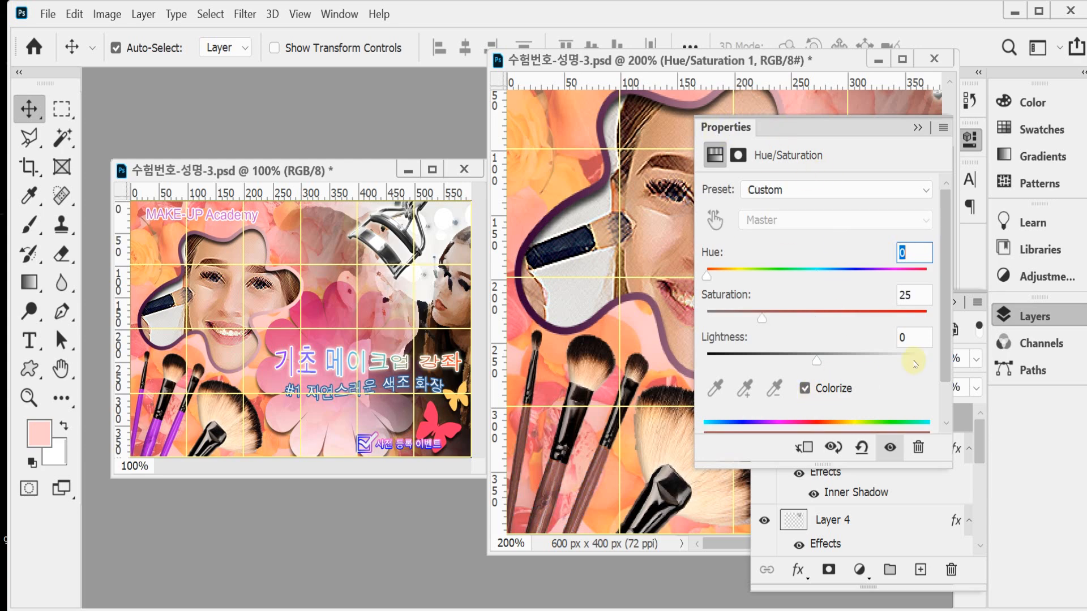
click(915, 253)
text(290)
key(Tab)
key(Tab)
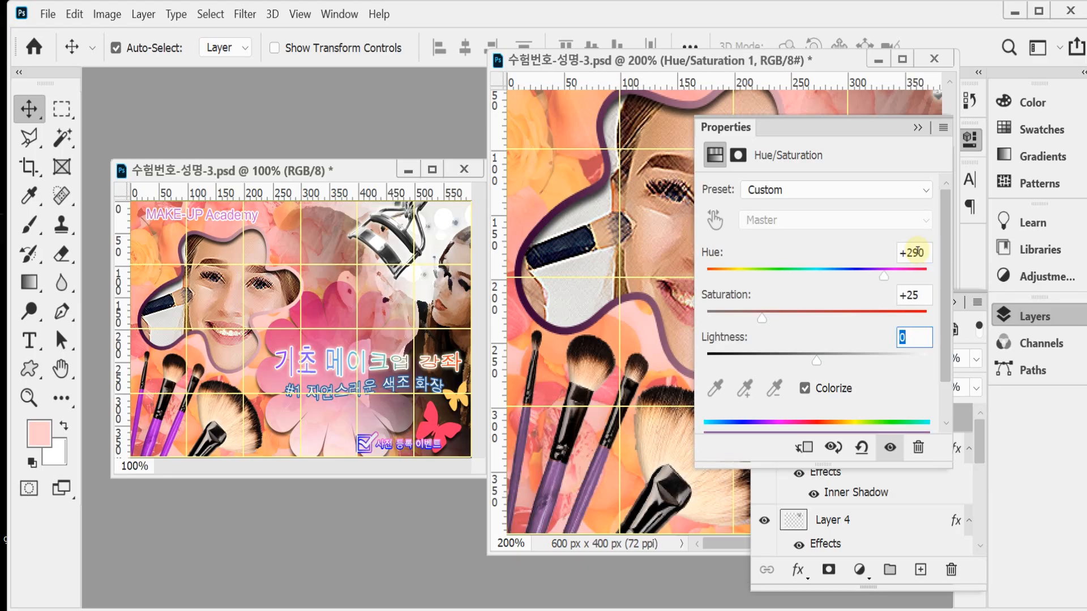
Step: Set the handles' Hue/Saturation adjustment to saturation 75 and lightness 10
text(75)
key(Tab)
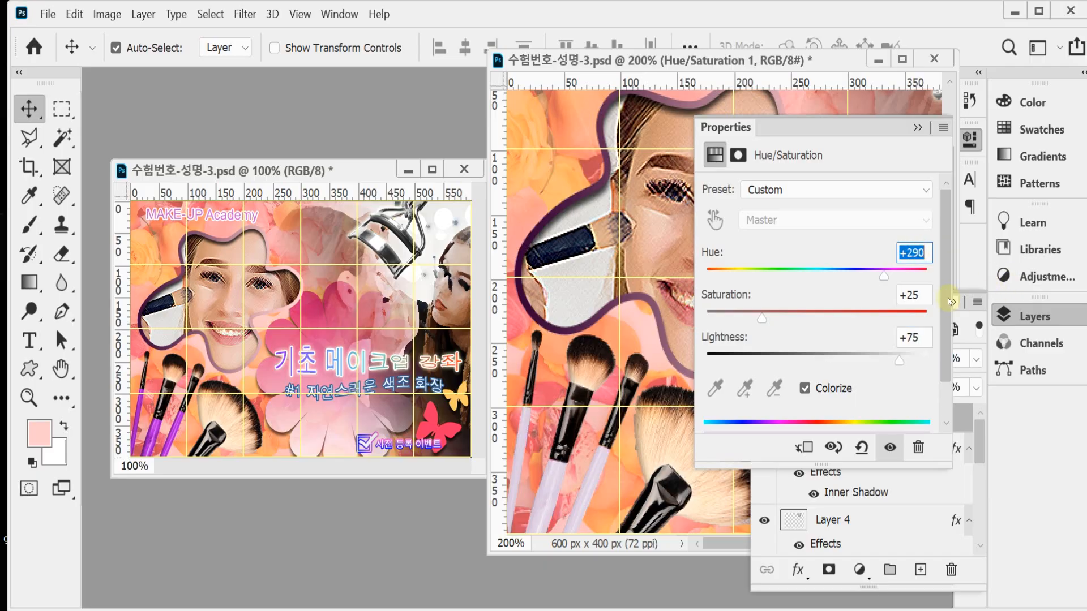
click(918, 297)
text(75)
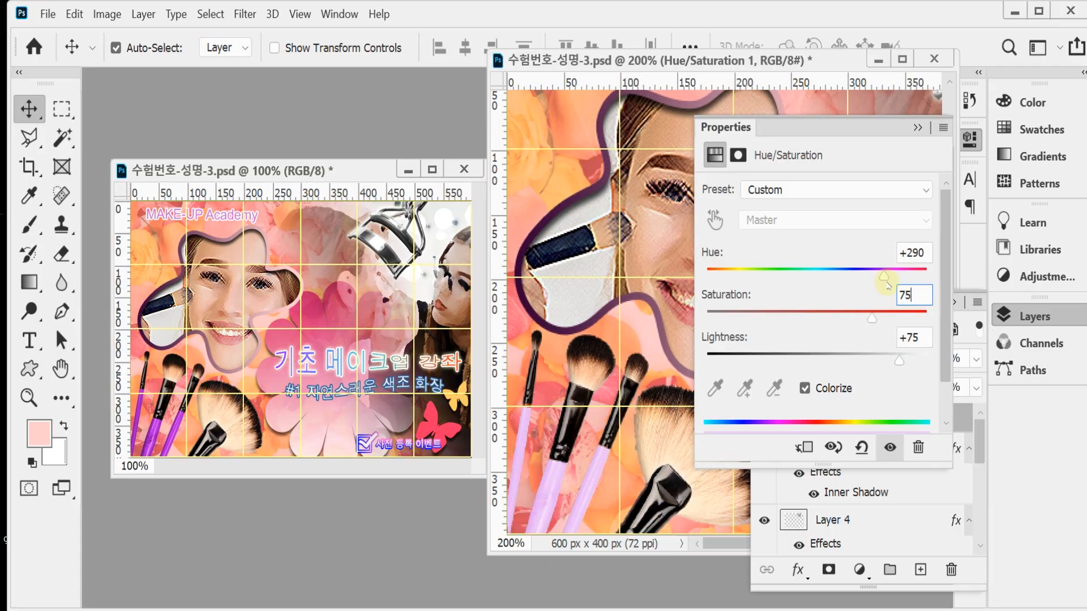
key(Tab)
text(10)
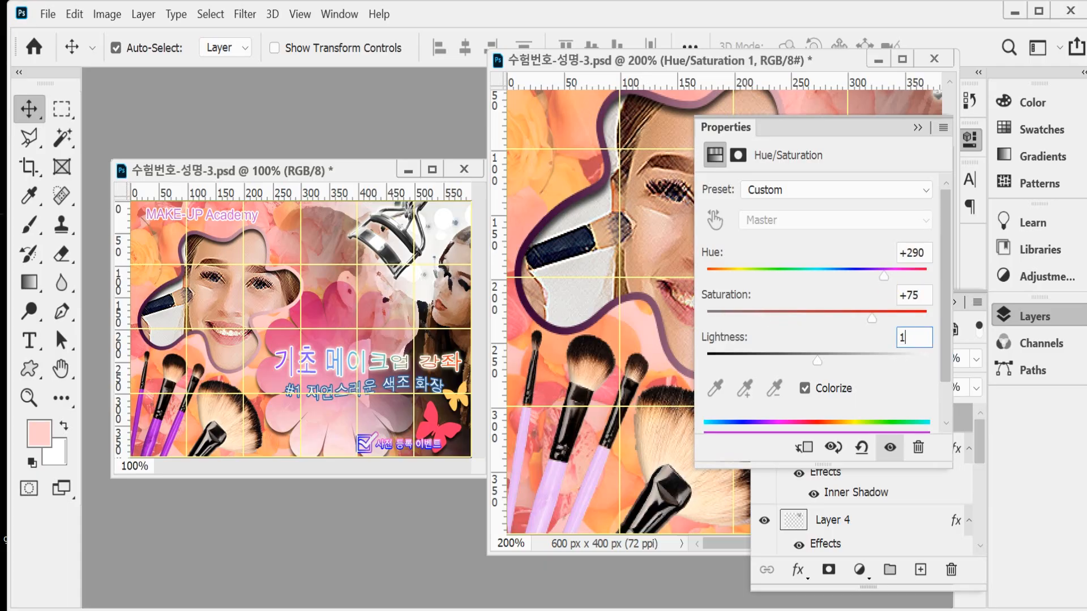
key(Tab)
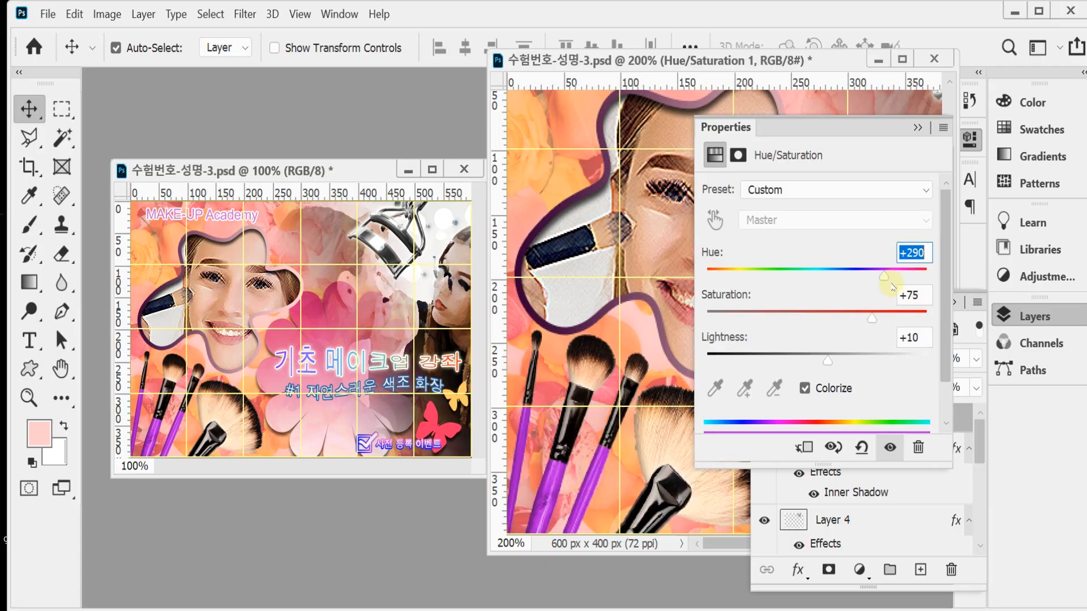
click(1038, 315)
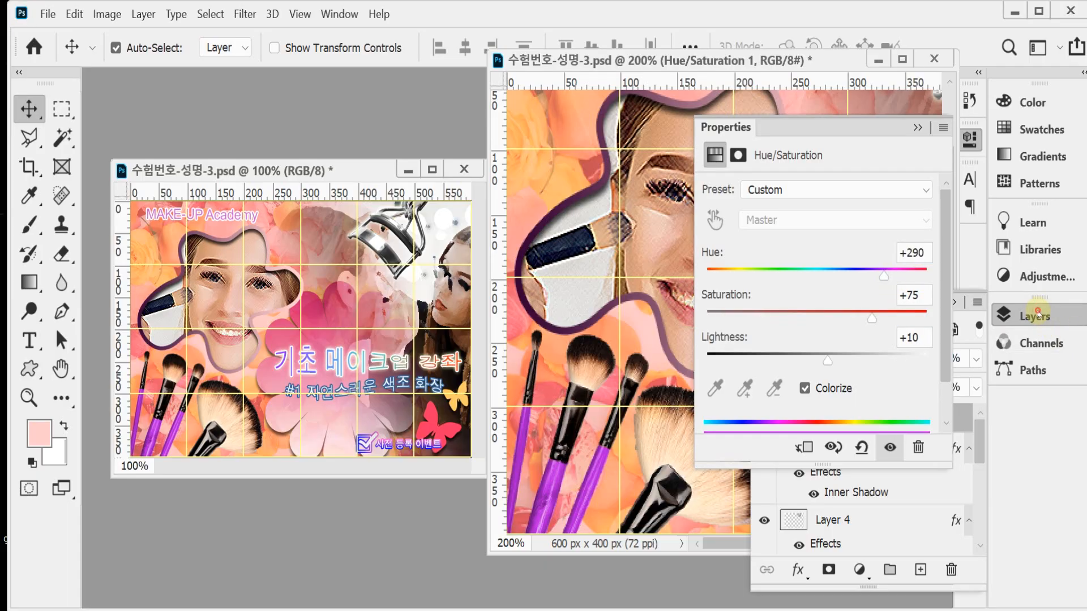
click(969, 143)
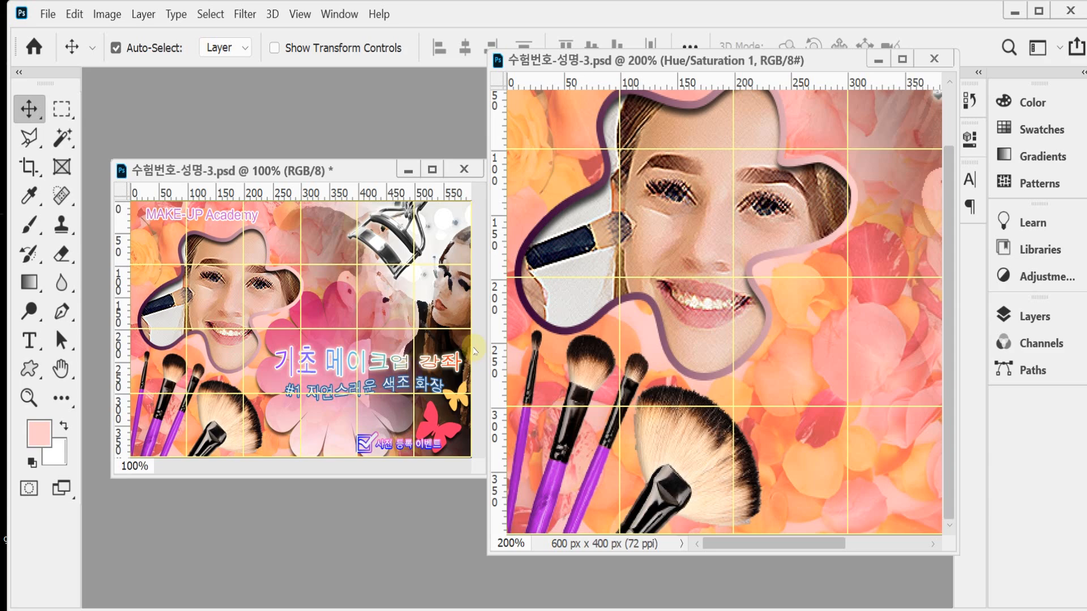
Step: Place the working document beside the reference and choose the Flower 6 custom shape from the Nature set
click(316, 435)
click(733, 354)
key(ctrl+minus)
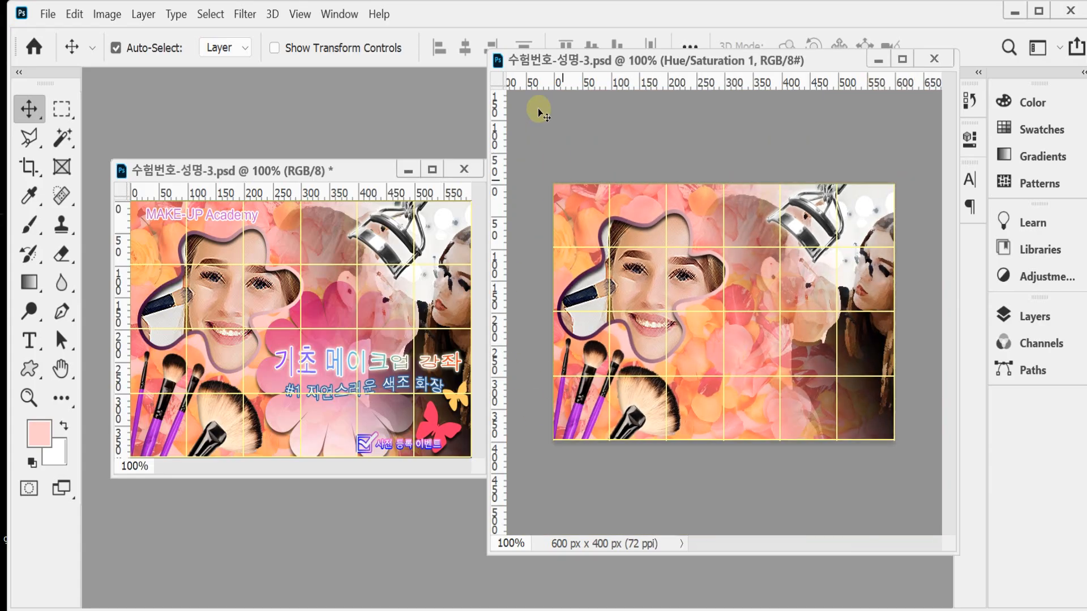
drag(552, 57, 556, 137)
drag(29, 369, 120, 456)
click(116, 474)
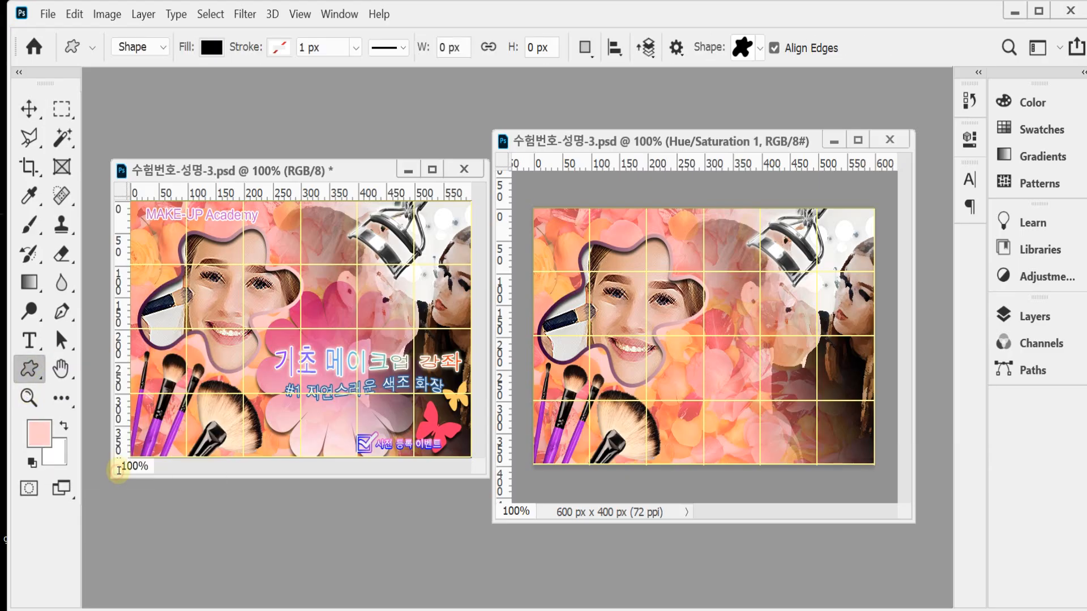
click(760, 49)
click(661, 274)
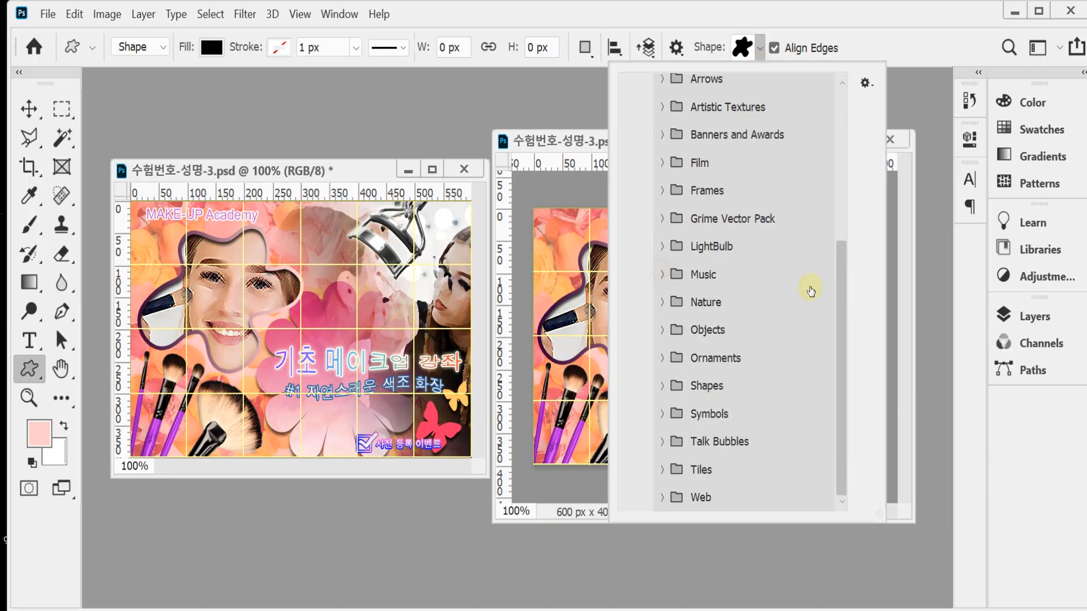
scroll(812, 284, up, 1)
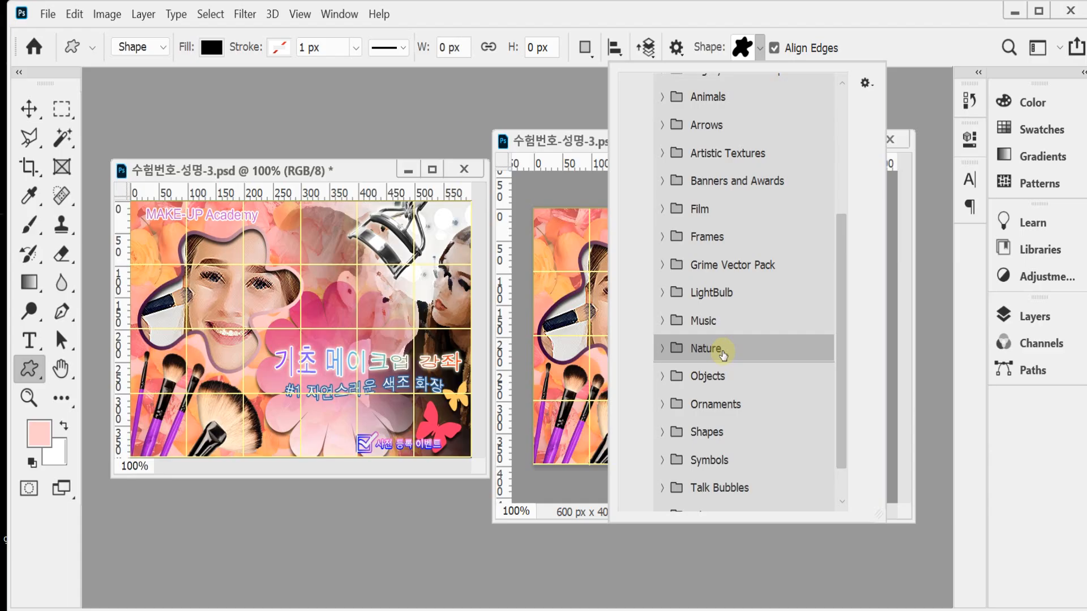
click(660, 349)
scroll(766, 373, down, 2)
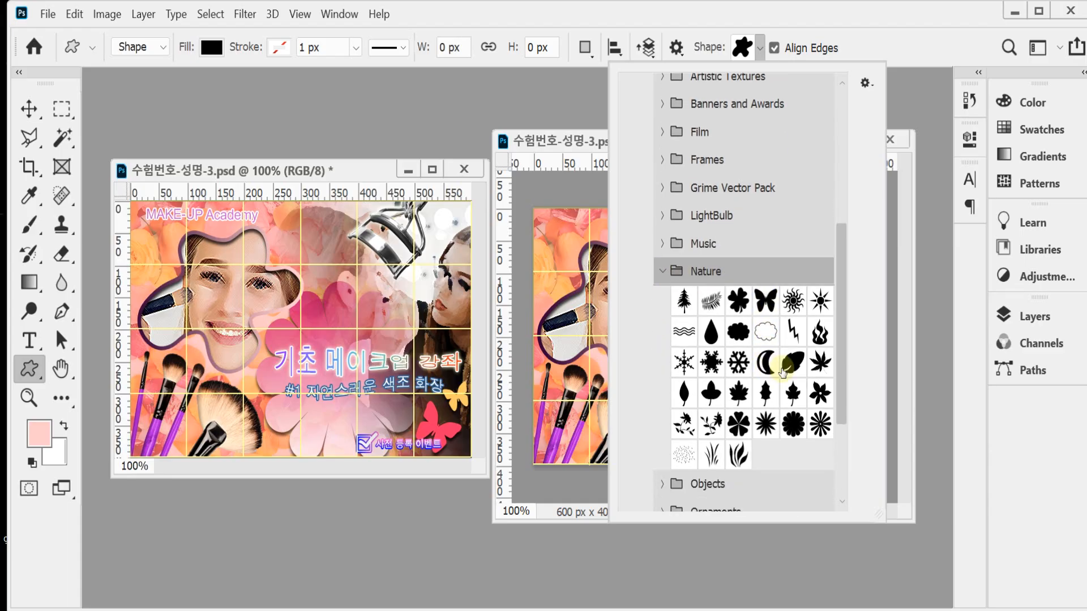
click(712, 31)
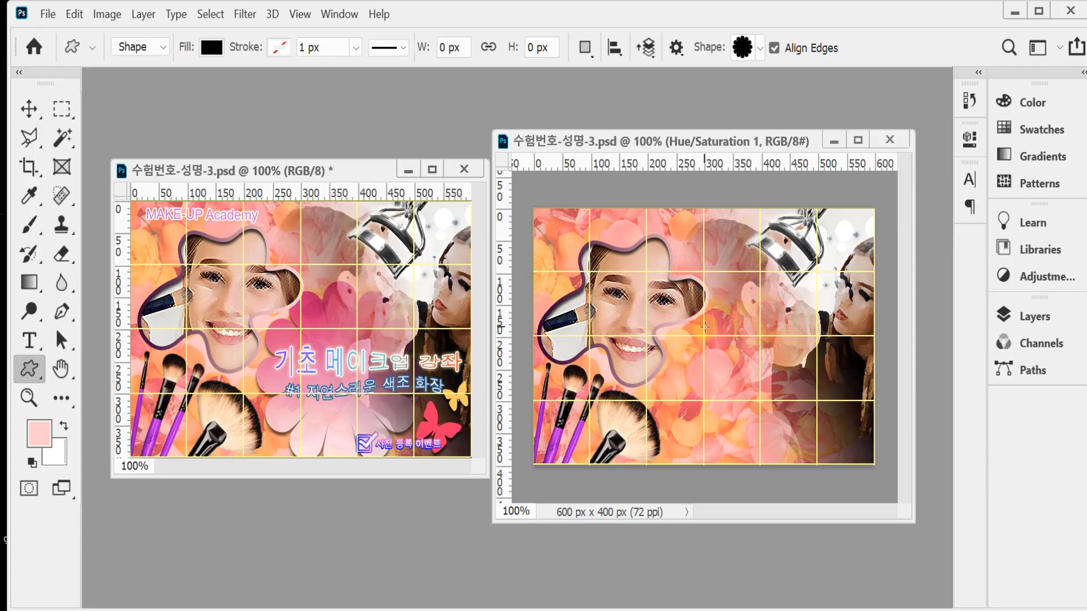
Step: Draw a Flower 6 shape about 309 px wide and high over the poster's lower centre-right, then shift it slightly down and right
drag(668, 283, 847, 476)
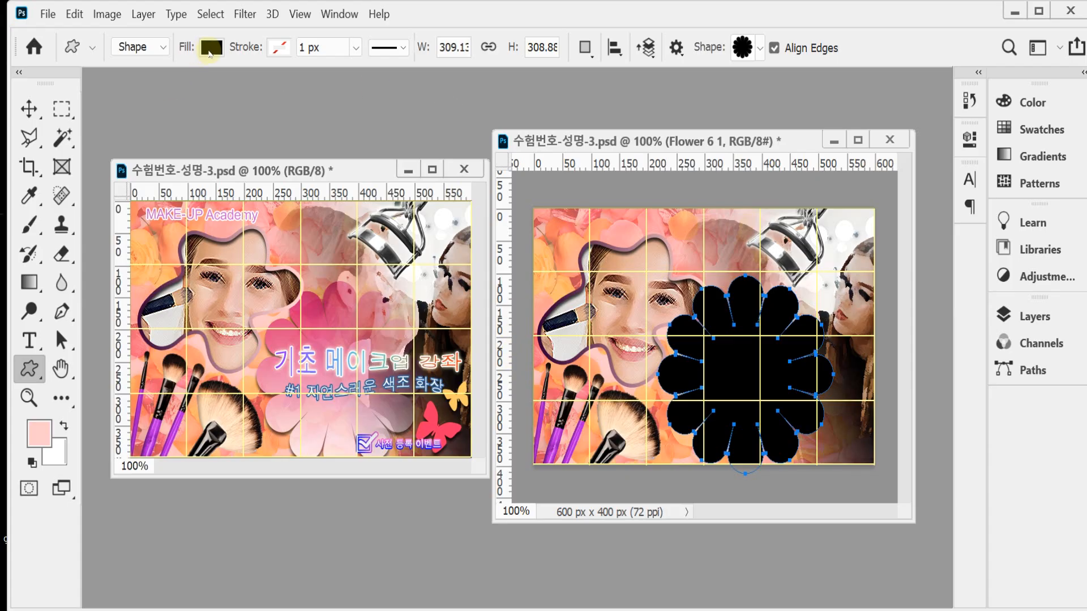
drag(751, 381, 759, 387)
click(744, 380)
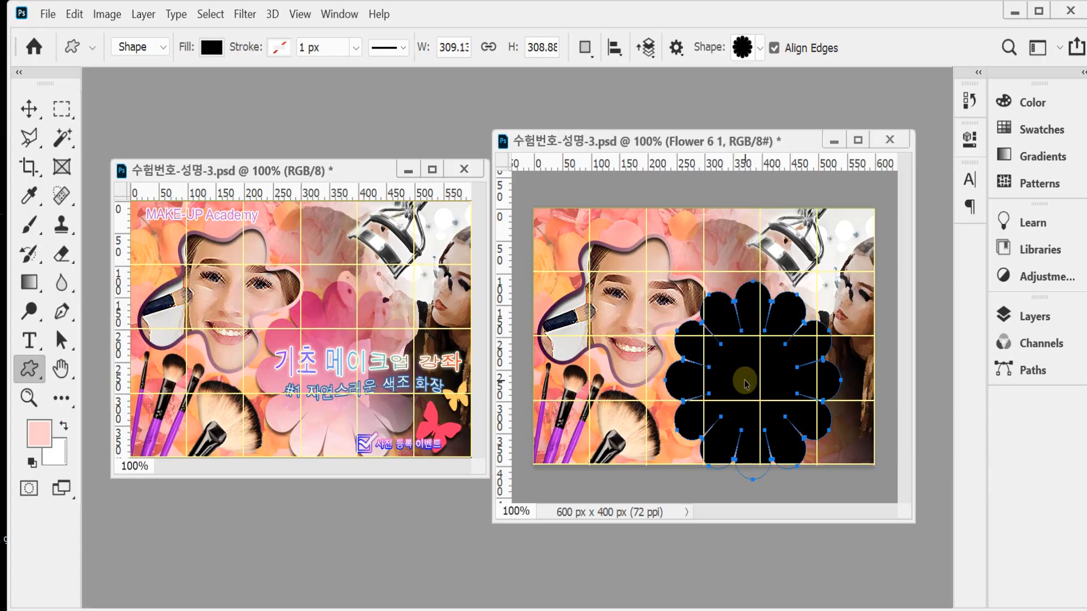
Step: Add a Gradient Overlay to the flower layer and set the gradient's first colour stop to #c06
click(1028, 316)
click(798, 570)
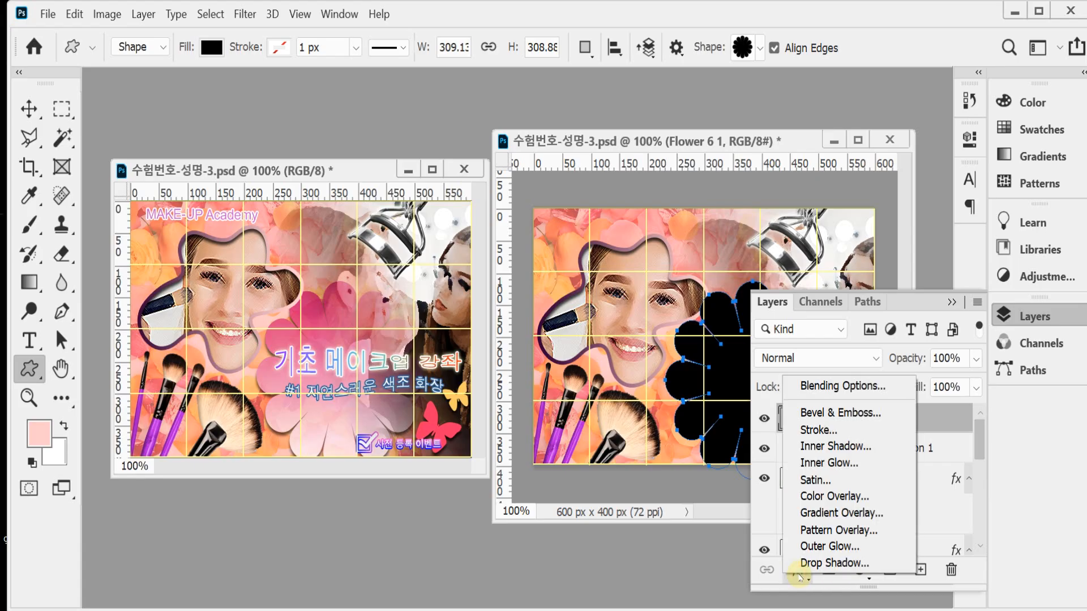
click(842, 513)
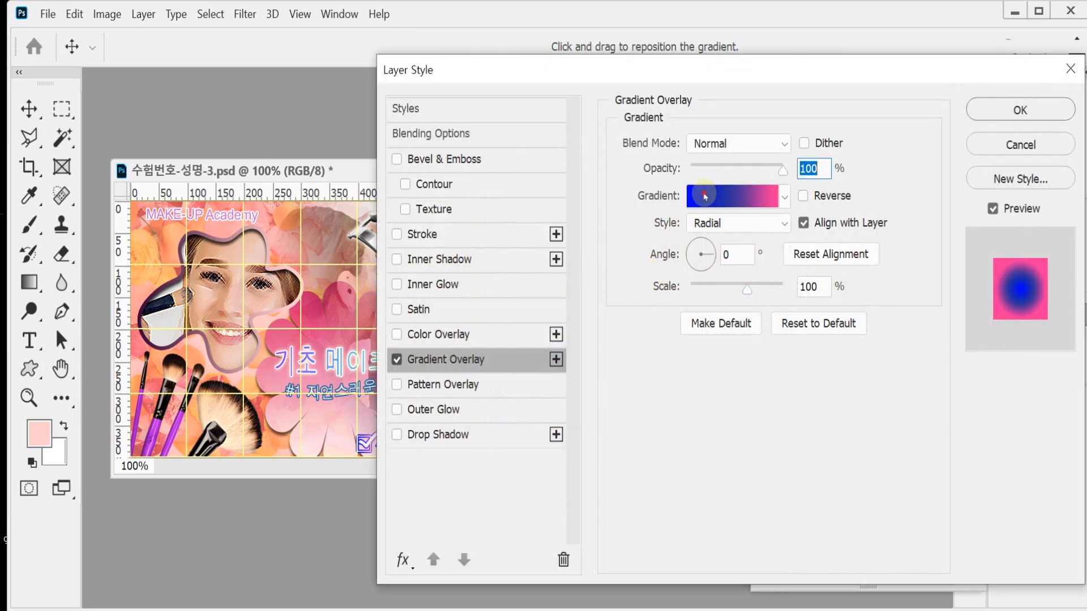
click(705, 190)
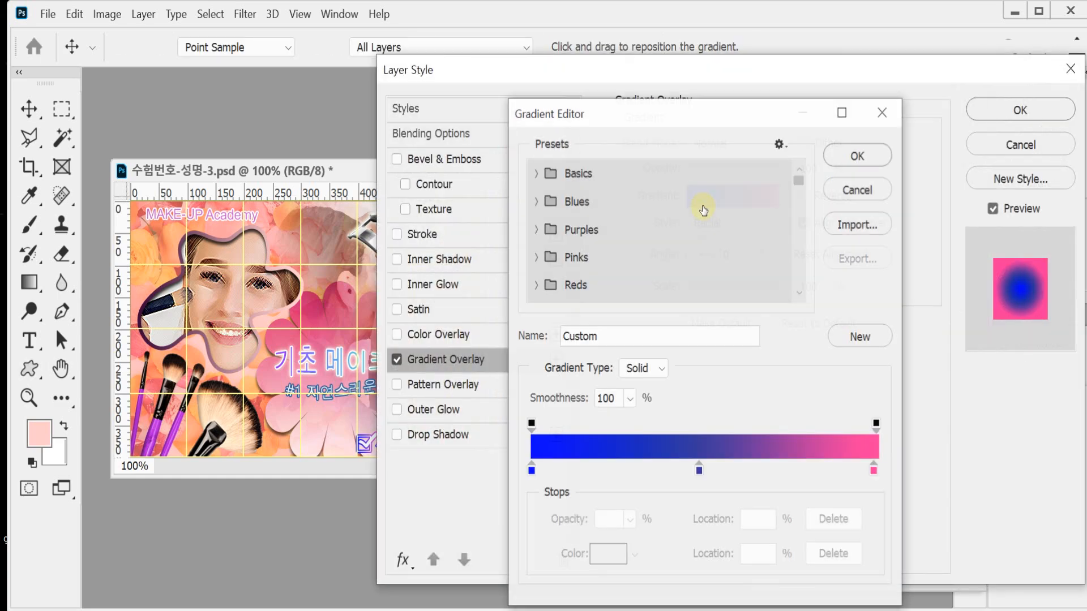
click(532, 471)
double_click(532, 470)
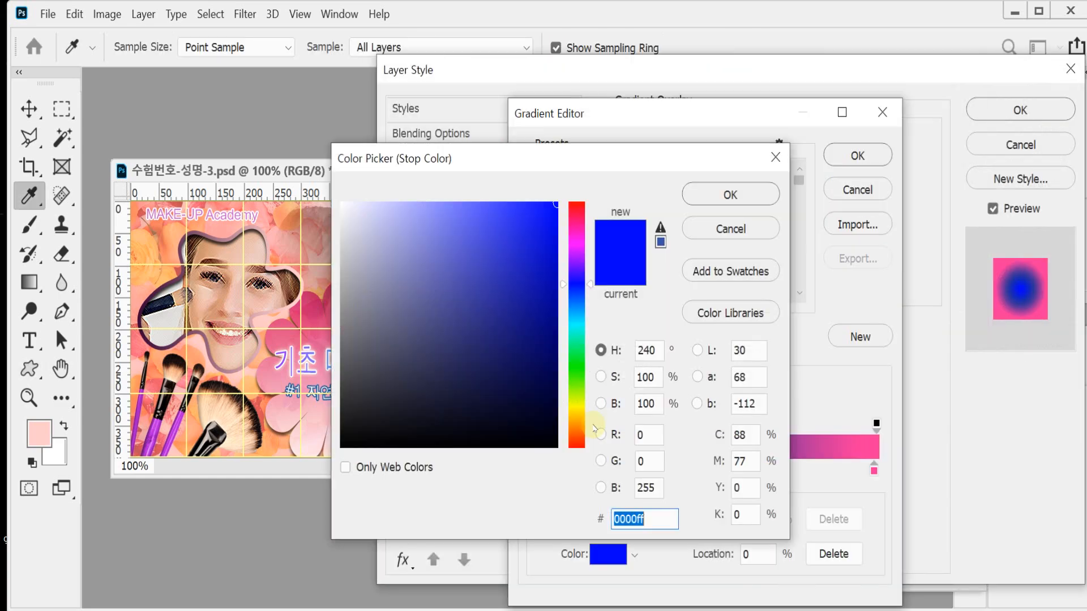
text(c06)
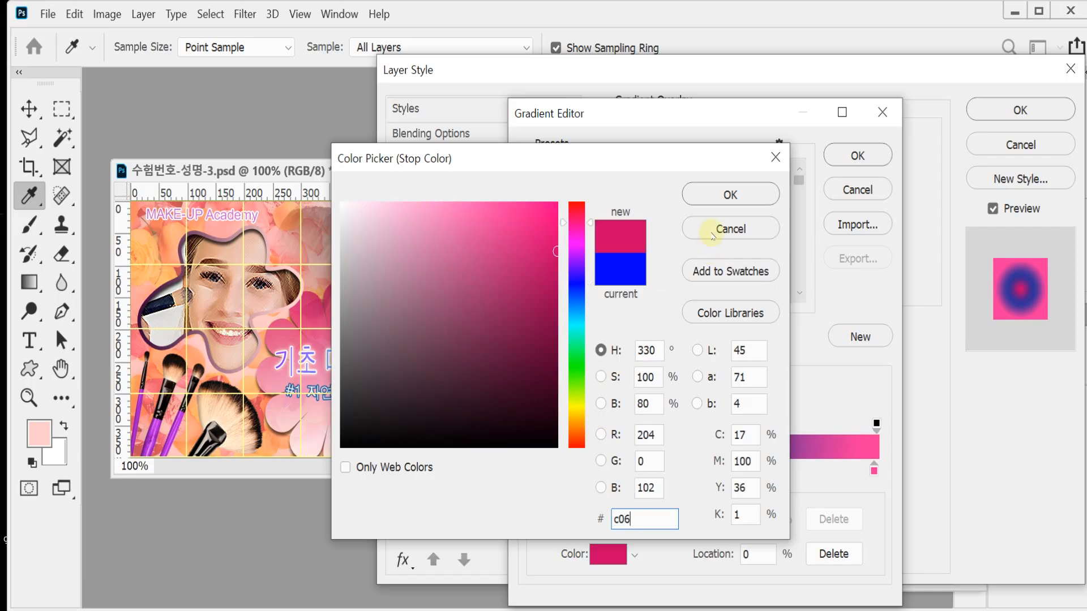
click(693, 194)
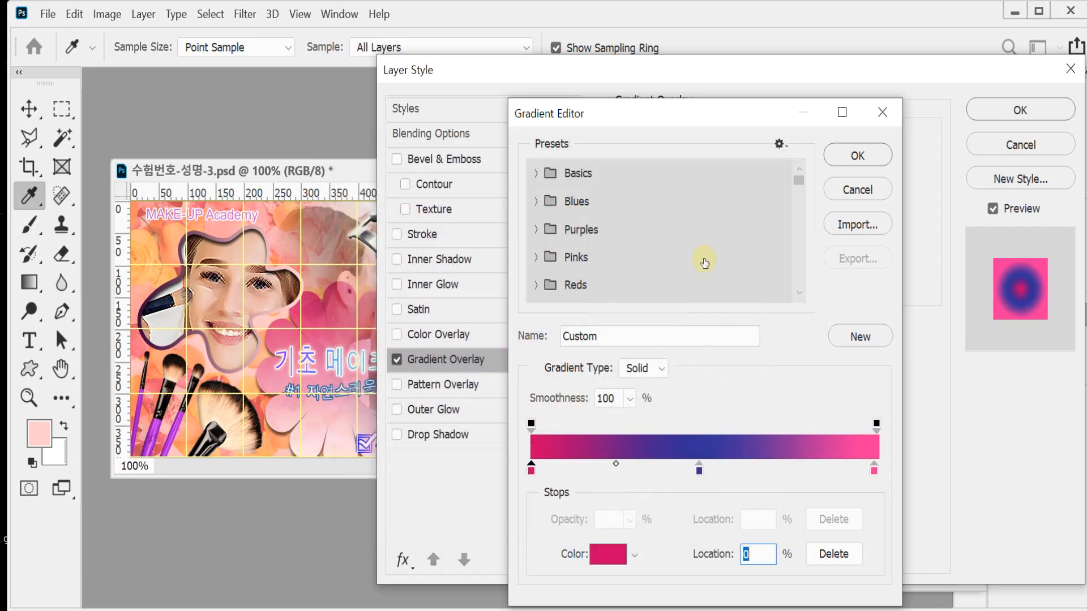
Step: Set the gradient's last colour stop to white (ffffff) and remove the blue middle stop
click(873, 475)
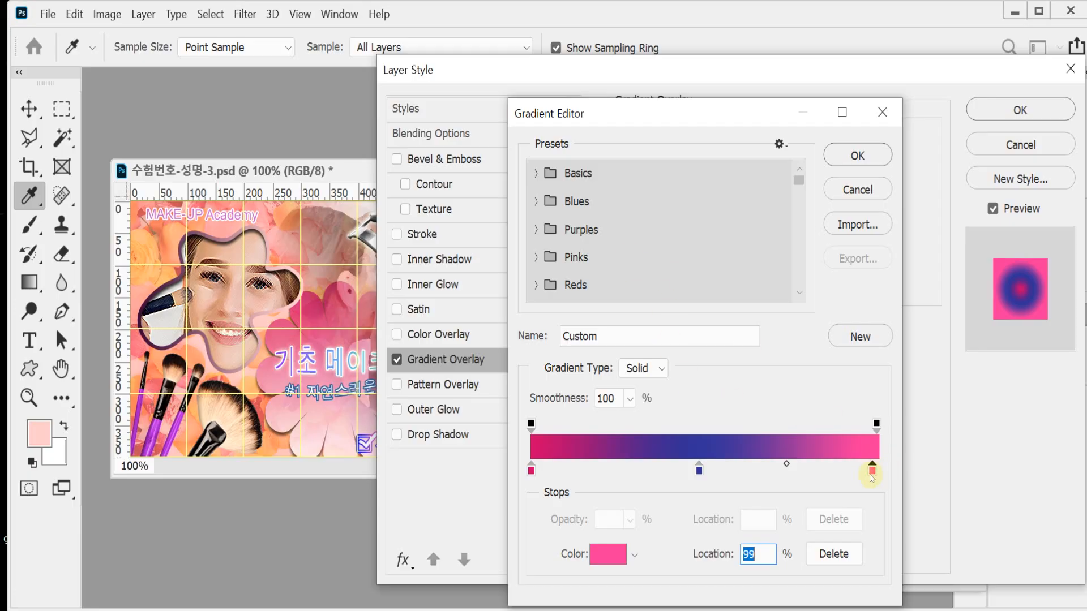
double_click(873, 473)
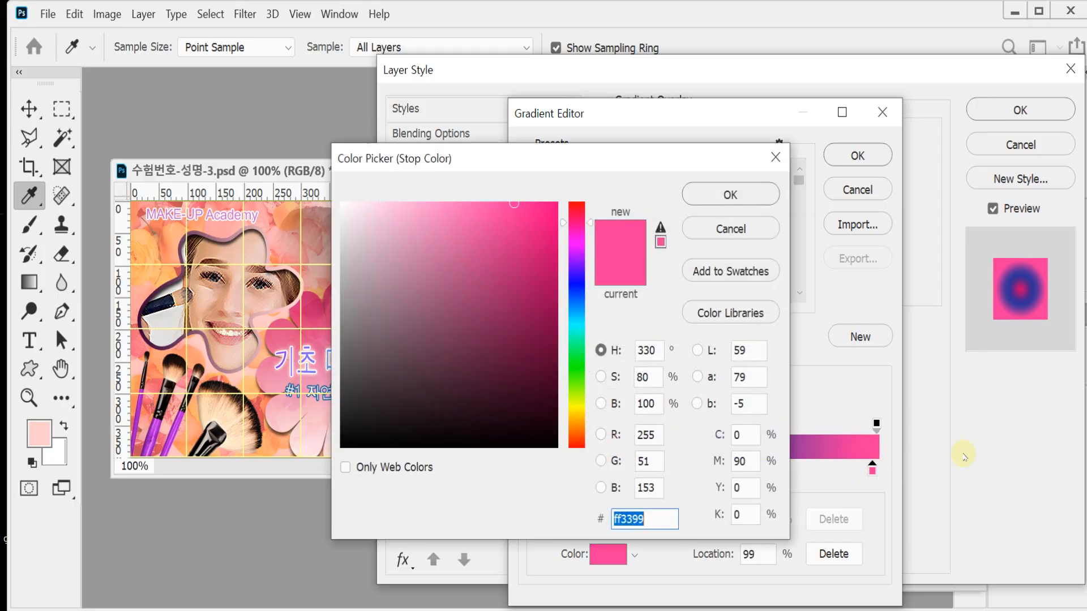
click(340, 203)
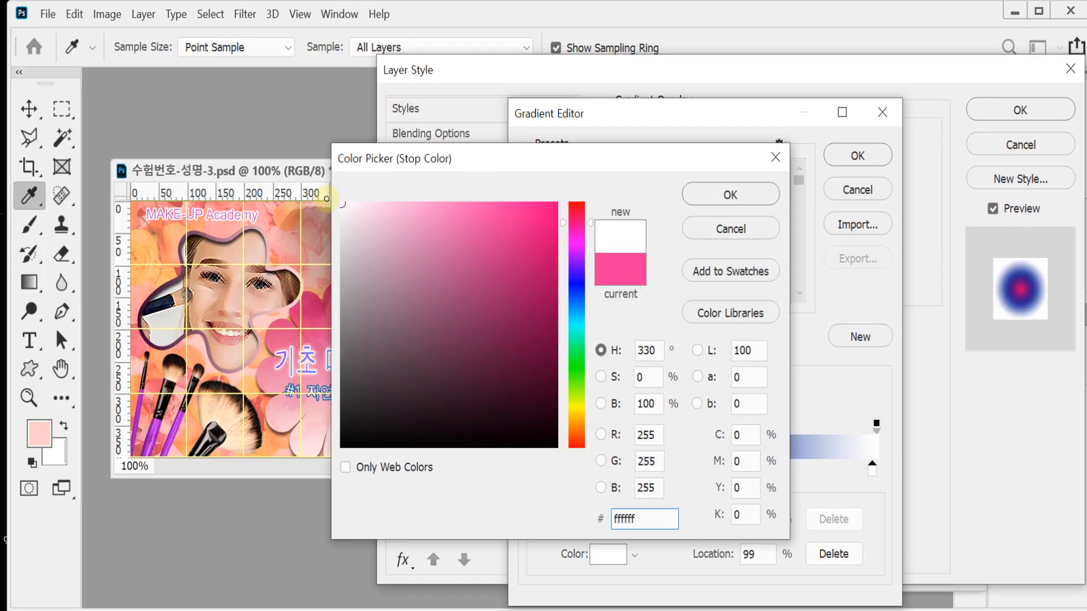
click(343, 204)
drag(345, 204, 335, 197)
click(731, 195)
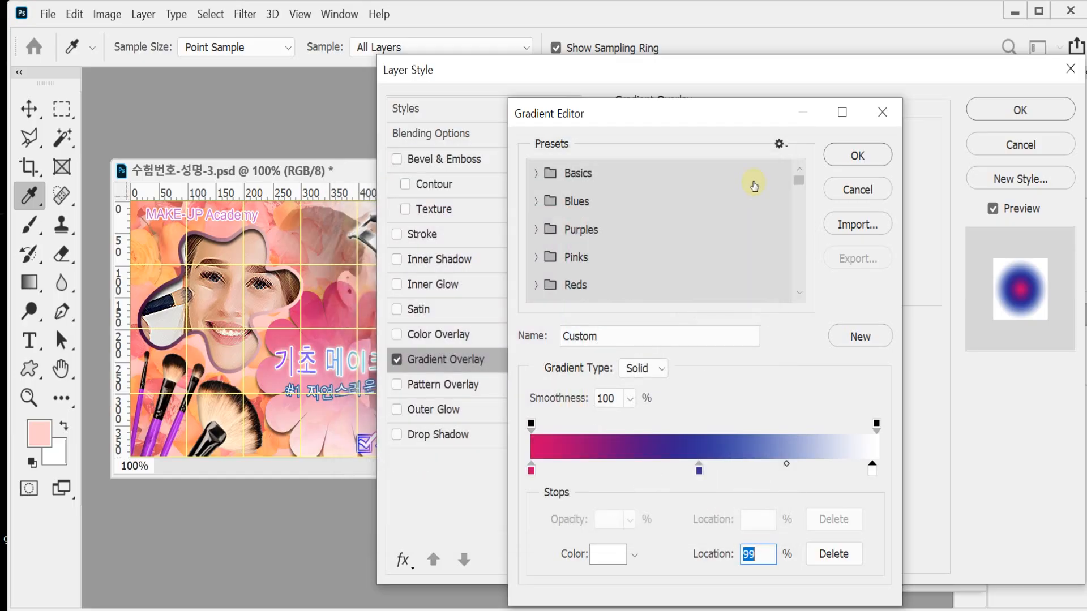
drag(700, 470, 699, 499)
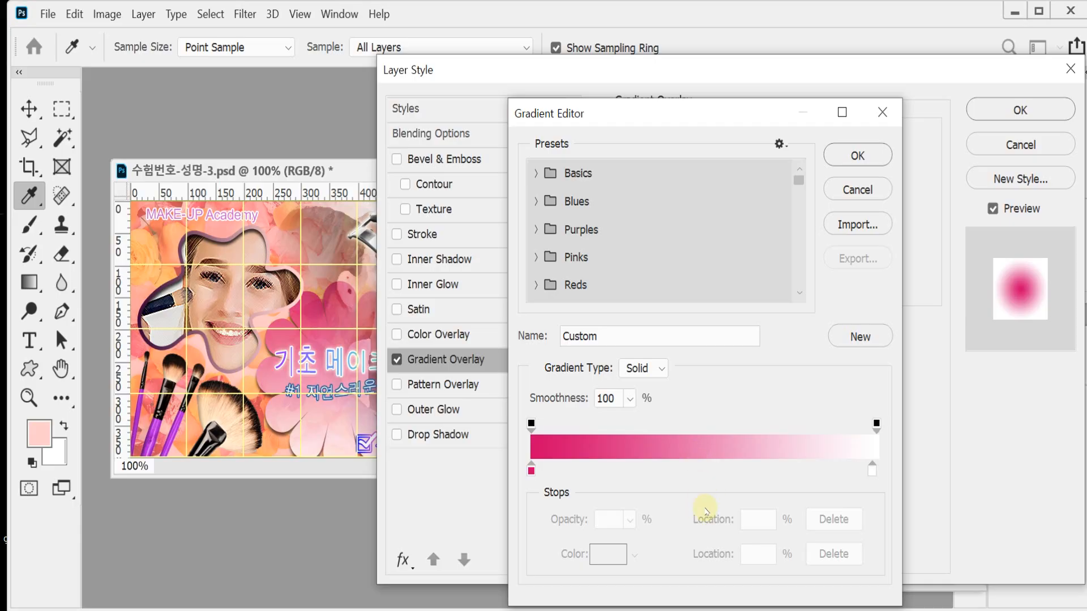
Step: Accept the edited gradient and set the flower's Gradient Overlay to the Linear style at an angle of -90°
click(858, 156)
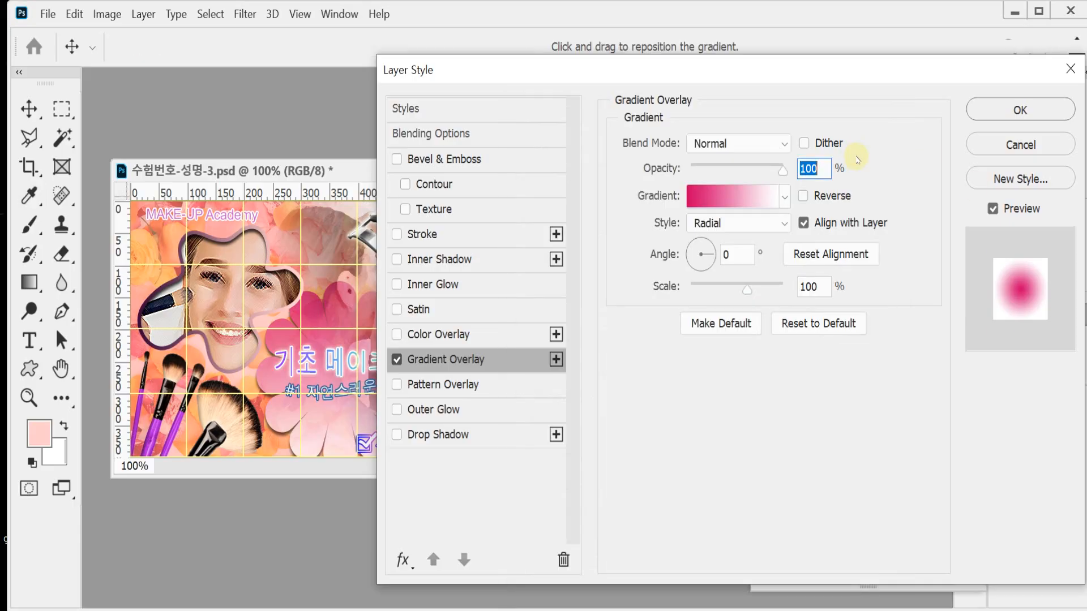
click(743, 257)
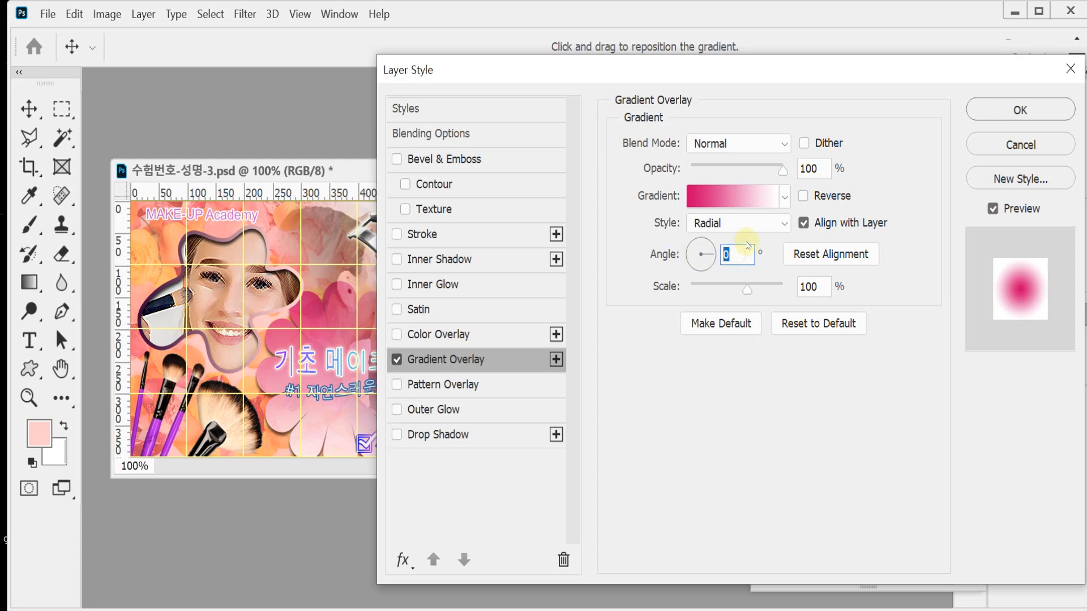
click(736, 223)
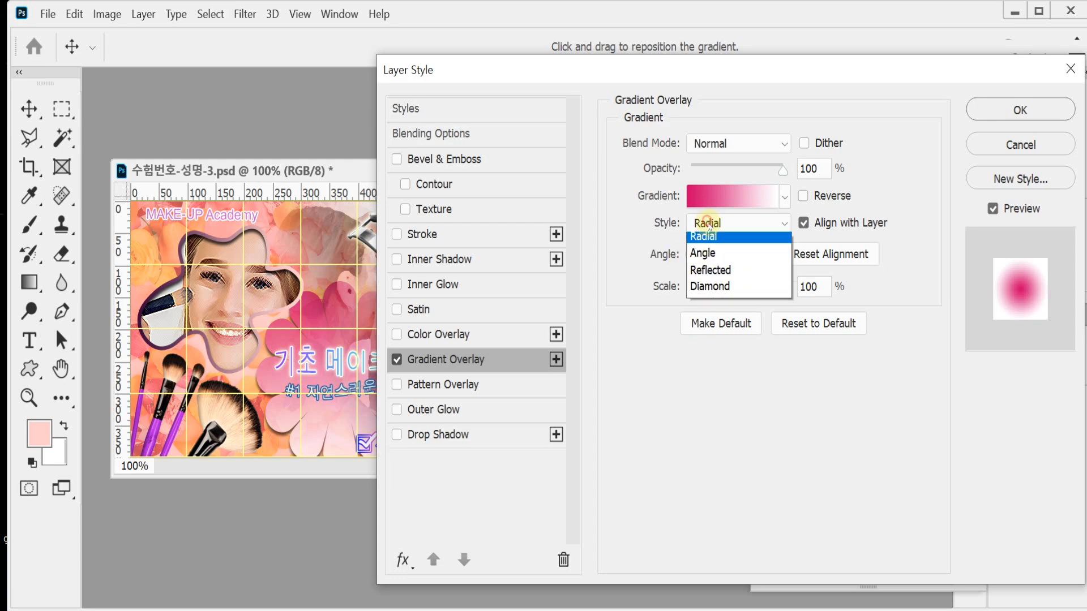
click(724, 243)
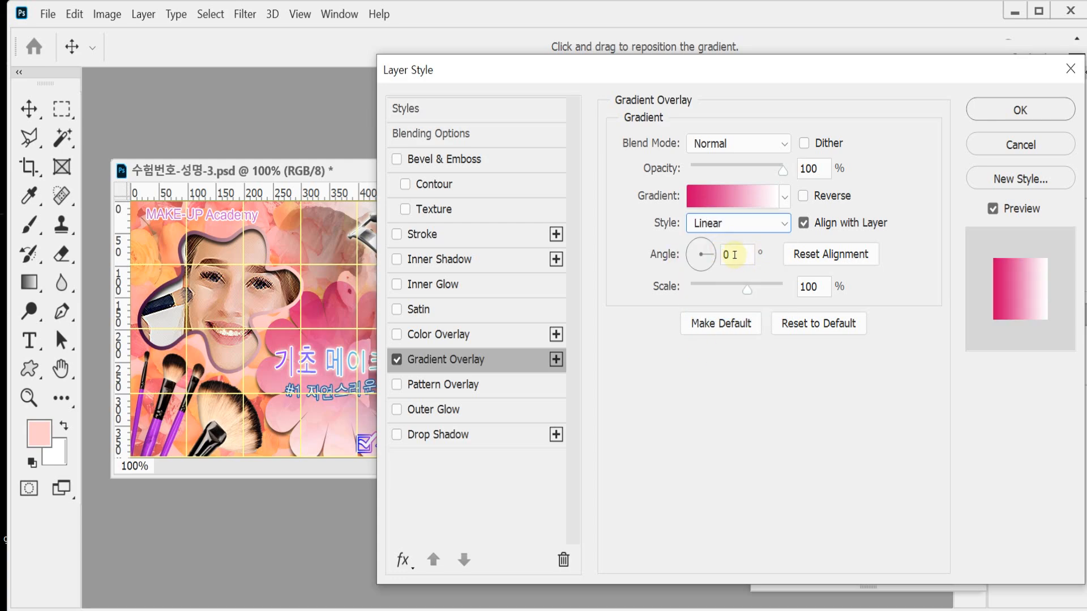
click(735, 254)
text(-90)
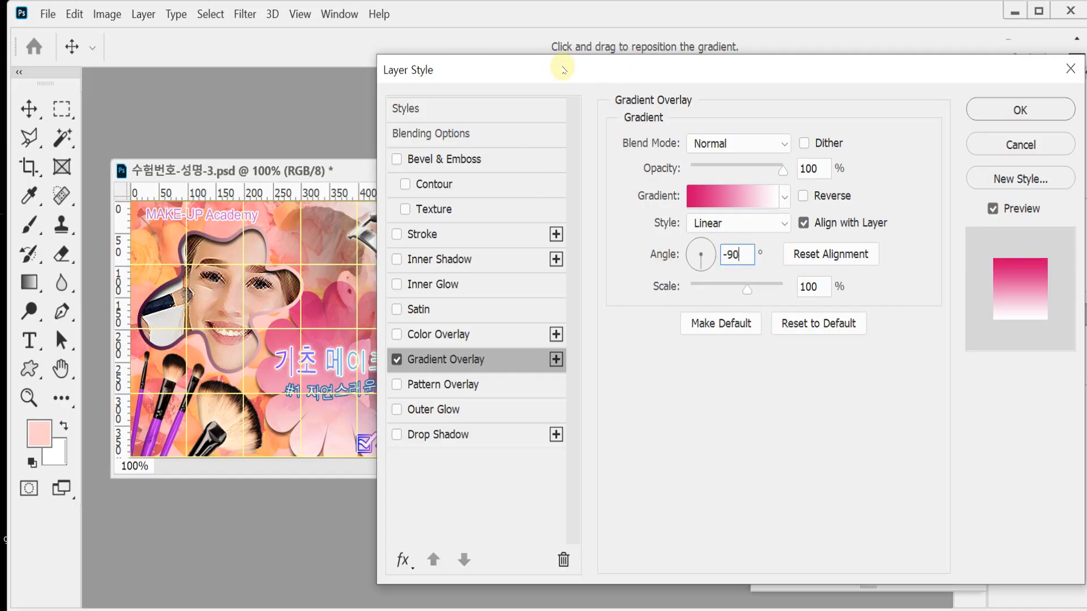
Step: Add a Drop Shadow to the flower layer with its default settings and apply the layer style
drag(557, 66, 950, 111)
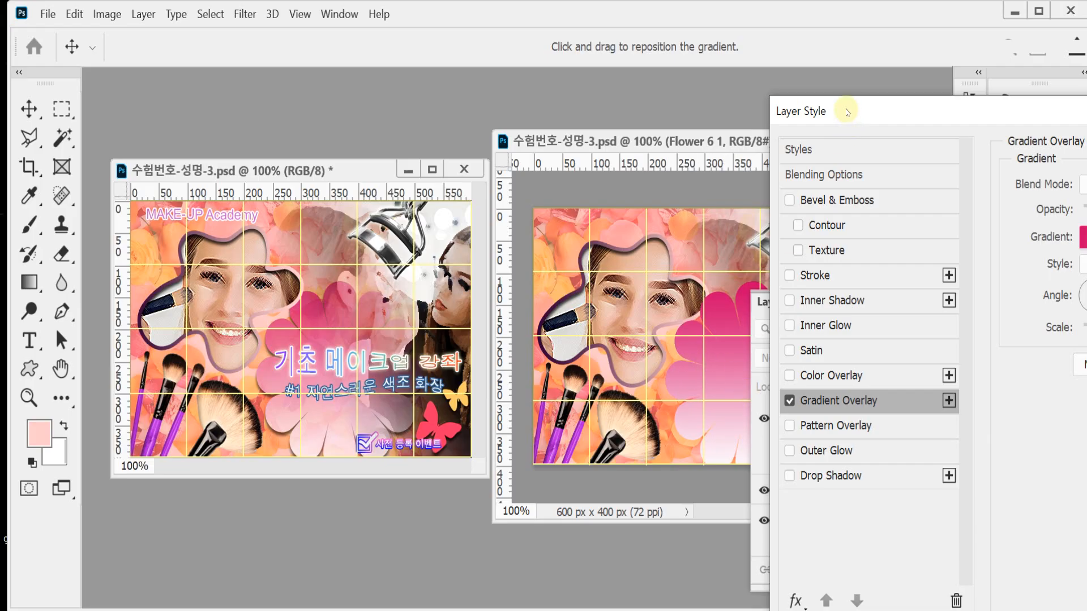
drag(847, 111, 617, 62)
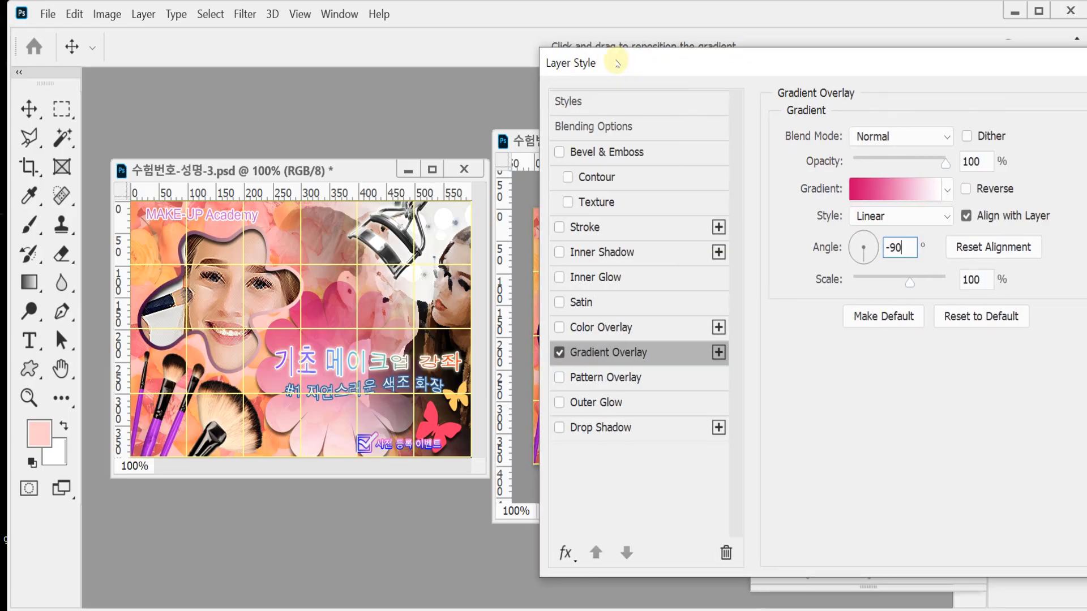
click(629, 433)
drag(755, 67, 681, 69)
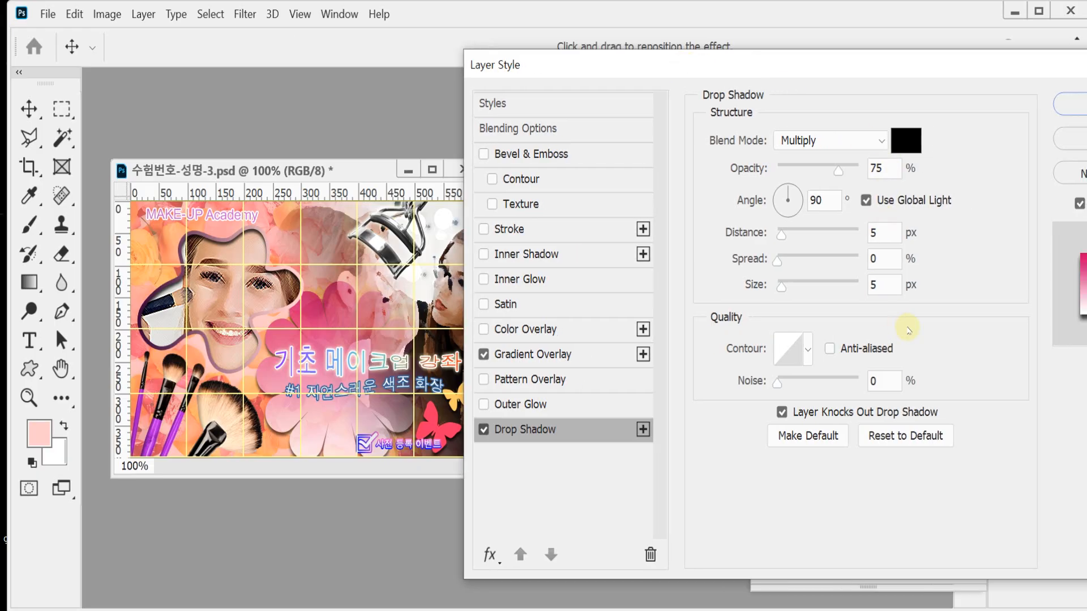
key(Return)
click(1035, 317)
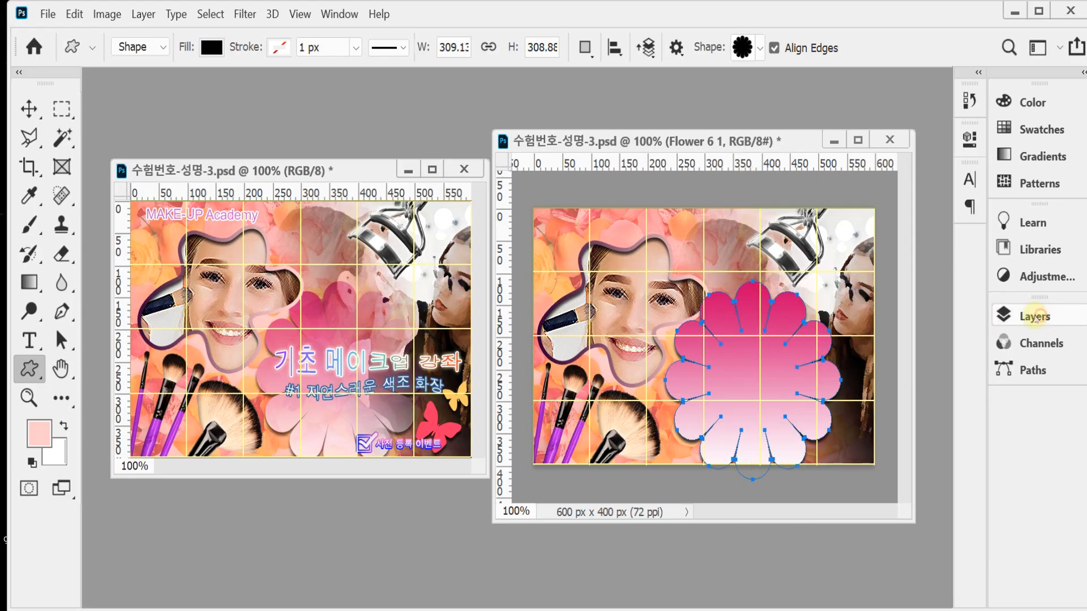
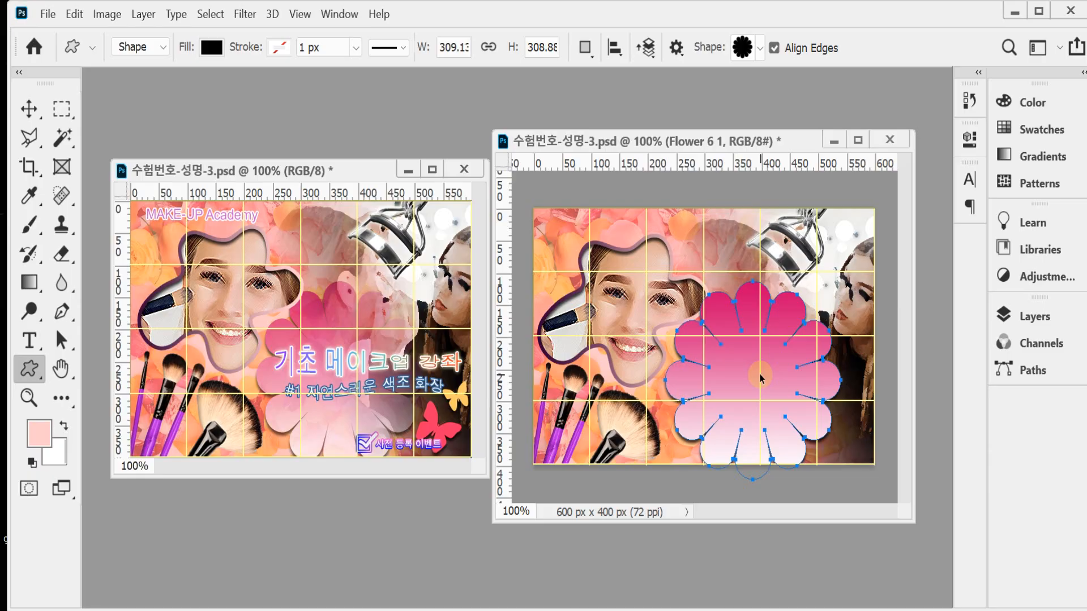
Step: Temporarily hide and restore the flower to compare the poster with and without it
key(0)
key(0)
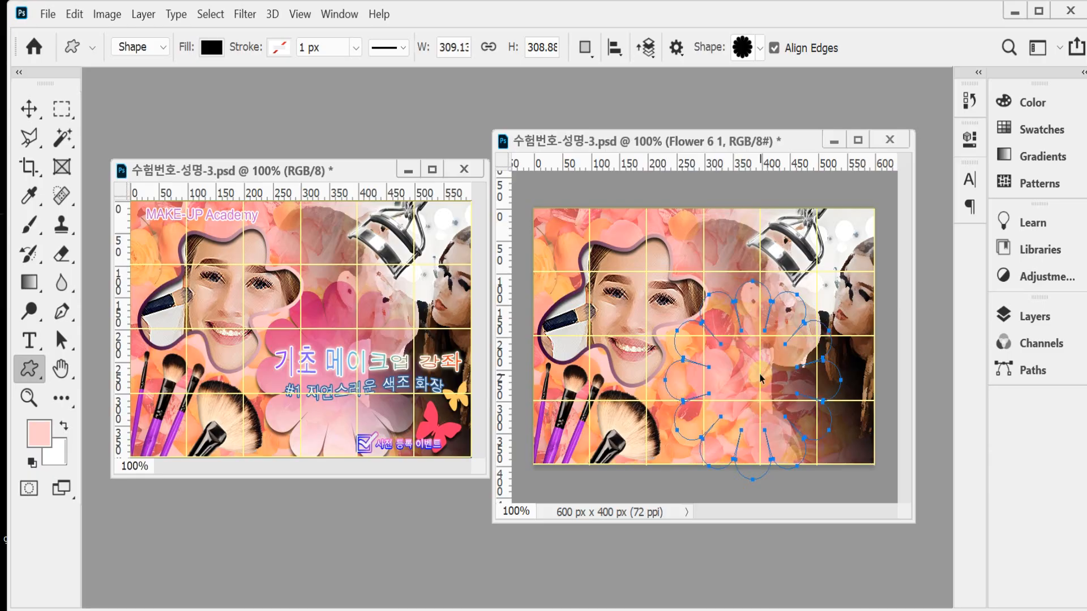
key(0)
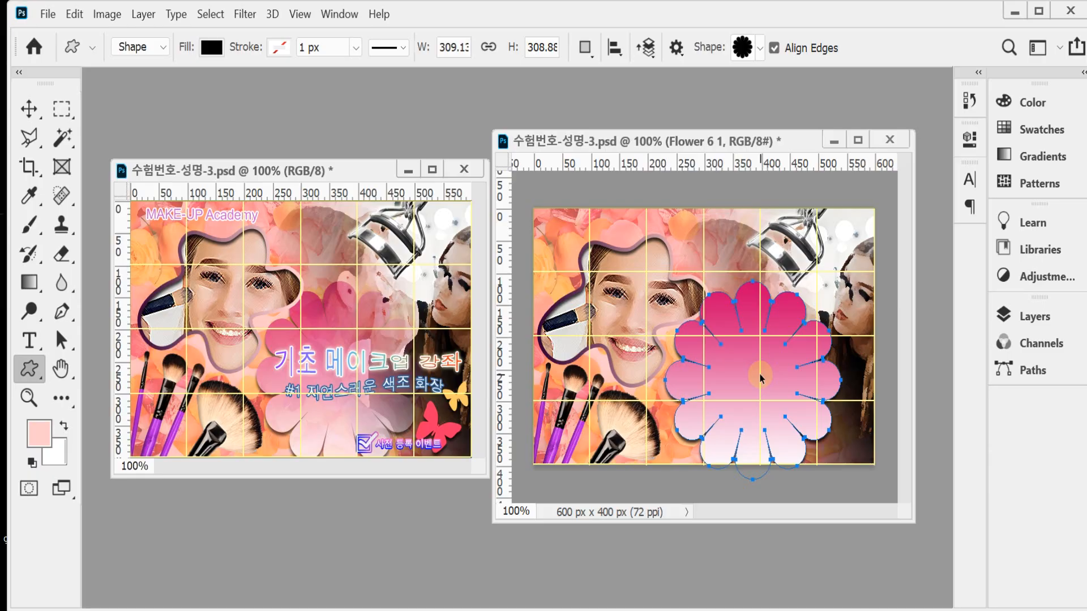
key(0)
key(0)
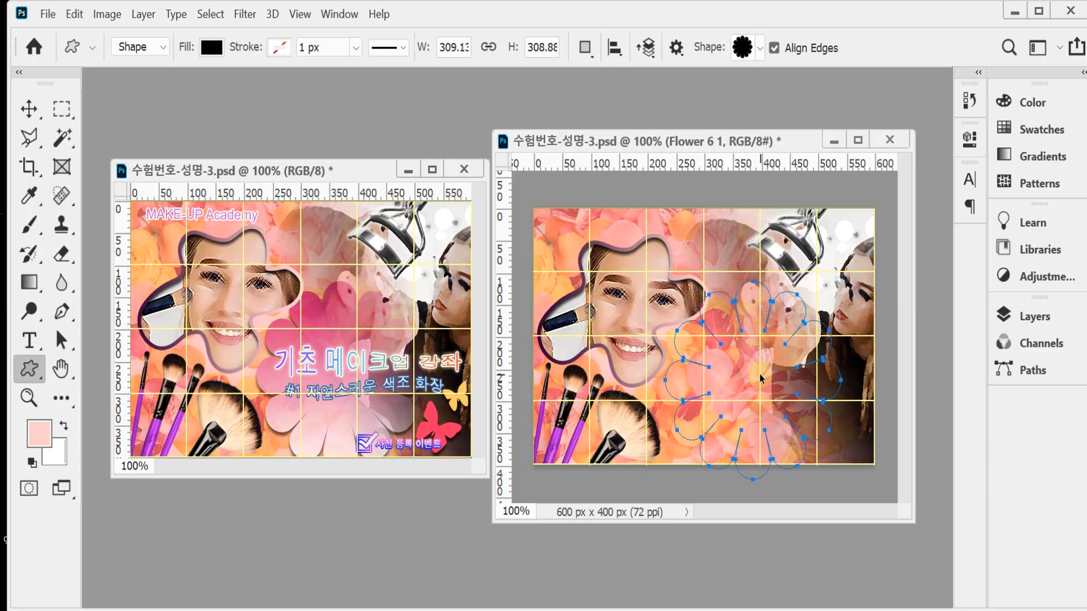
key(0)
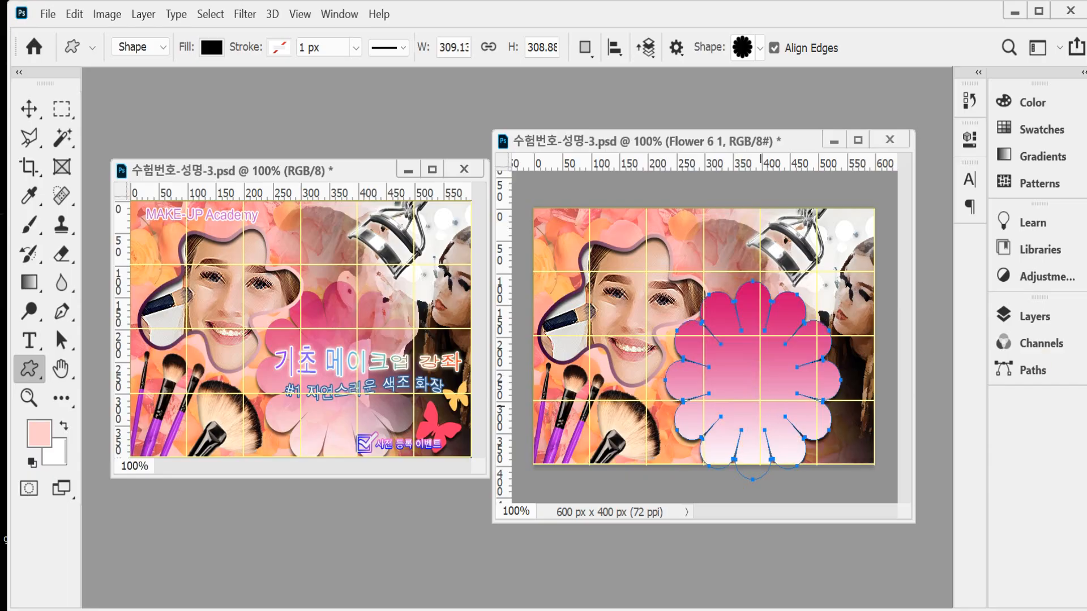
Step: Move the Flower 6 1 layer down the stack to directly beneath Layer 2, above the petal background in Layer 1
drag(631, 142, 575, 126)
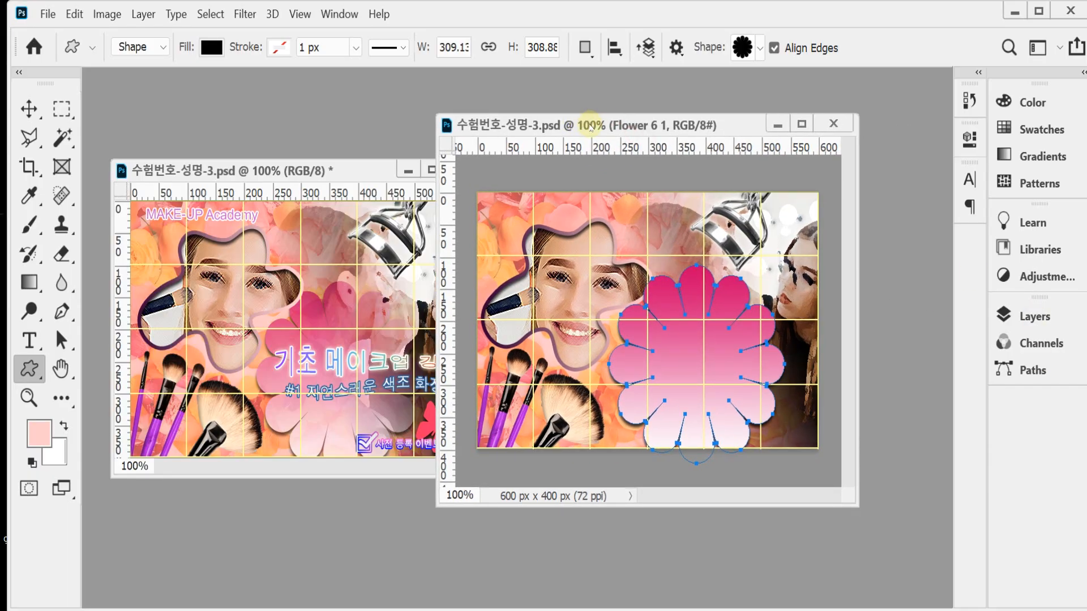
click(1005, 316)
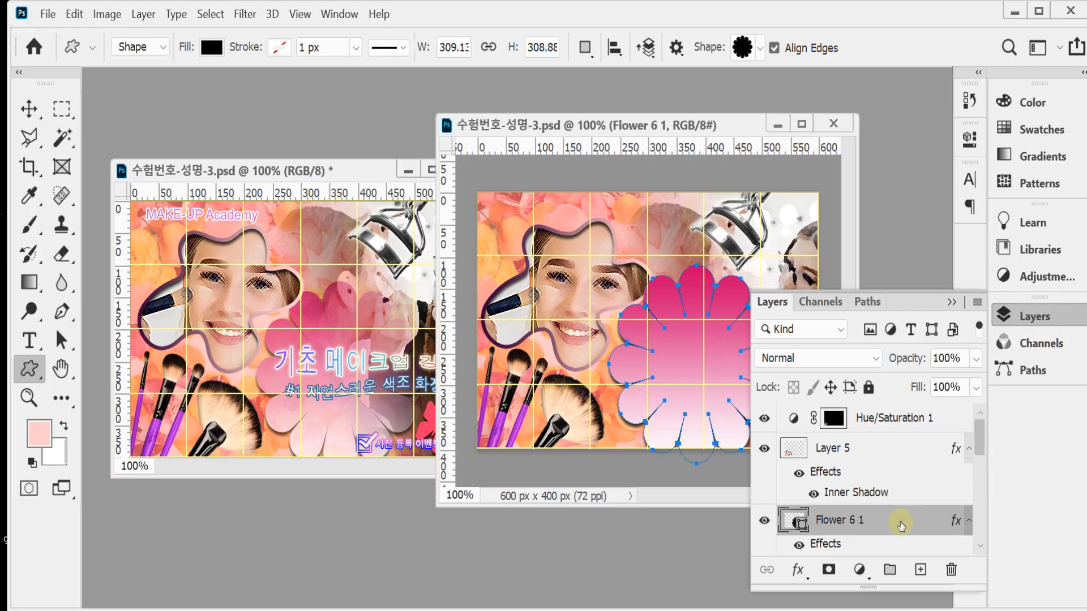
scroll(900, 520, down, 2)
scroll(901, 520, down, 1)
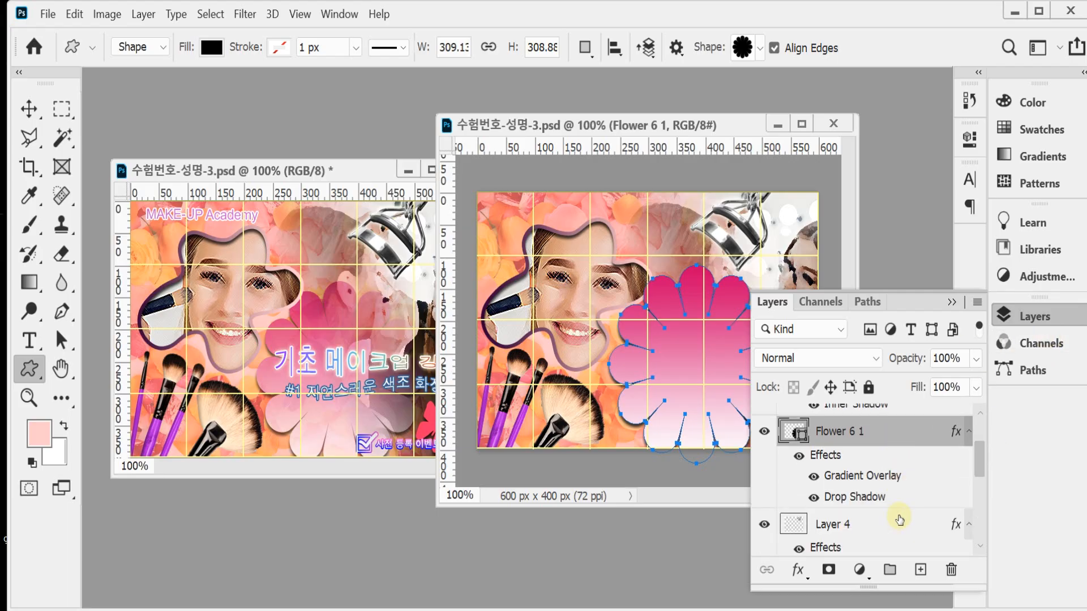
mouse_move(831, 433)
mouse_down()
mouse_move(832, 548)
mouse_move(844, 445)
mouse_up()
scroll(847, 447, down, 1)
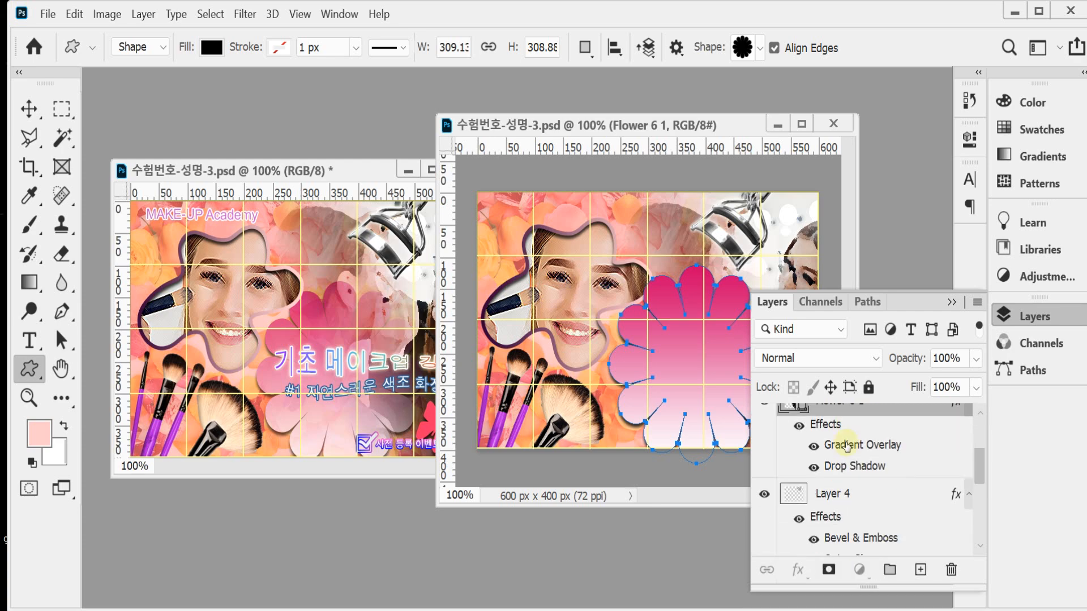
drag(832, 409, 838, 520)
scroll(838, 521, down, 1)
scroll(841, 481, up, 3)
scroll(856, 473, down, 1)
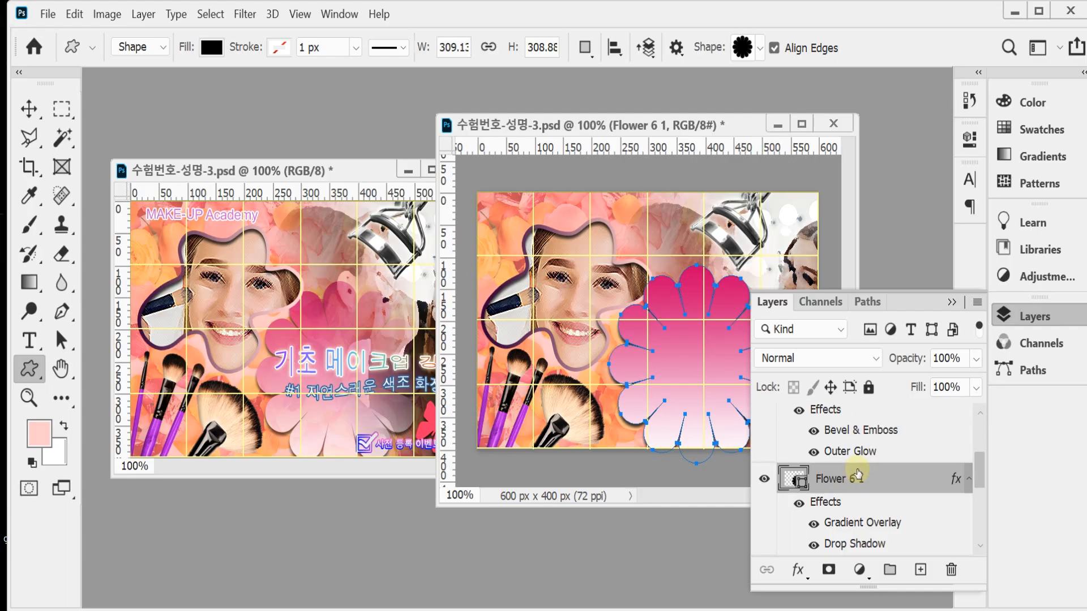
key(ctrl+[)
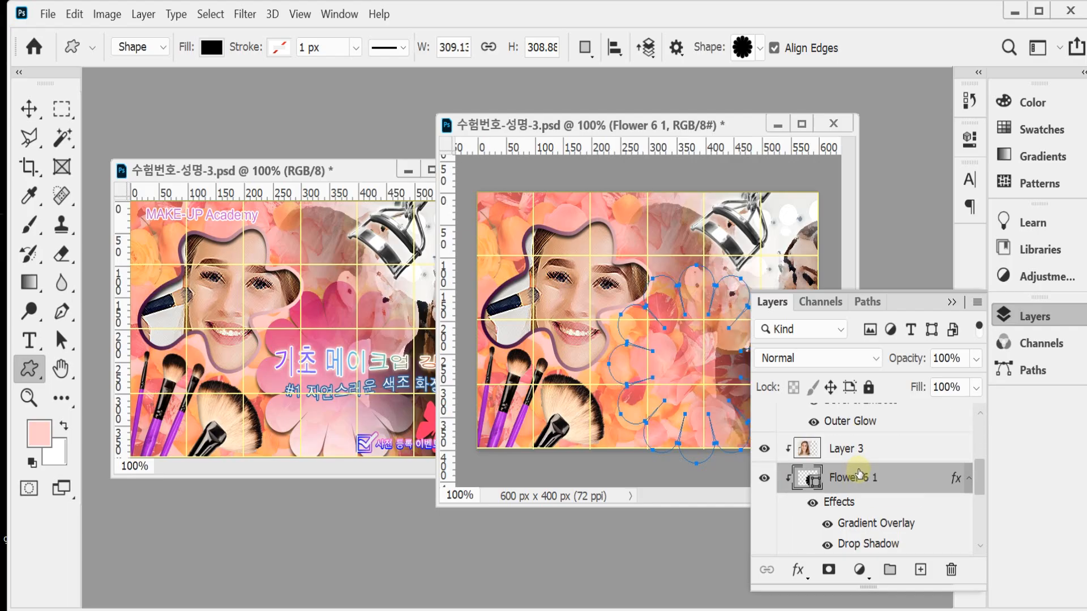
key(ctrl+z)
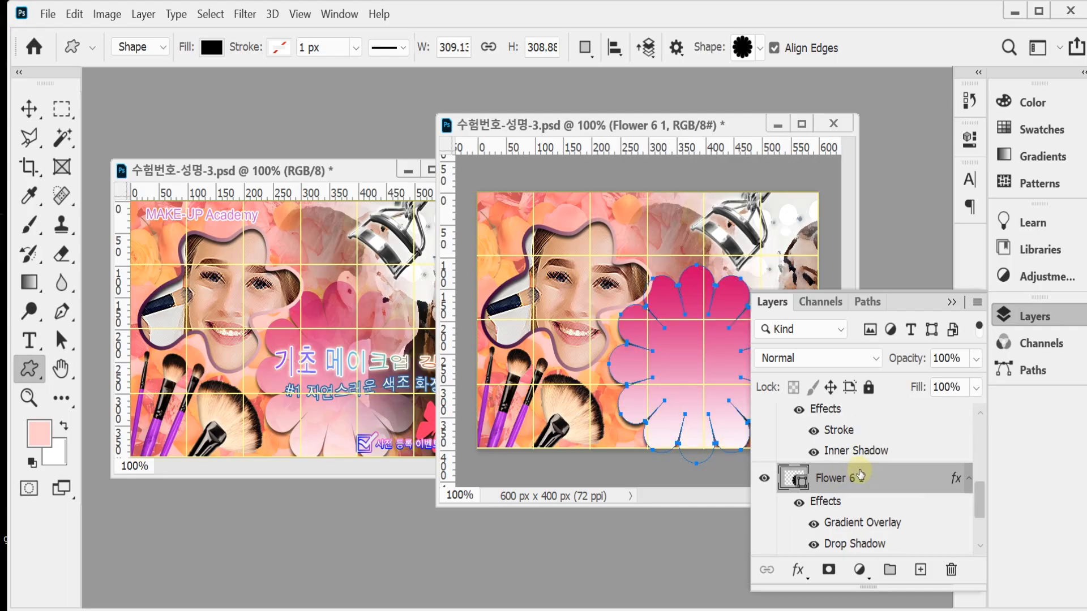
key(ctrl+[)
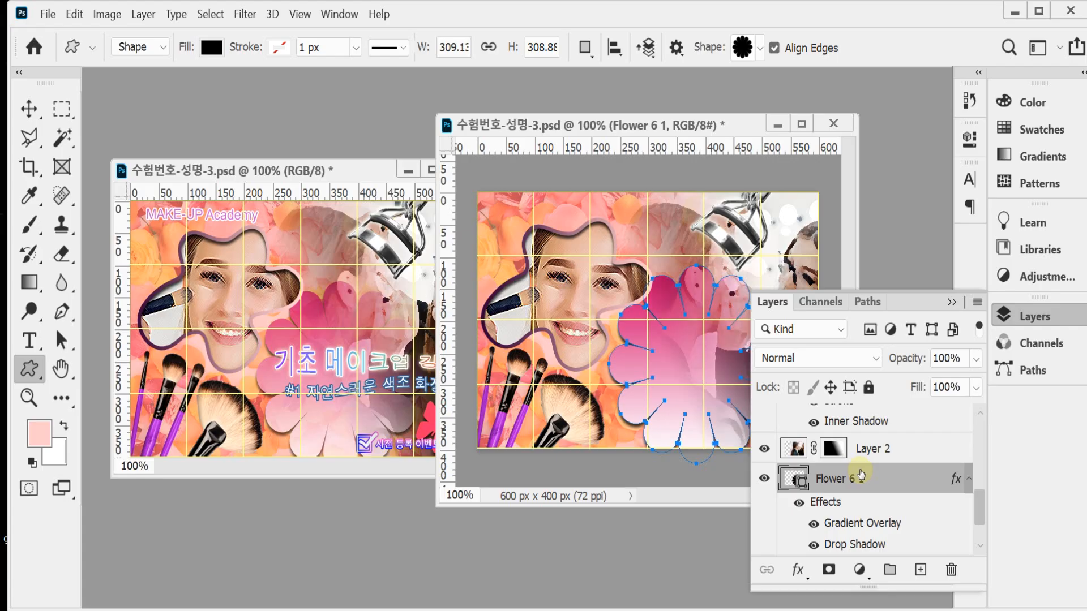
Step: Check the flower's place in the layer stack, save the document and hide the shape's path outline
scroll(905, 476, up, 1)
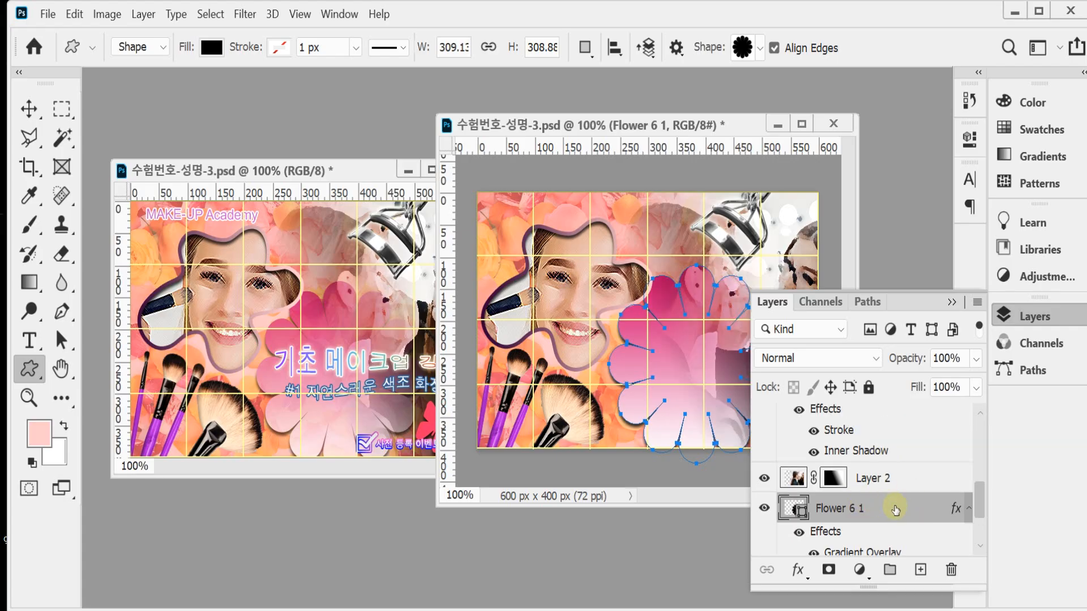
scroll(895, 509, up, 2)
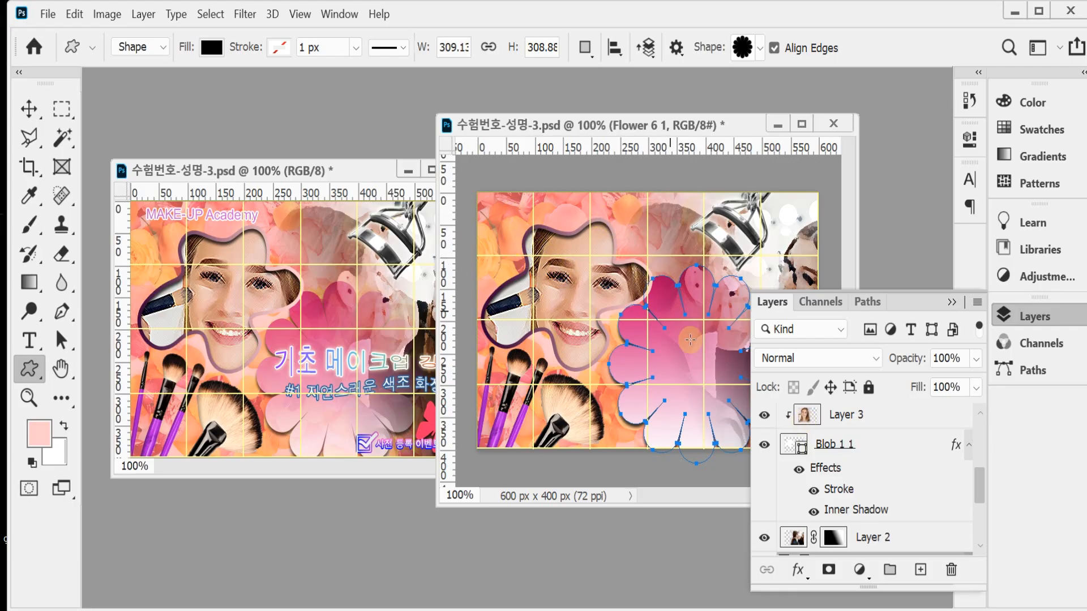
scroll(891, 510, down, 4)
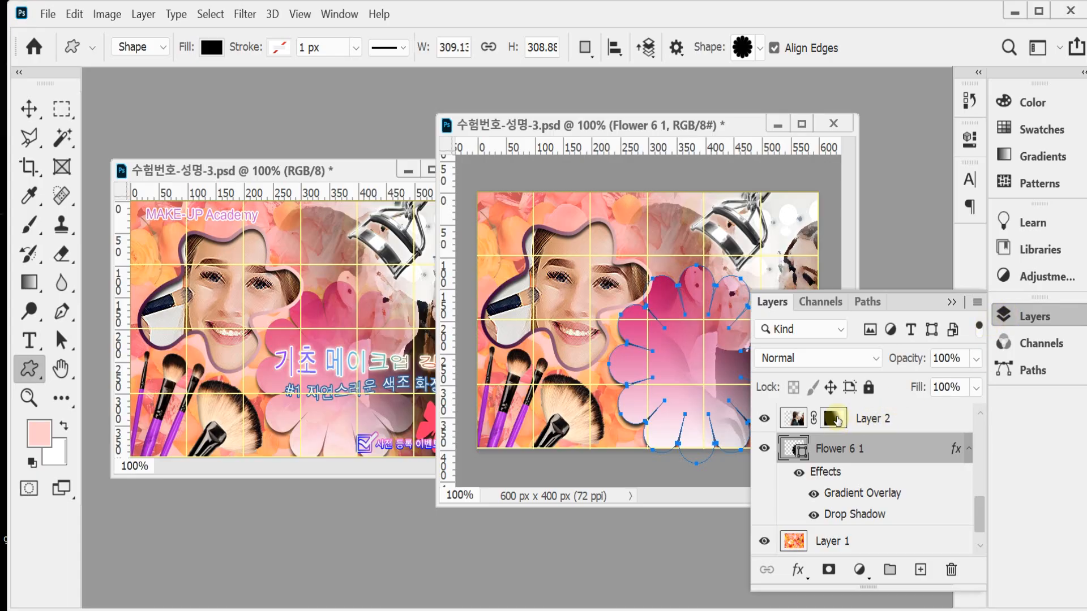
click(1027, 313)
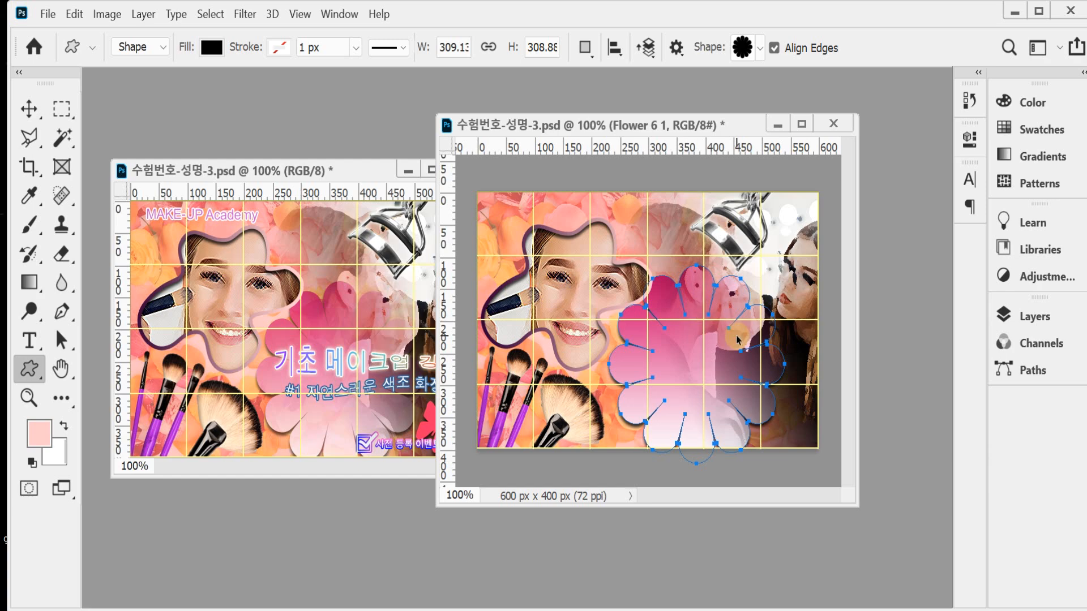
key(ctrl+s)
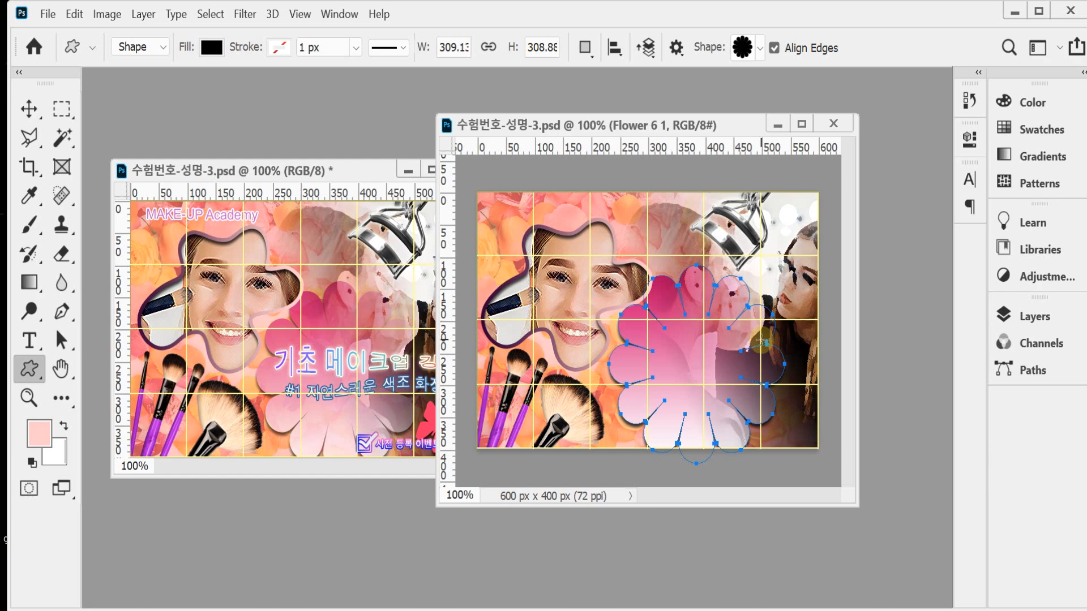
key(Return)
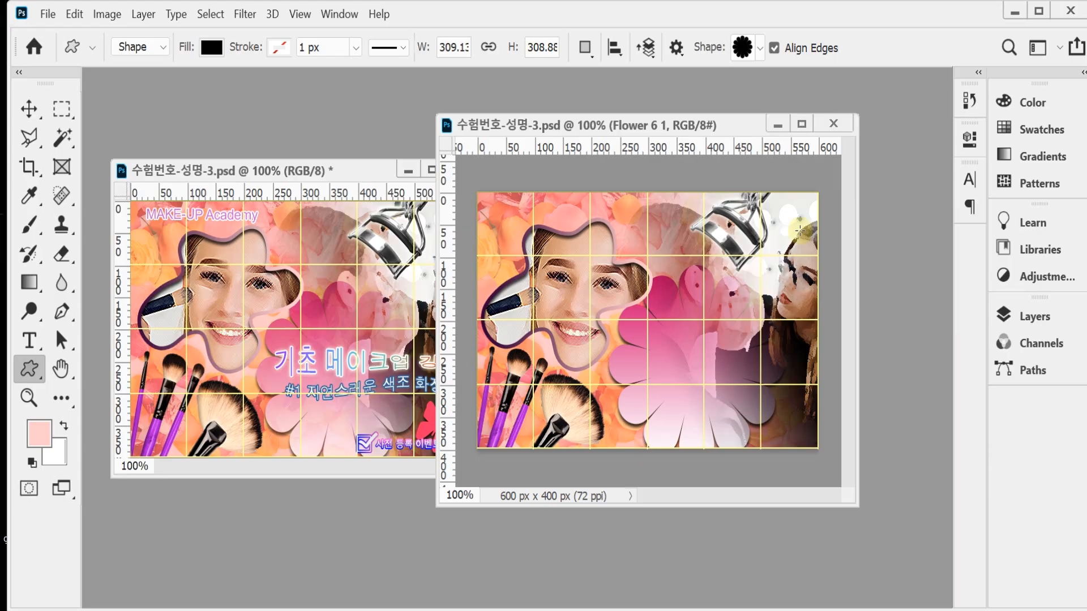
Step: Set the Flower 6 1 layer's opacity to 80%
click(29, 109)
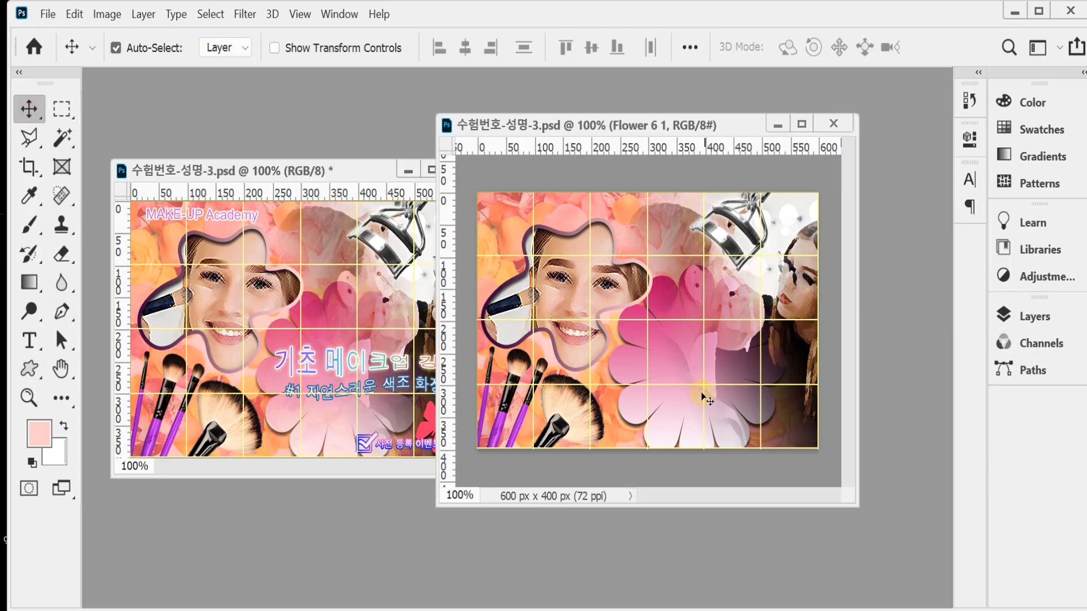
click(1026, 319)
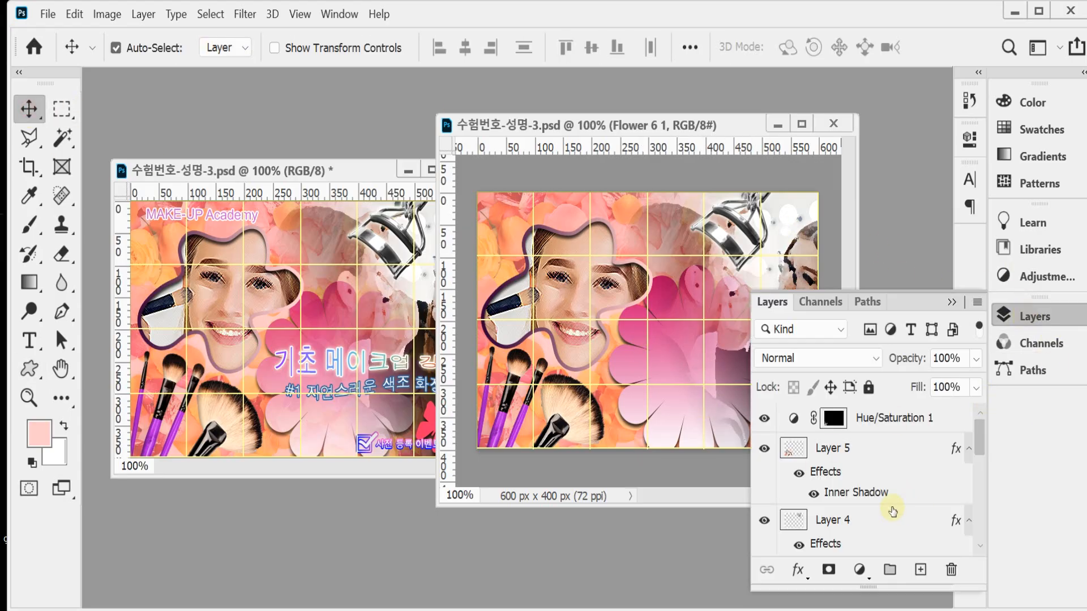
scroll(893, 512, down, 5)
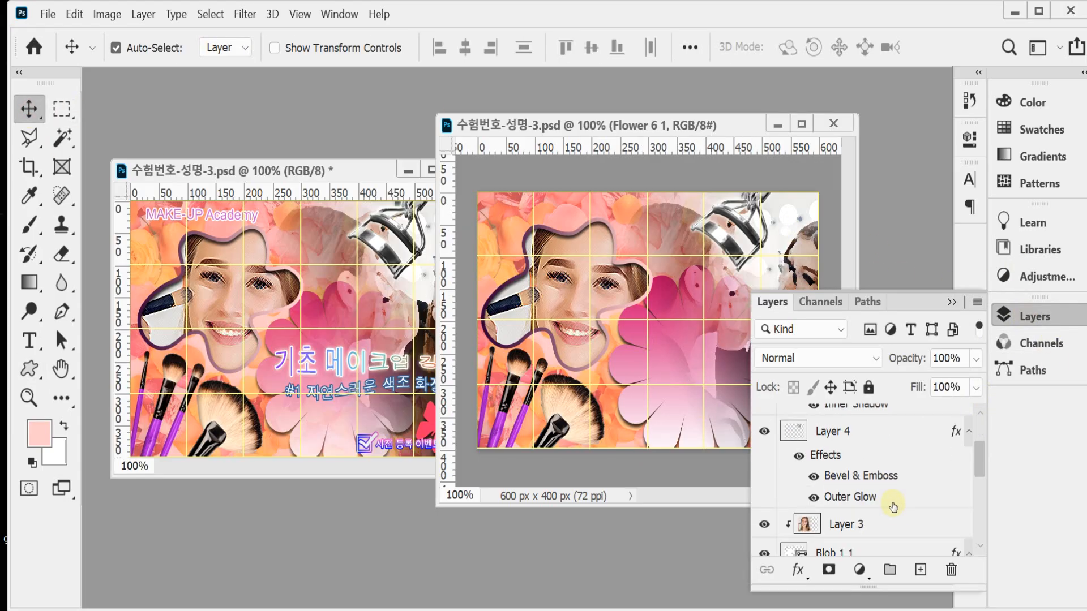
click(902, 360)
text(80)
key(Return)
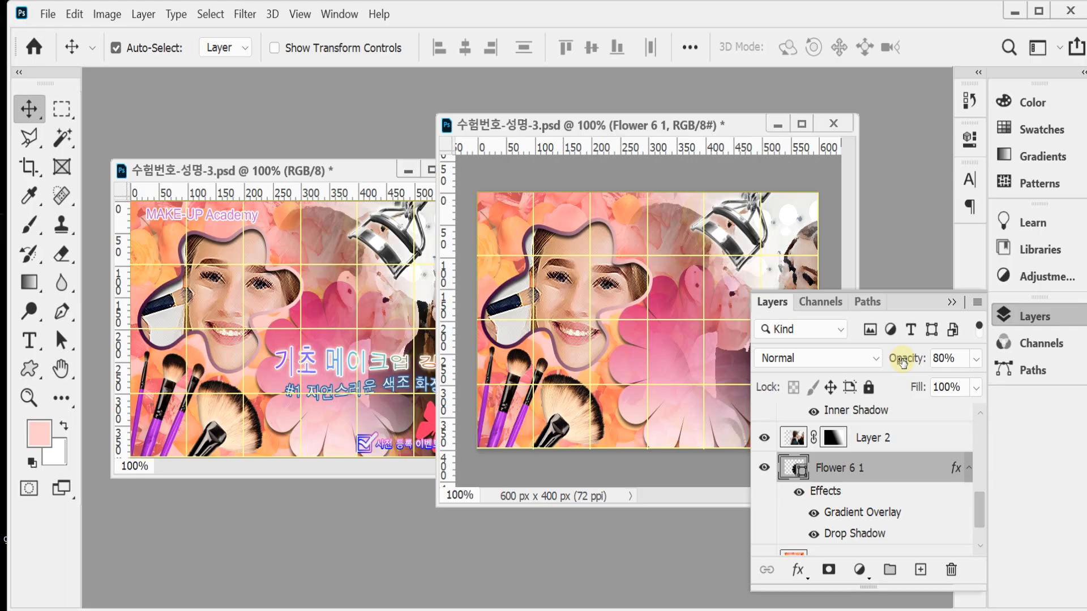
click(1054, 317)
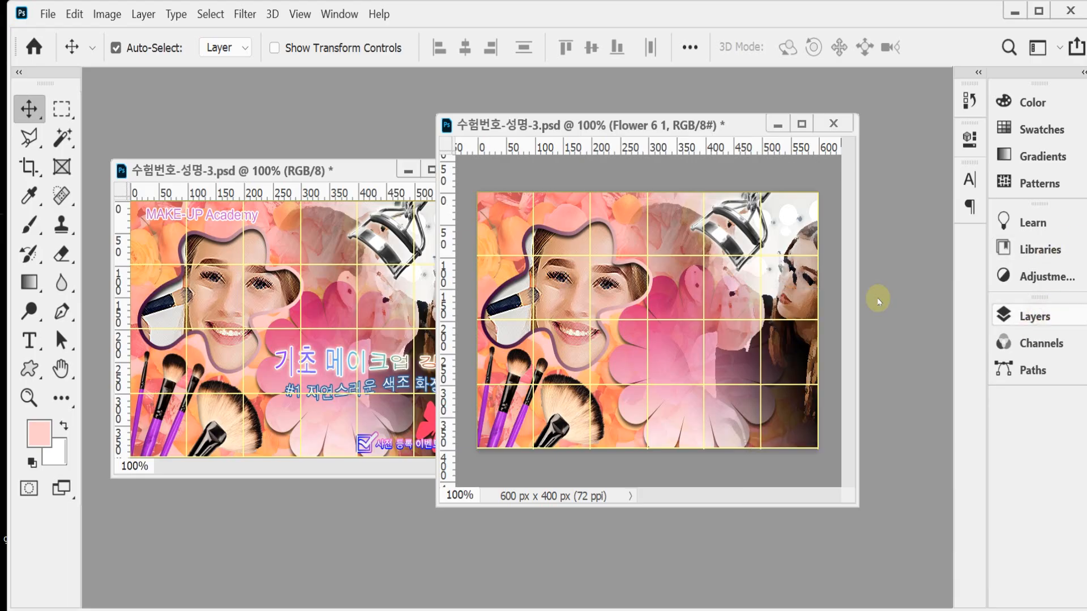
Step: Draw the checked box custom shape from the Web set, about 32 × 27 px, on the flower's bottom petals
scroll(772, 436, up, 1)
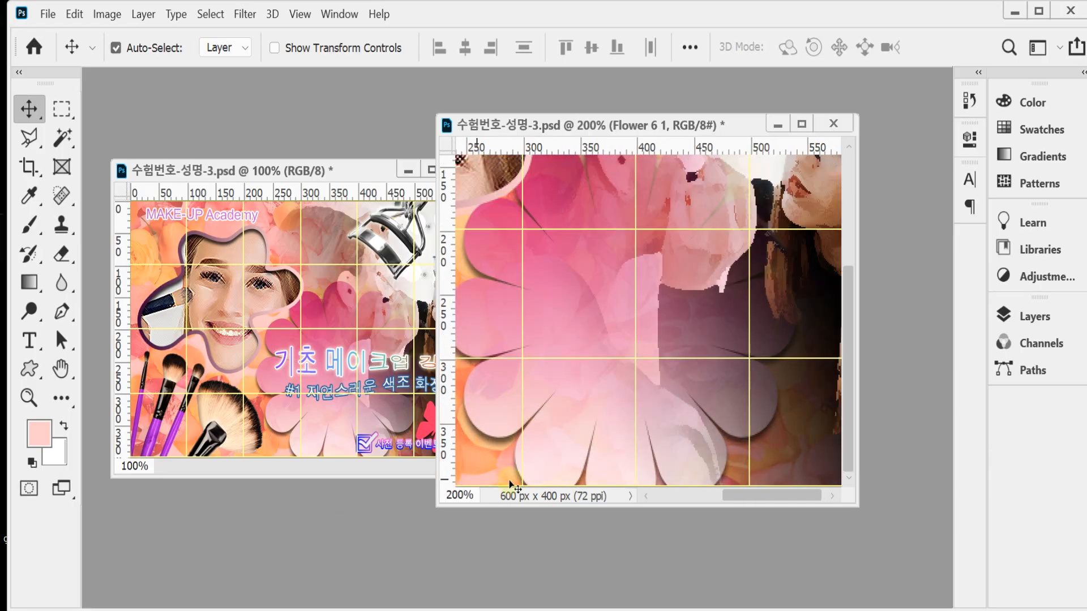
click(29, 368)
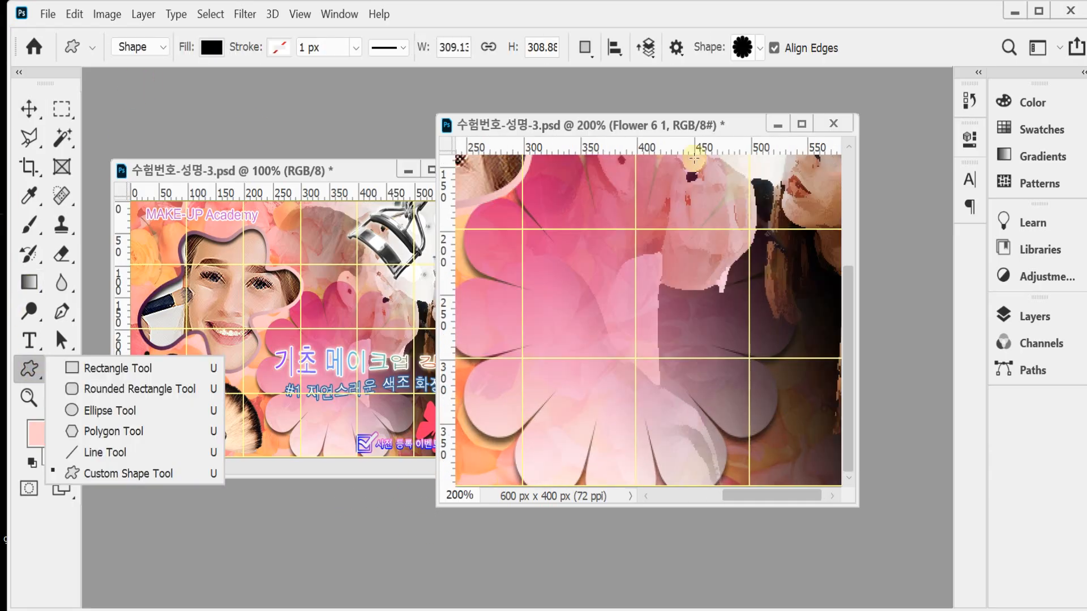
click(759, 51)
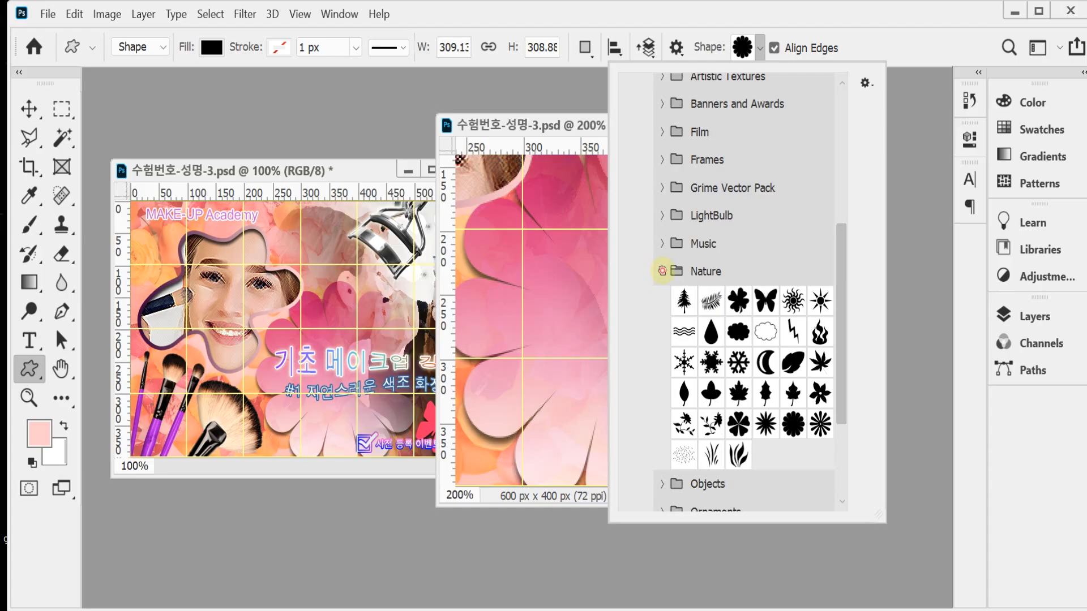
click(661, 271)
drag(841, 352, 842, 481)
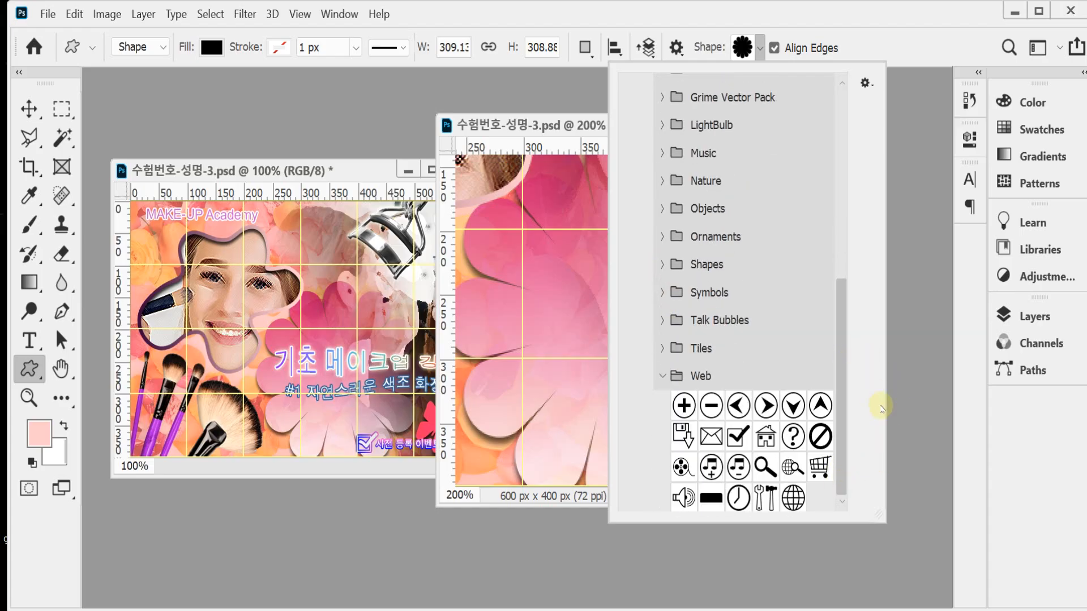
click(737, 437)
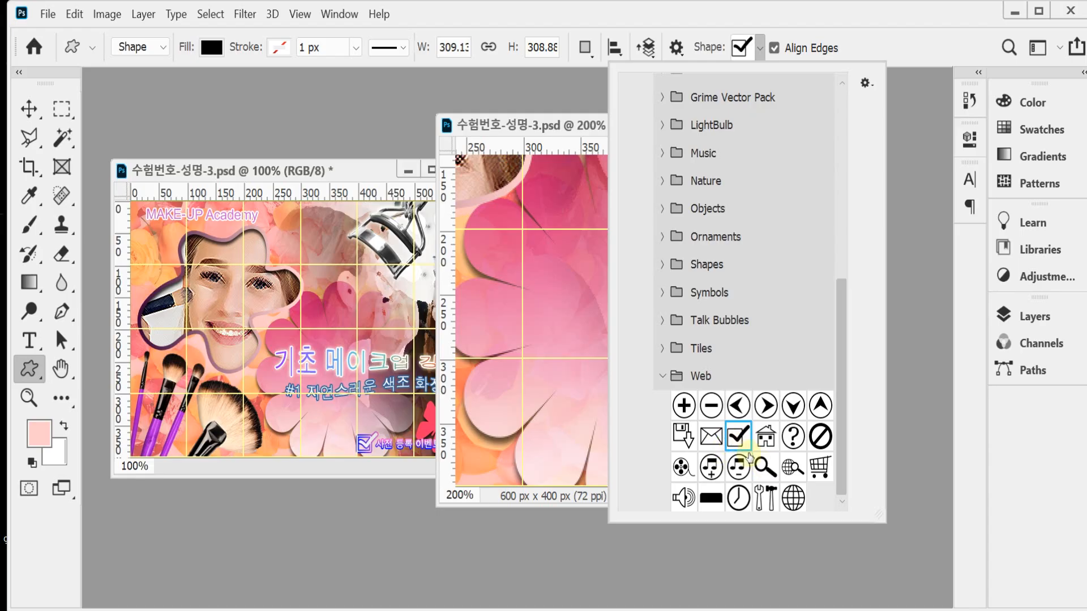
click(539, 13)
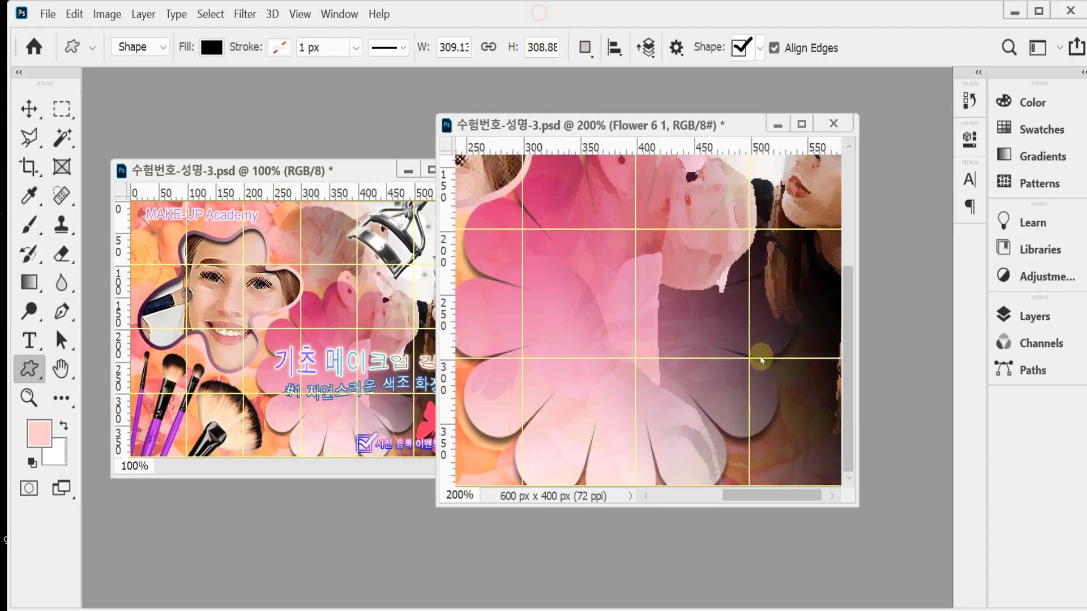
drag(807, 461, 639, 468)
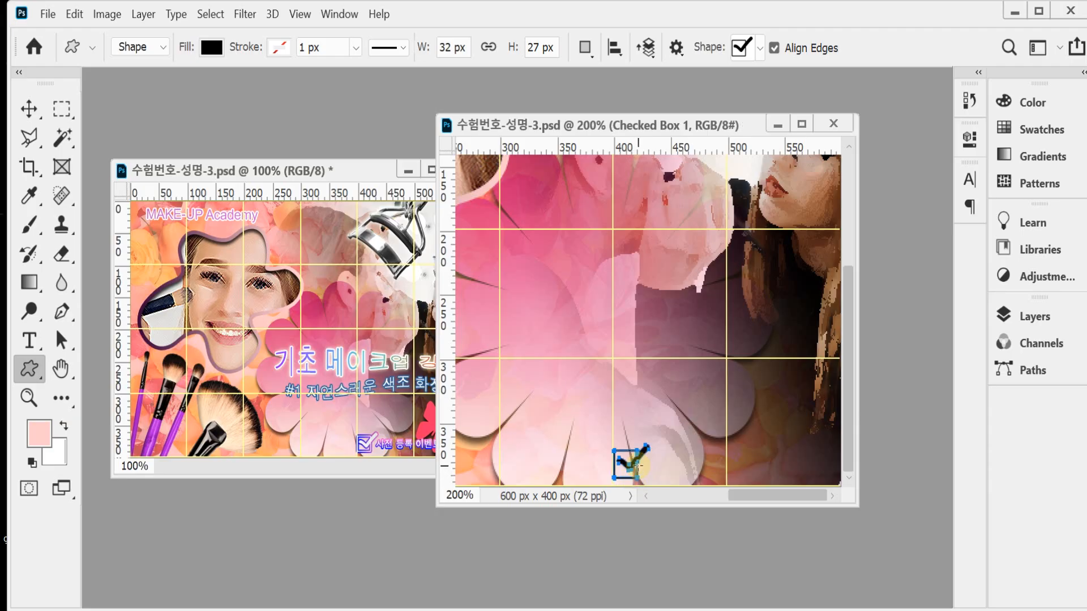
Step: Fill the checked box shape with white (ffffff) and move the Checked Box 1 layer to the top of the stack
click(1032, 316)
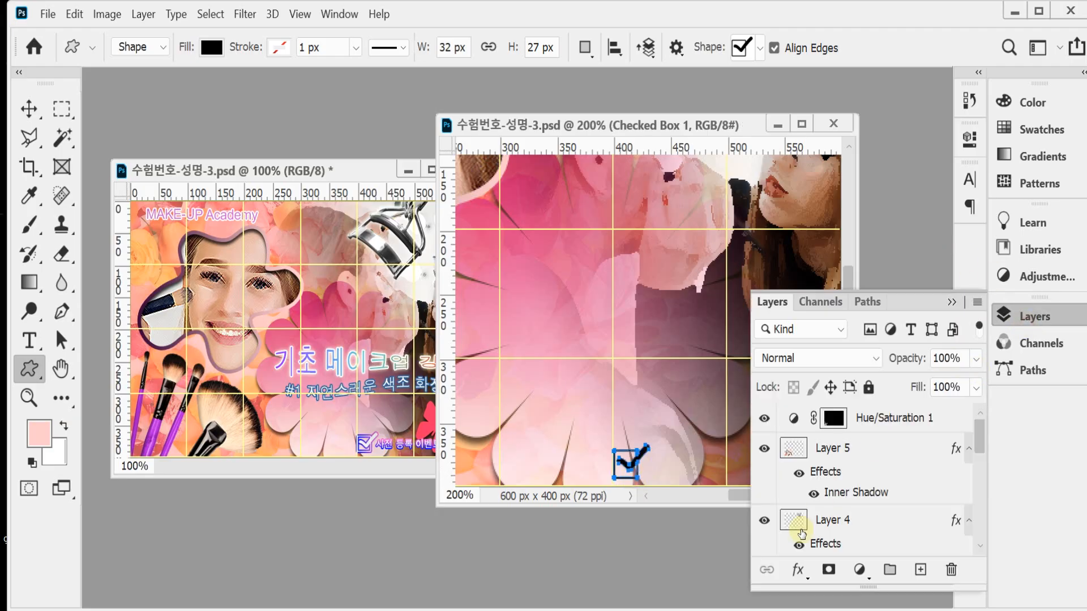
scroll(918, 480, down, 10)
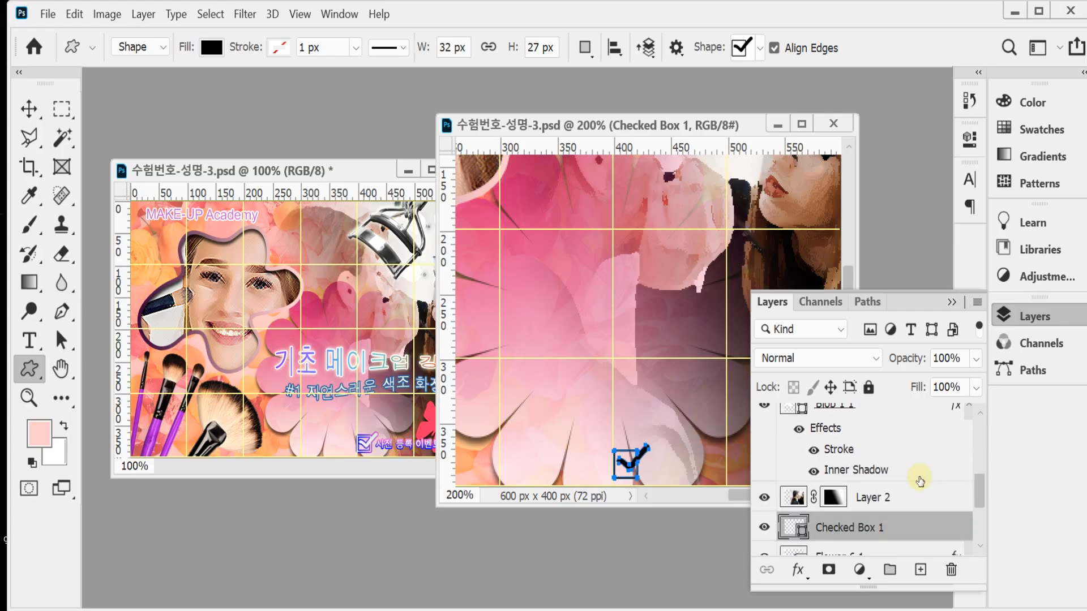
double_click(785, 444)
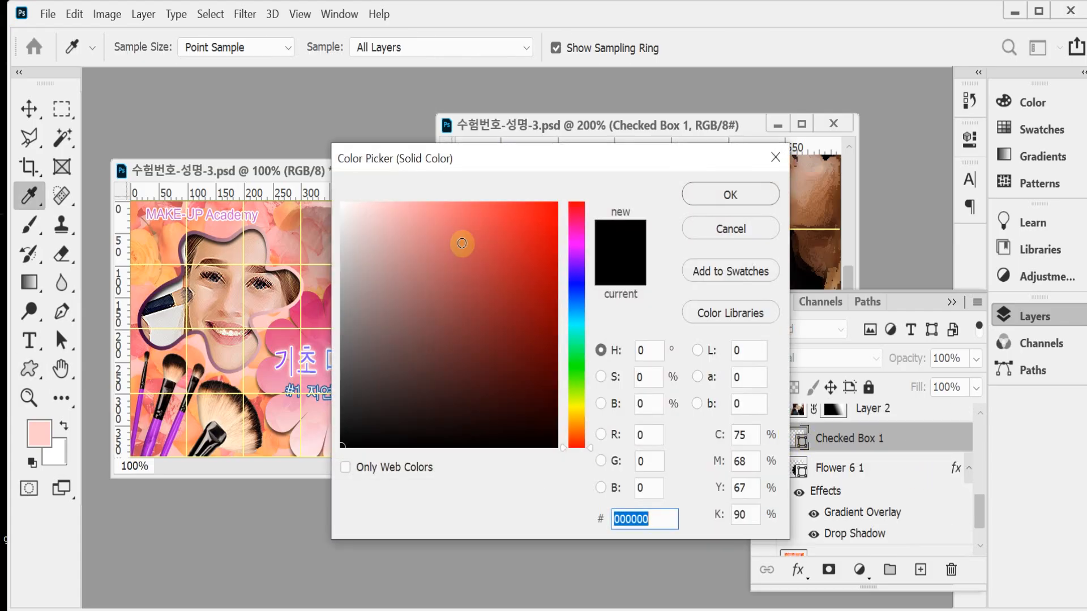
drag(417, 246, 306, 192)
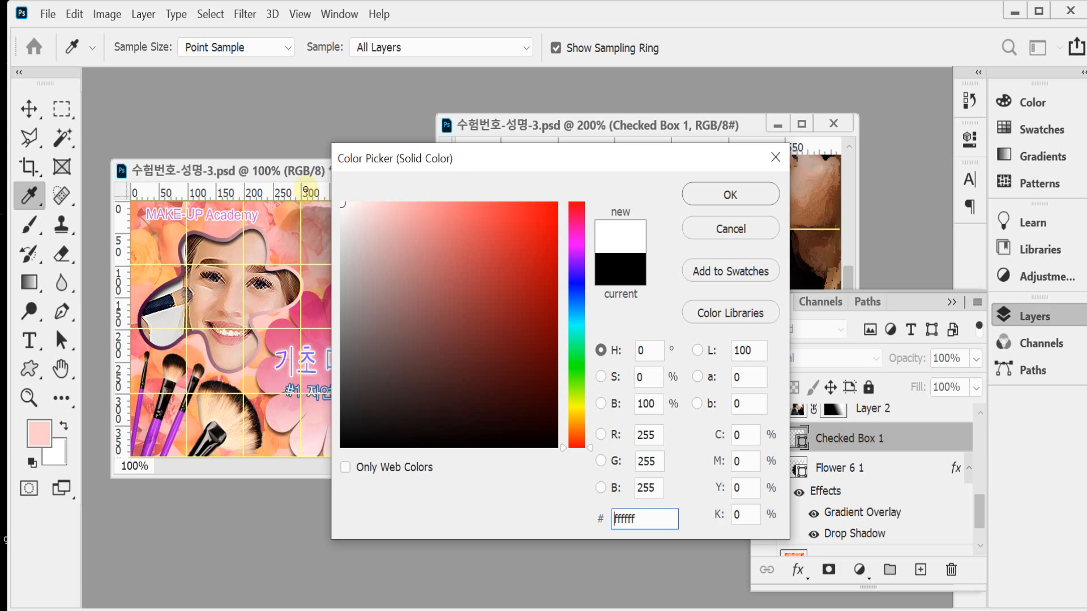
click(731, 194)
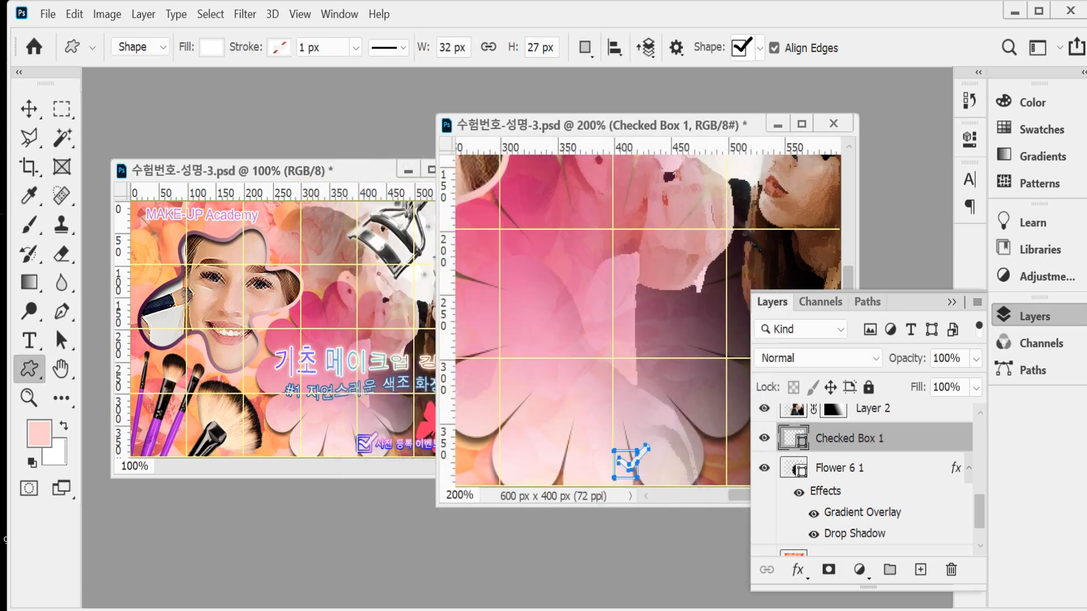
click(1056, 318)
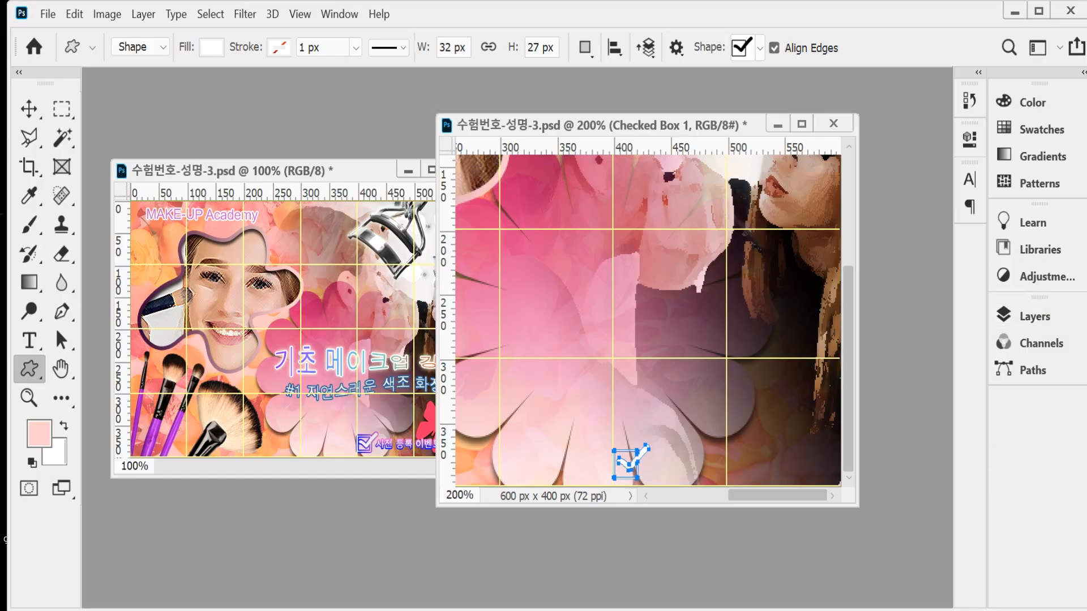
click(1037, 318)
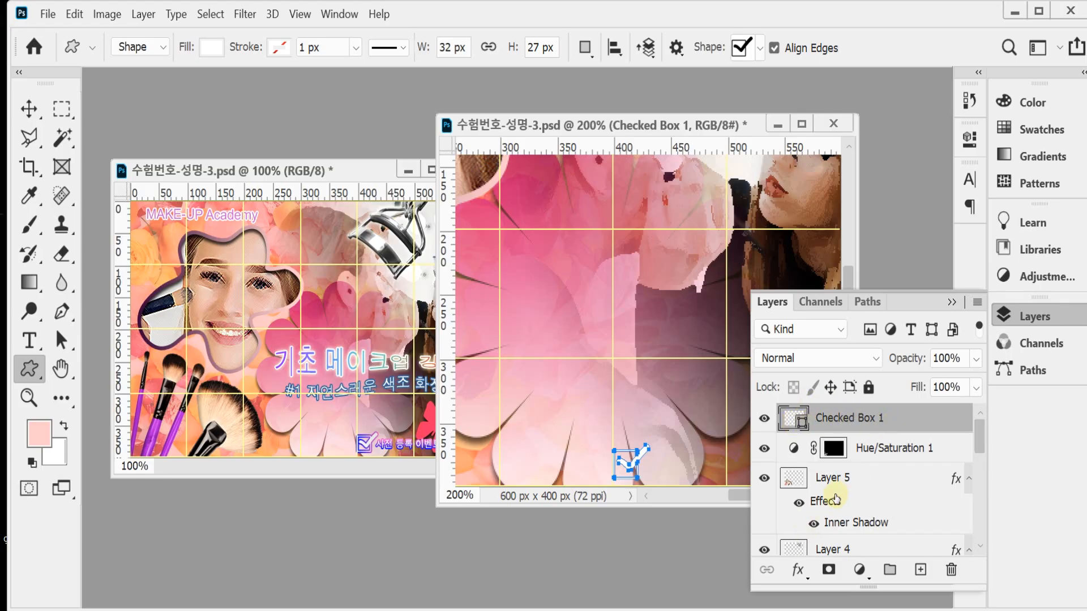
Step: Add a 2 px gradient stroke to the Checked Box 1 layer and set the gradient's start colour to 00f
click(798, 570)
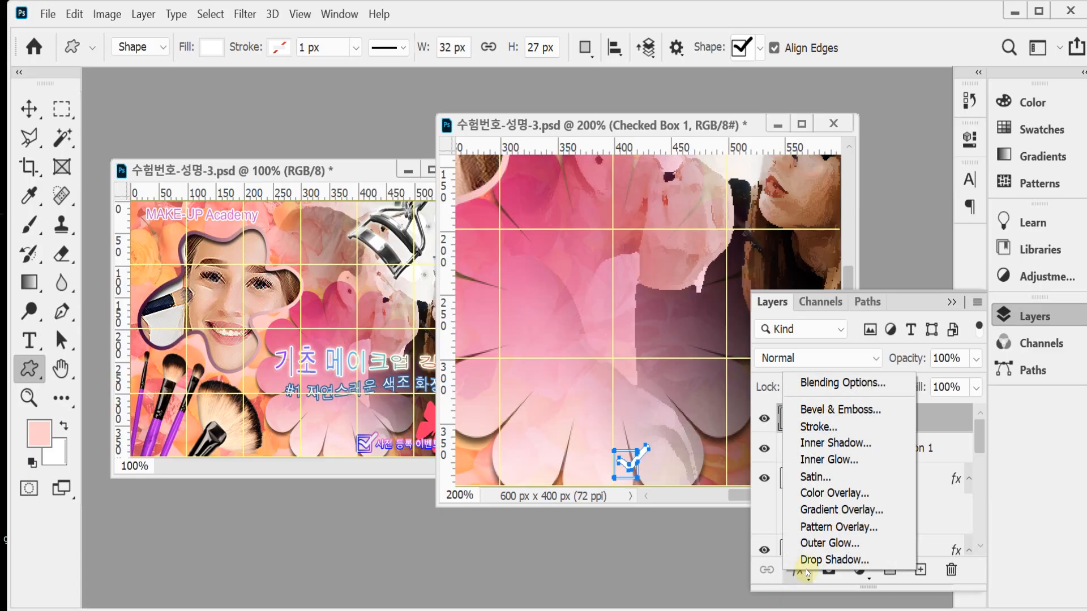
click(815, 429)
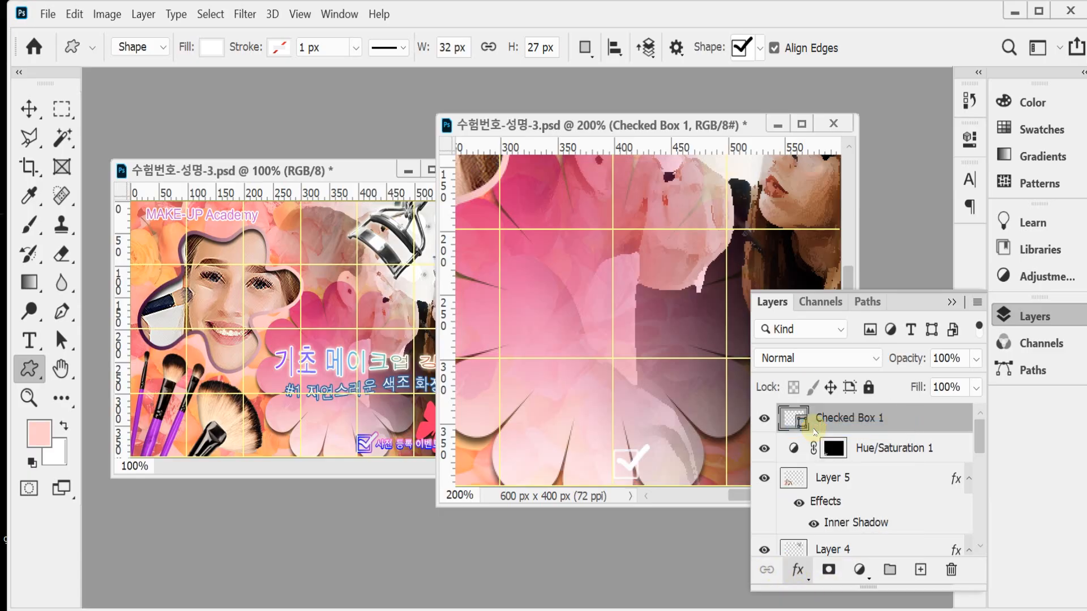
text(2)
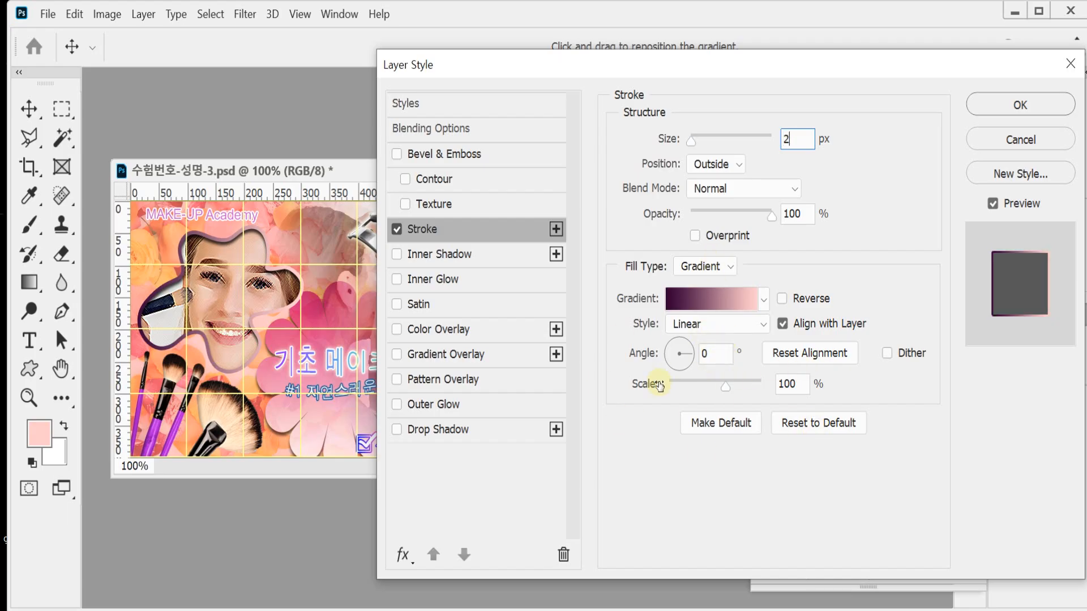
click(730, 301)
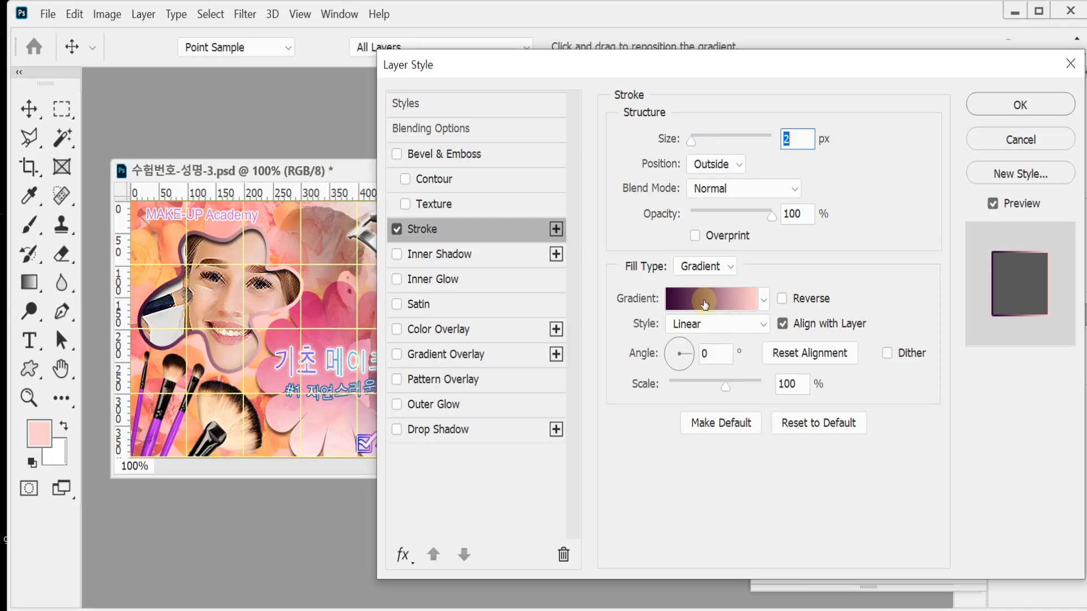
double_click(532, 471)
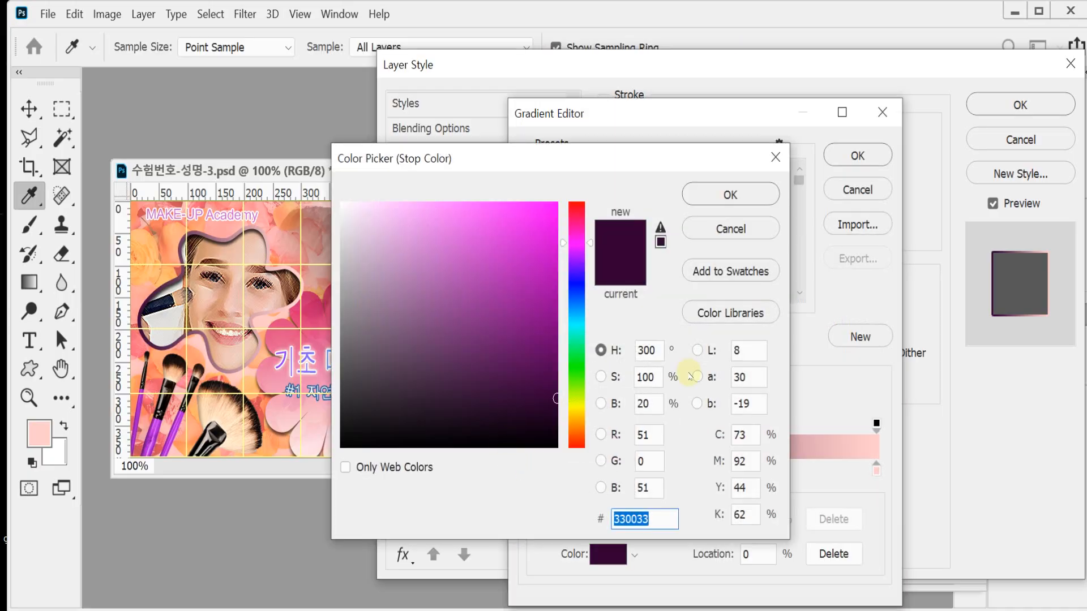
text(00f)
key(Return)
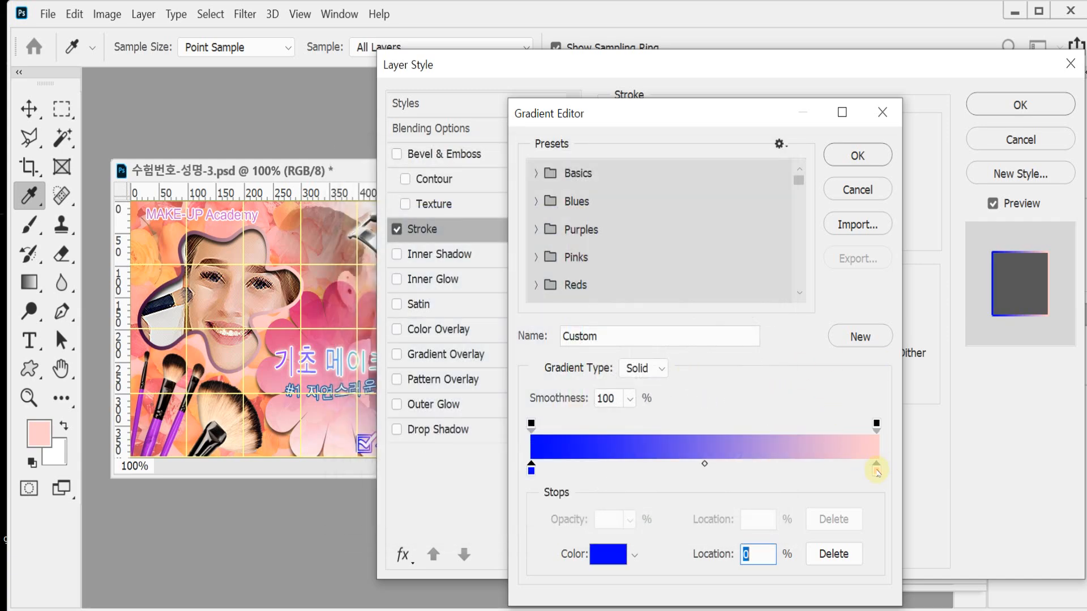
Step: Set the stroke gradient's end colour to f6c and apply the stroke to the checked box
click(876, 471)
double_click(876, 471)
text(f)
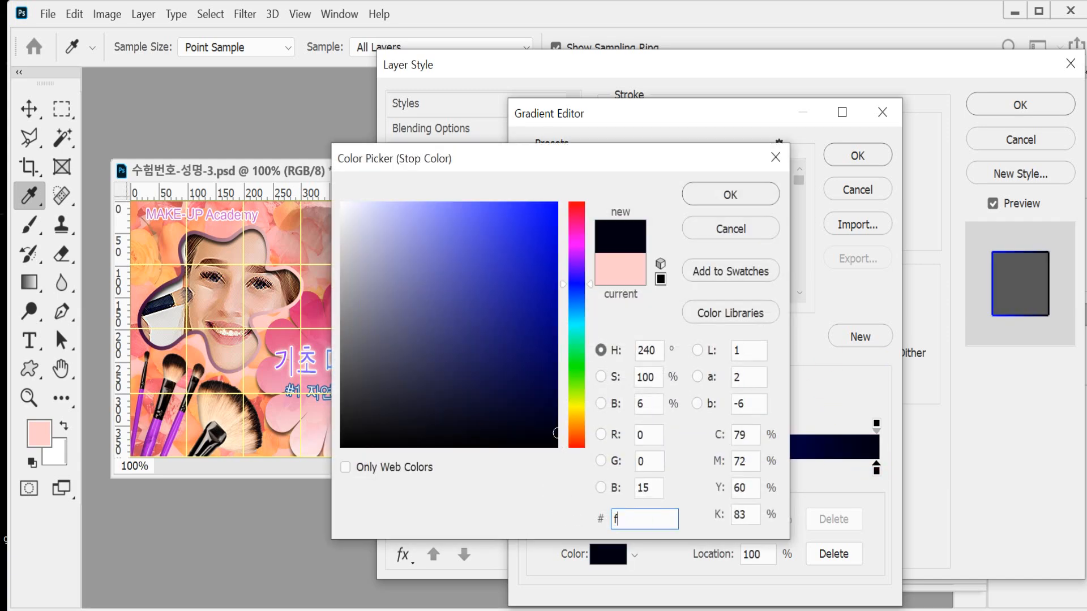
text(f66cc)
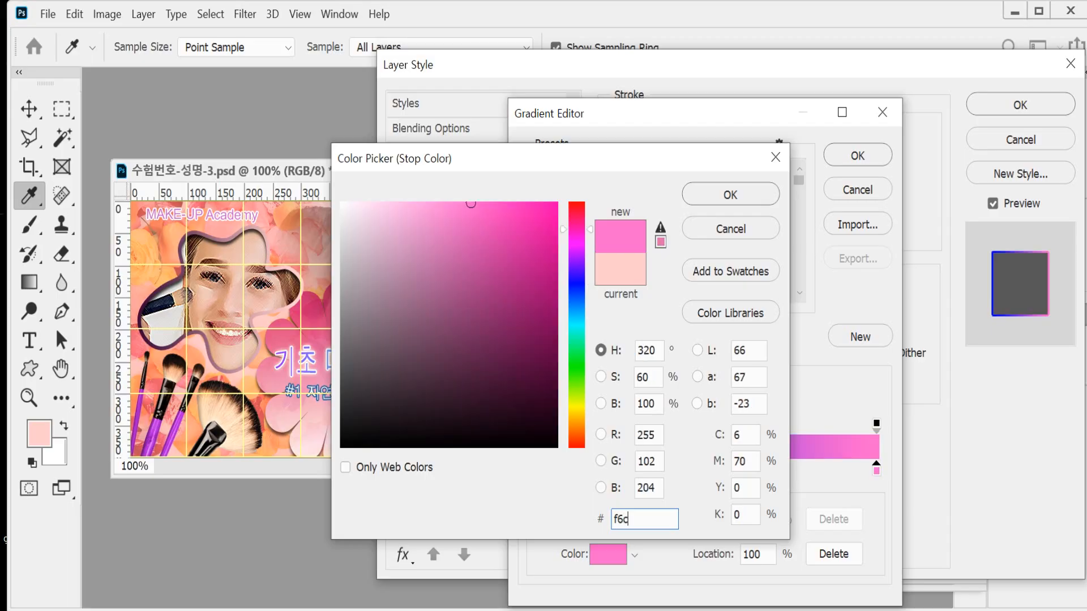
key(Return)
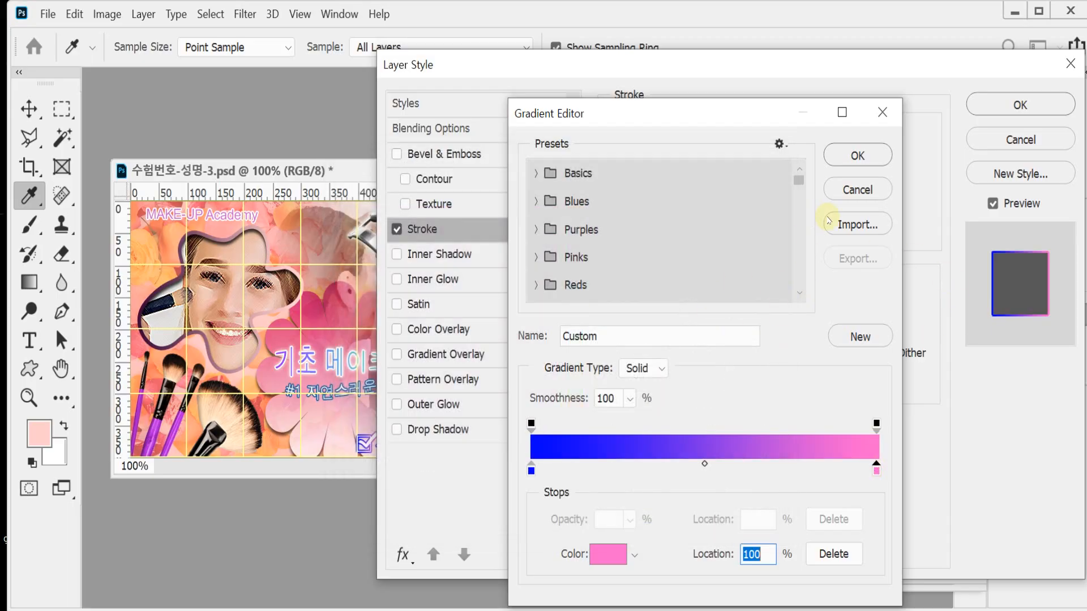
click(841, 156)
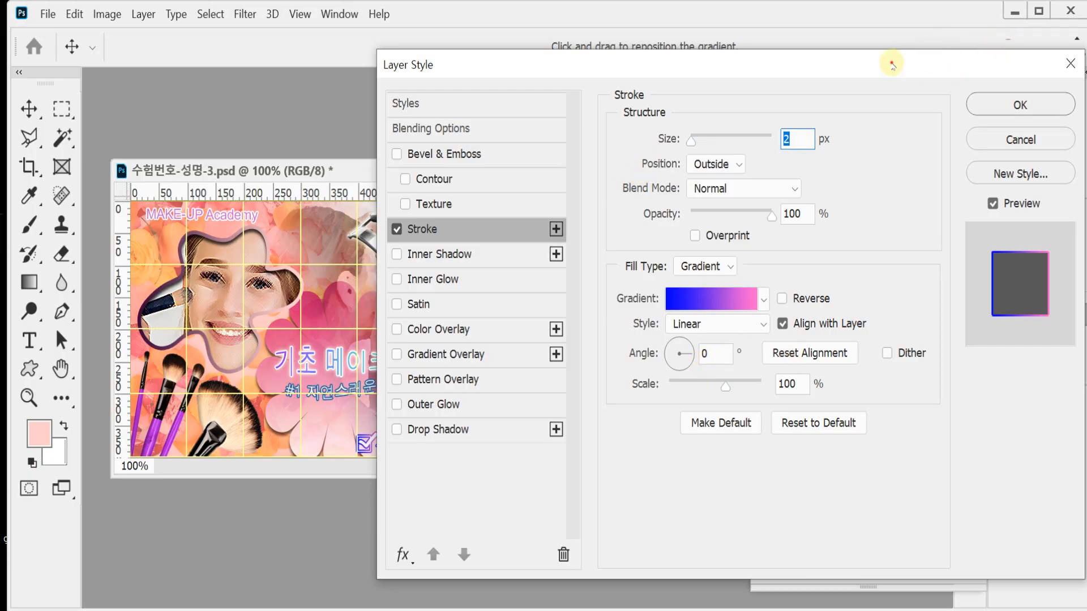
drag(892, 64, 1082, 91)
key(Return)
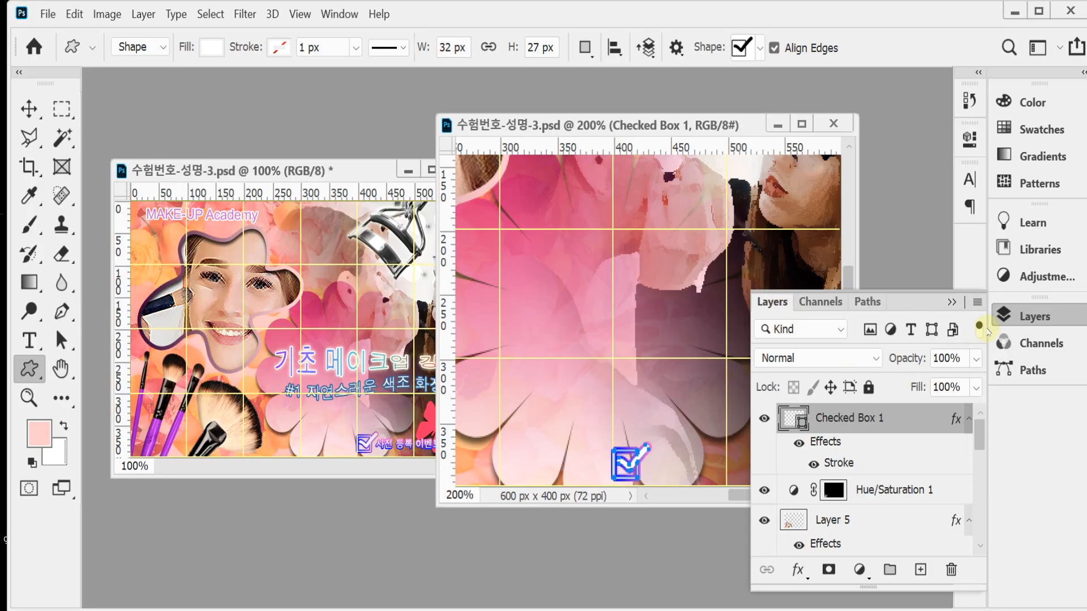
Step: Reposition the reference poster window so its whole width can be compared, and return to the working document
click(1007, 316)
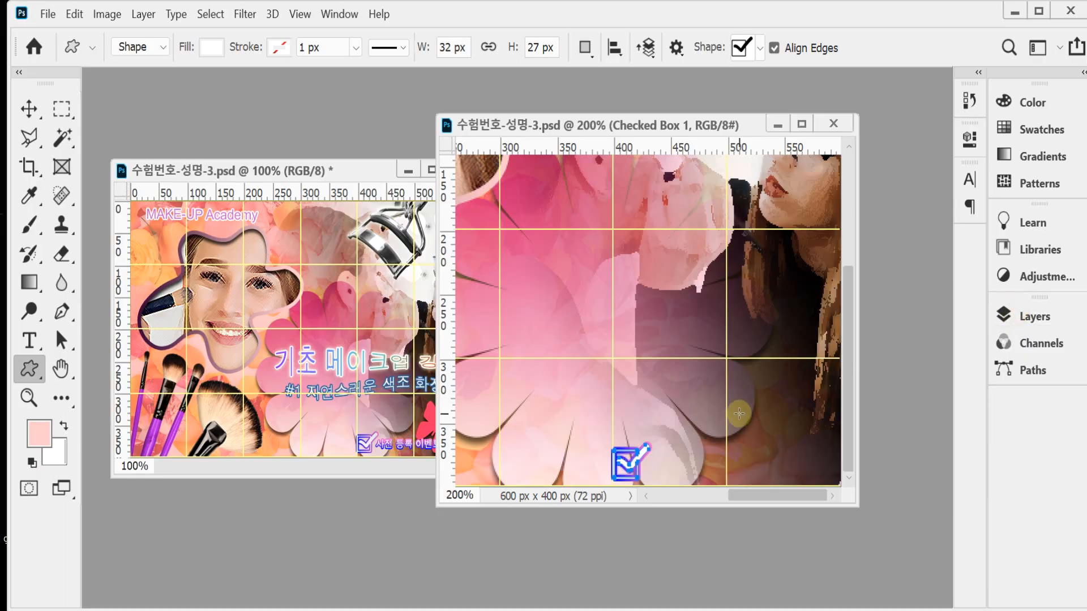
click(263, 171)
drag(263, 171, 215, 156)
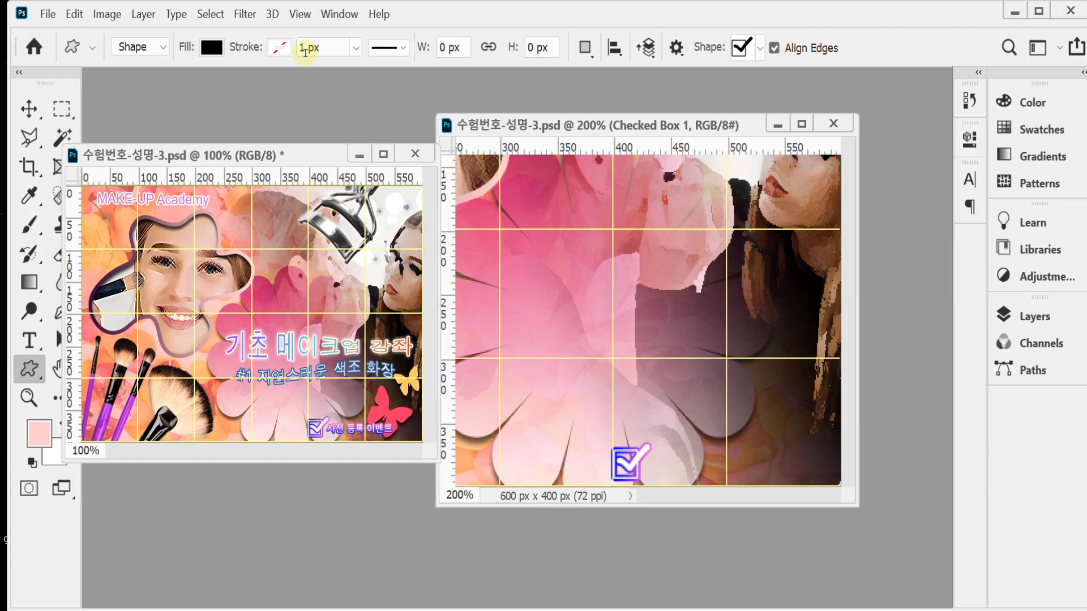
click(516, 126)
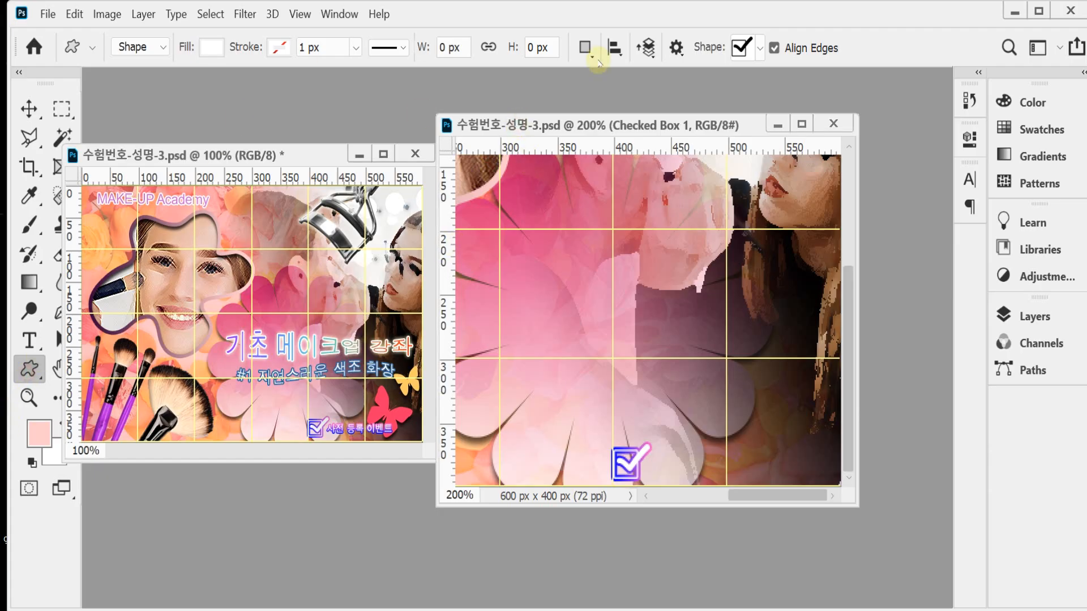
Step: Choose the butterfly from the Nature group of custom shapes
click(761, 54)
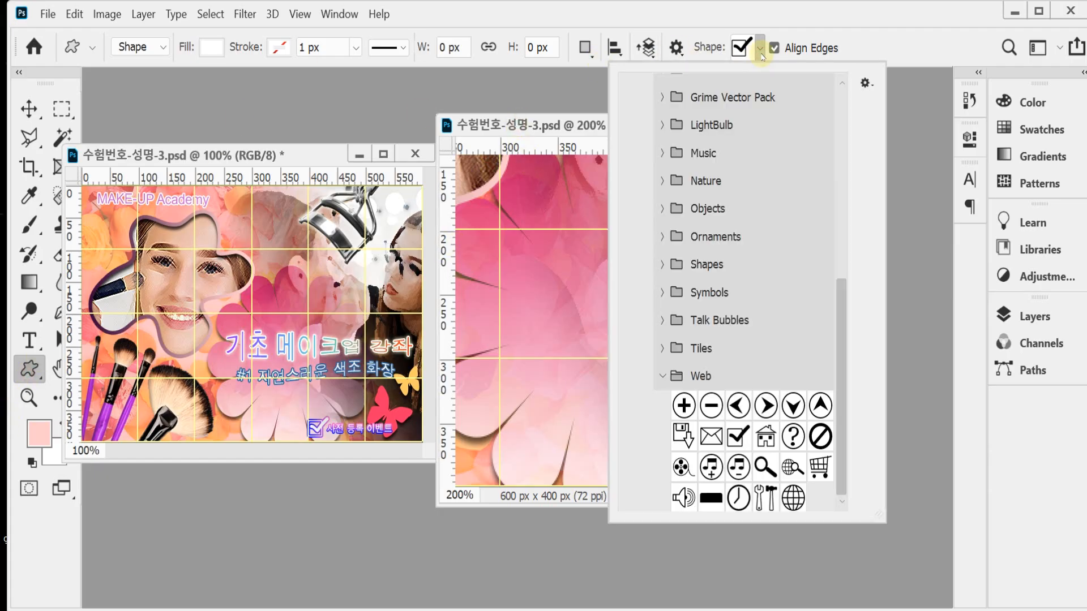
click(663, 379)
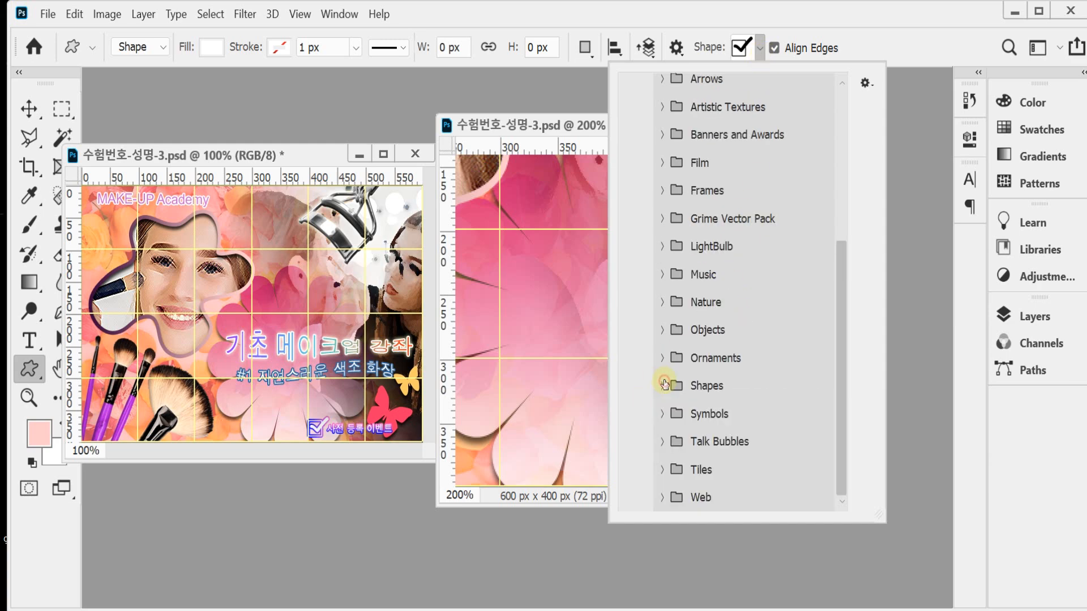
click(663, 303)
drag(845, 268, 841, 348)
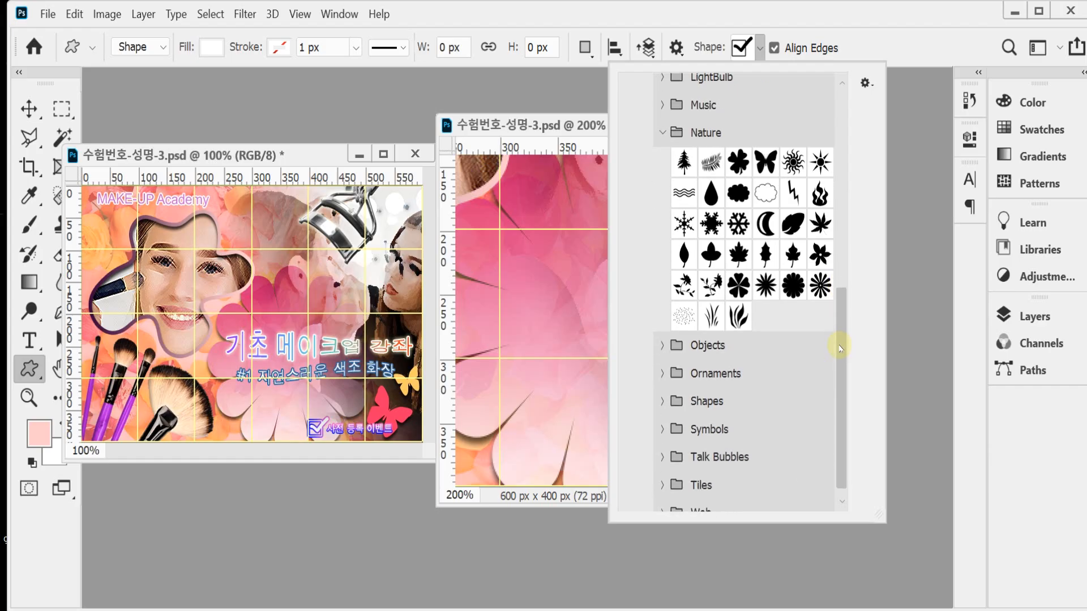
click(666, 136)
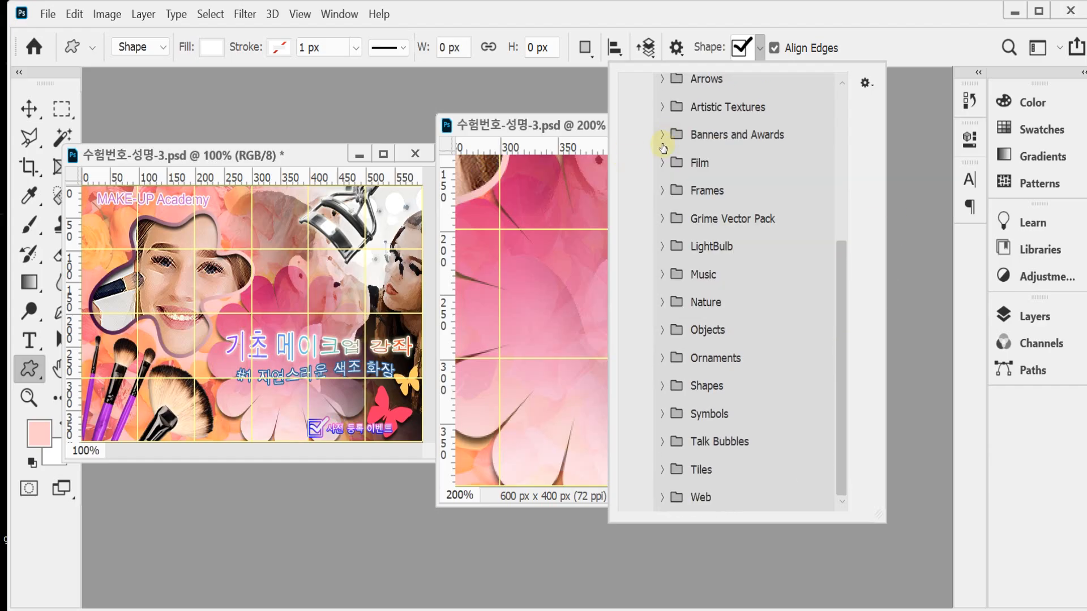
click(661, 302)
scroll(845, 295, down, 2)
click(761, 264)
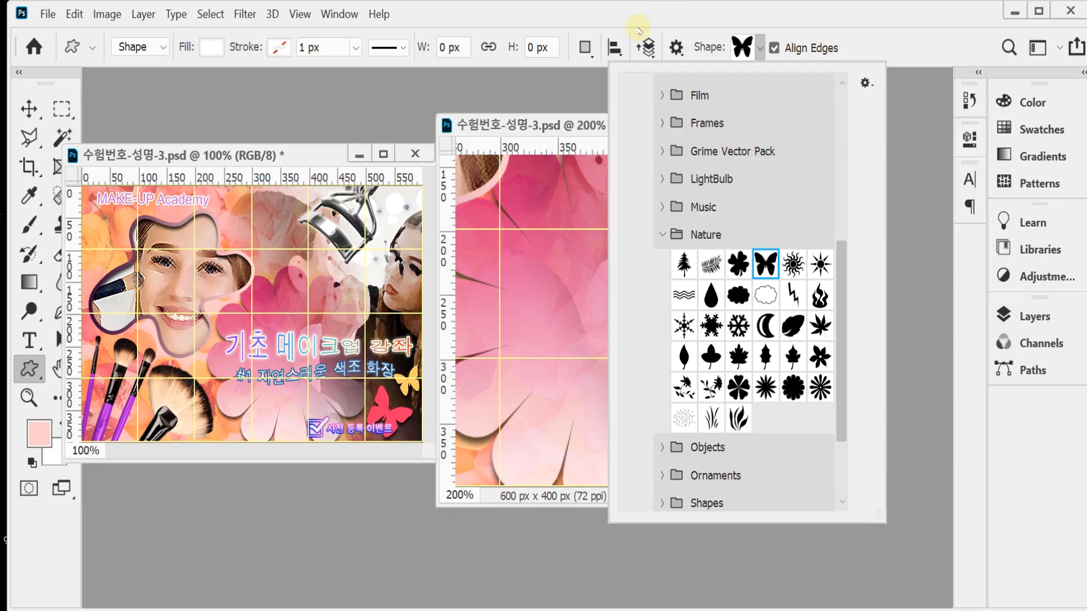
click(639, 31)
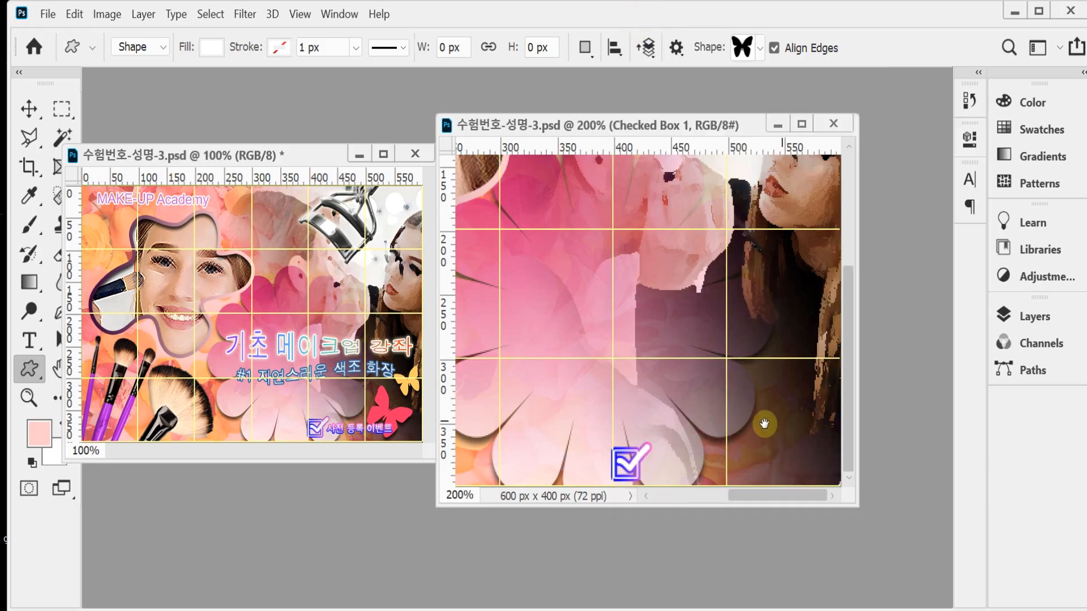
Step: Draw a butterfly in the poster's lower-right corner and transform it to about 80 x 82 px, rotated roughly 30° clockwise
drag(718, 425, 797, 494)
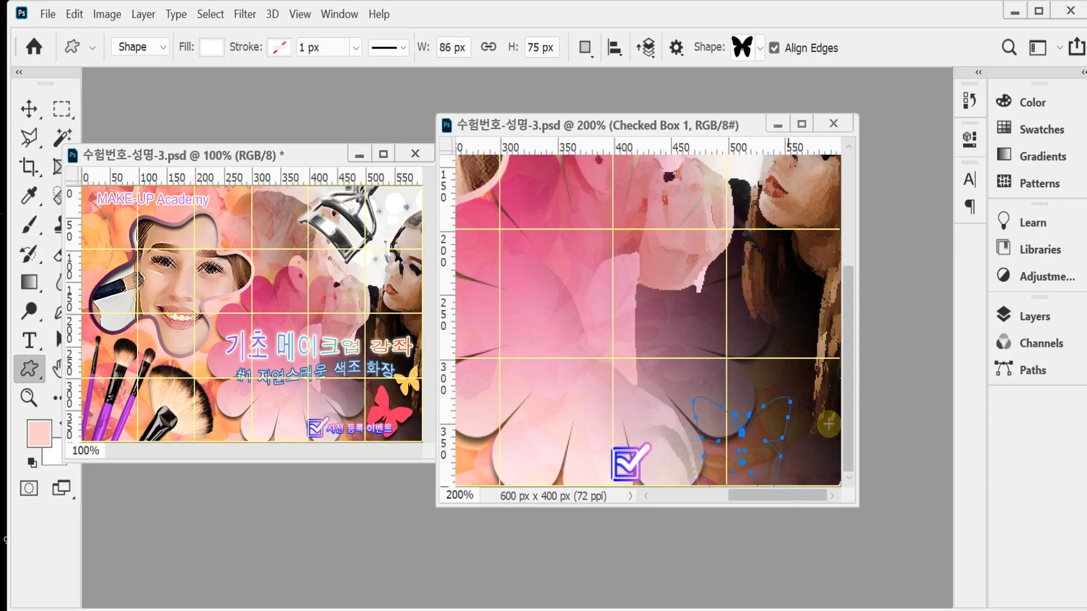
key(ctrl+t)
drag(808, 387, 800, 435)
drag(859, 456, 890, 460)
drag(813, 371, 819, 379)
drag(829, 415, 825, 415)
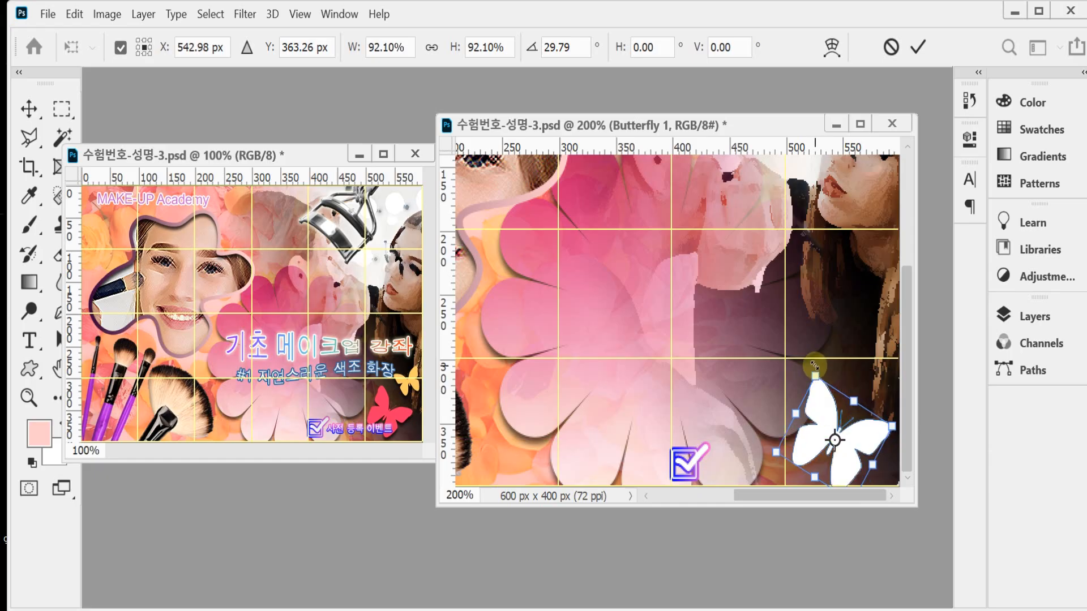
drag(815, 376, 821, 413)
Step: Fill the Butterfly 1 shape with the colour f36
click(1030, 315)
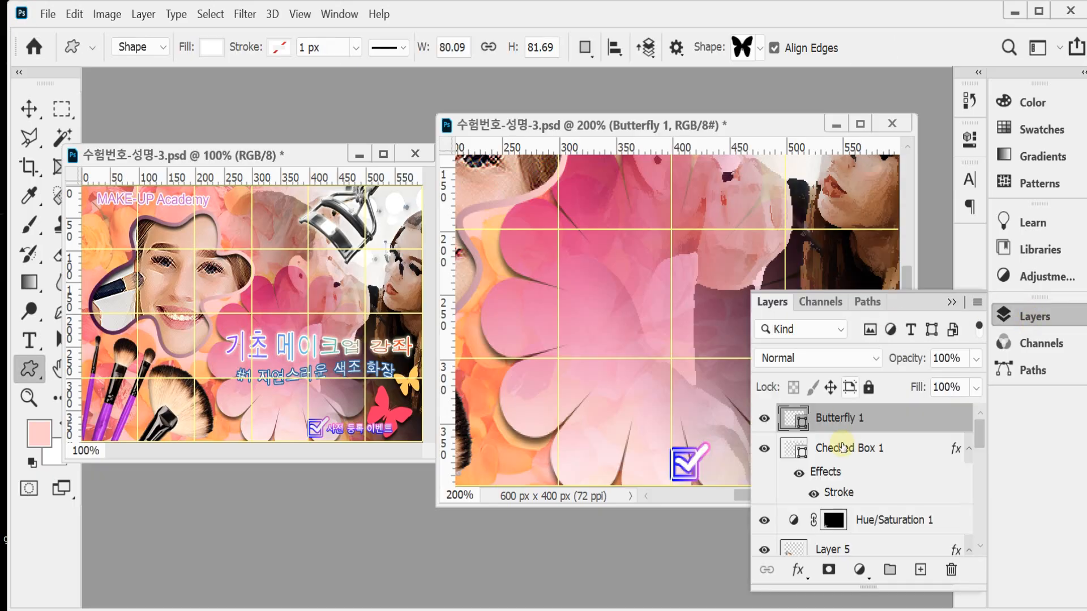
double_click(795, 422)
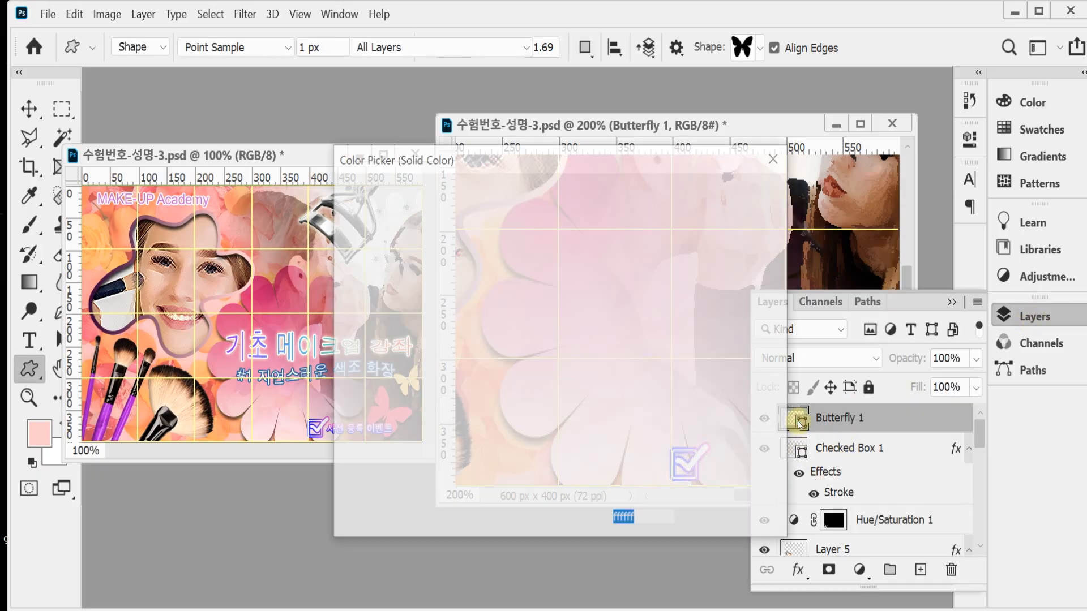
text(f3)
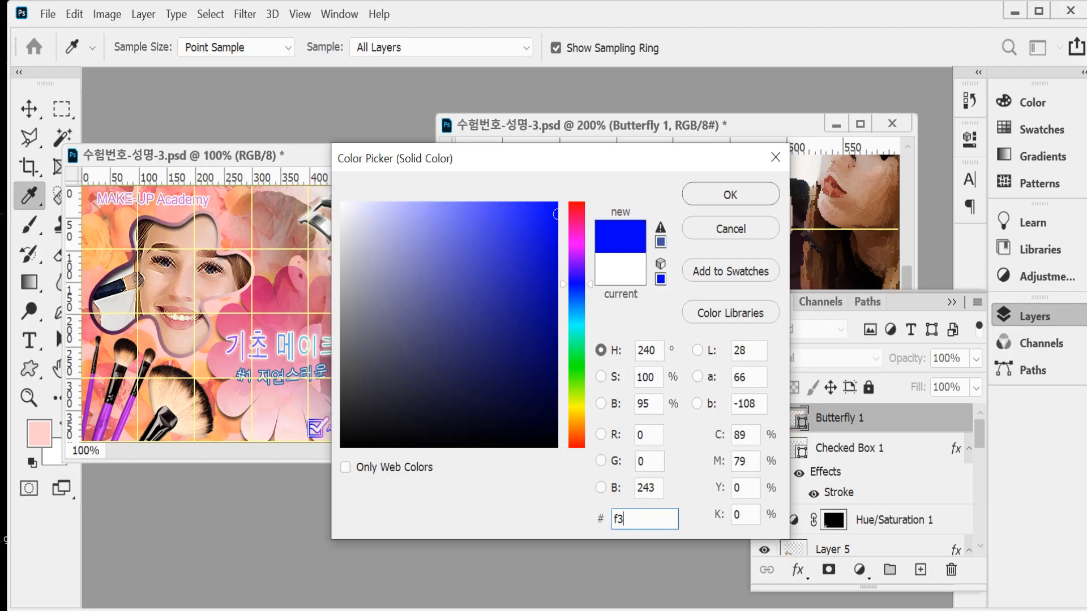
text(6)
key(Return)
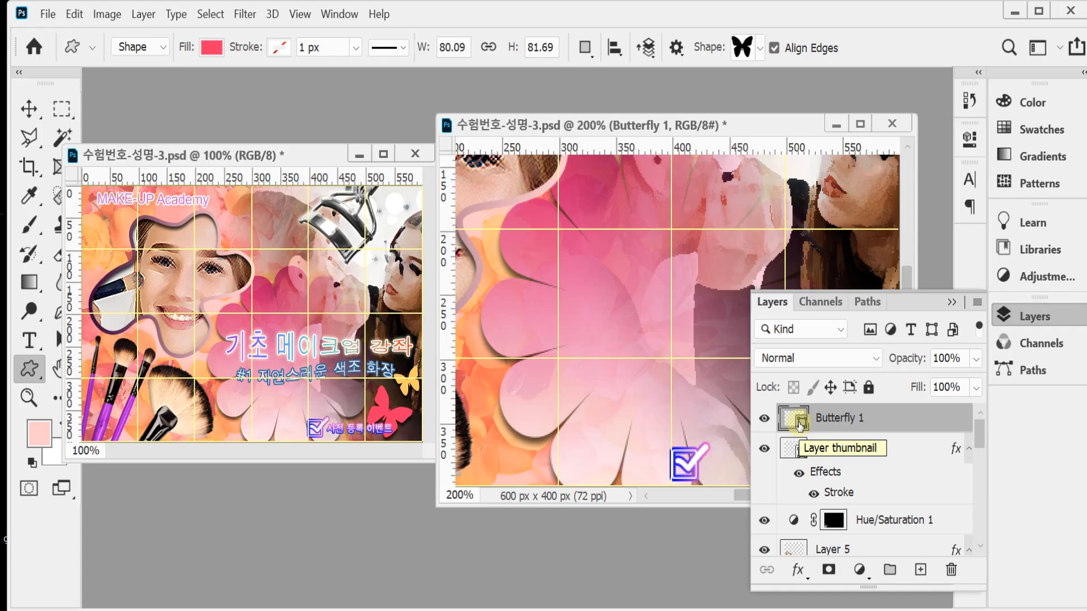
Step: Add a drop shadow with the default settings to the Butterfly 1 layer
click(798, 569)
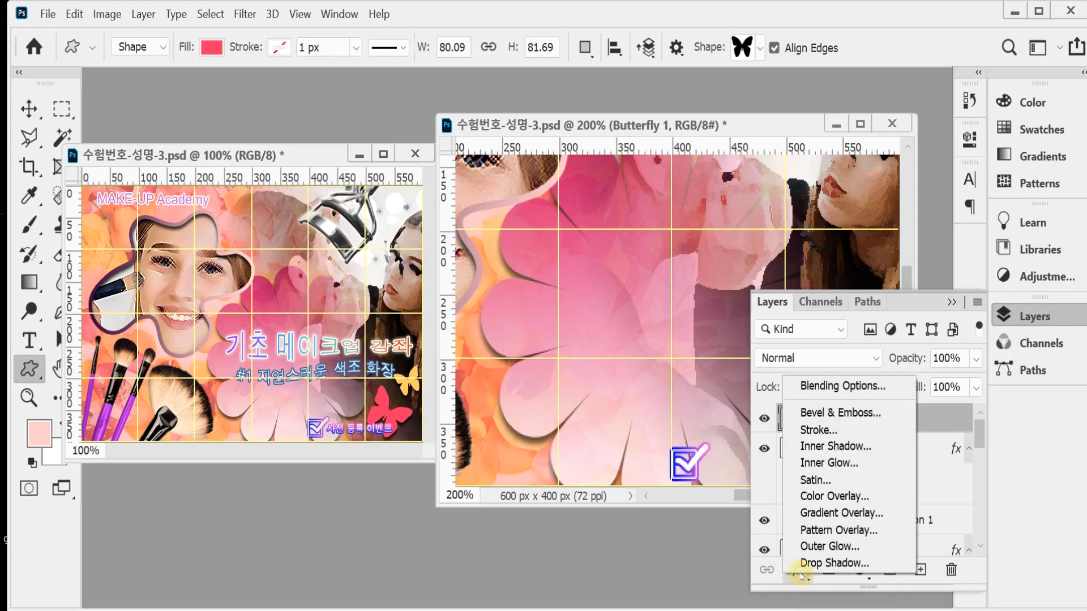
click(823, 562)
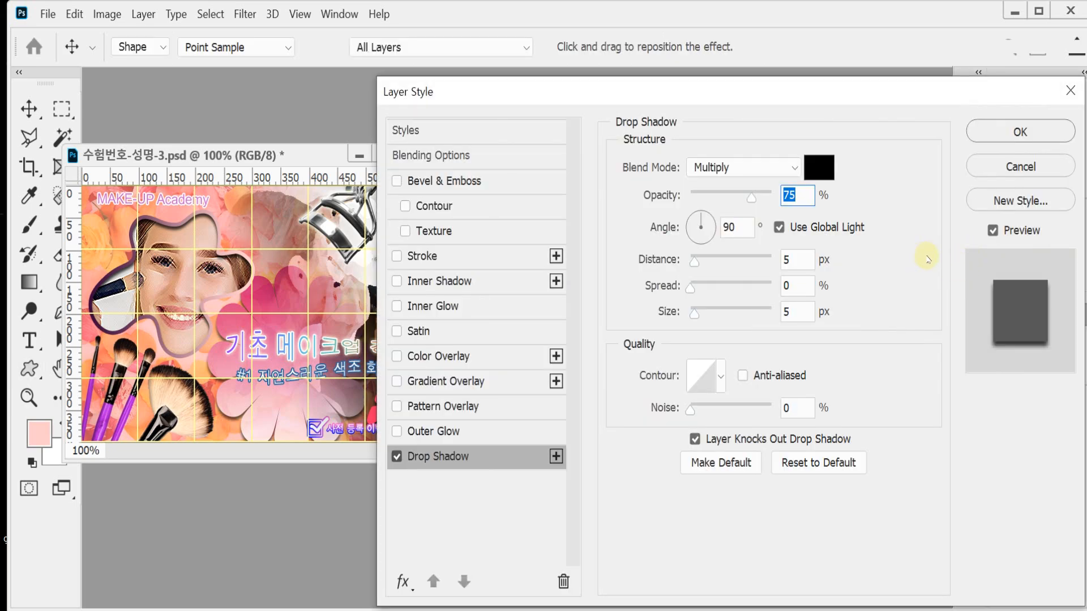
key(Return)
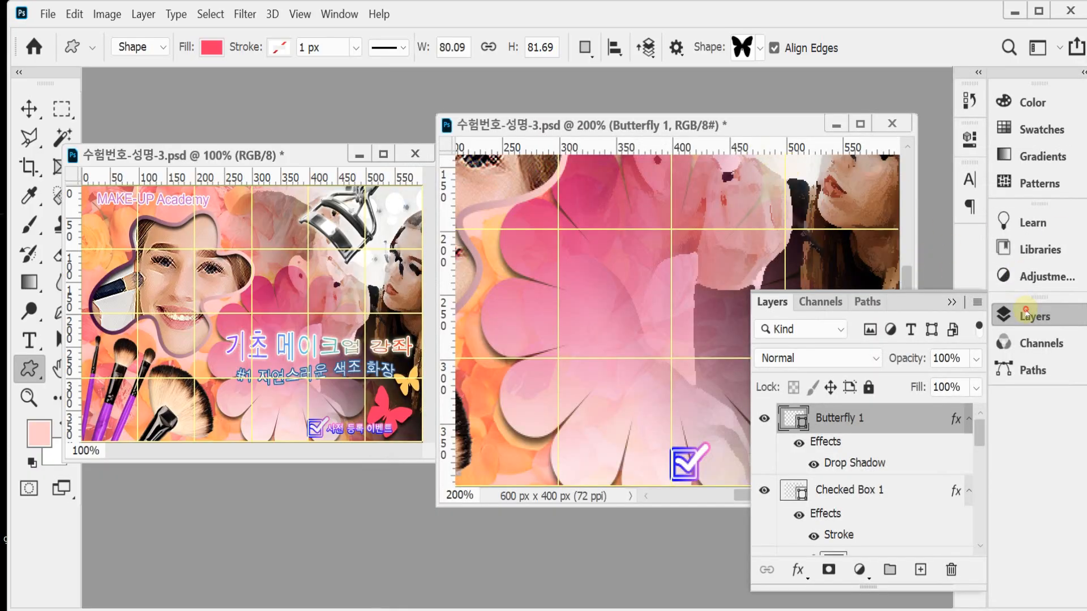
click(1034, 316)
Step: Duplicate the butterfly, shrink the copy to about 52 x 52 px, rotate it counterclockwise and place it above the original, matching the reference poster
ctrl+click(394, 393)
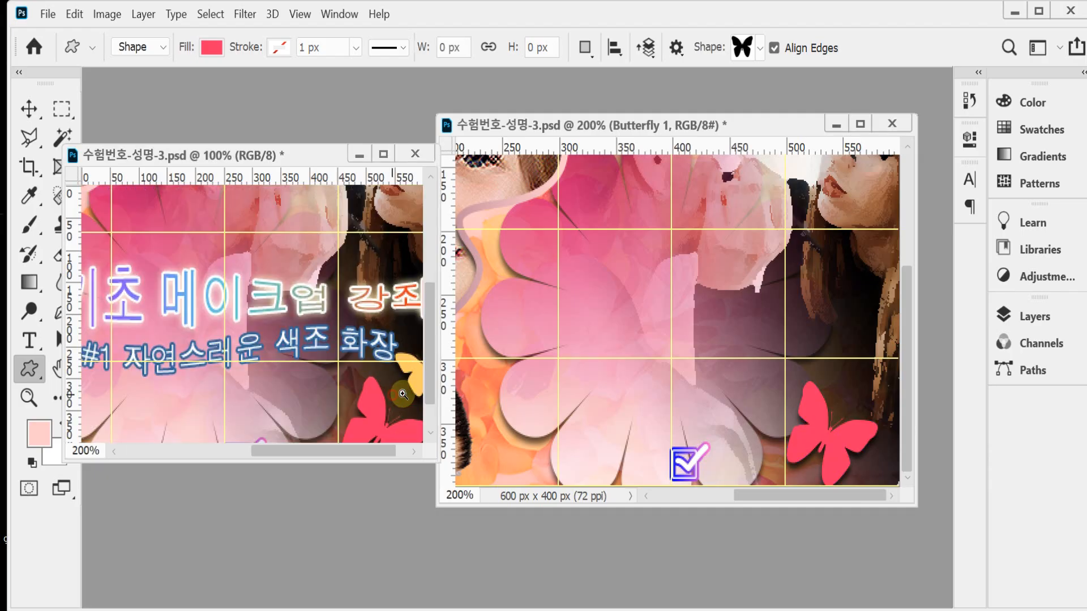
drag(389, 388, 224, 292)
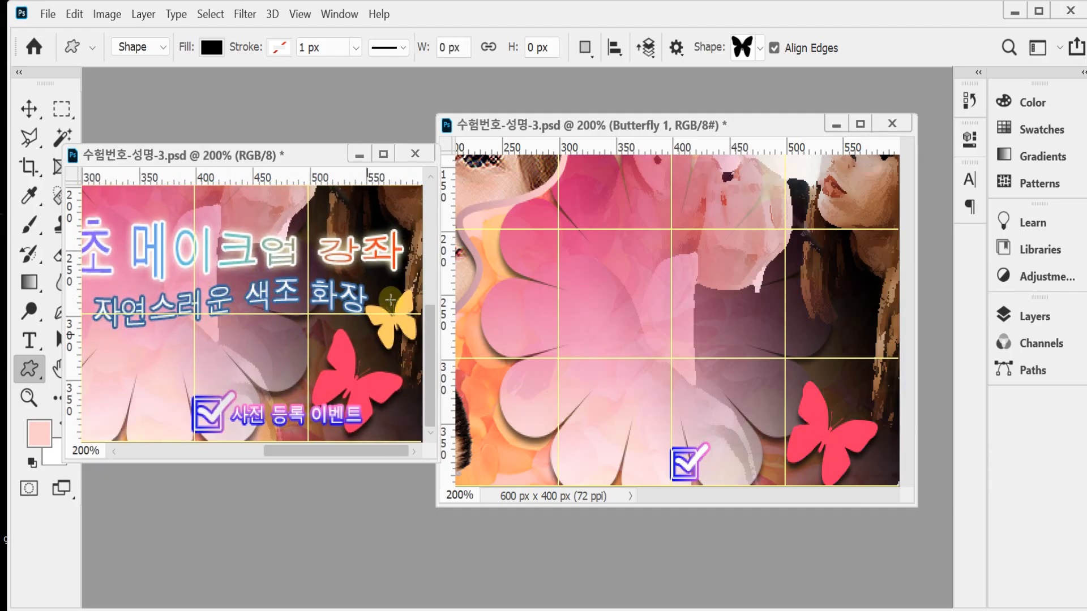
click(814, 428)
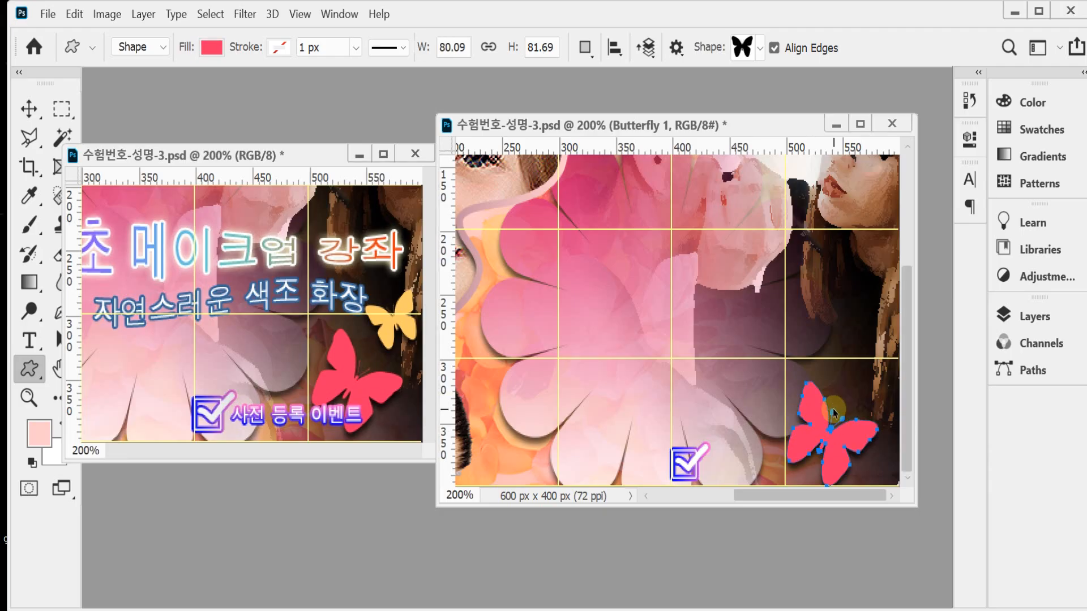
key(ctrl+j)
key(ctrl+t)
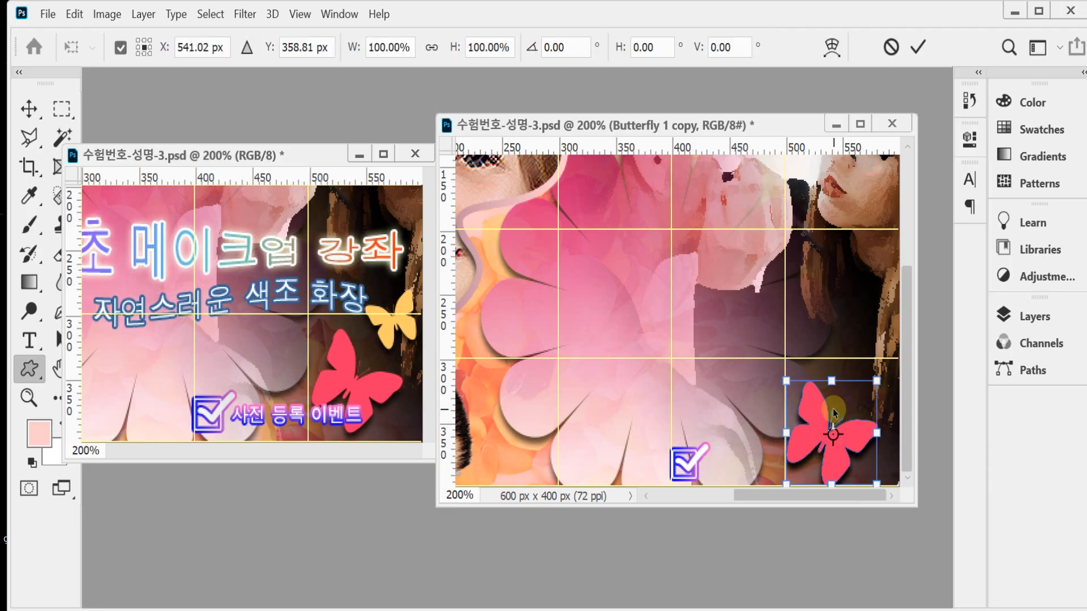
drag(859, 429, 844, 344)
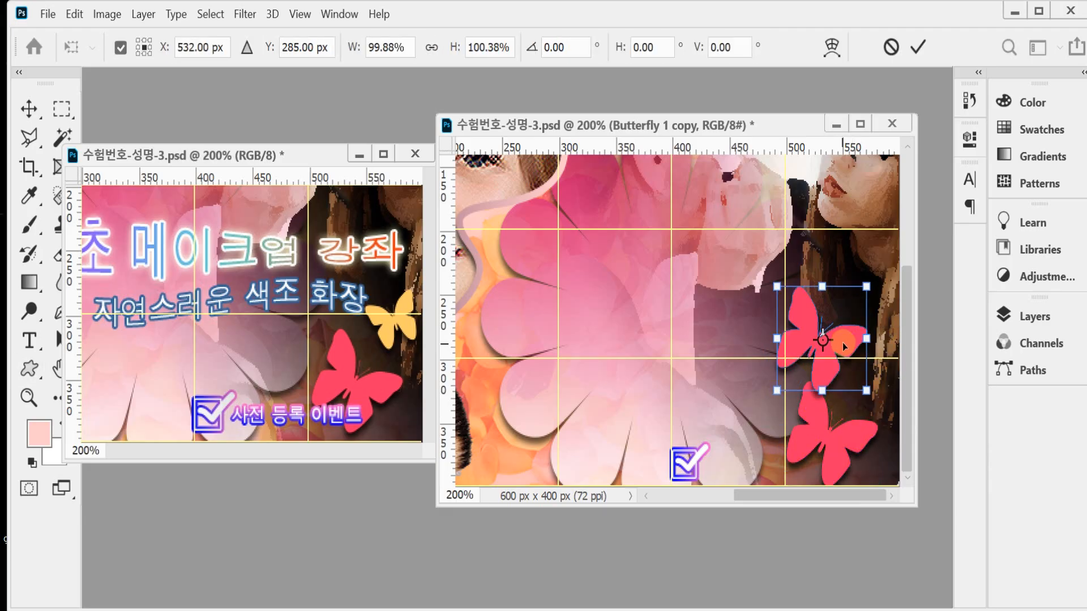
drag(779, 389, 811, 353)
drag(876, 380, 891, 353)
drag(862, 301, 875, 293)
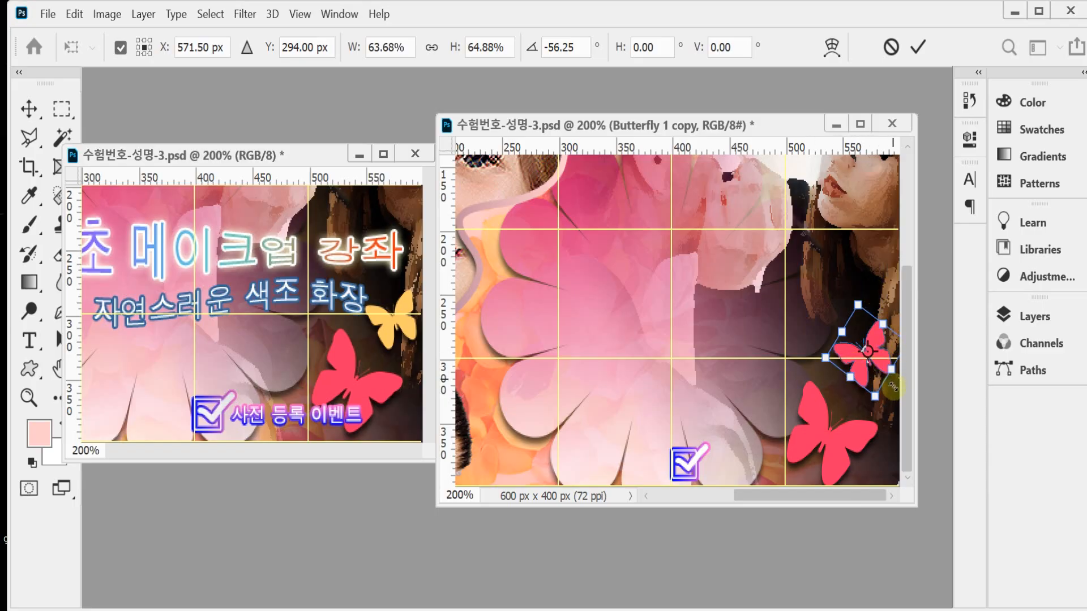
mouse_move(881, 417)
mouse_down()
mouse_move(890, 414)
mouse_move(875, 400)
mouse_up()
key(Return)
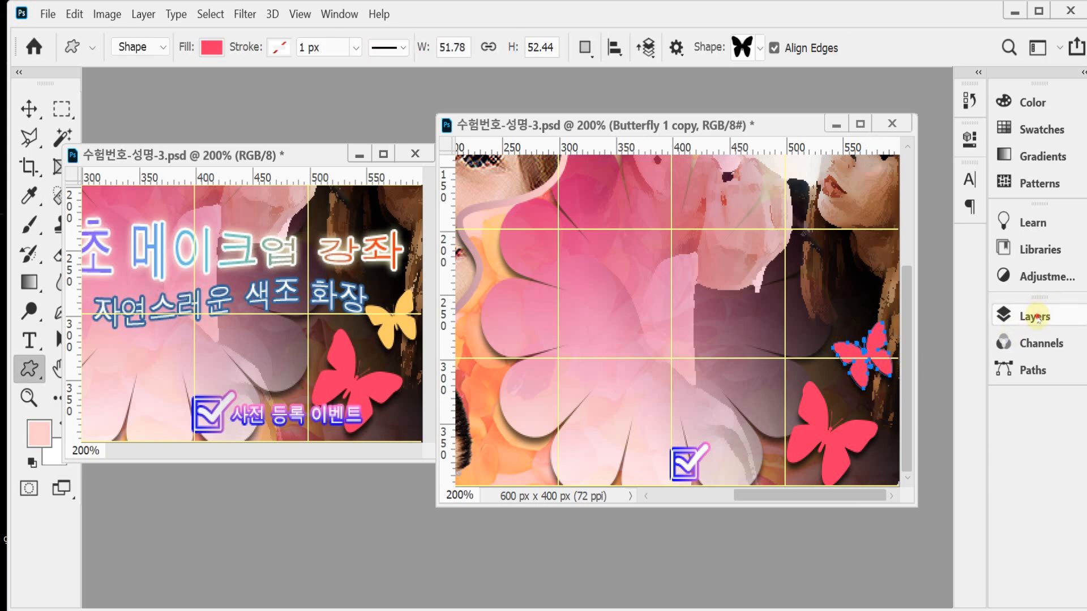
Step: Fill the Butterfly 1 copy shape with the colour fc6 and save the document
click(1045, 316)
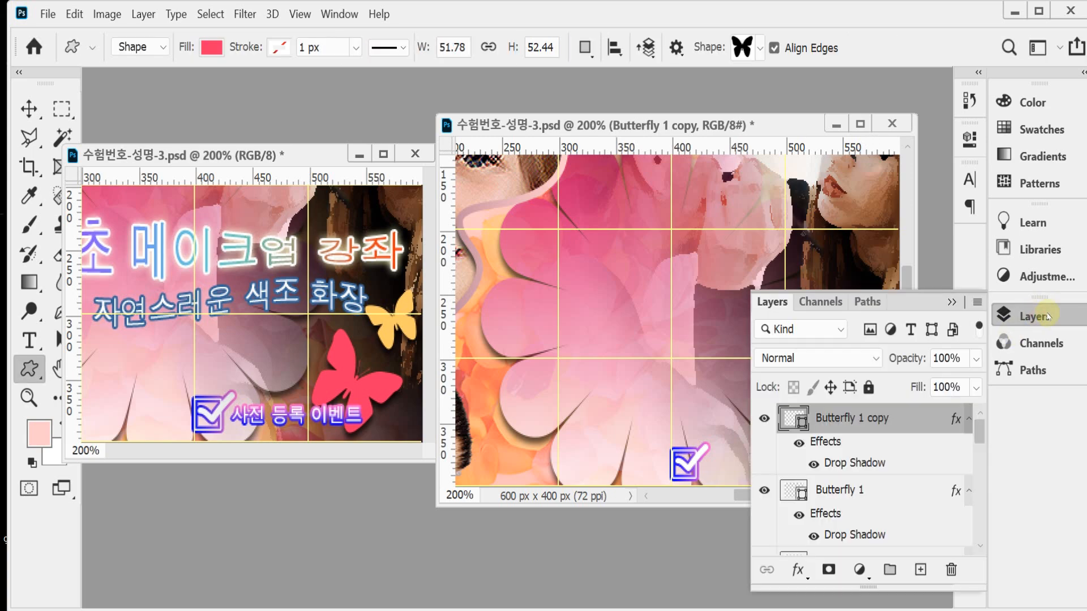
double_click(798, 420)
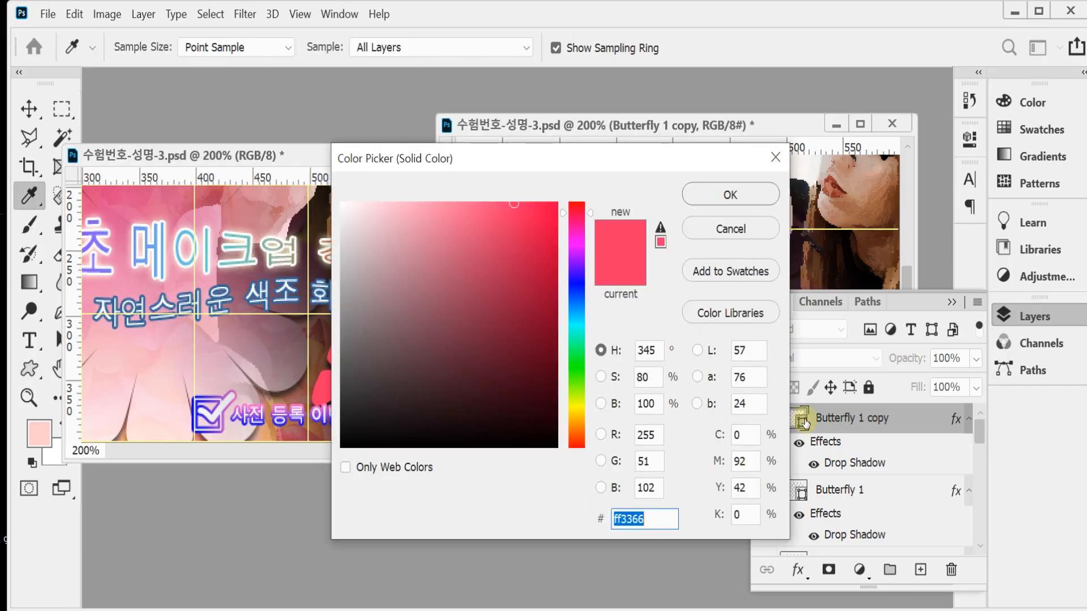
text(fc6)
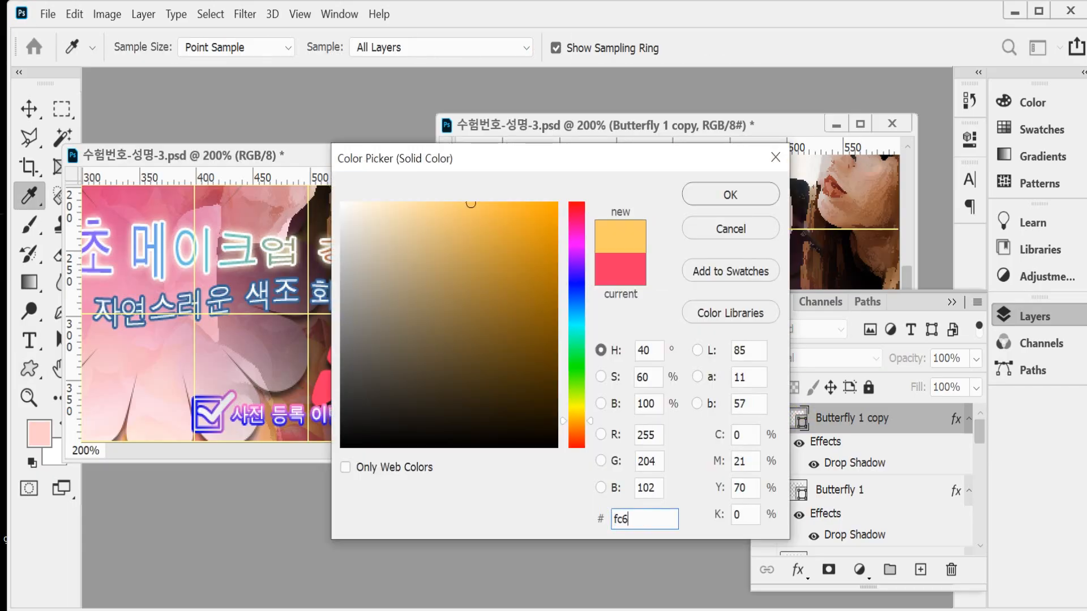
key(Return)
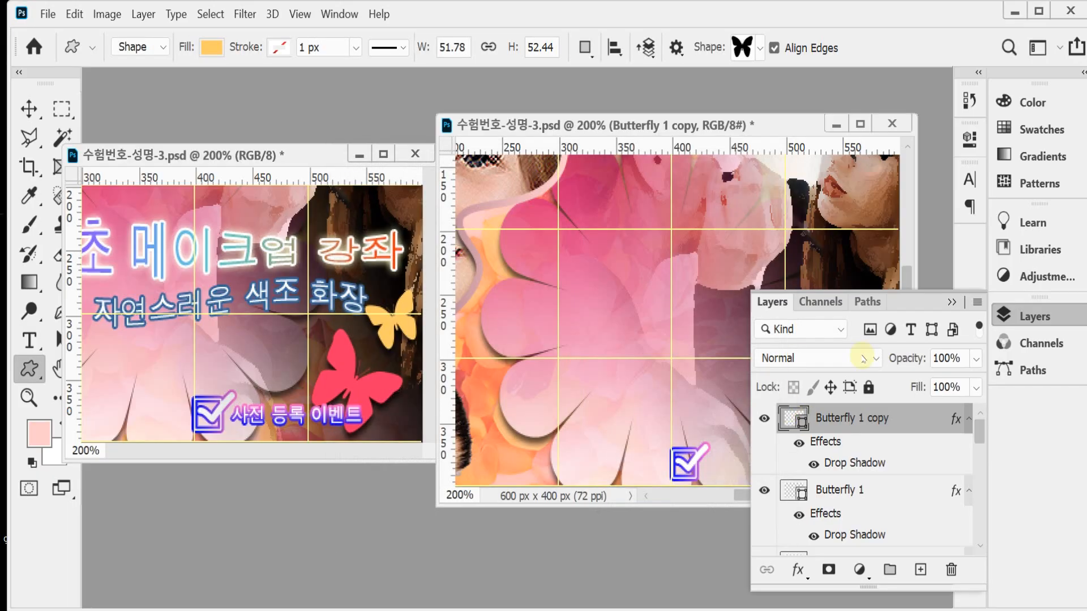
click(1035, 317)
key(ctrl+s)
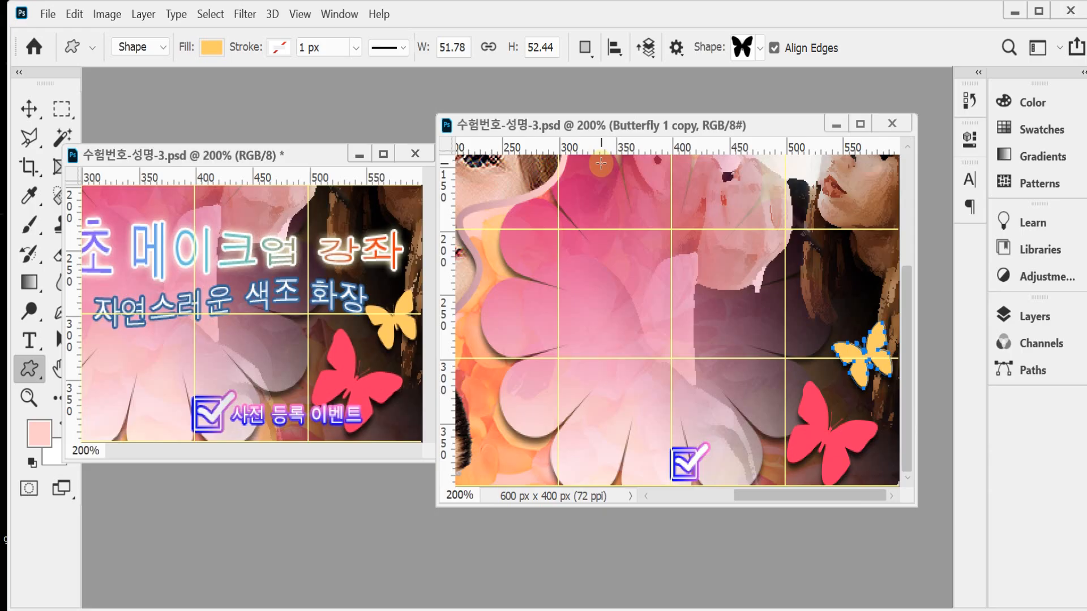
Step: Show both posters at 100% zoom and arrange their windows side by side for comparison
alt+click(672, 338)
alt+click(677, 363)
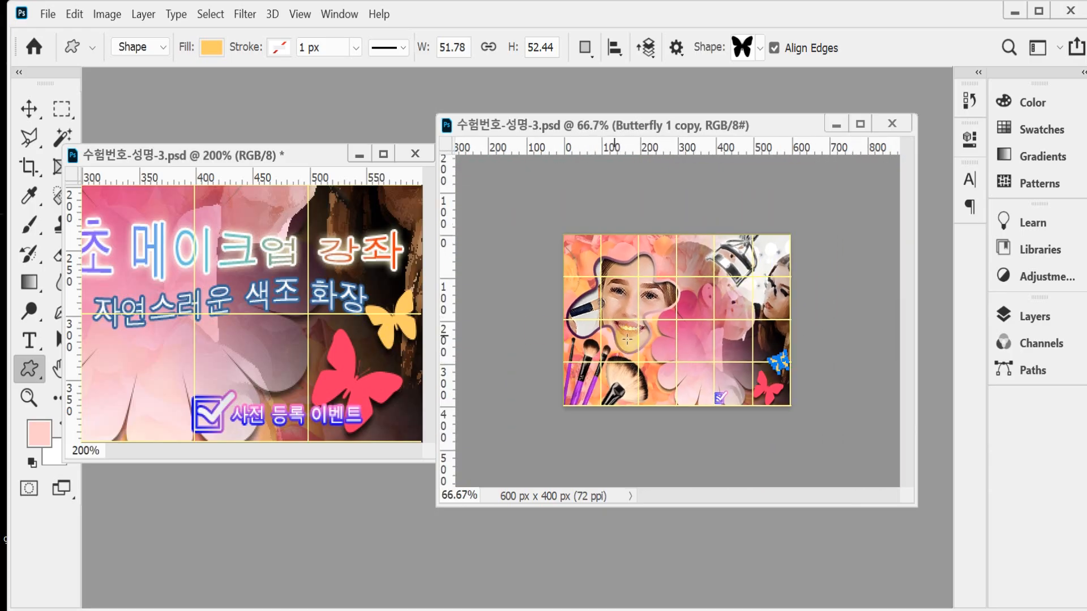
click(756, 337)
alt+click(322, 310)
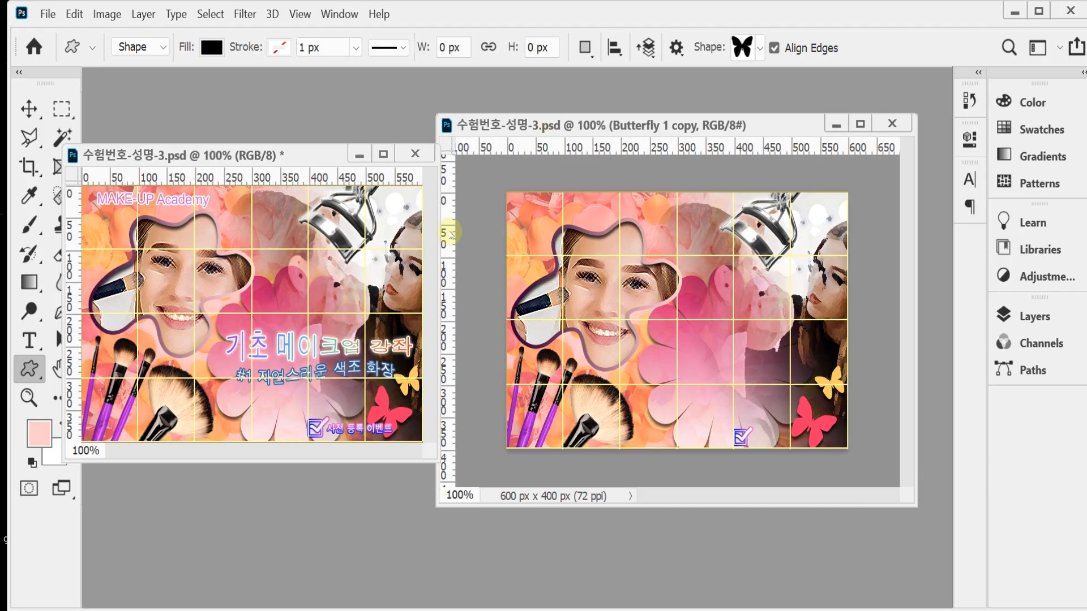
drag(439, 229, 470, 231)
click(542, 127)
drag(541, 127, 565, 124)
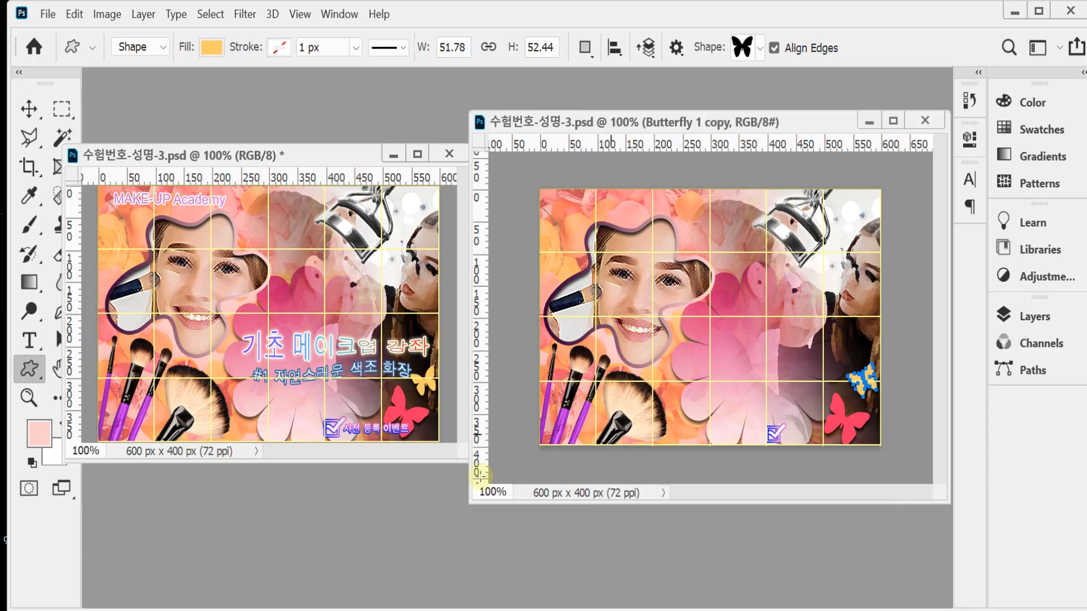
Step: Copy the text 사전 등록 이벤트 from the reference poster and check its font size
click(390, 431)
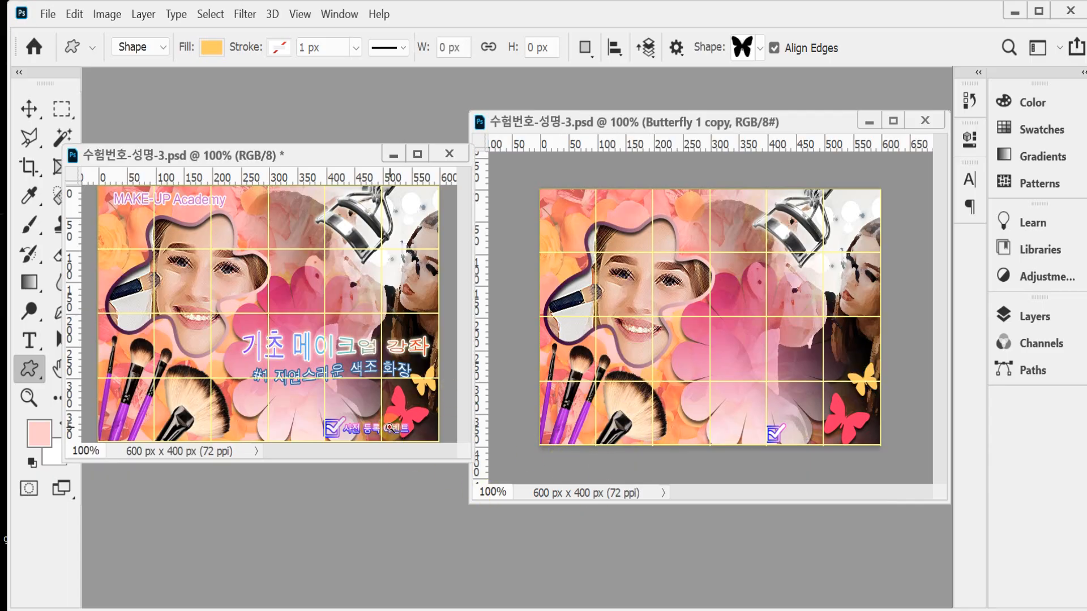
scroll(385, 431, up, 4)
drag(386, 431, 383, 422)
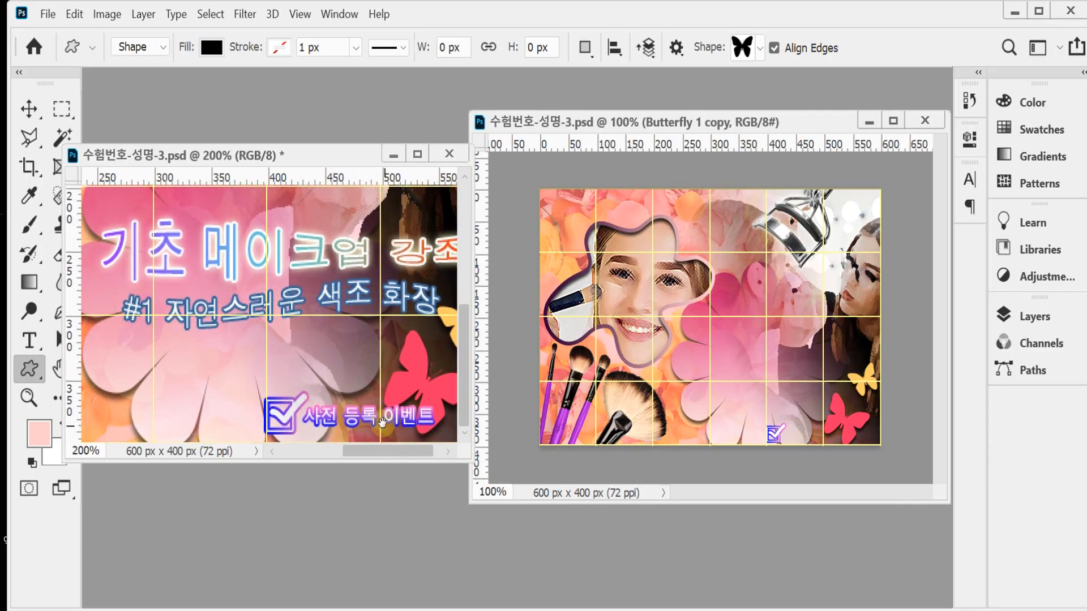
click(30, 340)
click(340, 418)
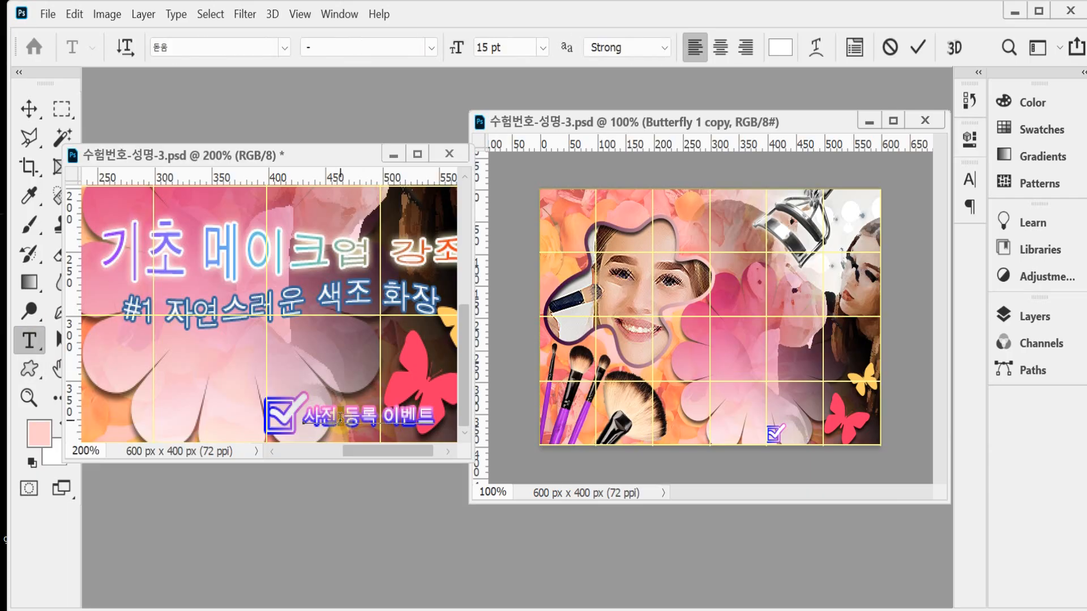
triple_click(341, 418)
key(ctrl+c)
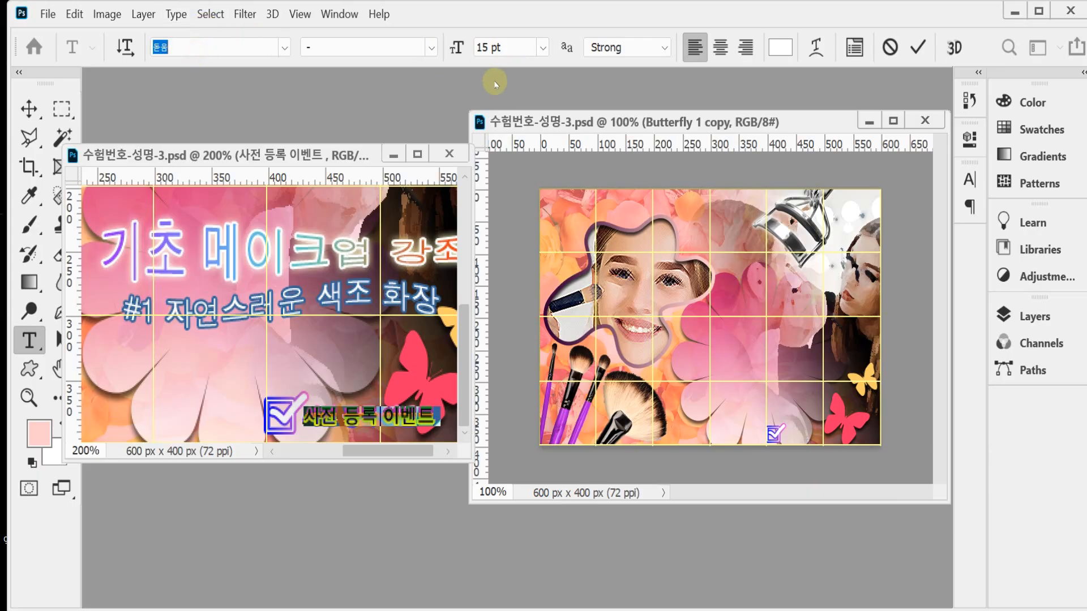
click(509, 49)
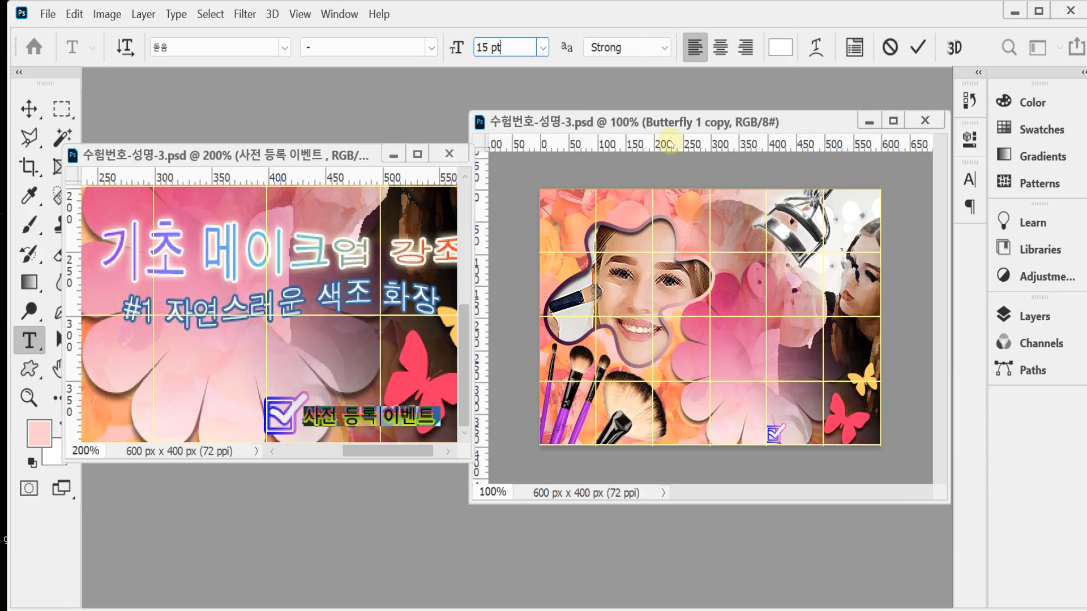
Step: Check the text colour and paste 사전 등록 이벤트 at 15 pt beside the checked box
click(783, 48)
drag(457, 284, 320, 198)
click(760, 191)
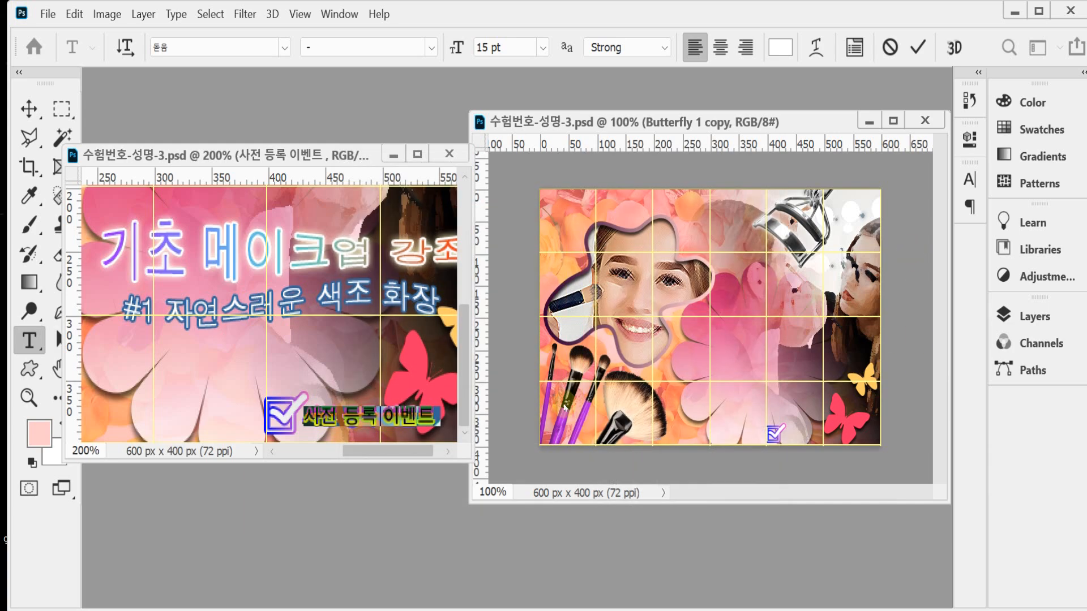
click(789, 436)
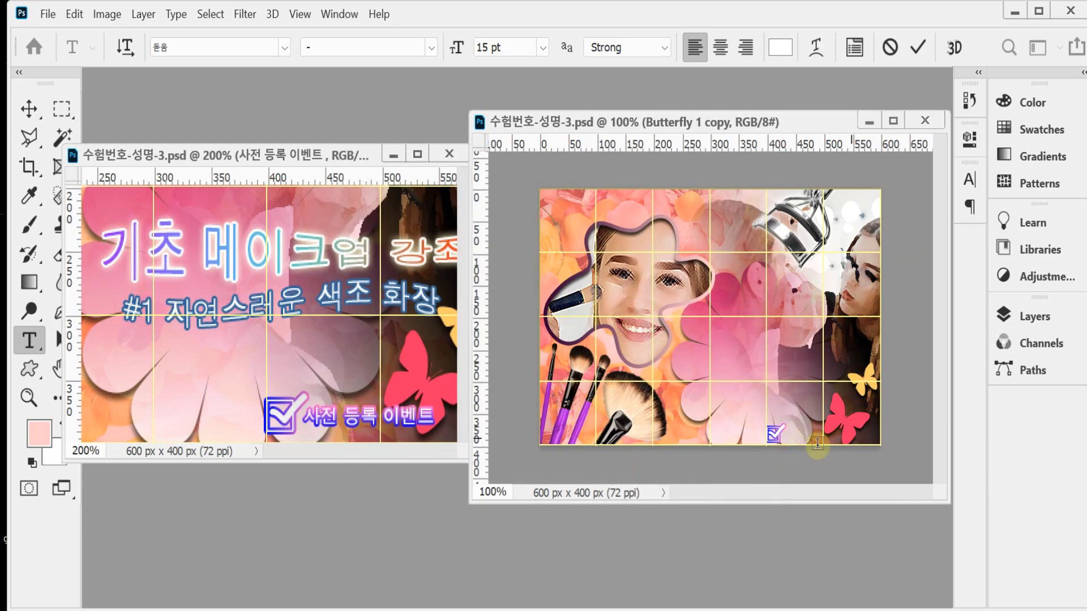
click(792, 436)
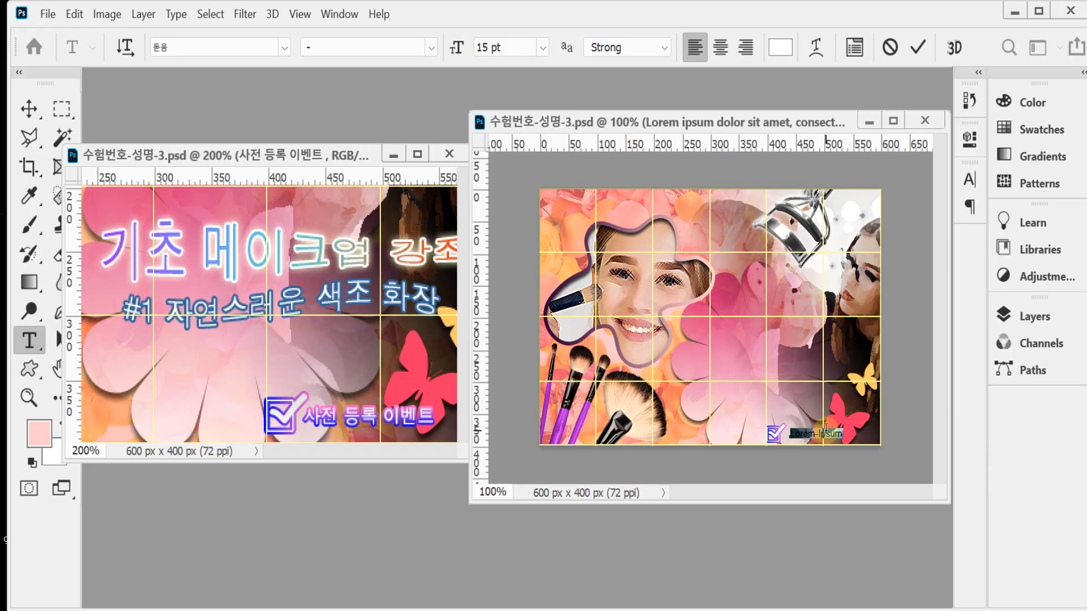
key(ctrl+v)
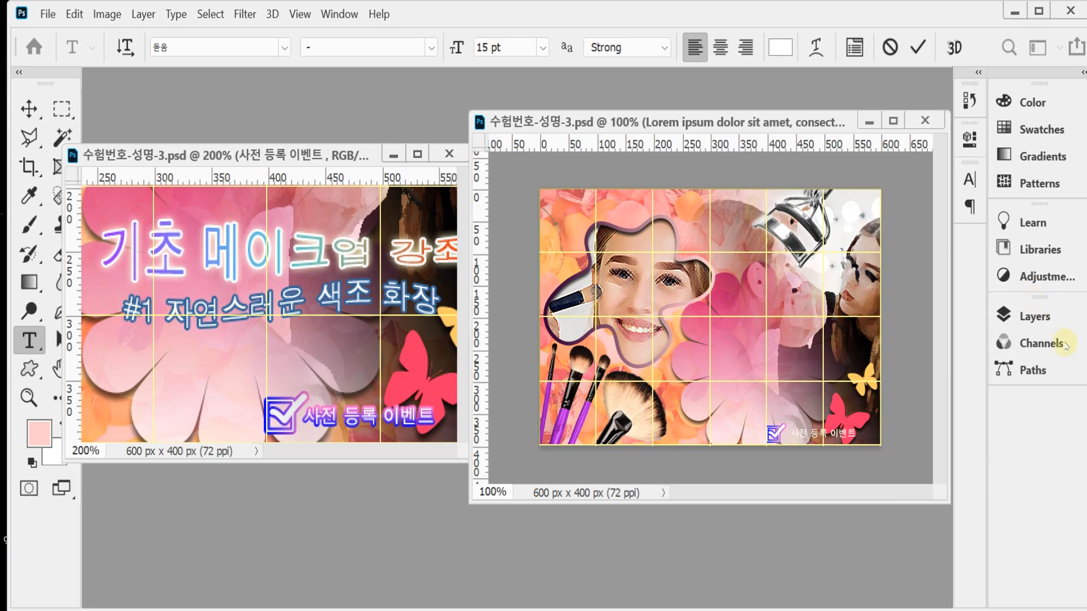
key(ctrl+Return)
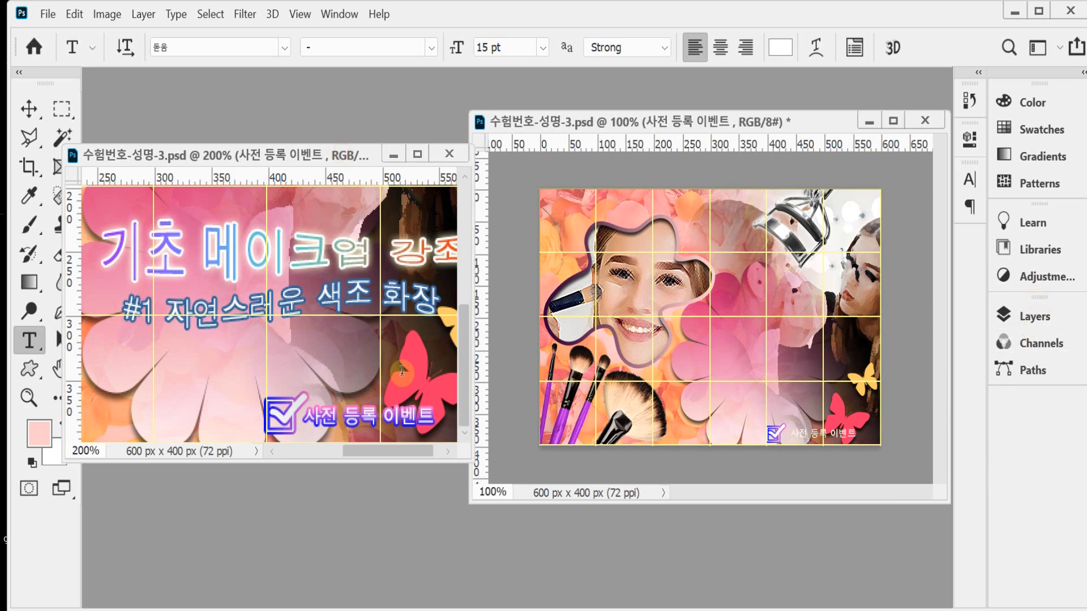
Step: Try to copy the styled event text from the reference poster, and undo both that copy and the pasted text
key(v)
drag(379, 405, 842, 437)
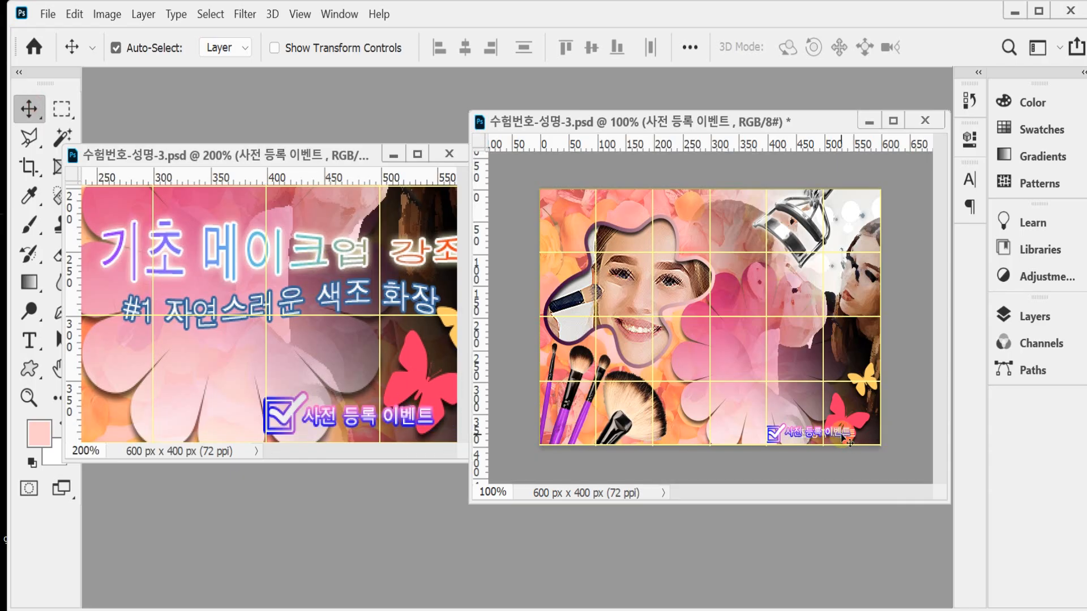
key(ctrl+z)
key(ctrl+z)
Step: Copy the styled 사전 등록 이벤트 text from the reference poster, nudge it into place beside the checked box, and save
drag(415, 414, 846, 438)
key(Down)
key(Down)
key(Down)
key(Down)
key(Down)
key(Down)
key(Down)
key(Down)
key(Right)
key(Right)
key(Right)
key(Right)
key(Right)
key(Right)
key(Right)
key(Left)
key(Left)
key(Left)
key(Left)
key(Up)
key(Up)
key(Up)
key(ctrl+s)
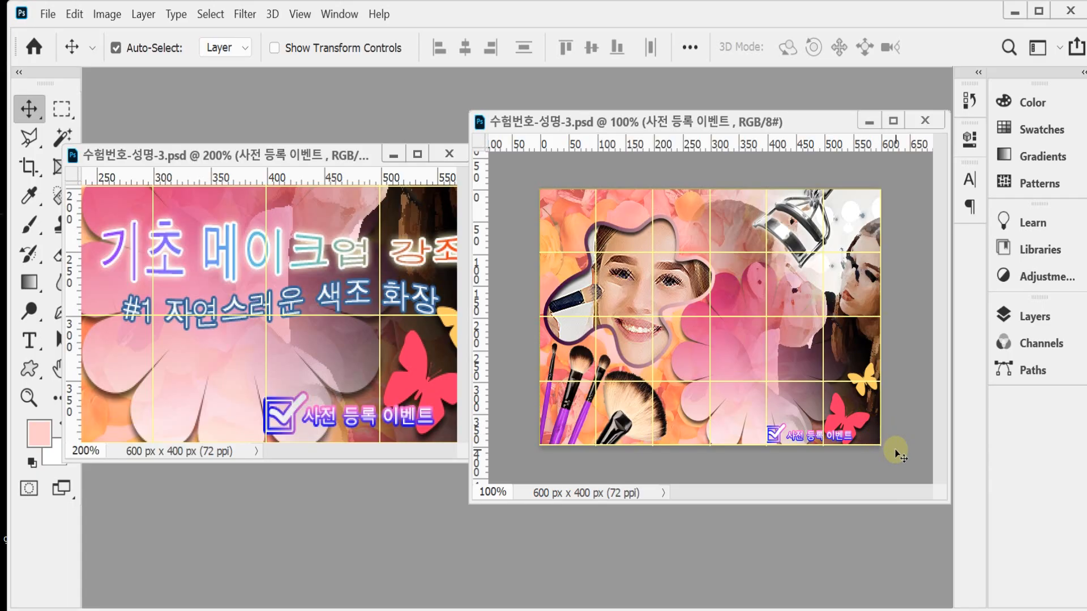
Step: Examine the font and Warp Text settings of the title 기초 메이크업 강좌 in the reference poster
click(269, 250)
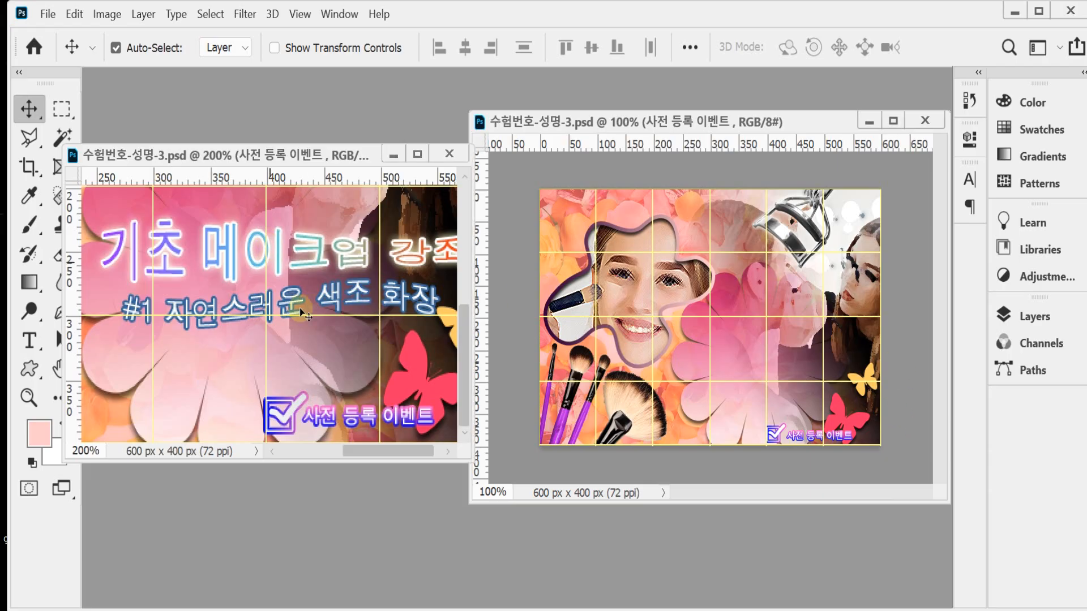
click(311, 262)
key(ctrl+1)
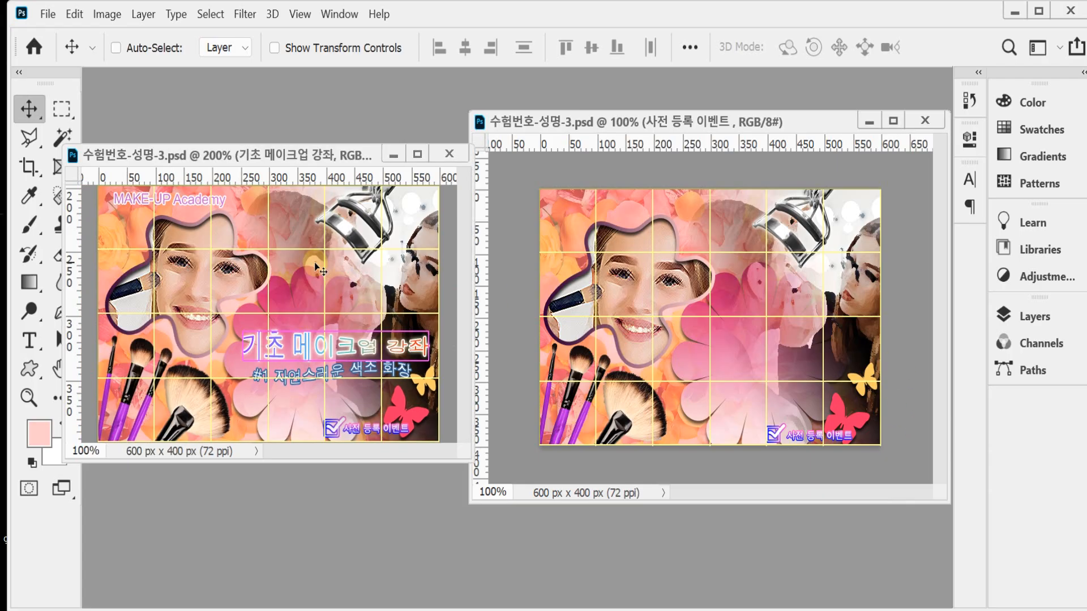
key(ctrl+plus)
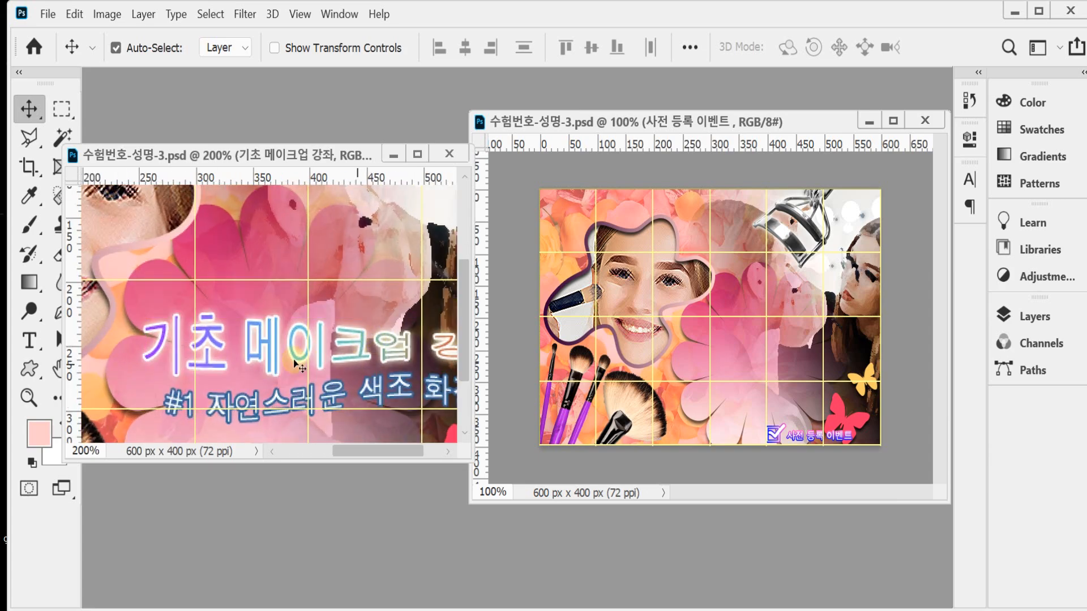
double_click(276, 354)
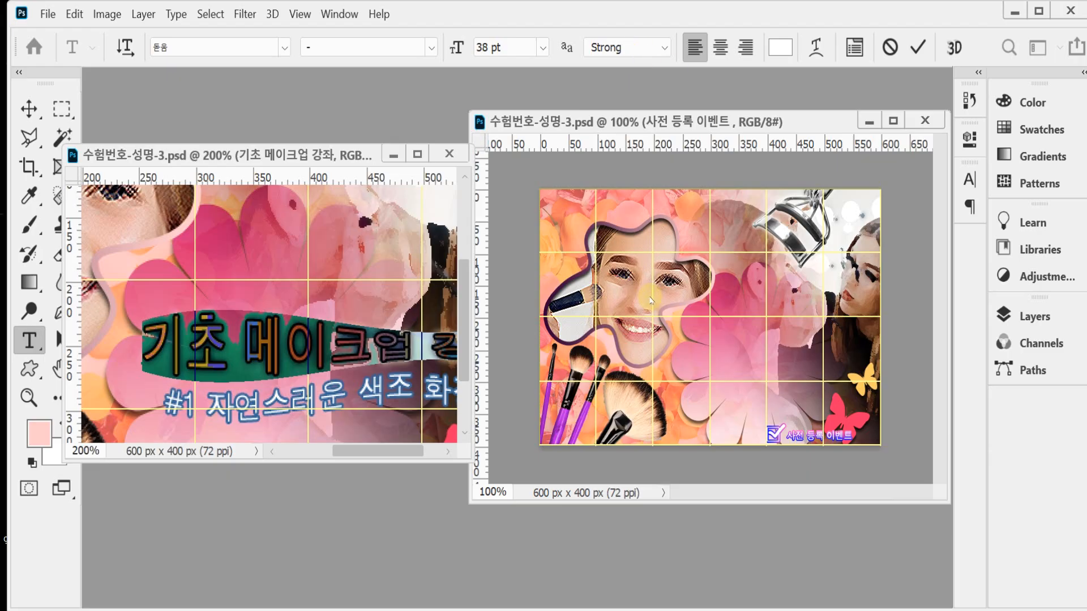
click(323, 348)
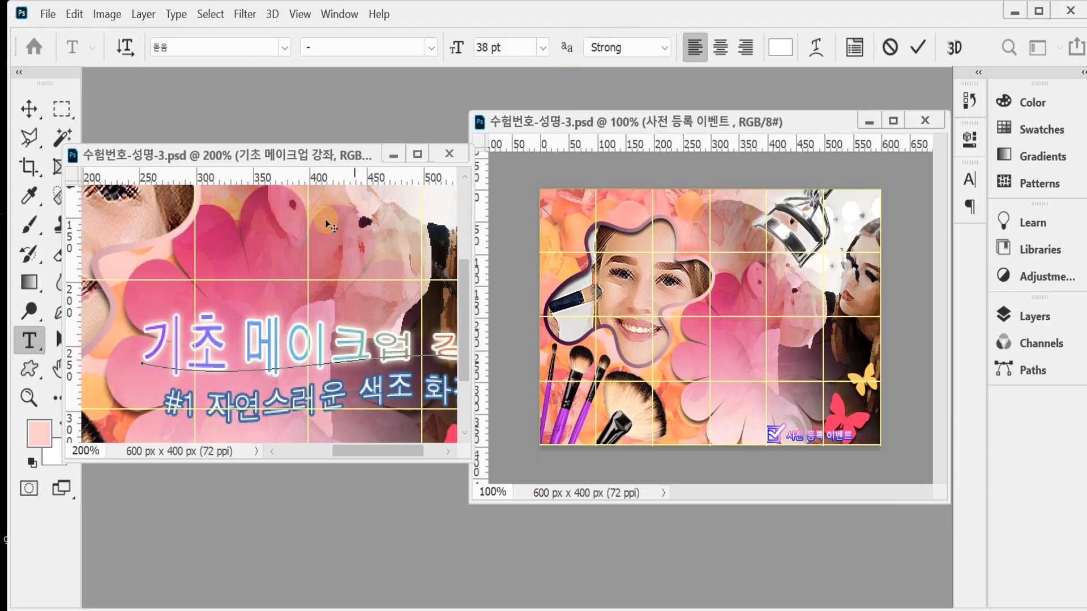
click(817, 50)
drag(786, 249, 480, 123)
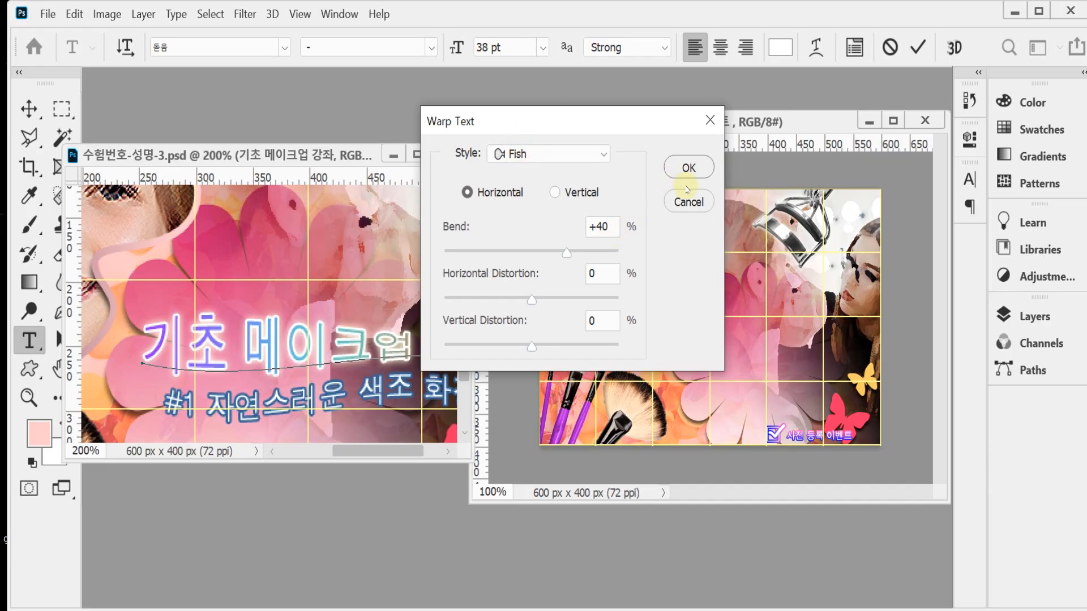
click(688, 168)
Step: Examine the Stroke and Gradient Overlay settings of the 기초 메이크업 강좌 layer without changing them
click(1014, 316)
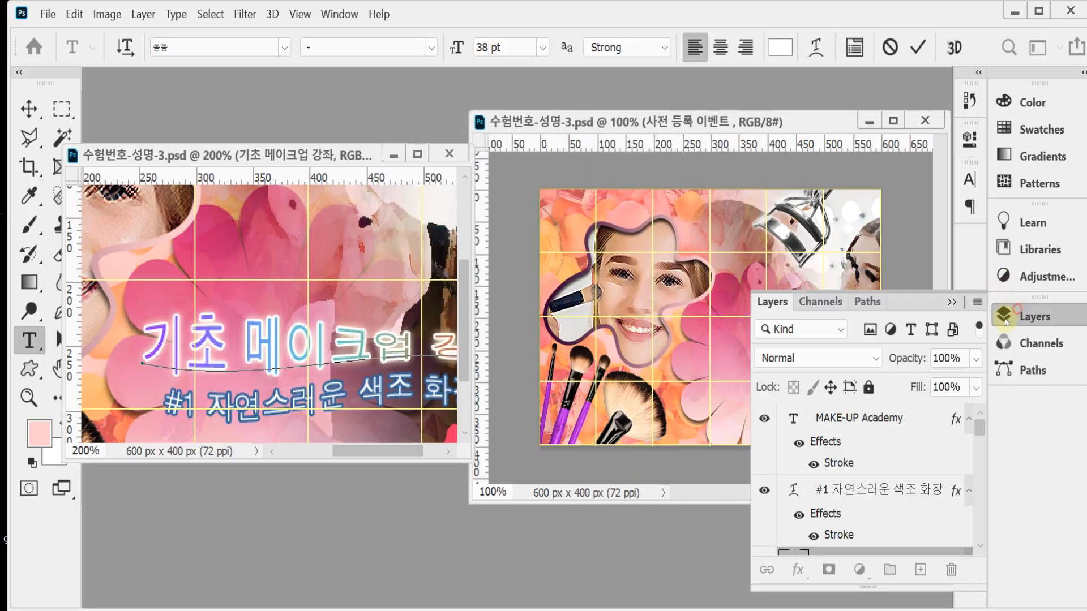
scroll(892, 520, down, 2)
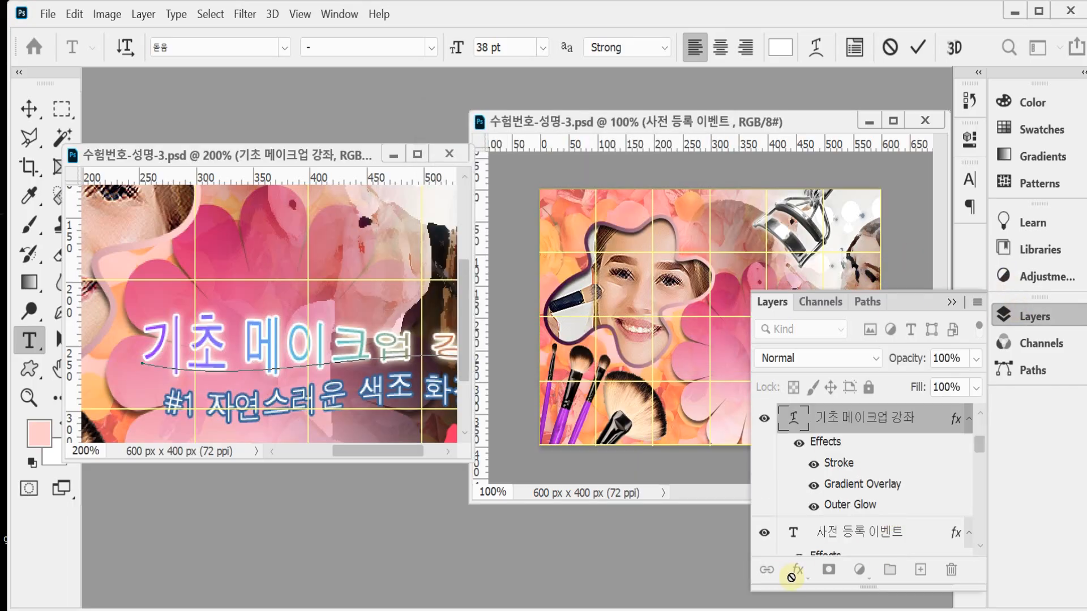
key(ctrl+Return)
key(v)
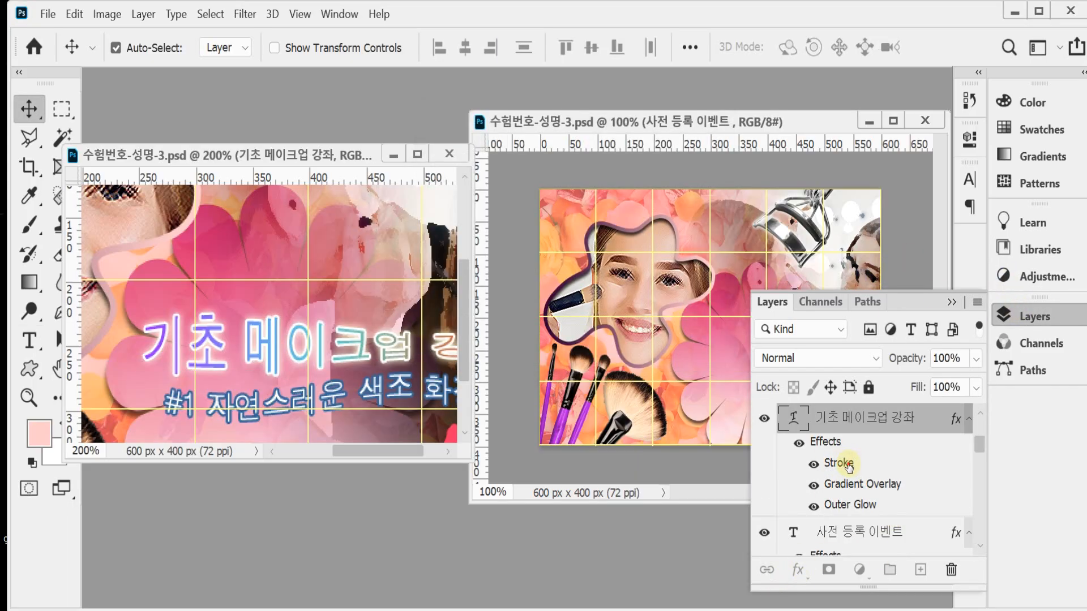
double_click(856, 467)
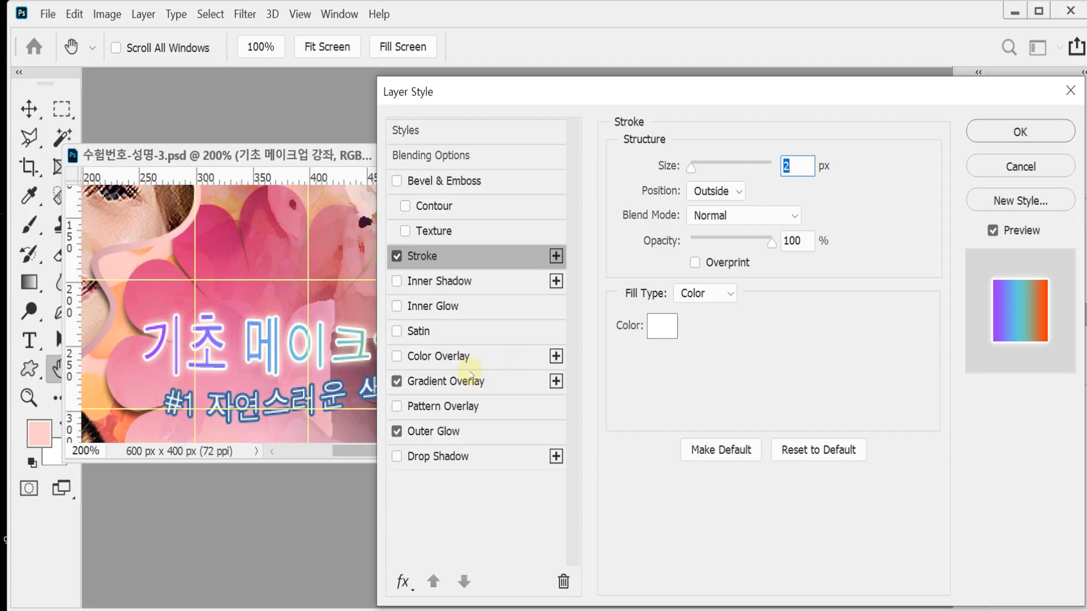
click(444, 383)
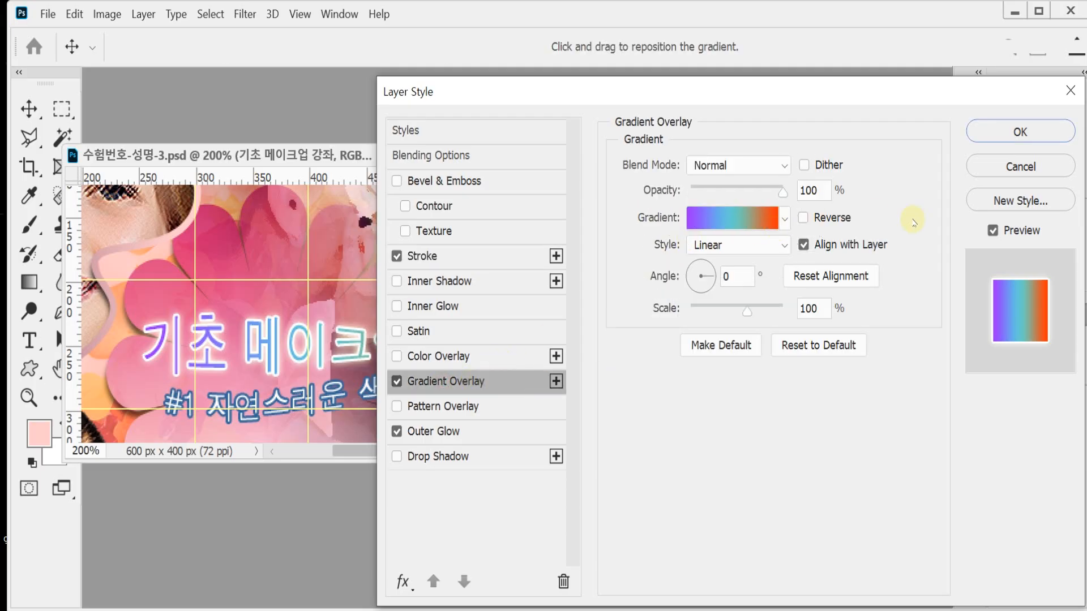
click(1035, 169)
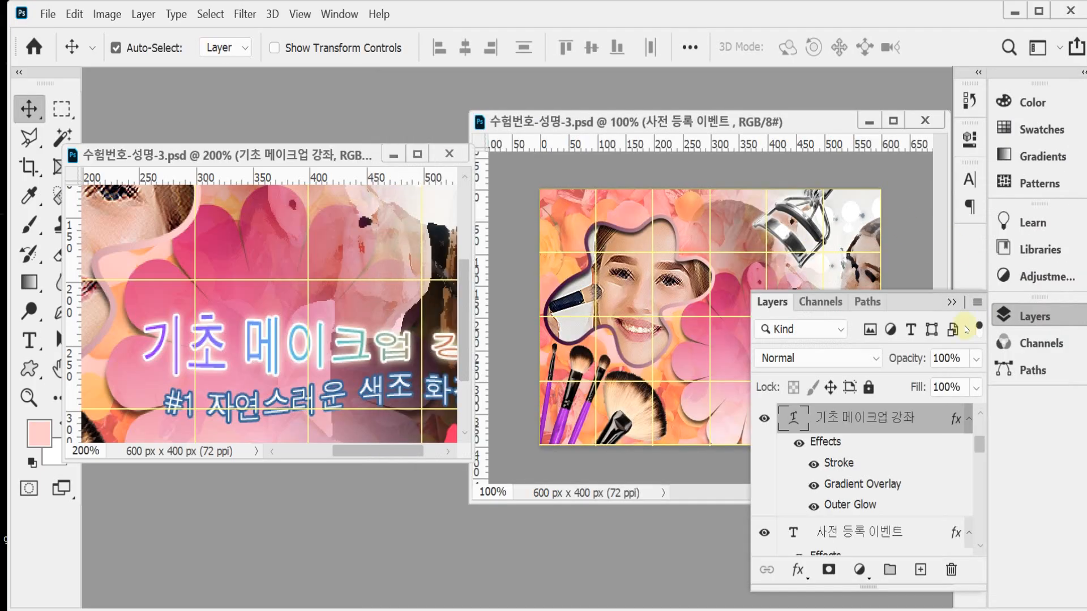
Step: Copy the title 기초 메이크업 강좌 from the reference poster onto the flower in the working poster, and save
click(1023, 321)
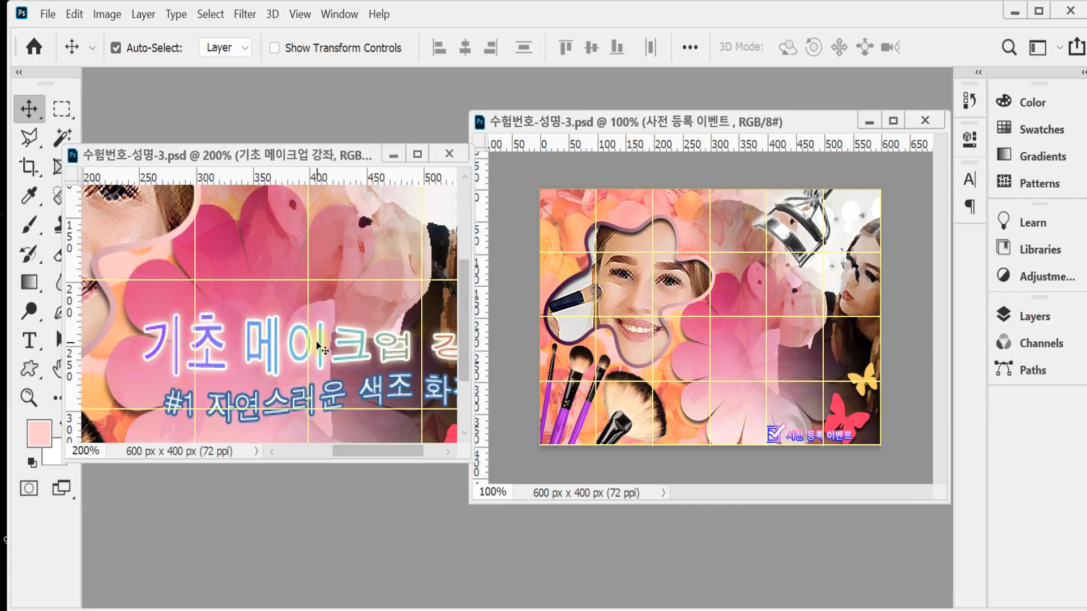
drag(327, 355, 718, 345)
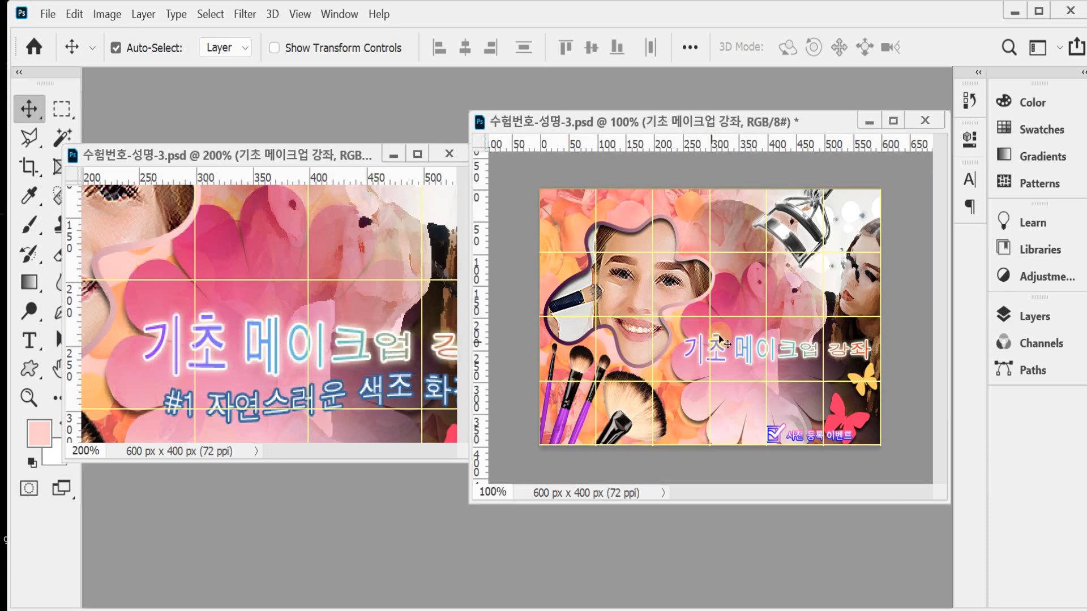
key(ctrl+s)
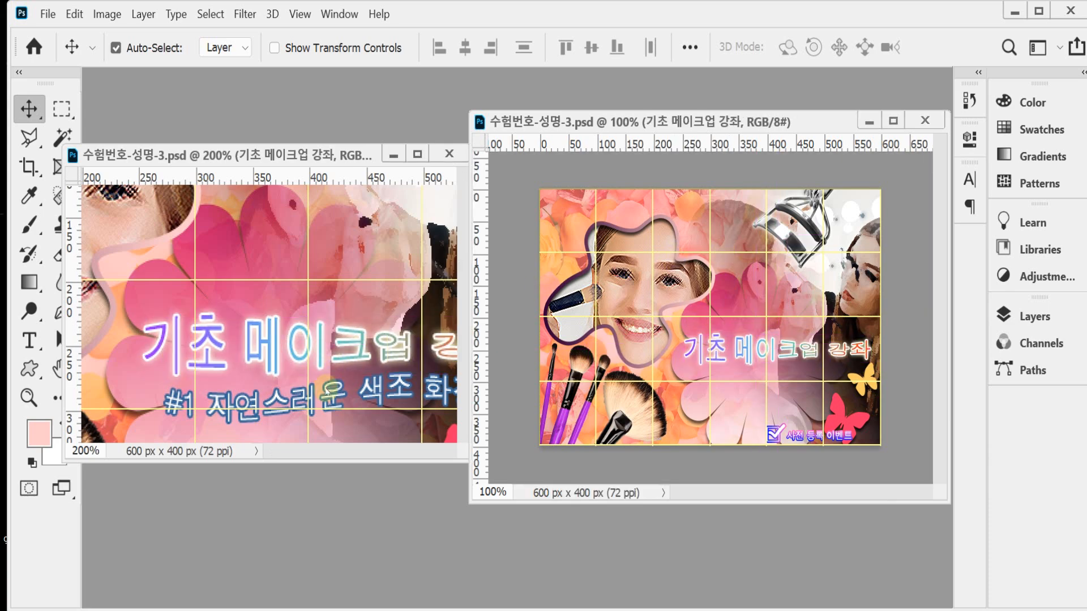
Step: Examine the font size and Warp Text settings of the subtitle #1 자연스러운 색조 화장 in the reference poster
click(329, 383)
double_click(287, 399)
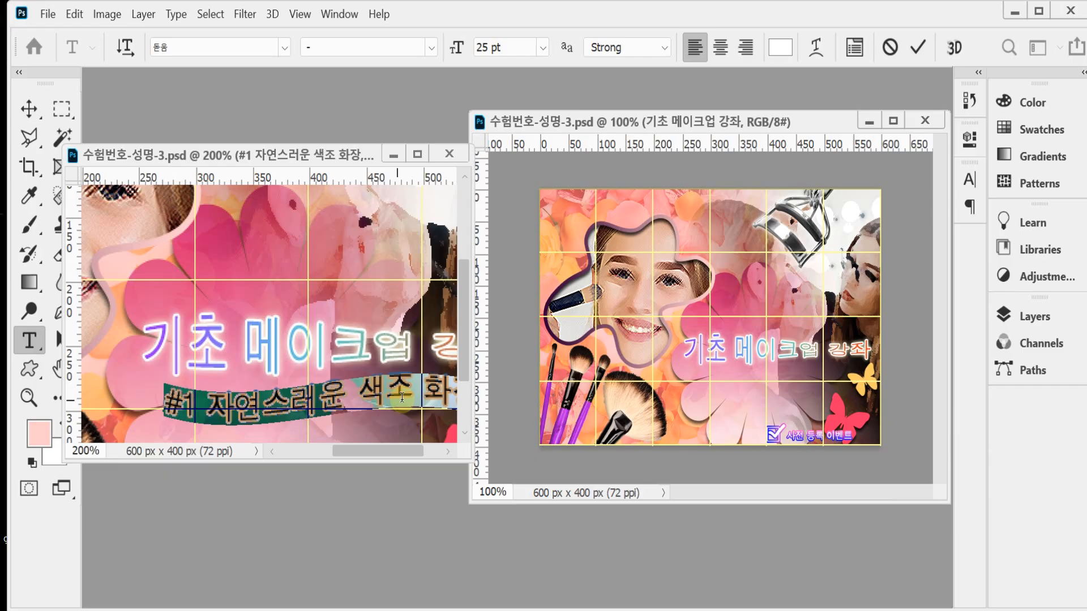
drag(402, 456, 414, 457)
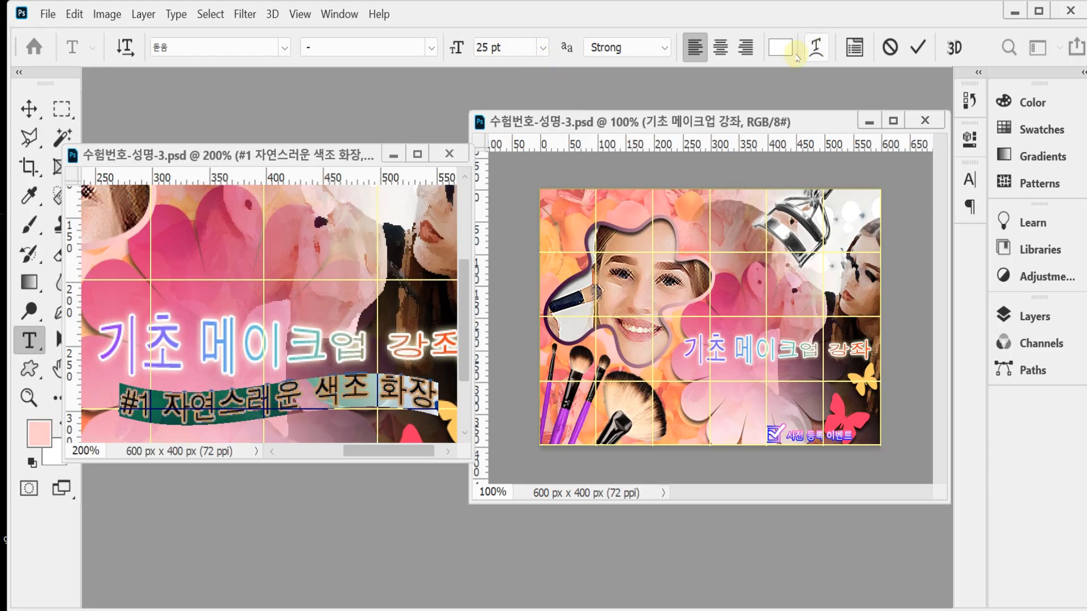
click(815, 49)
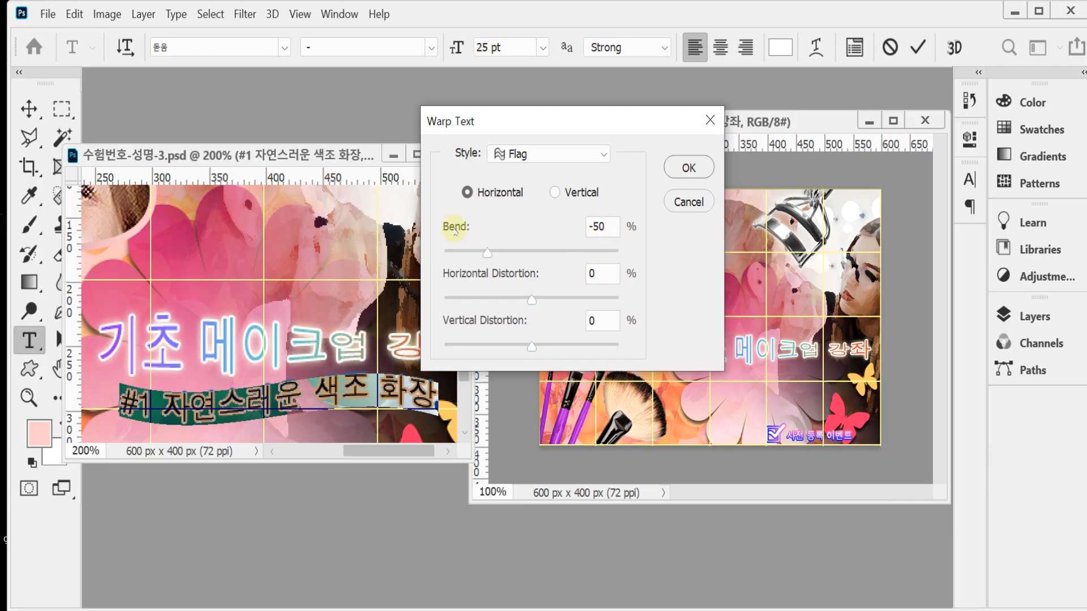
click(689, 202)
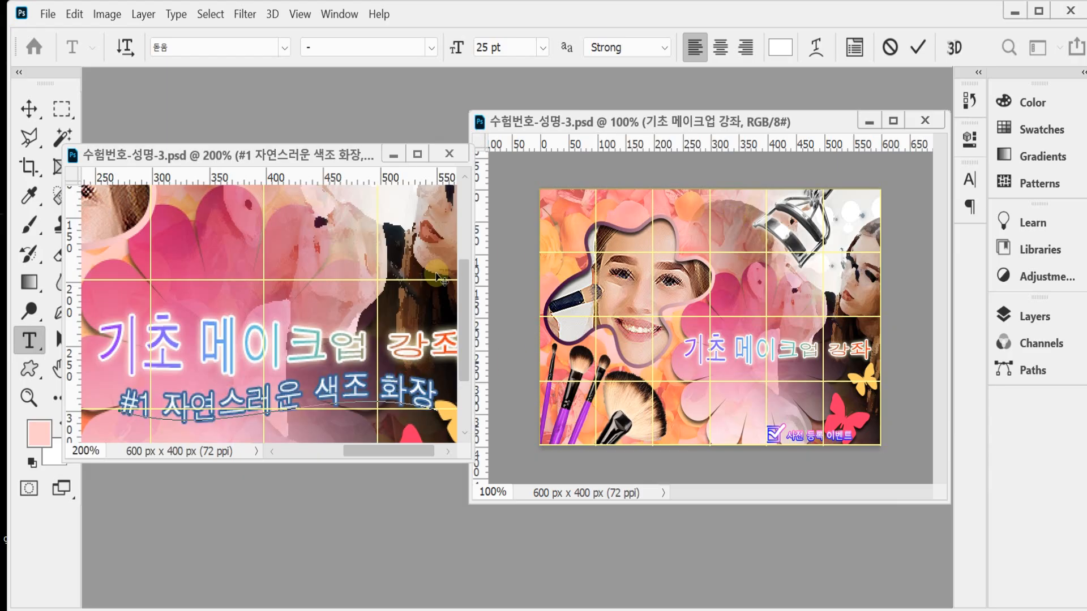
Step: Copy the subtitle #1 자연스러운 색조 화장 from the reference poster to just below the title in the working poster
key(ctrl+Return)
key(v)
drag(324, 398, 767, 378)
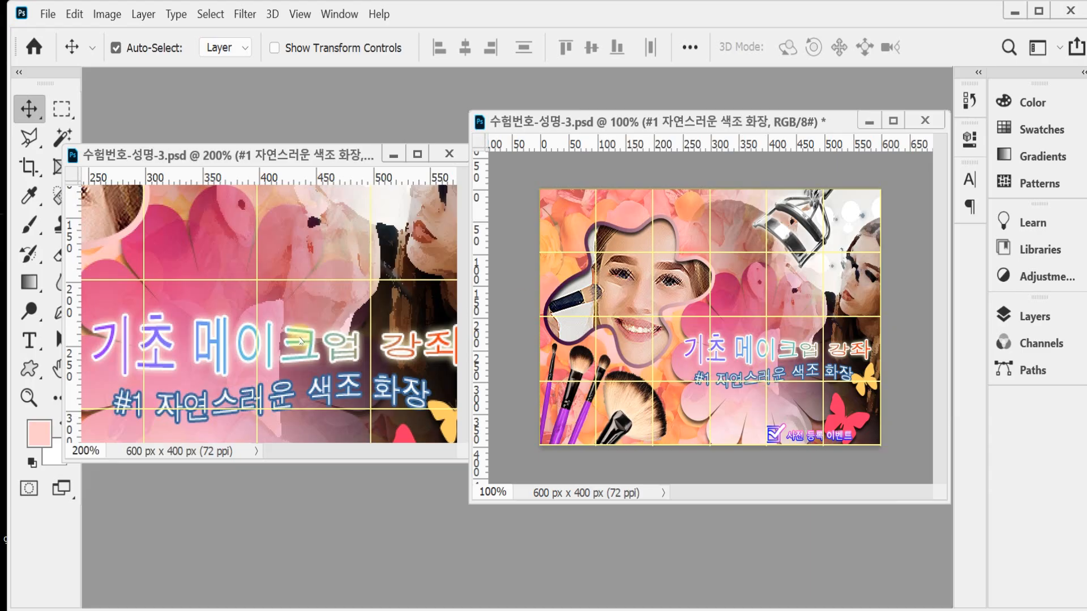
Step: Examine the font, size and colour of the MAKE-UP Academy heading in the reference poster
click(341, 303)
ctrl+alt+click(360, 279)
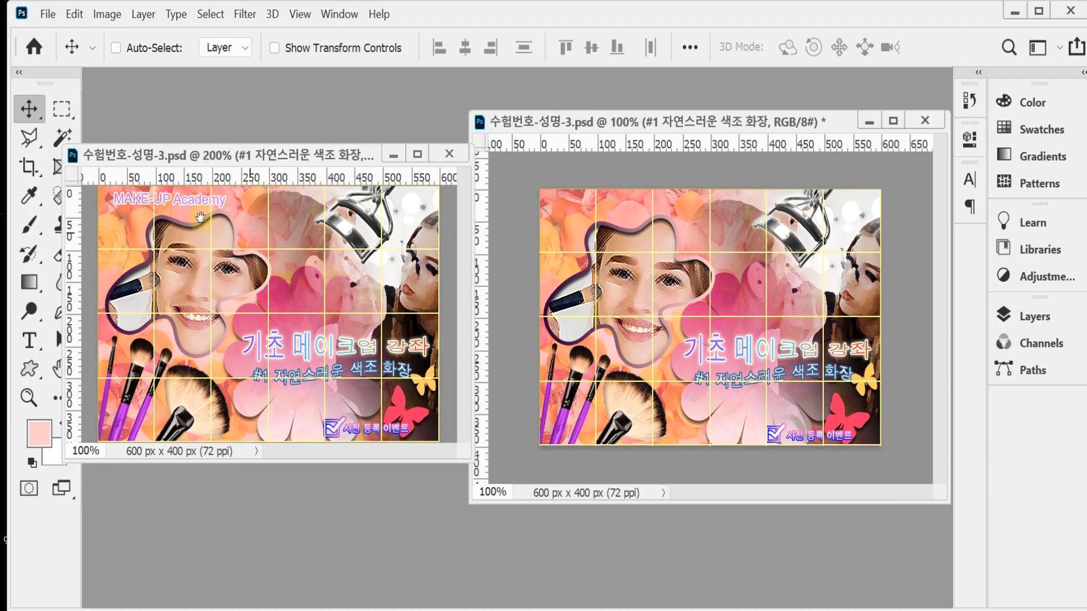
ctrl+click(214, 300)
drag(214, 300, 265, 301)
click(192, 236)
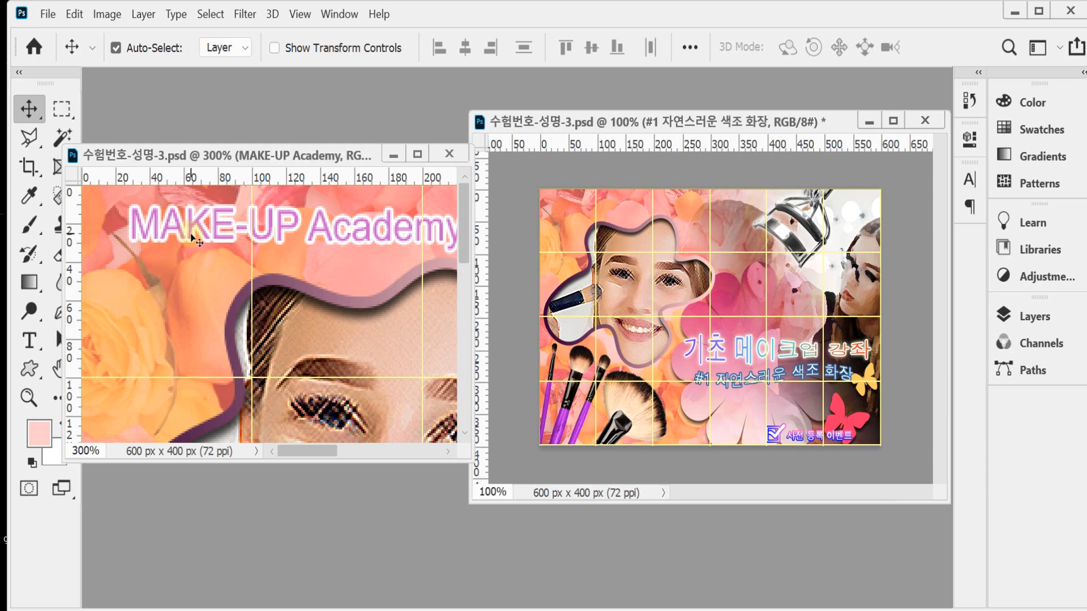
double_click(191, 234)
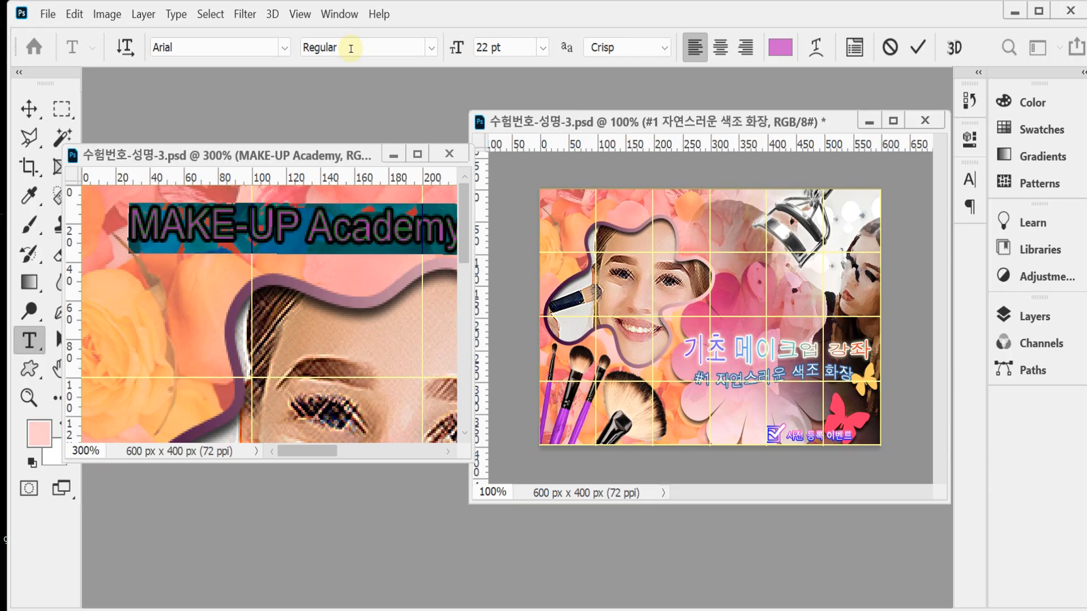
click(349, 230)
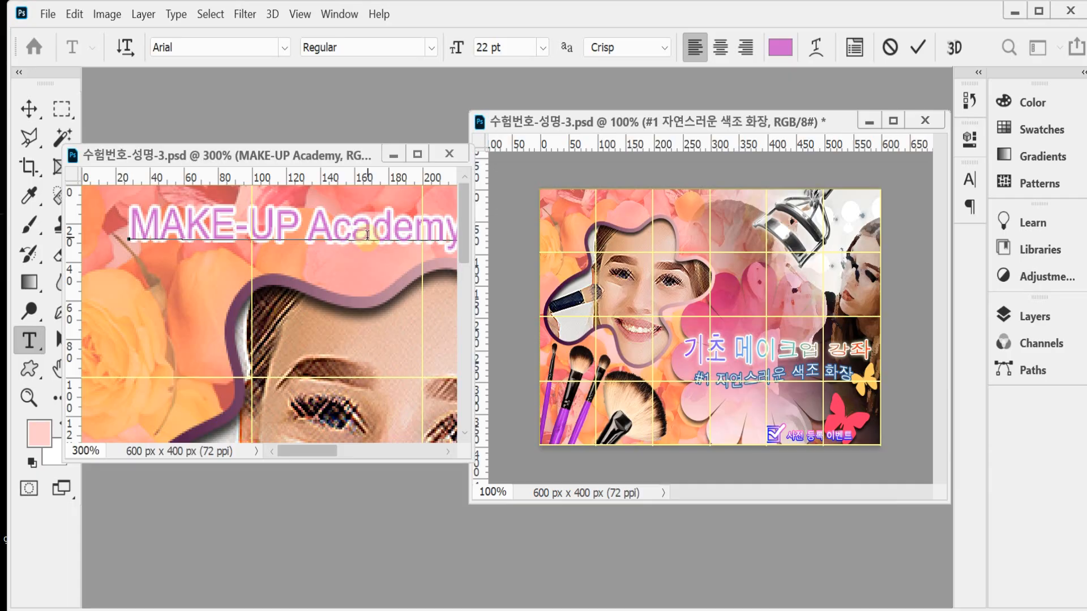
Step: Copy the MAKE-UP Academy heading from the reference poster to the area above the portrait in the working poster, and save
key(ctrl+Return)
key(v)
drag(347, 243, 611, 212)
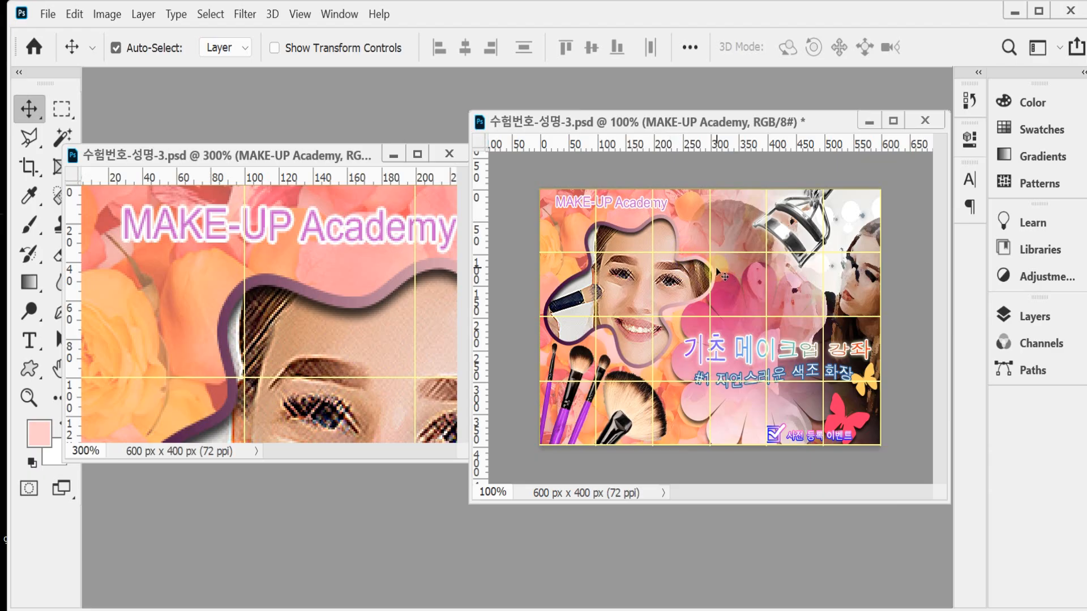
key(ctrl+s)
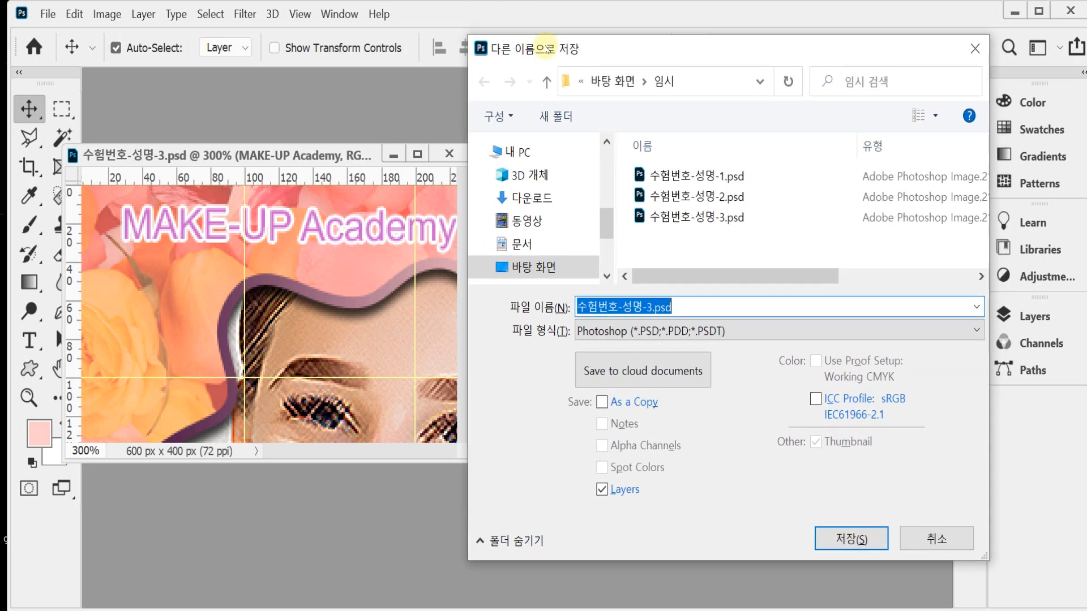
Step: Save a JPEG copy of the working poster as 수험번호-성명-3.jpg in the GTQ folder under 문서, with quality 8
click(563, 159)
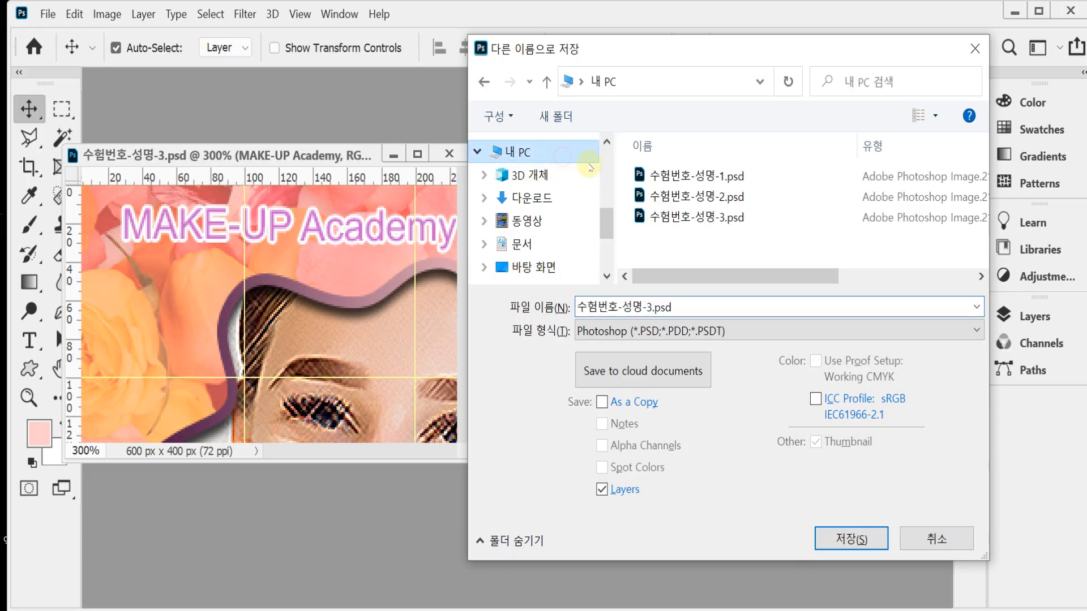
click(545, 244)
scroll(781, 230, down, 3)
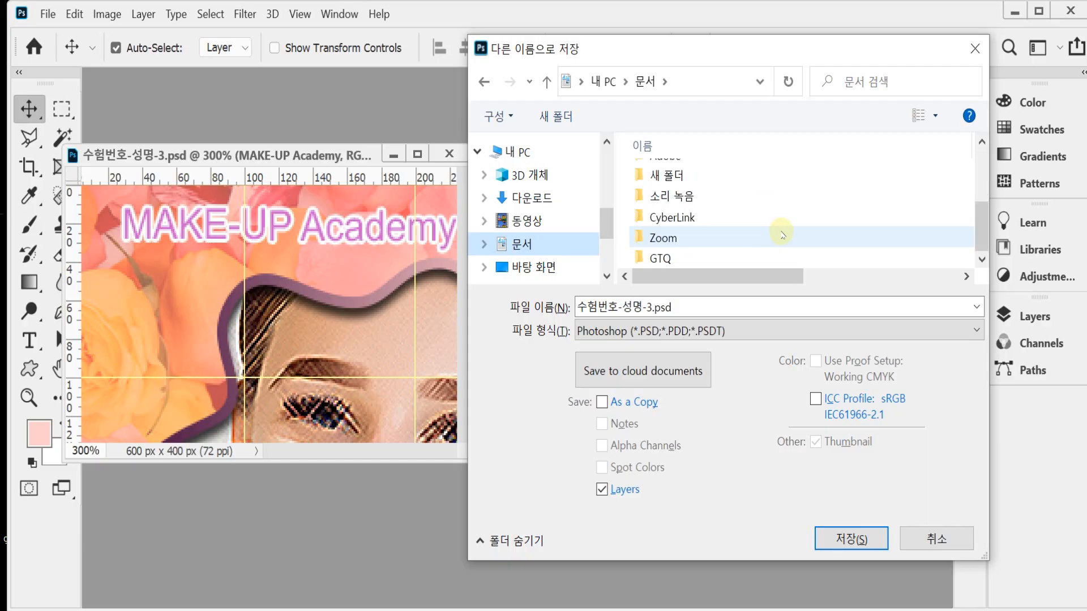
click(668, 257)
double_click(647, 258)
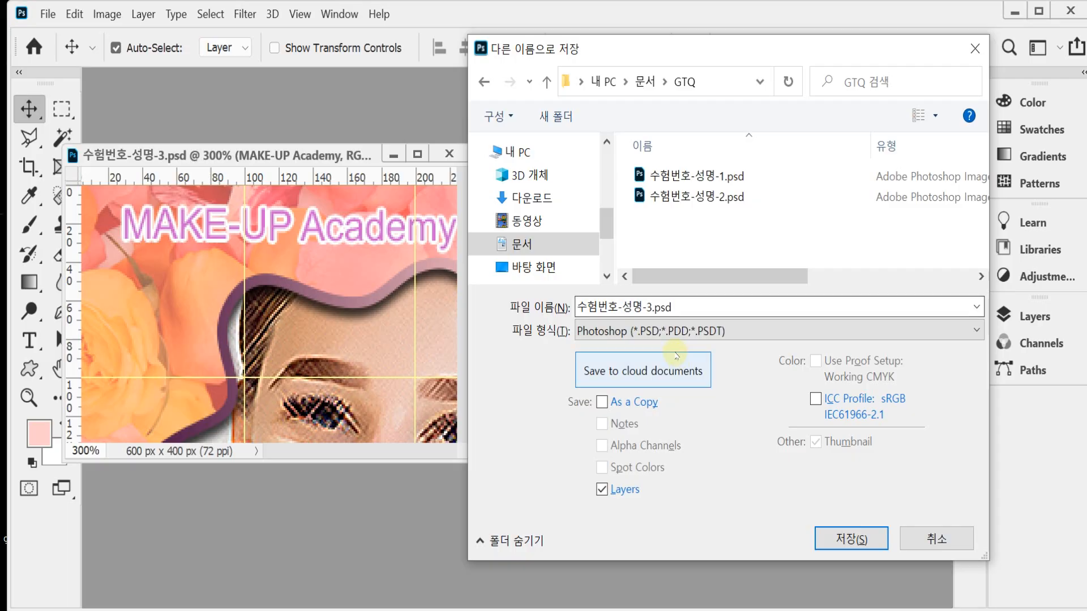
click(674, 332)
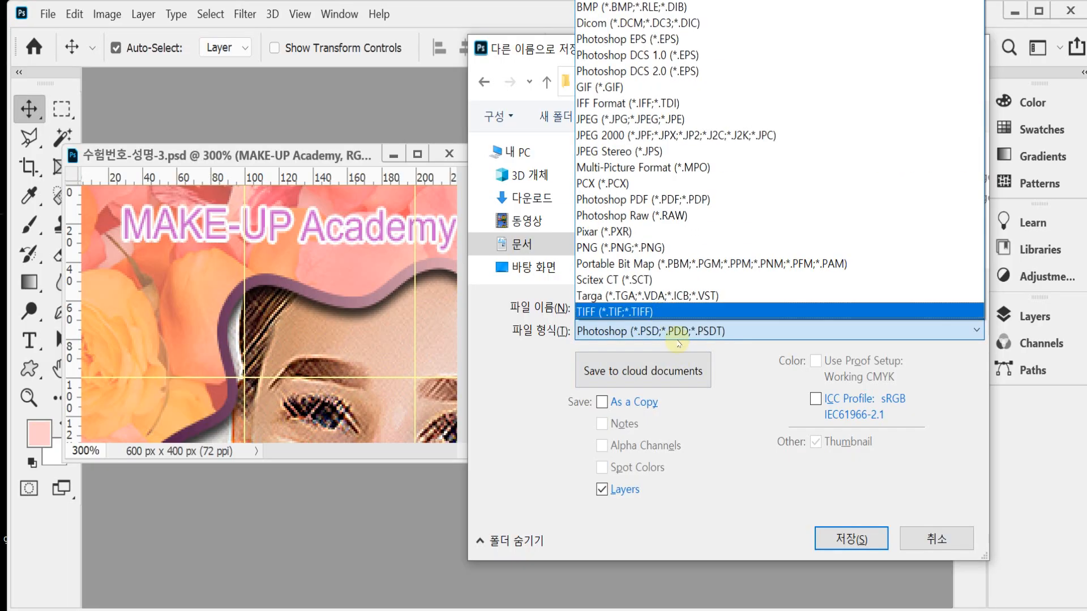
click(685, 123)
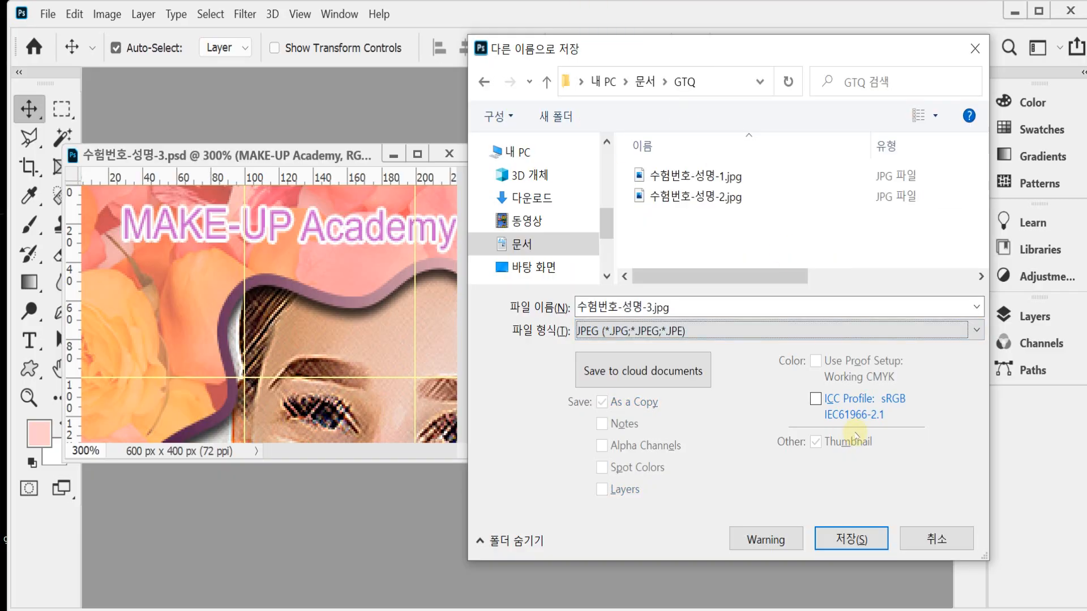
key(Return)
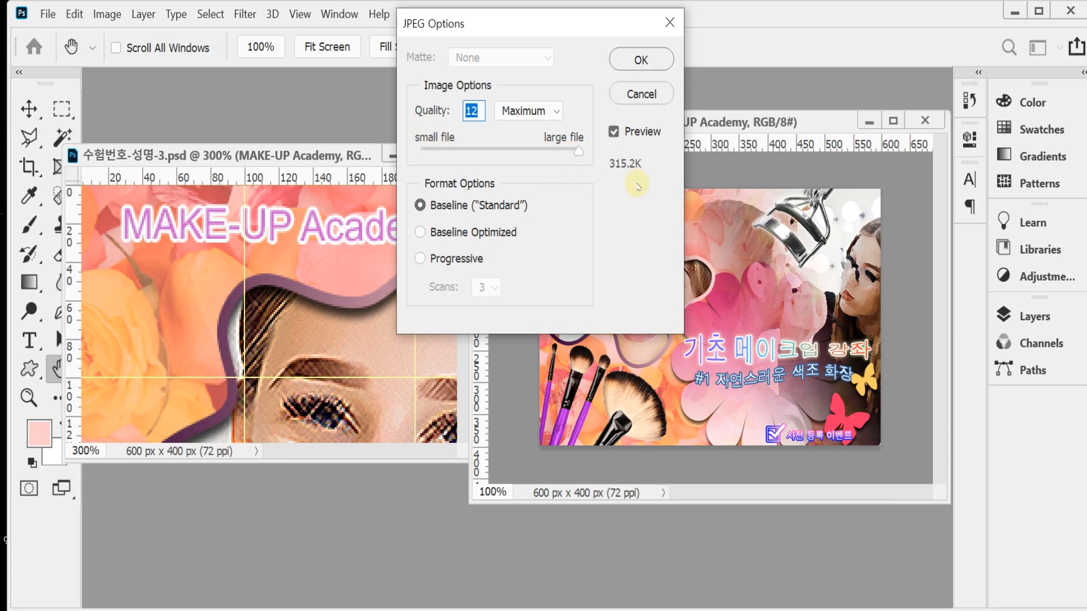
text(8)
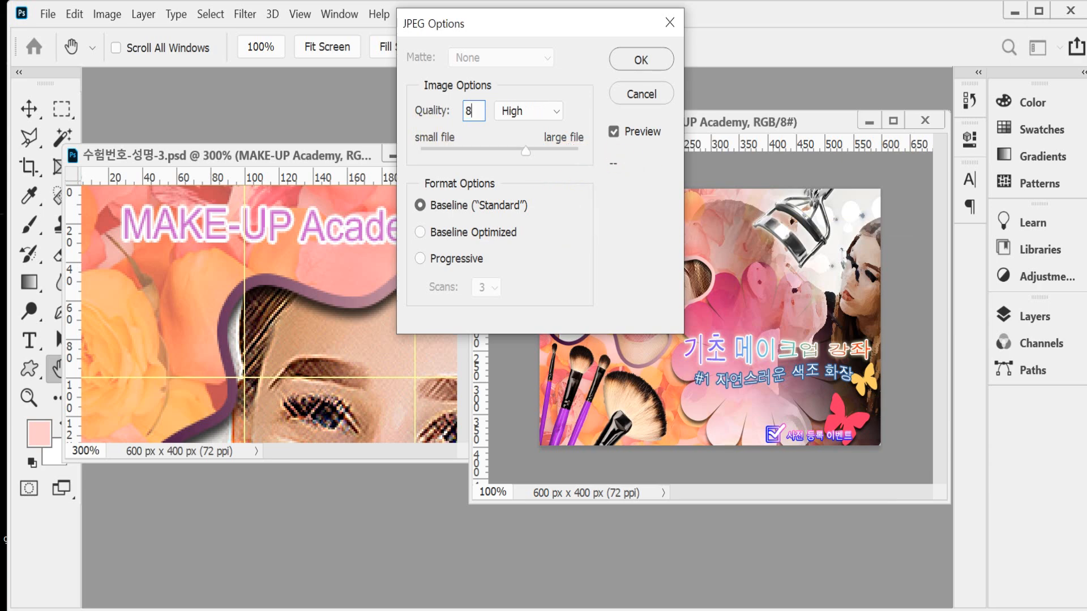
click(629, 69)
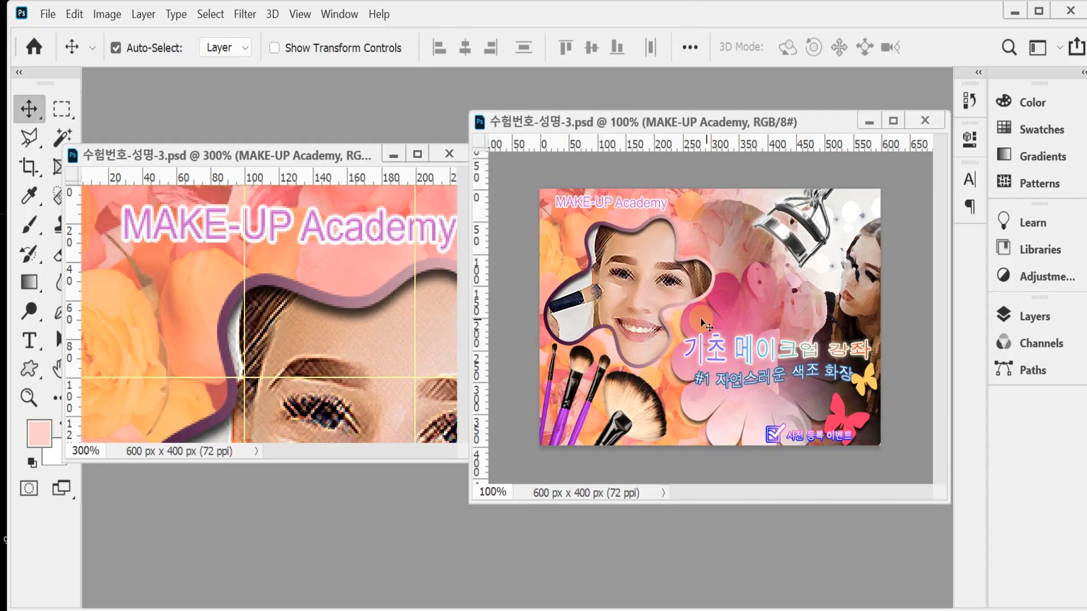
Step: Resize the working poster to 60 px wide and 40 px high, keeping its proportions
click(107, 14)
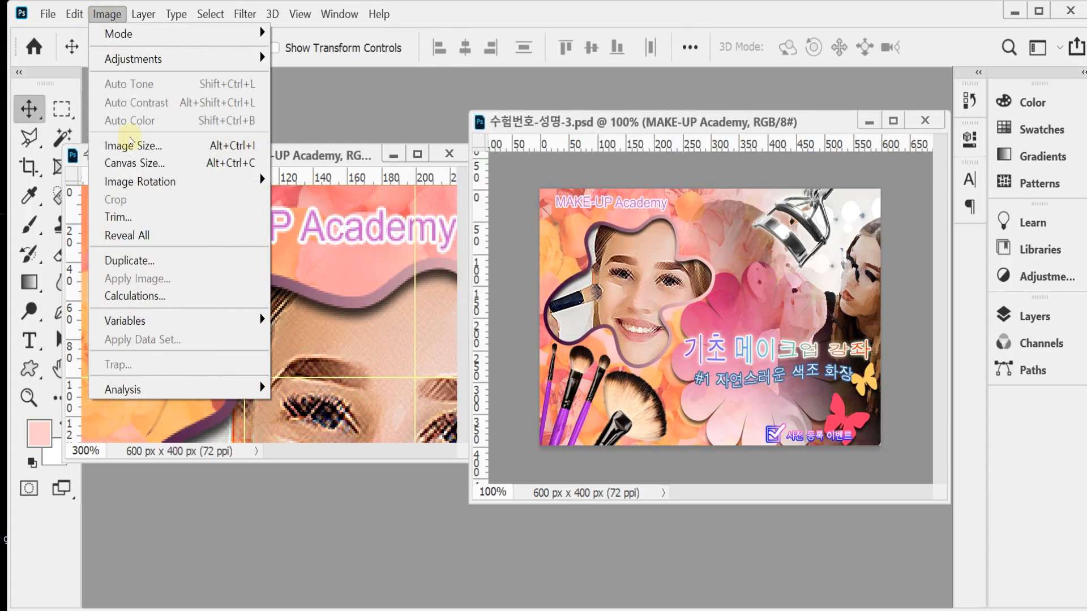
click(130, 146)
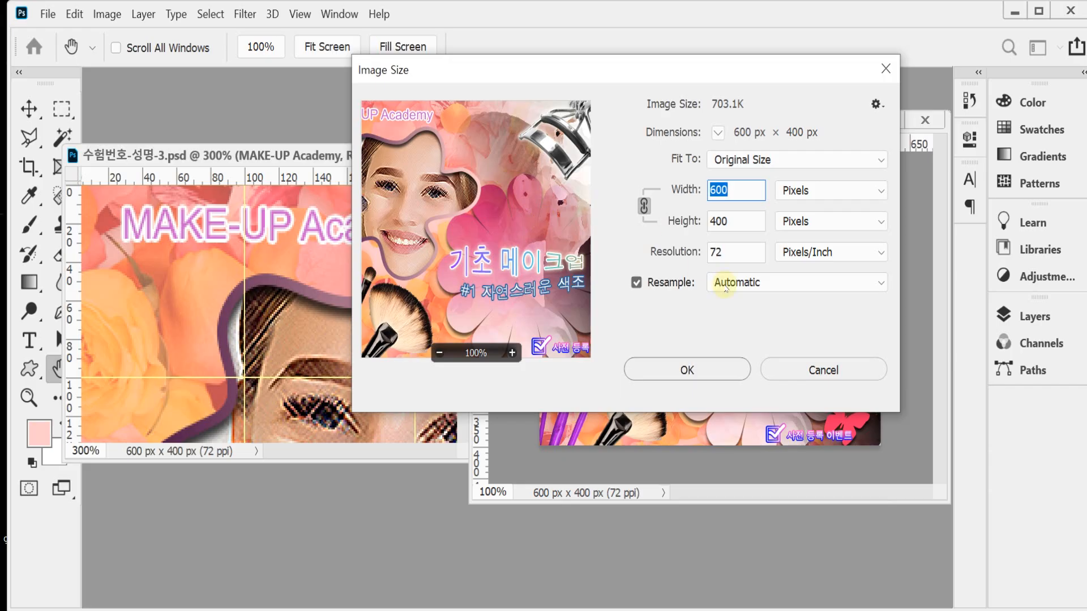
text(60)
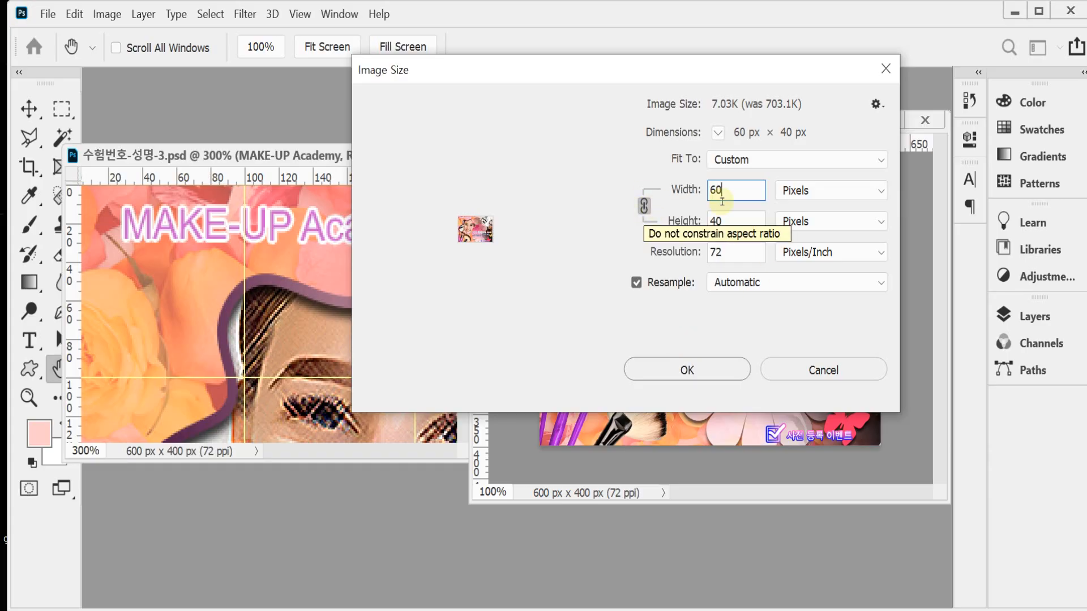
click(719, 371)
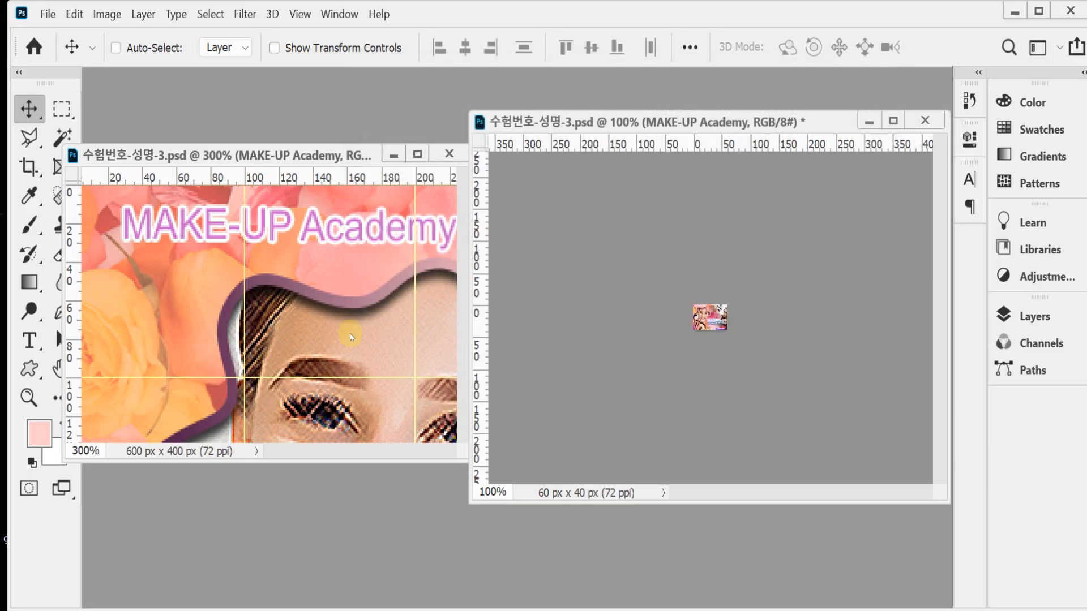
Step: Save the reduced poster as 수험번호-성명-3.psd in Photoshop format in the GTQ folder under 문서
key(ctrl+shift+s)
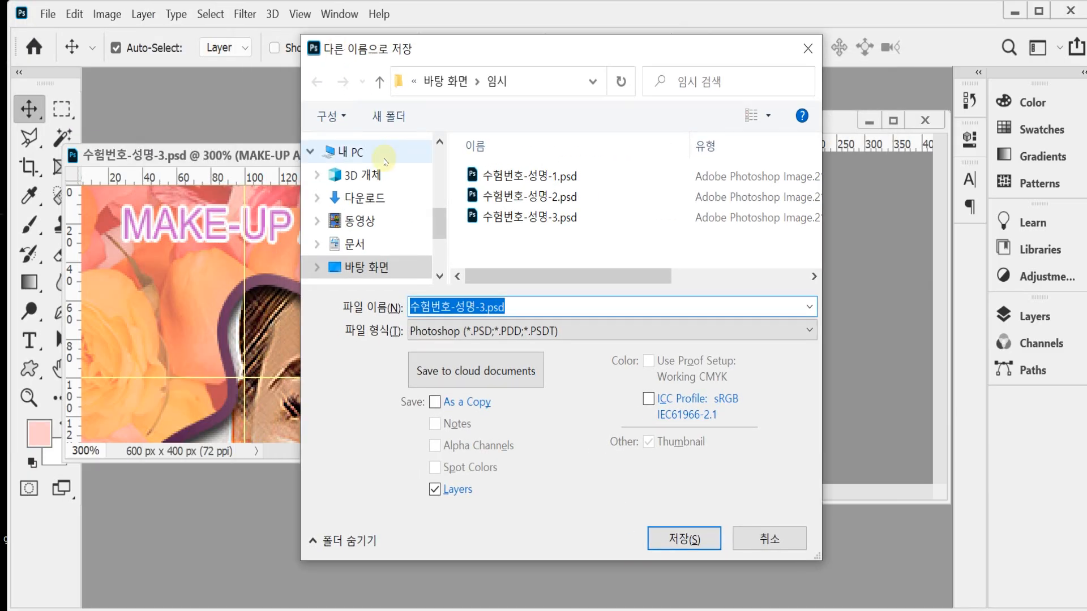
click(334, 152)
click(362, 244)
scroll(562, 266, down, 5)
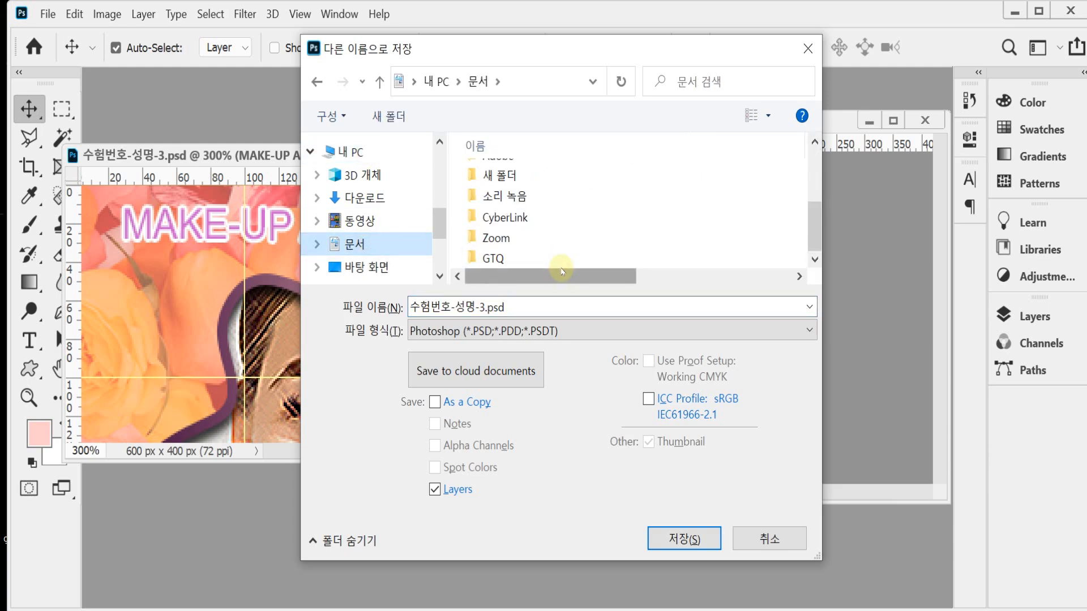
double_click(544, 258)
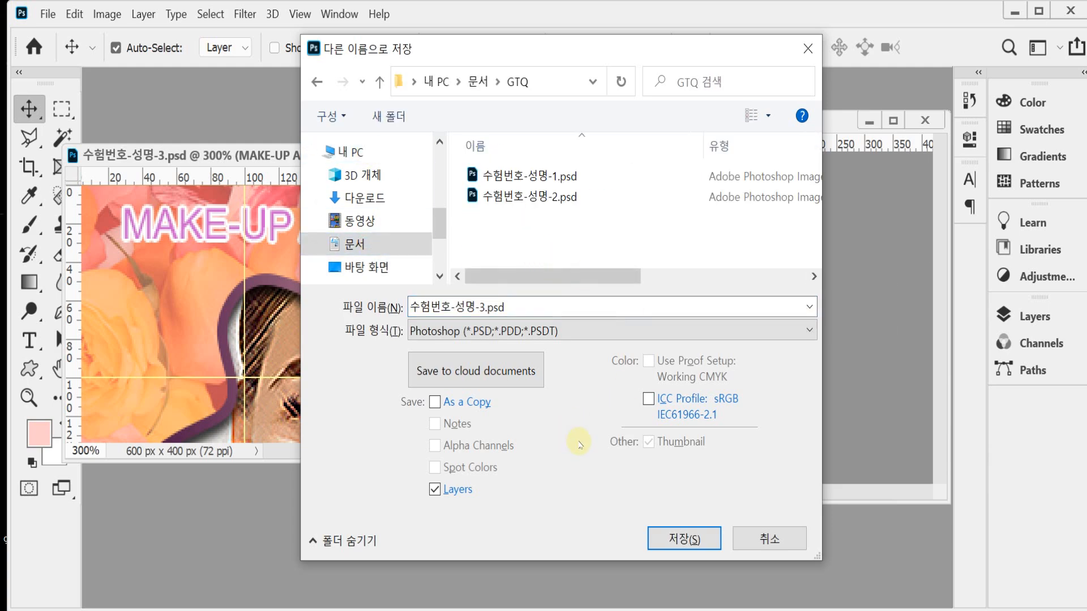
click(671, 539)
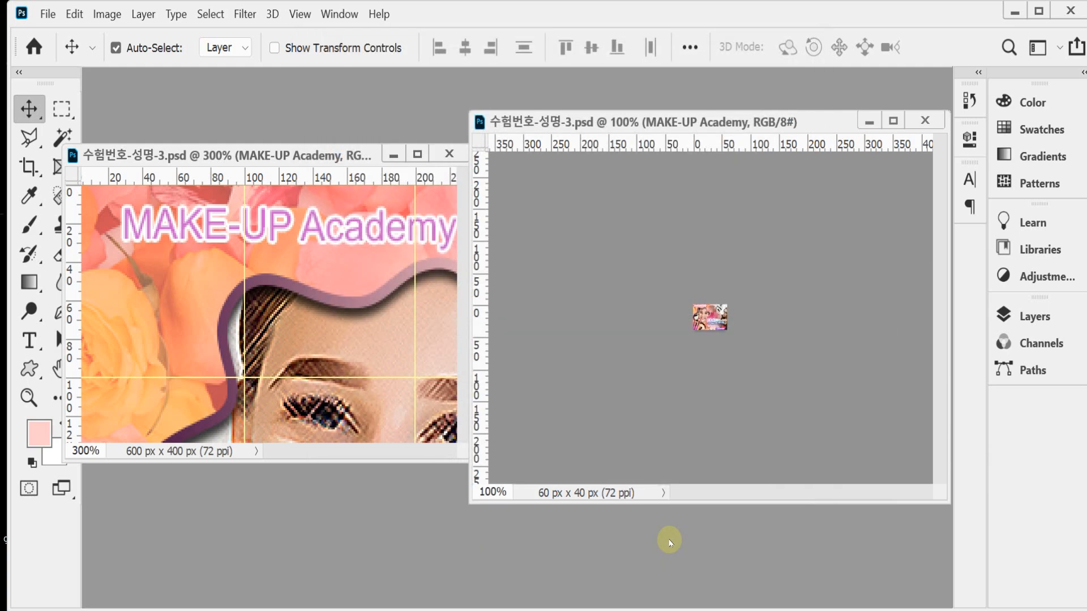